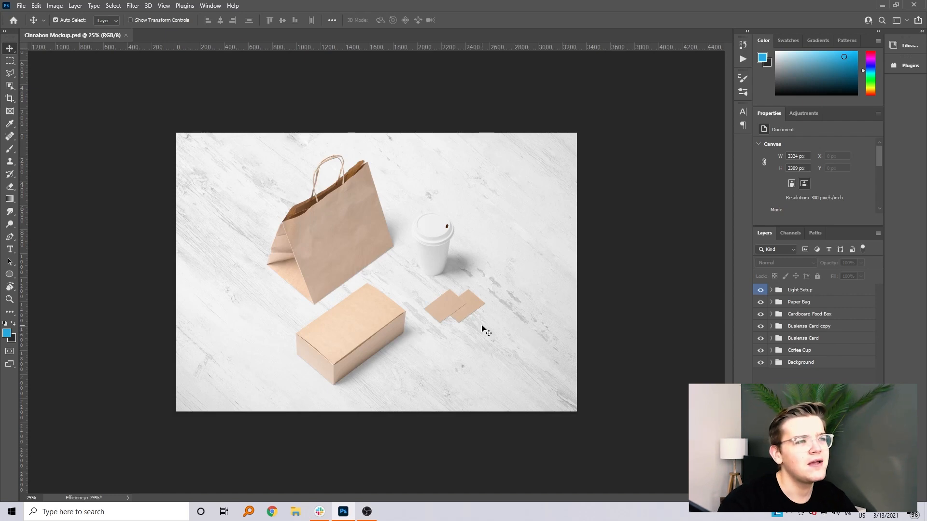
# Switch to Chrome, search Google for "burger king rebrand" and open the rebrand image showing the grid of logos, colours and type.
pyautogui.click(882, 6)
pyautogui.click(272, 512)
pyautogui.write('burgerking rebrand')
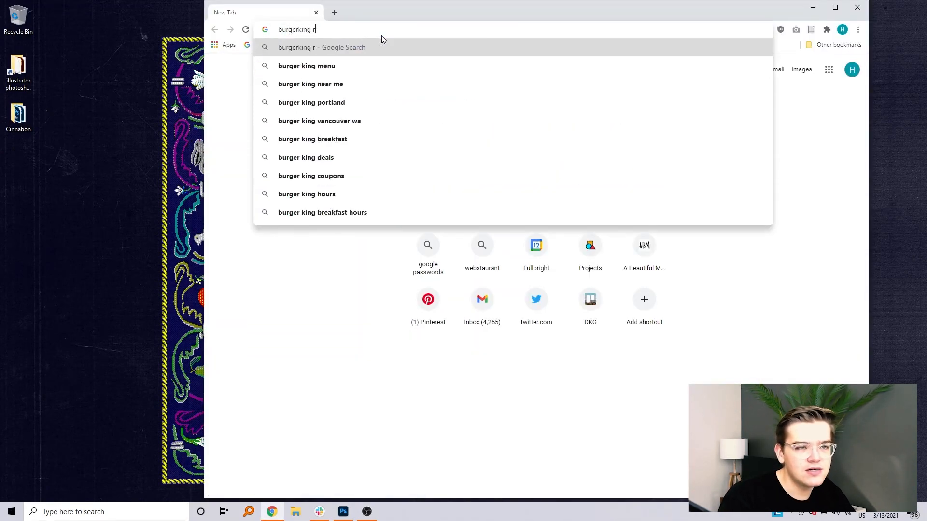
pyautogui.press('Return')
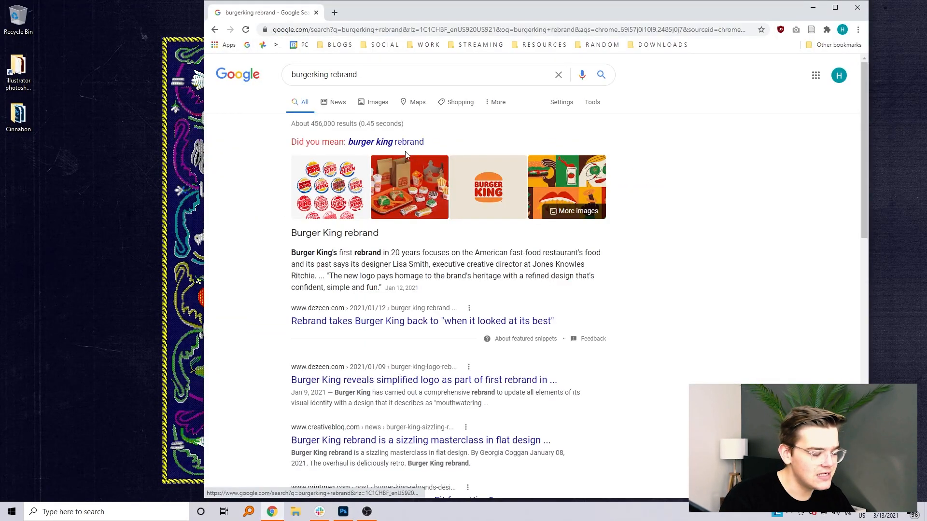
pyautogui.click(396, 145)
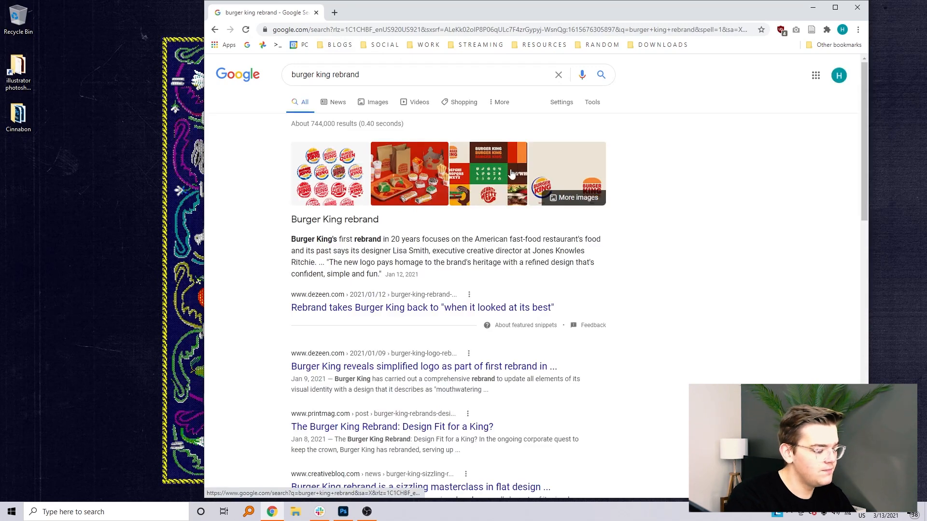
pyautogui.click(502, 166)
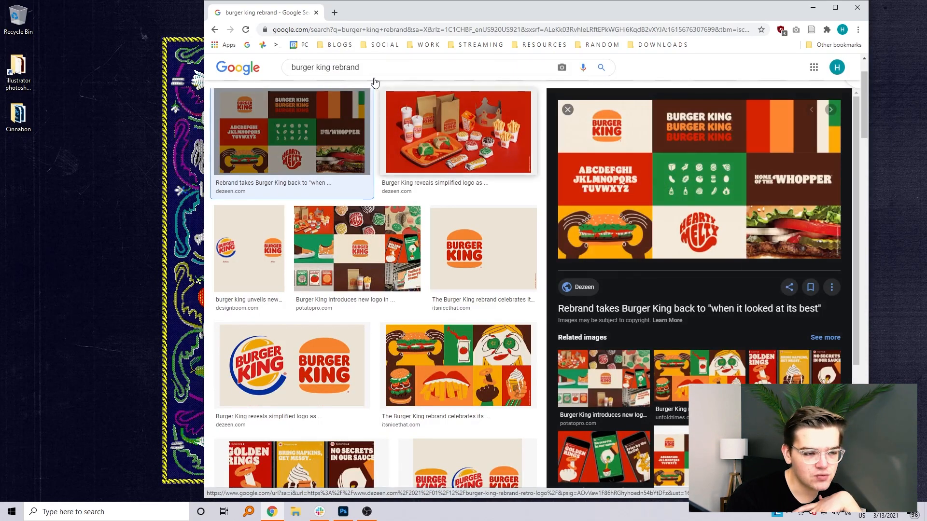
# Search for "mcdonalds rebrand" in a separate tab and open the Creative Bloq packaging image from the image results.
pyautogui.click(334, 12)
pyautogui.write('m')
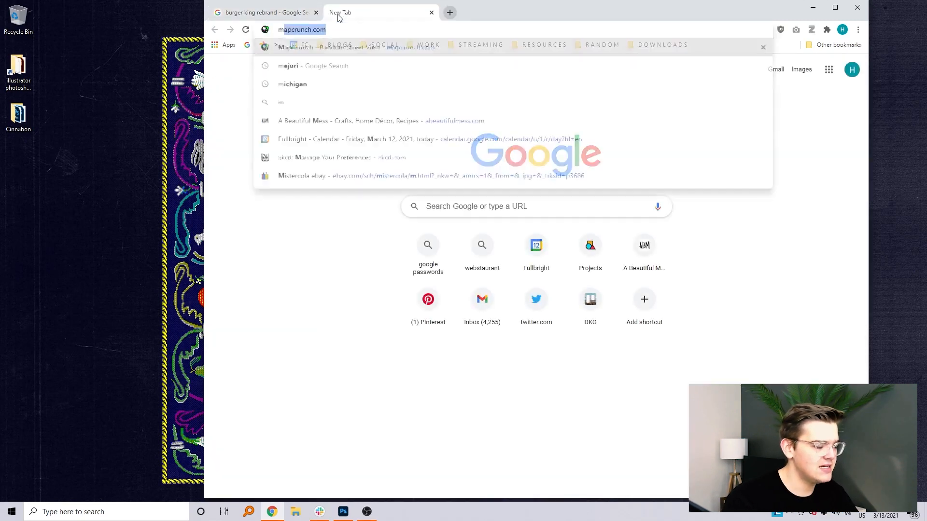
pyautogui.write('cdonalds')
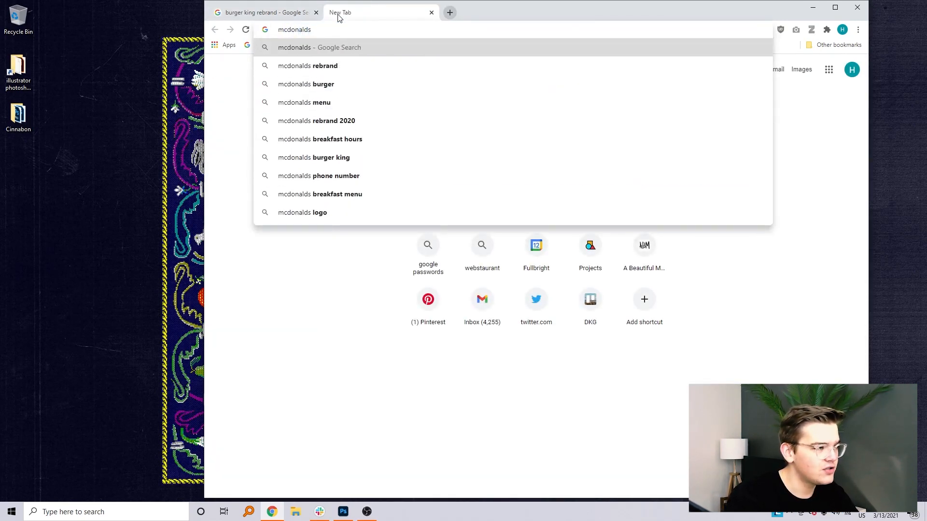
pyautogui.press('Down')
pyautogui.press('Return')
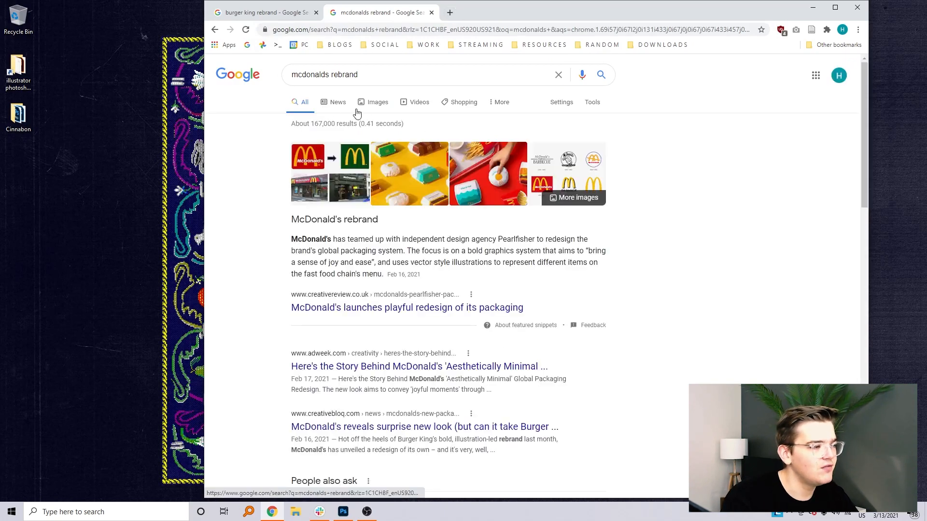
pyautogui.click(378, 103)
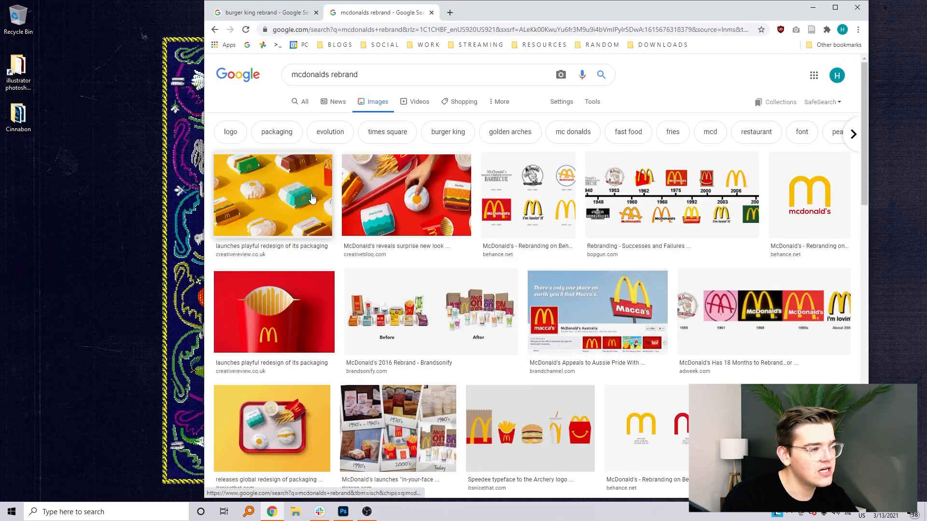
pyautogui.click(425, 206)
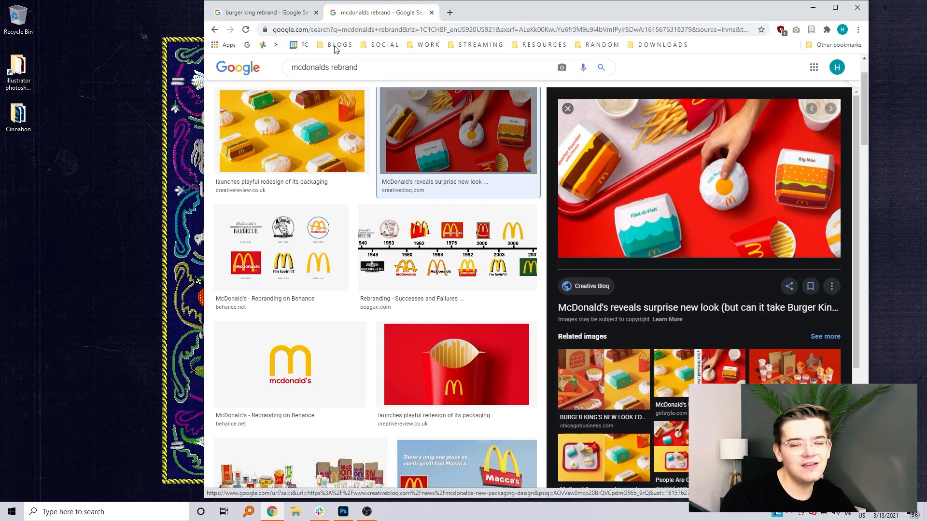
# Run an image search for "supergraphic wall art" in another tab.
pyautogui.click(456, 13)
pyautogui.write('supergraphic walla r')
pyautogui.press('BackSpace')
pyautogui.press('BackSpace')
pyautogui.press('BackSpace')
pyautogui.write('art')
pyautogui.press('Return')
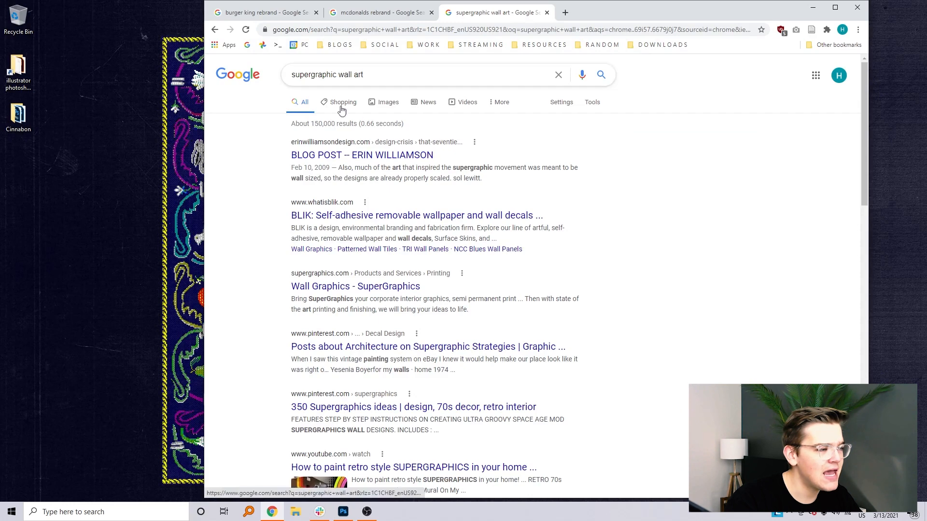
pyautogui.click(389, 102)
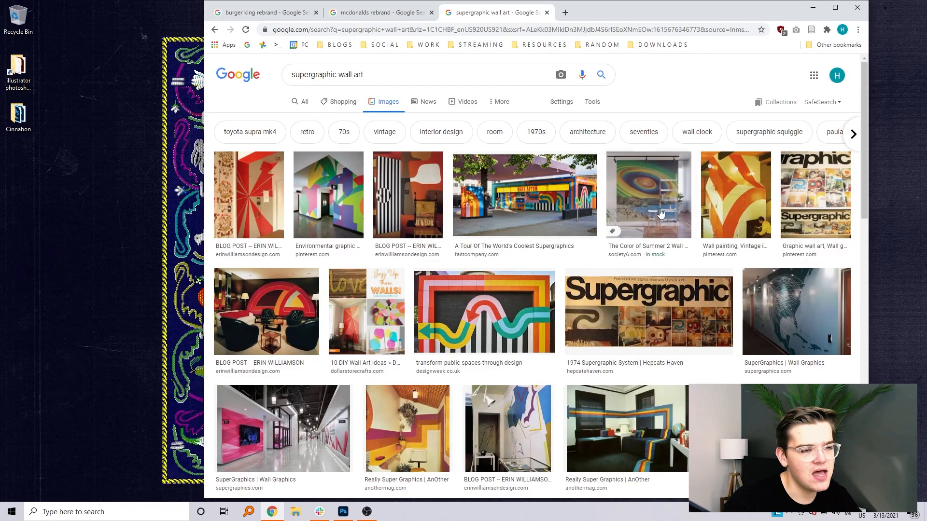
# Open the green and blue Conran Shop supergraphic in its own tab, view it, and return to the image results.
pyautogui.scroll(-4, 507, 314)
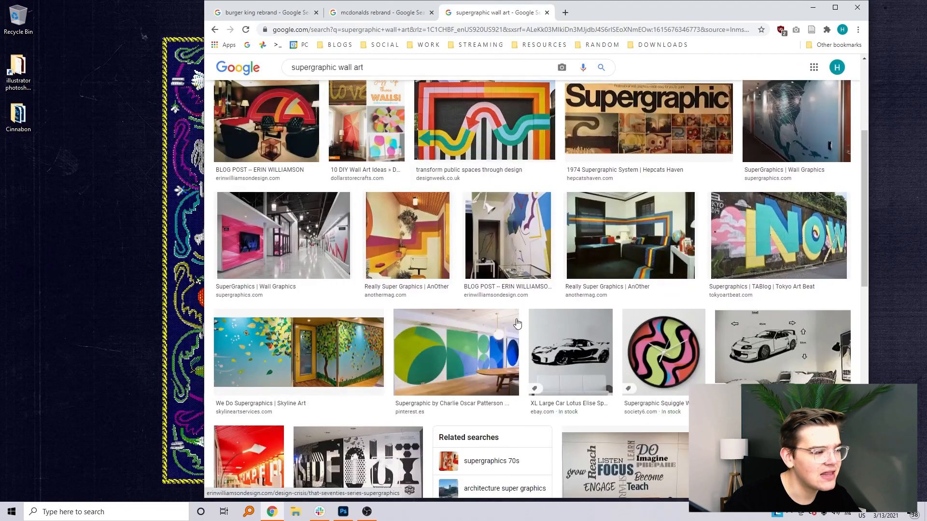
pyautogui.scroll(-2, 506, 315)
pyautogui.rightClick(473, 254)
pyautogui.click(511, 261)
pyautogui.scroll(-4, 511, 337)
pyautogui.scroll(-2, 511, 365)
pyautogui.hotkey('ctrl', 'Tab')
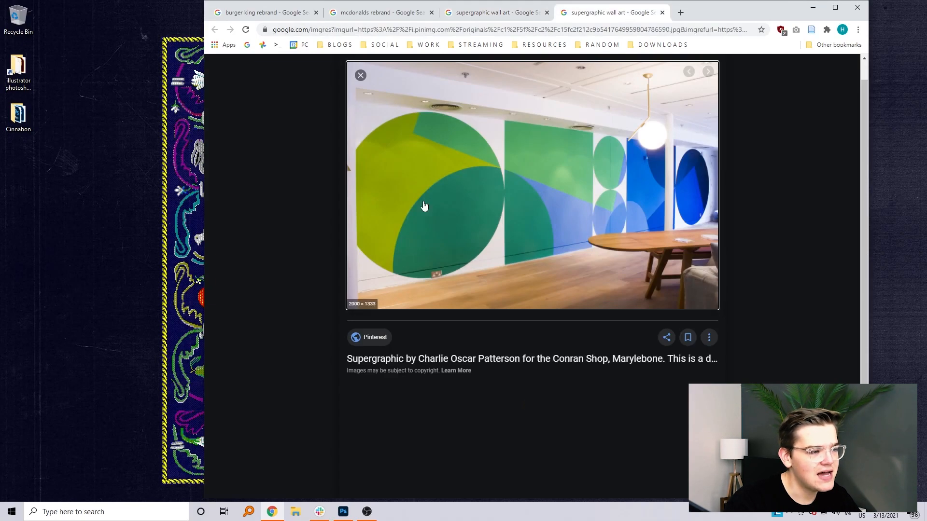
pyautogui.click(492, 14)
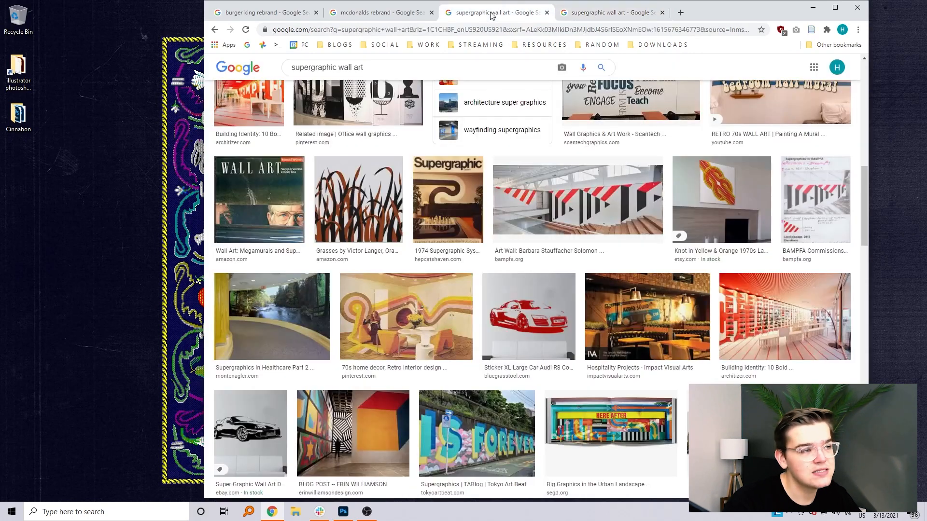
# Refine the image search to "supergraphic wall art 70s" and preview the colourful 70s interior and the 1974 Supergraphic System image.
pyautogui.click(393, 74)
pyautogui.write('70s')
pyautogui.press('Return')
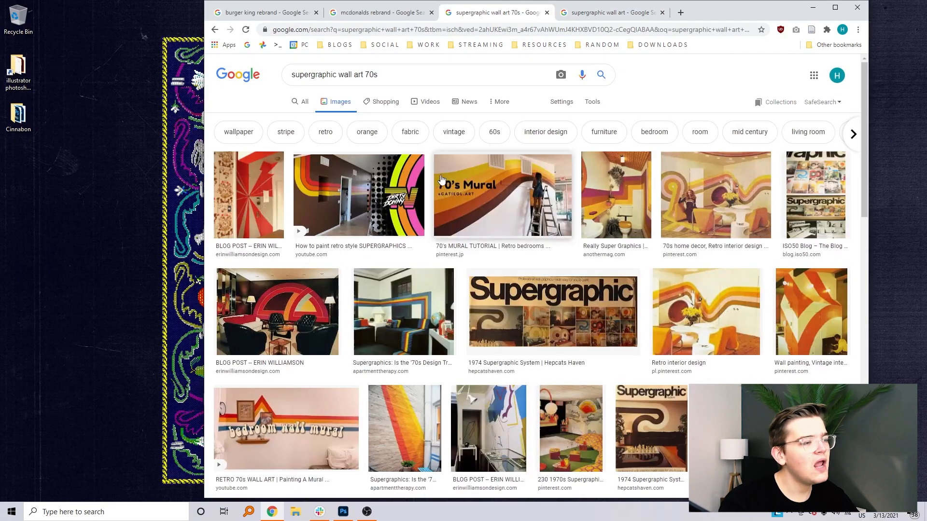
pyautogui.click(734, 193)
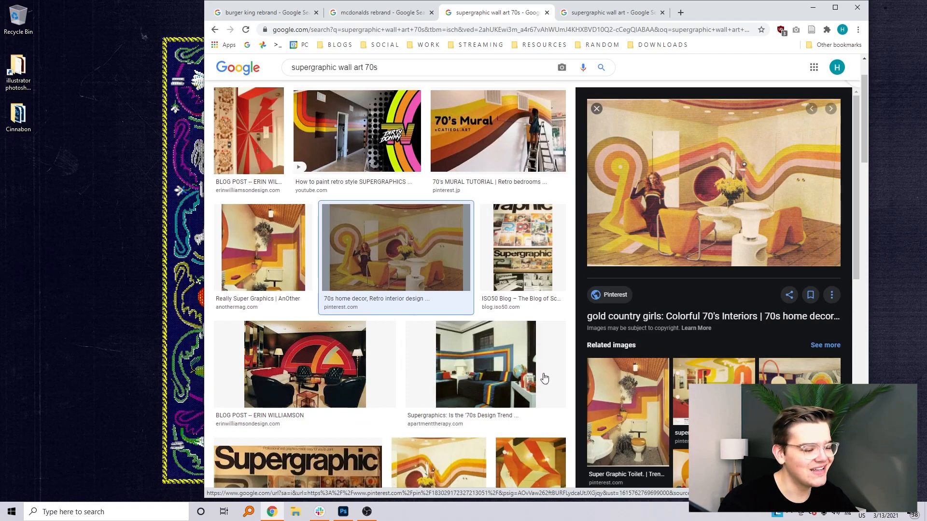
pyautogui.scroll(-3, 289, 323)
pyautogui.click(289, 323)
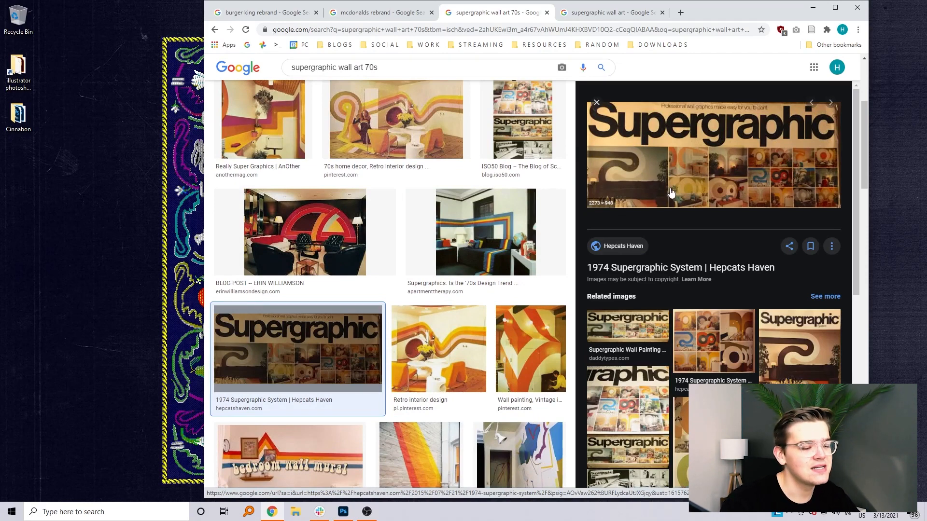
pyautogui.scroll(-1, 552, 230)
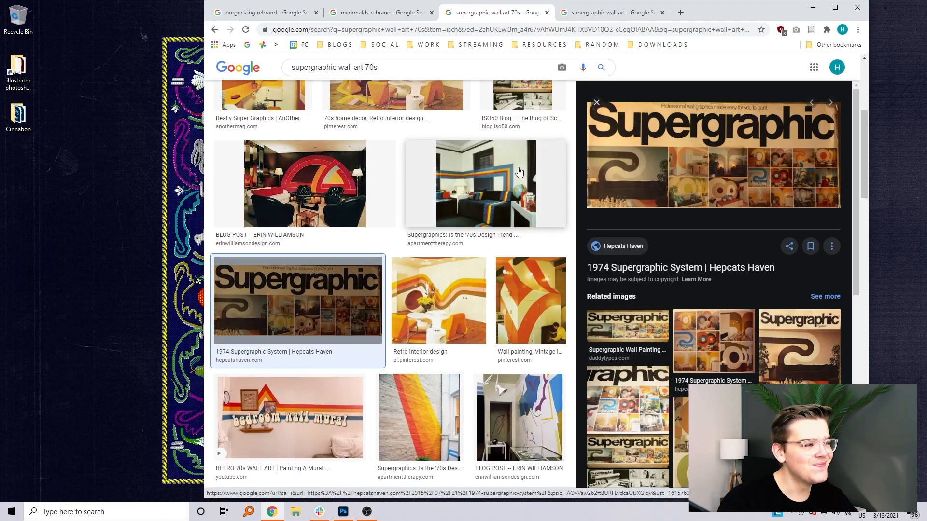
# Launch Adobe Illustrator and close the Chrome window.
pyautogui.press('super')
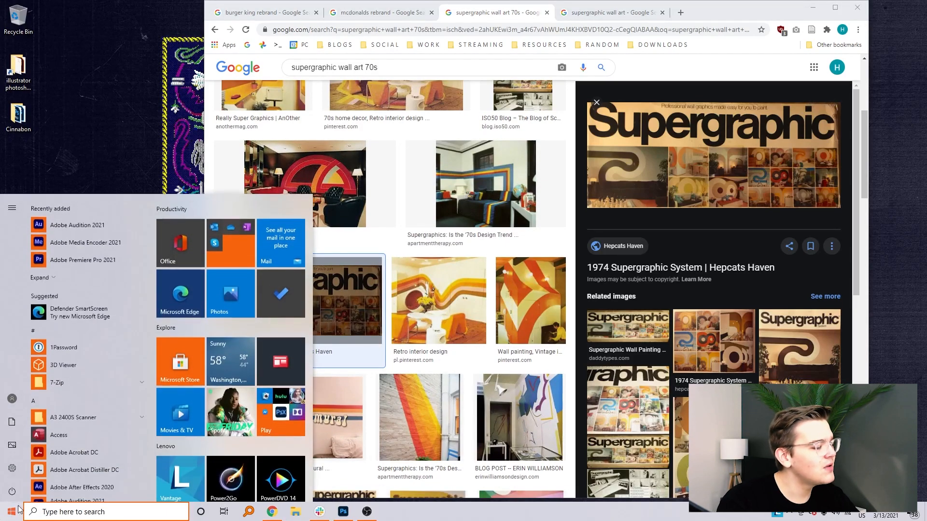
pyautogui.click(108, 417)
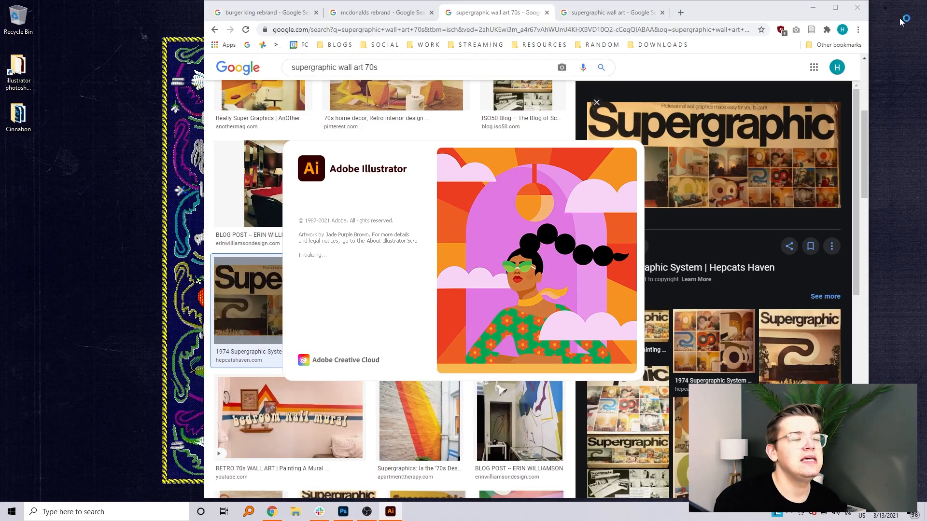
pyautogui.click(811, 11)
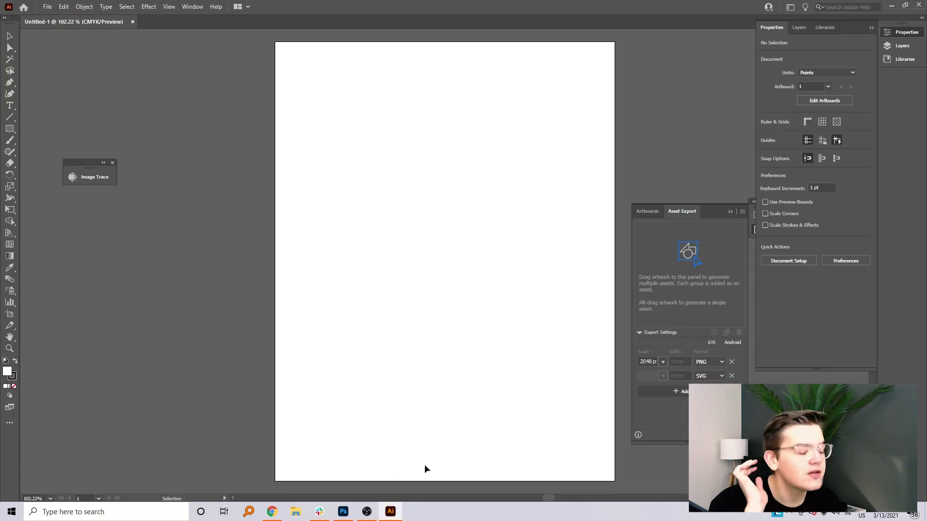
pyautogui.rightClick(272, 511)
pyautogui.click(258, 491)
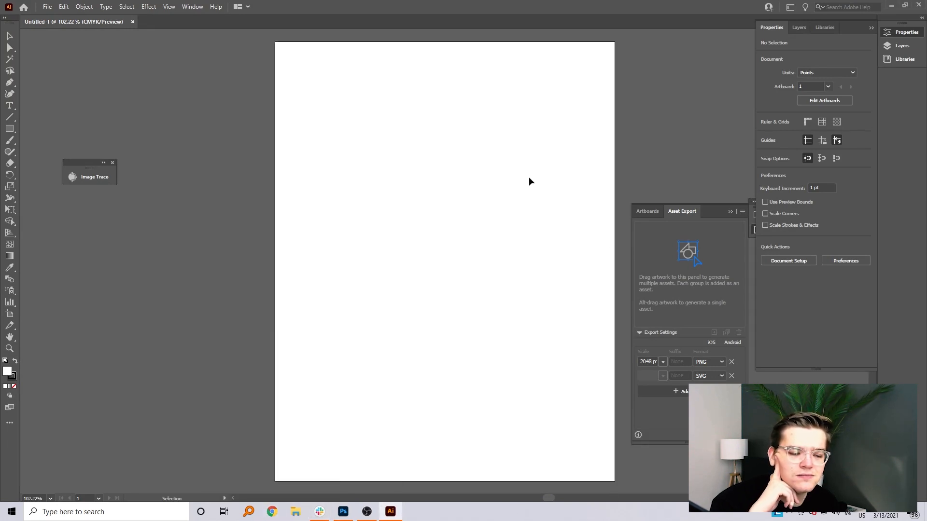
# Add the point text "CinnaBon" in the upper part of the blank artboard.
pyautogui.click(10, 105)
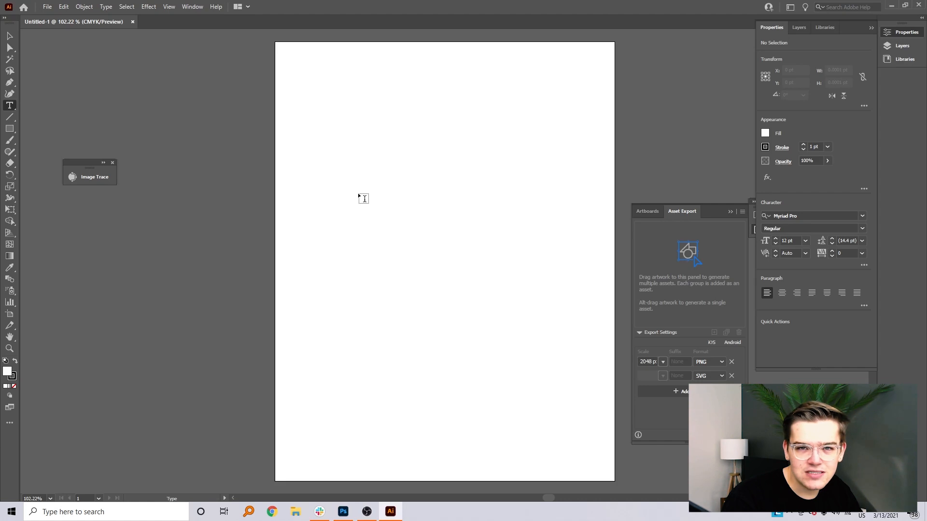
pyautogui.click(340, 181)
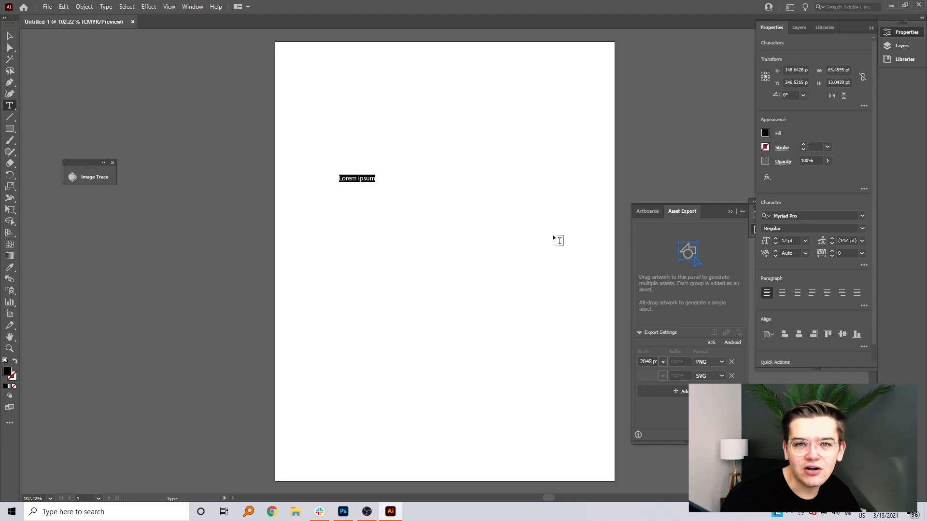
pyautogui.write('CinnaBon')
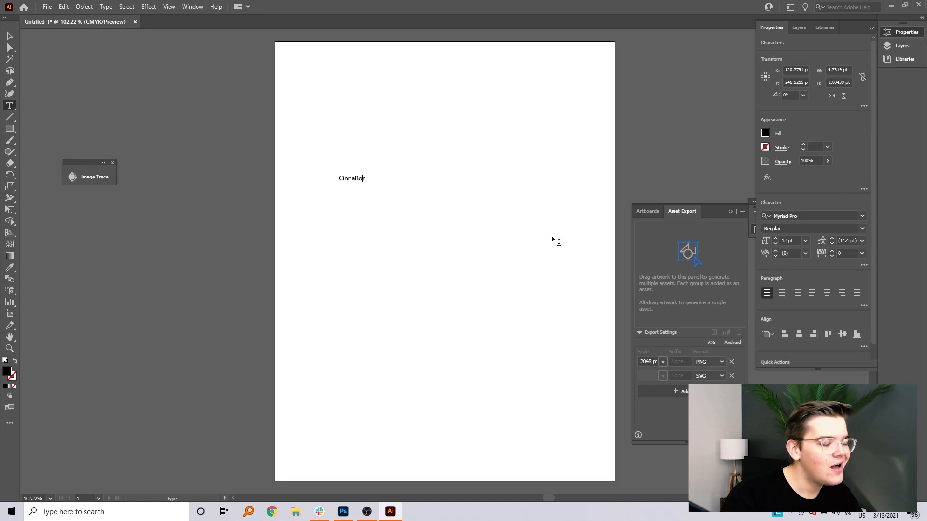
# Insert a bullet symbol between "Cinna" and "Bon" in the text.
pyautogui.click(169, 7)
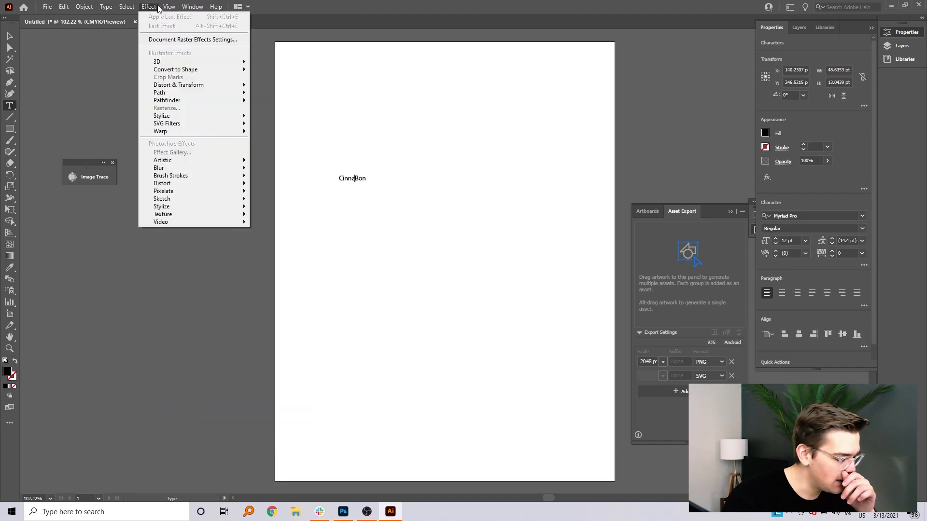
pyautogui.moveTo(106, 7)
pyautogui.moveTo(188, 201)
pyautogui.moveTo(313, 205)
pyautogui.click(360, 201)
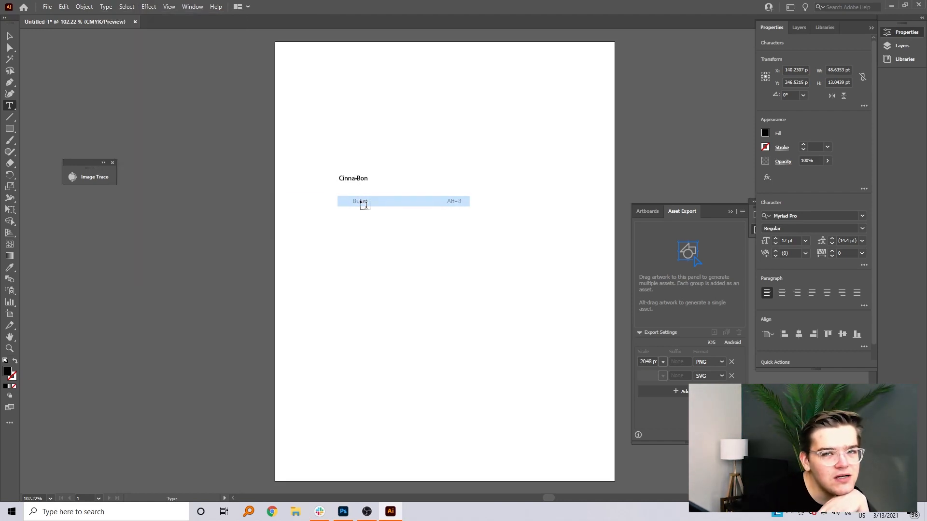
# Scale the "Cinna•Bon" text up to about 356 pt wide and 89 pt high and place it across the artboard's upper middle.
pyautogui.click(9, 36)
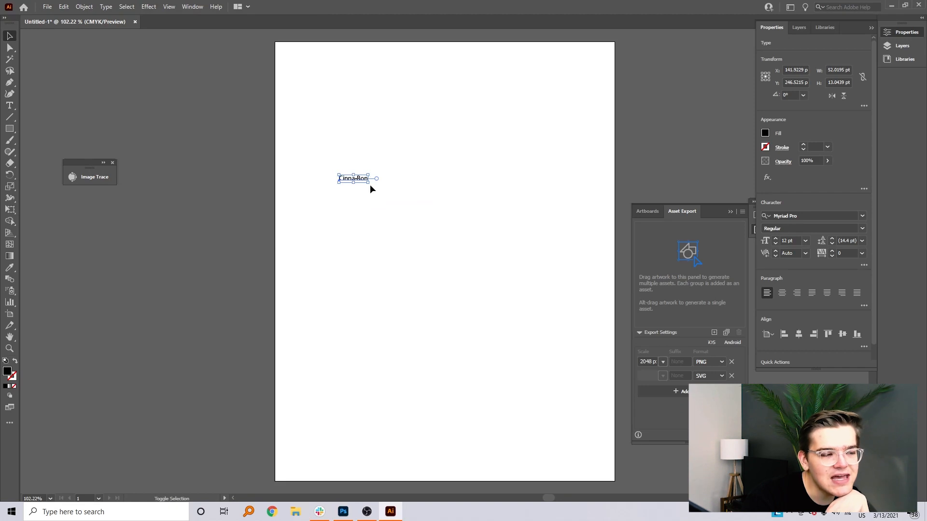
pyautogui.moveTo(367, 184); pyautogui.dragTo(537, 263)
pyautogui.moveTo(513, 203); pyautogui.dragTo(504, 214)
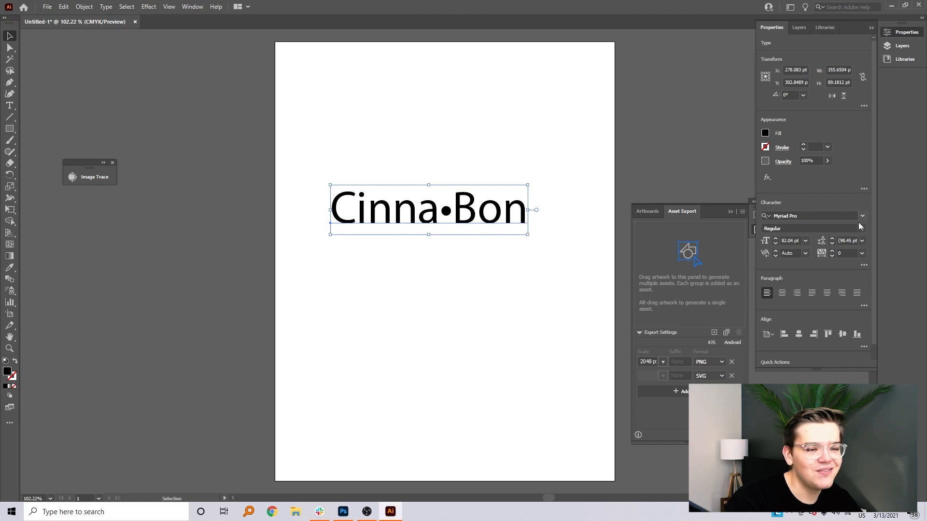
# Collapse the Asset Export panel, preview fonts on the "Cinna•Bon" text and apply Paralucent Extra Light.
pyautogui.click(827, 215)
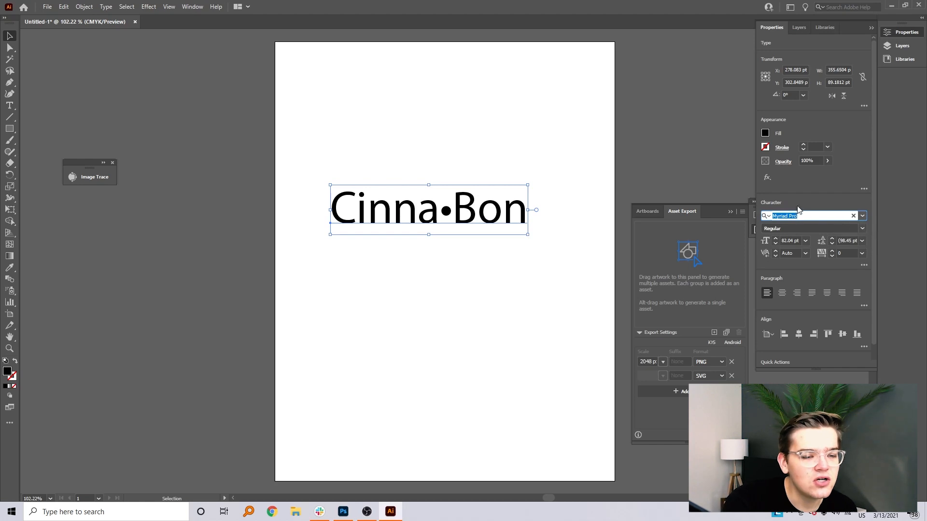
pyautogui.click(731, 212)
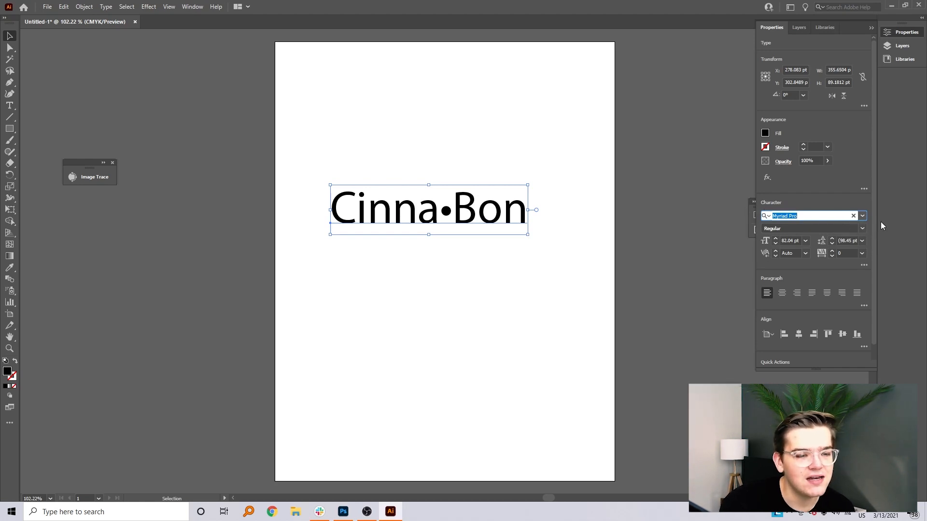
pyautogui.click(864, 218)
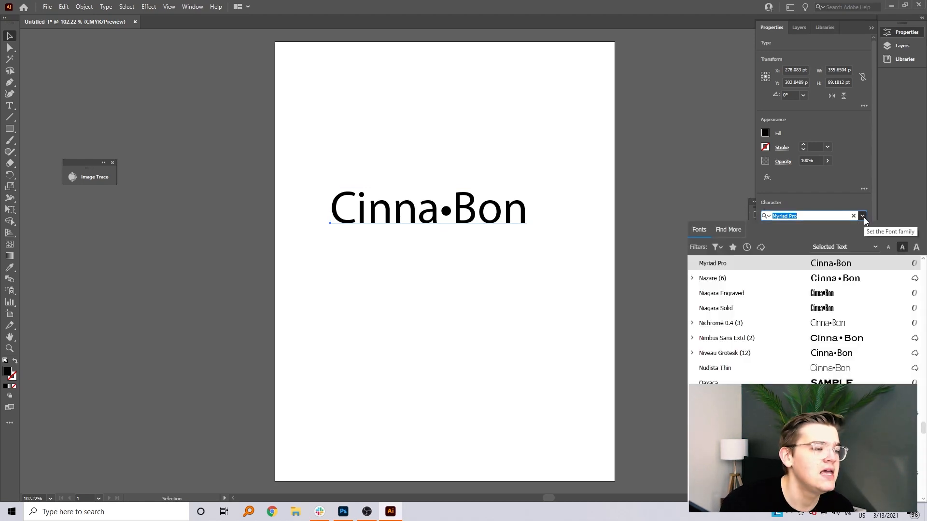
pyautogui.press('Down')
pyautogui.press('Down')
pyautogui.press('Down')
pyautogui.press('Down')
pyautogui.press('Down')
pyautogui.press('Down')
pyautogui.press('Down')
pyautogui.press('Down')
pyautogui.press('Down')
pyautogui.press('Down')
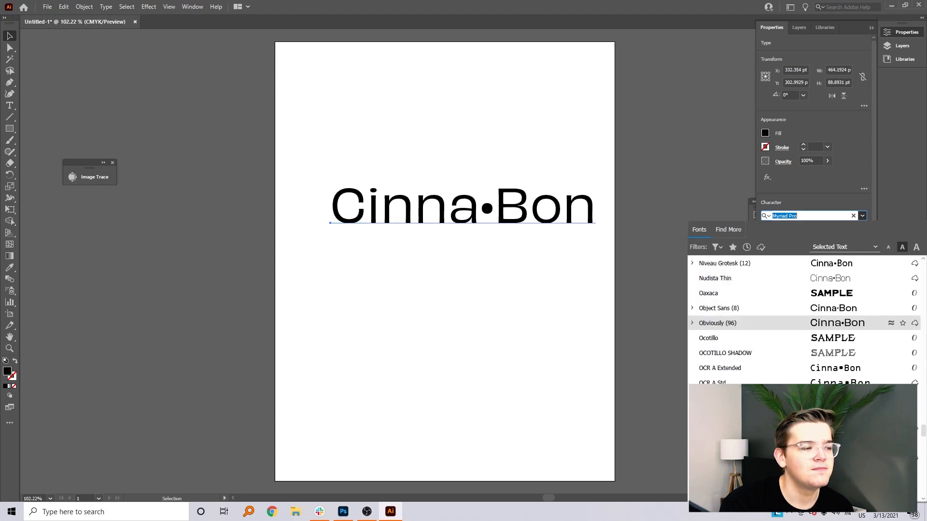
pyautogui.press('Down')
pyautogui.press('Down')
pyautogui.press('Down')
pyautogui.press('Down')
pyautogui.press('Down')
pyautogui.press('Down')
pyautogui.press('Down')
pyautogui.press('Down')
pyautogui.press('Down')
pyautogui.press('Down')
pyautogui.press('Down')
pyautogui.press('Down')
pyautogui.press('Down')
pyautogui.press('Down')
pyautogui.press('Down')
pyautogui.press('Down')
pyautogui.press('Down')
pyautogui.press('Down')
pyautogui.press('Down')
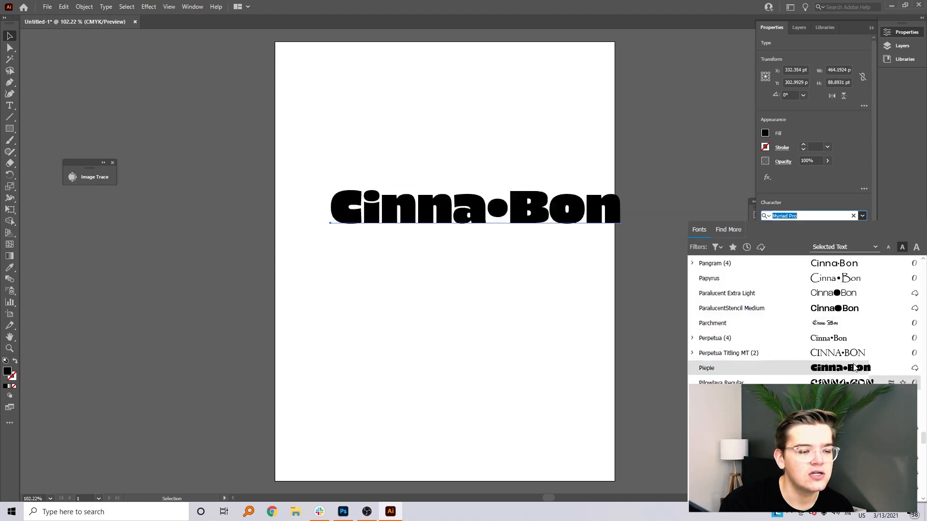
pyautogui.click(843, 297)
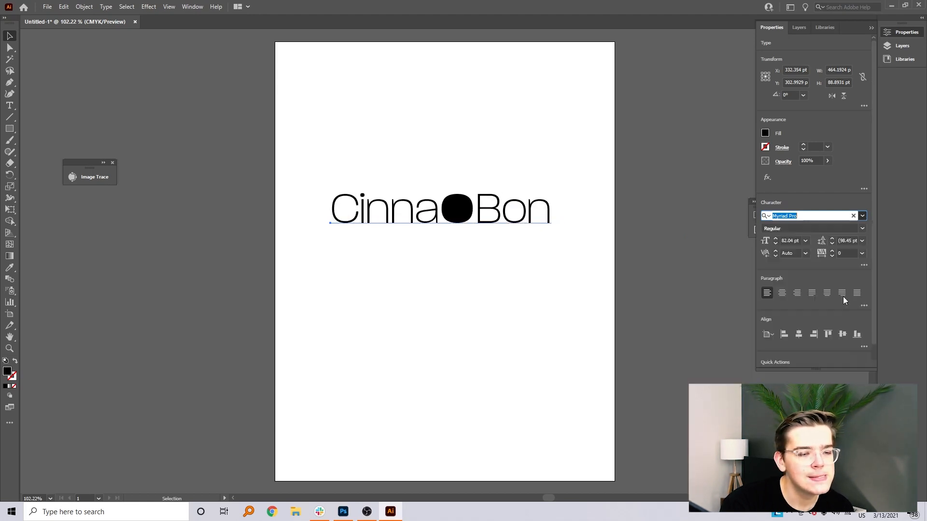
# Preview fonts on the "Cinna•Bon" text and set it in Bicyclette Bold.
pyautogui.click(863, 218)
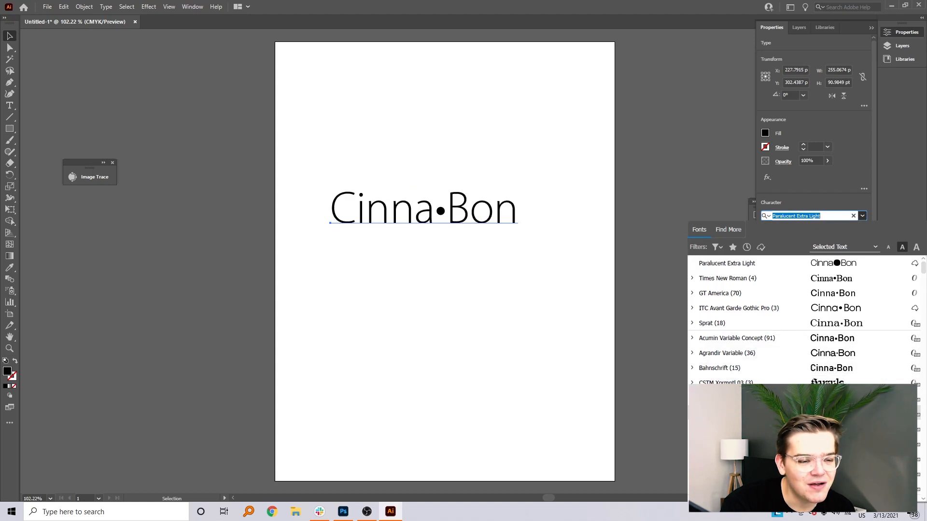
pyautogui.scroll(-10, 814, 346)
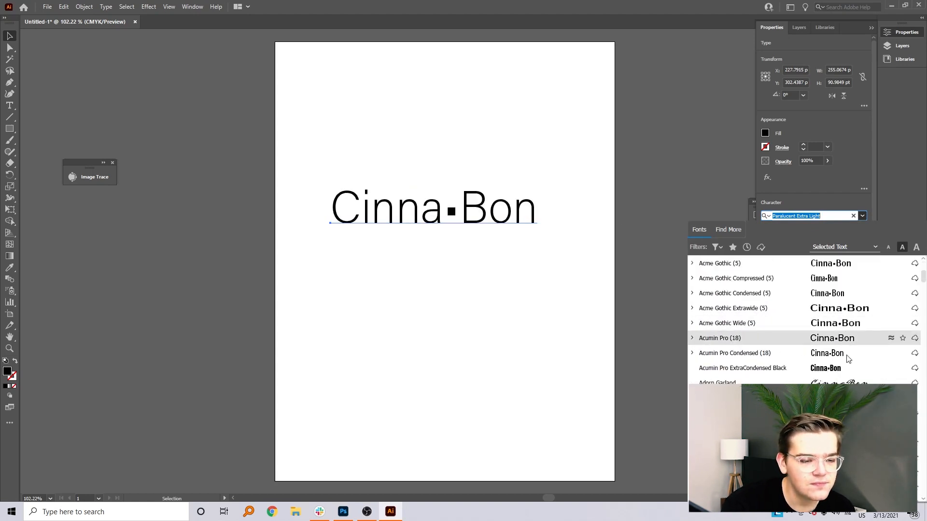
pyautogui.scroll(-9, 848, 355)
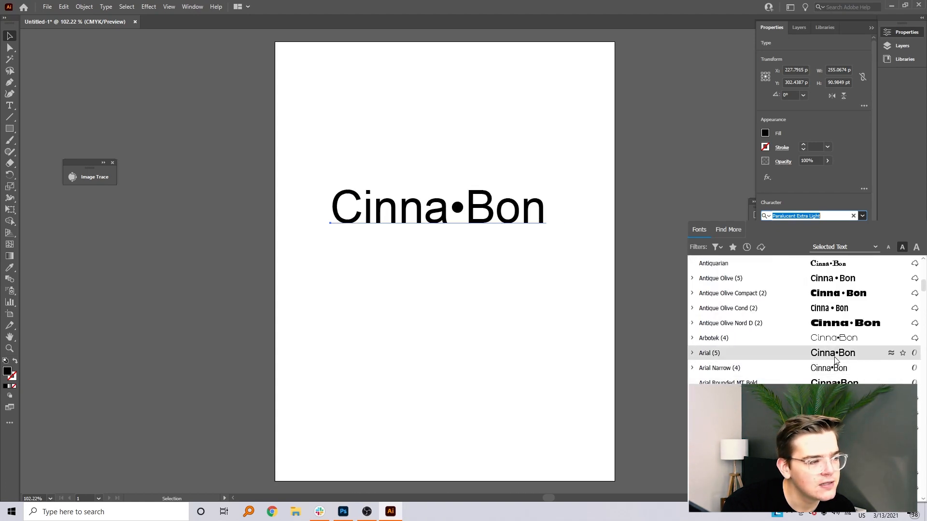
pyautogui.scroll(10, 836, 362)
pyautogui.scroll(-8, 835, 368)
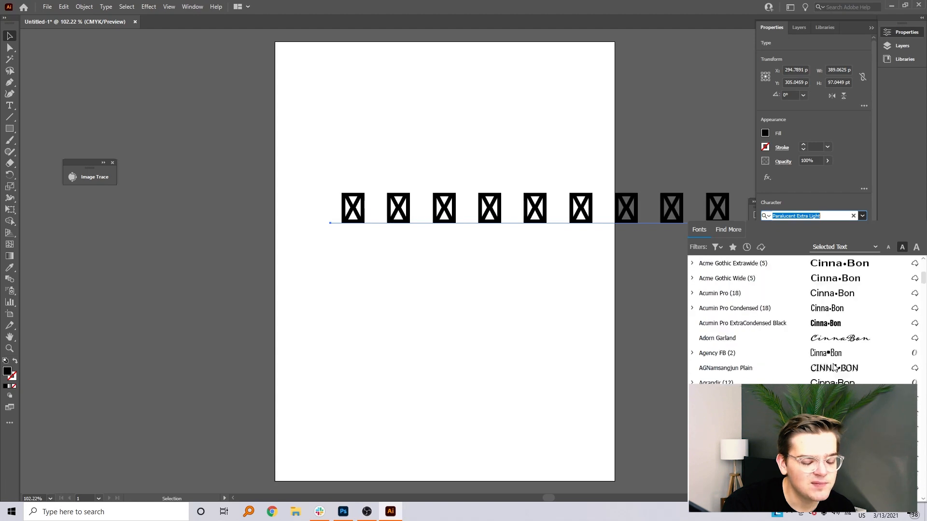
pyautogui.scroll(-2, 836, 368)
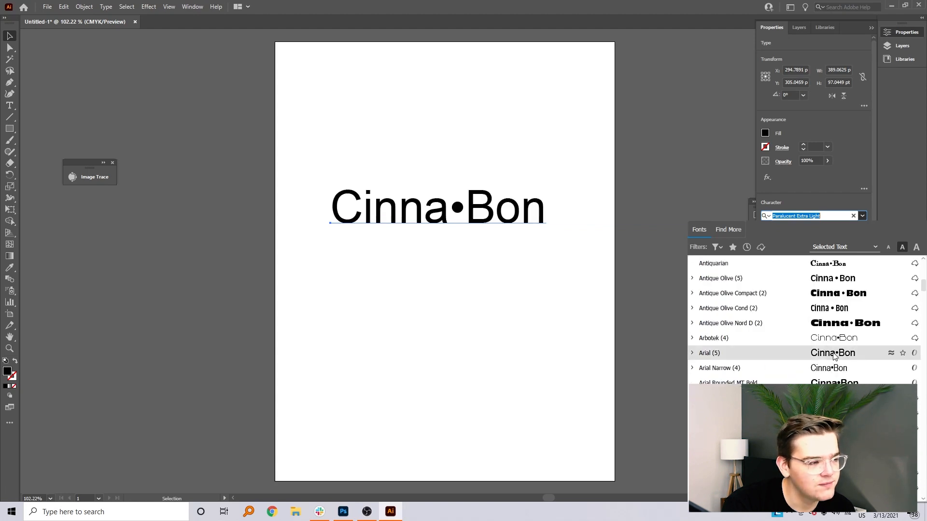
pyautogui.scroll(-1, 839, 376)
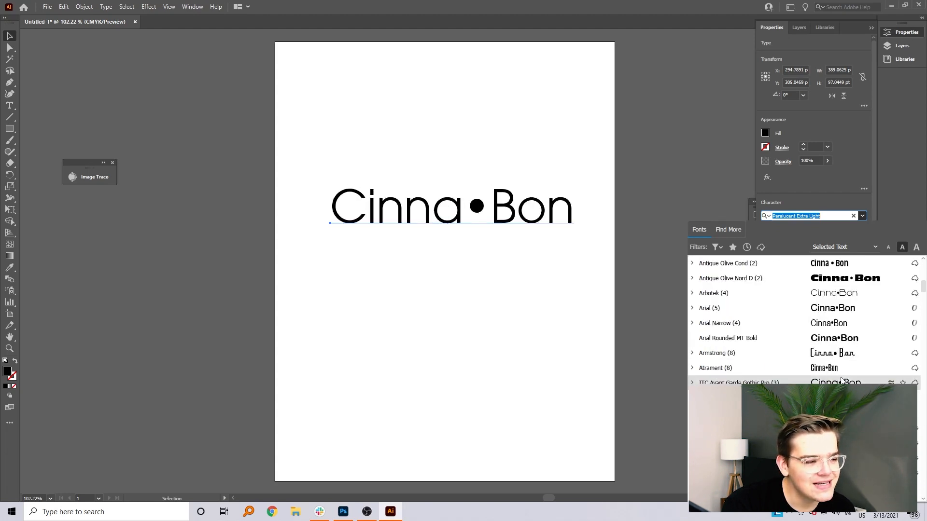
pyautogui.scroll(-4, 810, 323)
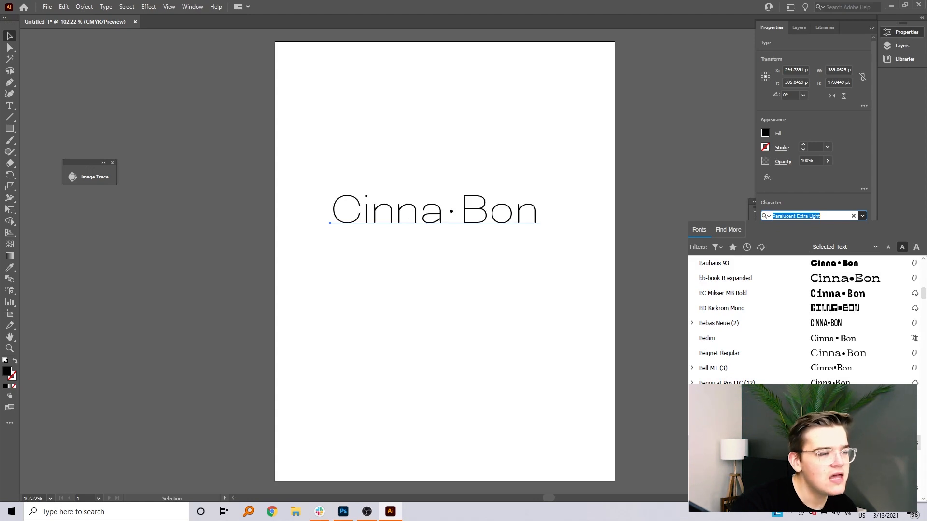
pyautogui.click(821, 442)
pyautogui.click(863, 229)
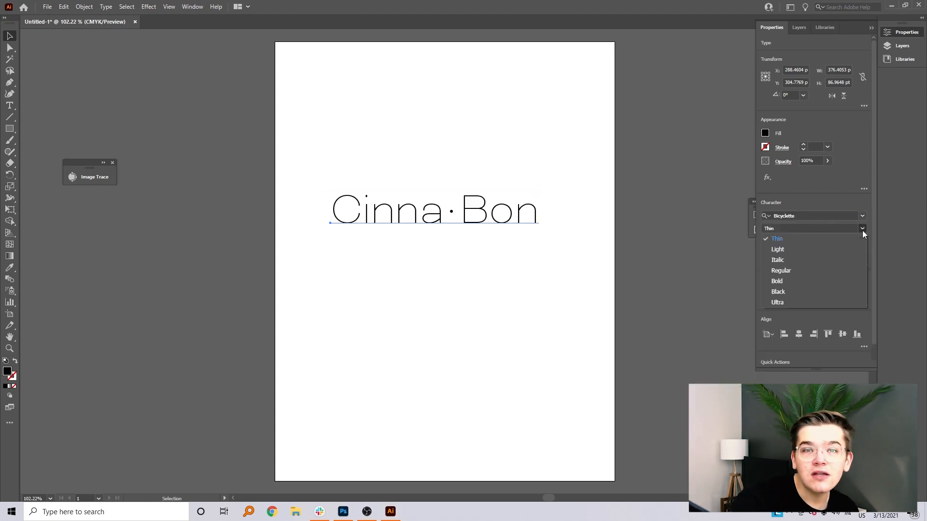
pyautogui.click(847, 284)
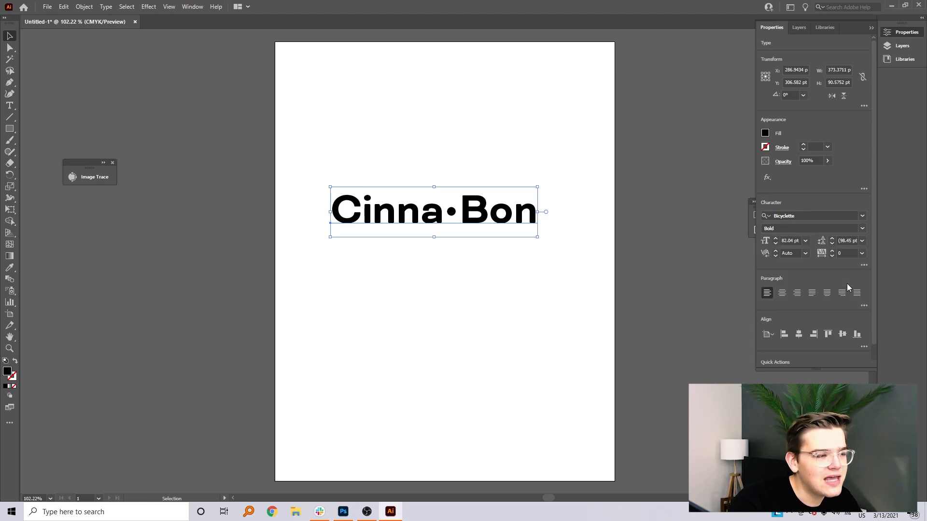
# Set the "Cinna•Bon" text's tracking to -75 and scale it up to about 97 pt, roughly 380 pt wide.
pyautogui.click(863, 254)
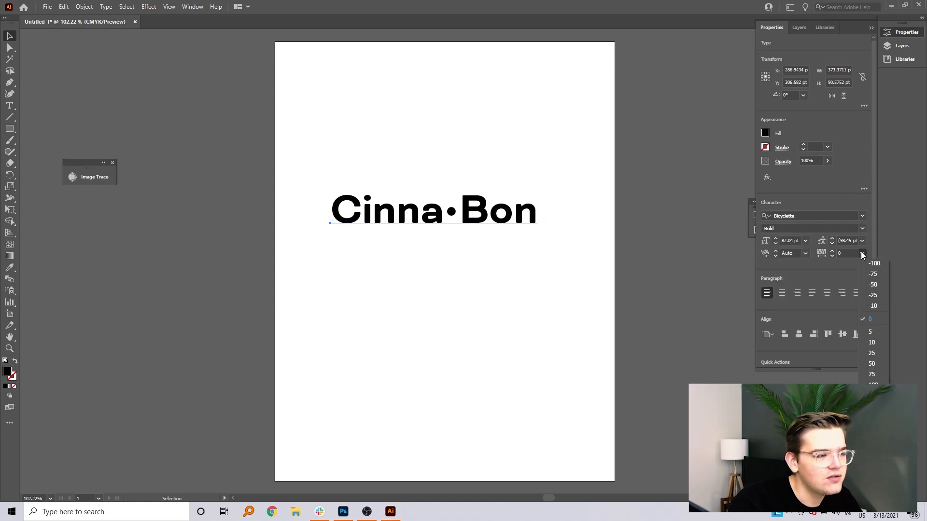
pyautogui.click(874, 276)
pyautogui.click(509, 249)
pyautogui.hotkey('ctrl', '=')
pyautogui.hotkey('ctrl', '=')
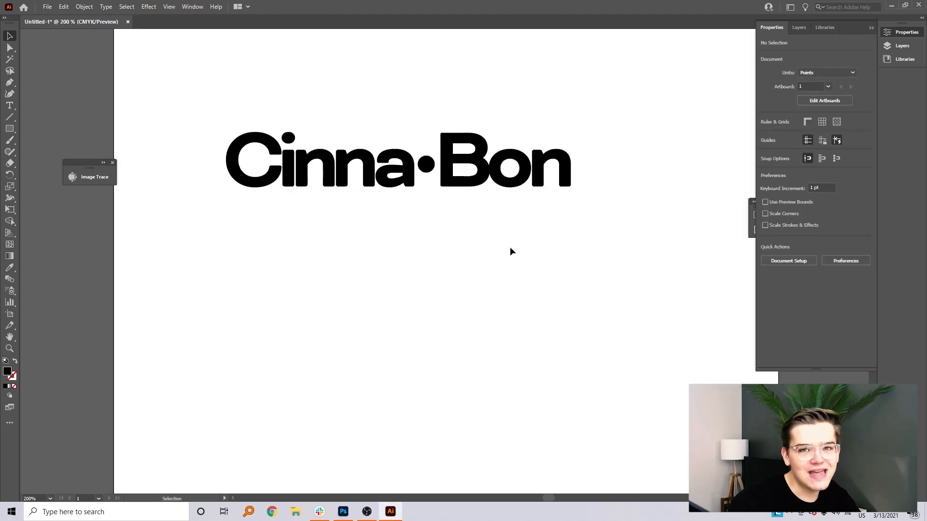
pyautogui.click(476, 169)
pyautogui.moveTo(396, 213); pyautogui.dragTo(458, 179)
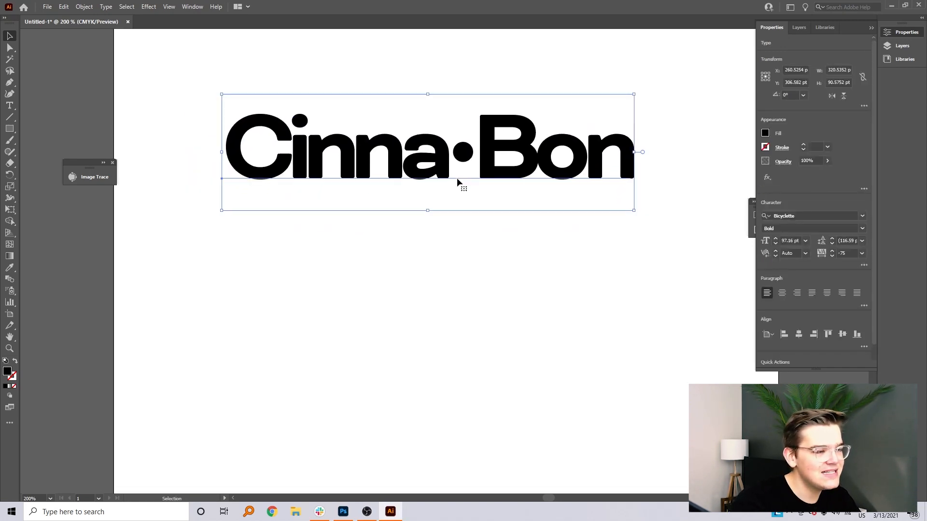
# Duplicate the "Cinna•Bon" text and place the copy just below the original.
pyautogui.hotkey('ctrl', 'c')
pyautogui.hotkey('ctrl', 'v')
pyautogui.moveTo(451, 300); pyautogui.dragTo(471, 308)
pyautogui.click(468, 304)
# Shift the lower "Cinna•Bon" copy slightly left so it lines up roughly with the original above it.
pyautogui.hotkey('ctrl', '-')
pyautogui.hotkey('ctrl', '-')
pyautogui.hotkey('ctrl', '-')
pyautogui.hotkey('ctrl', '-')
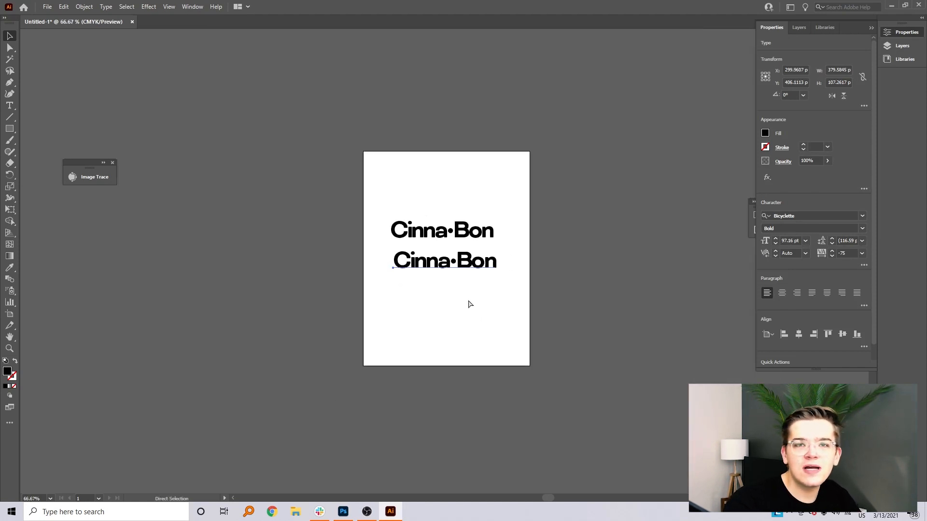
pyautogui.hotkey('ctrl', '-')
pyautogui.hotkey('ctrl', '+')
pyautogui.hotkey('ctrl', '+')
pyautogui.hotkey('ctrl', '+')
pyautogui.hotkey('ctrl', '+')
pyautogui.hotkey('ctrl', '+')
pyautogui.hotkey('ctrl', '+')
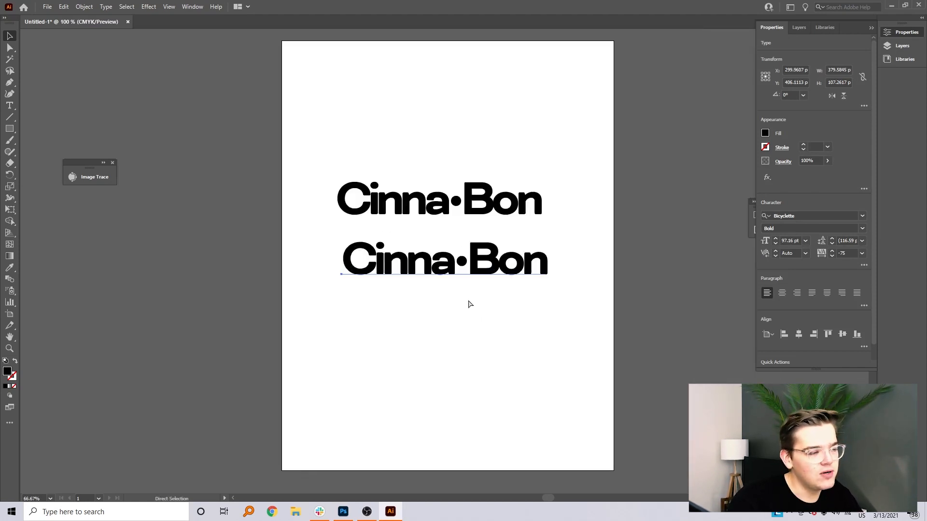
pyautogui.click(468, 304)
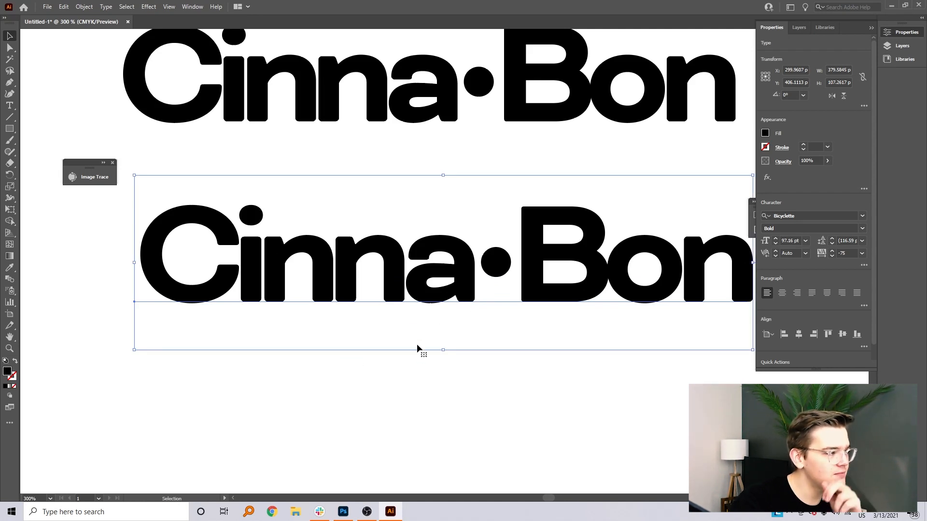
pyautogui.moveTo(482, 348); pyautogui.dragTo(501, 326)
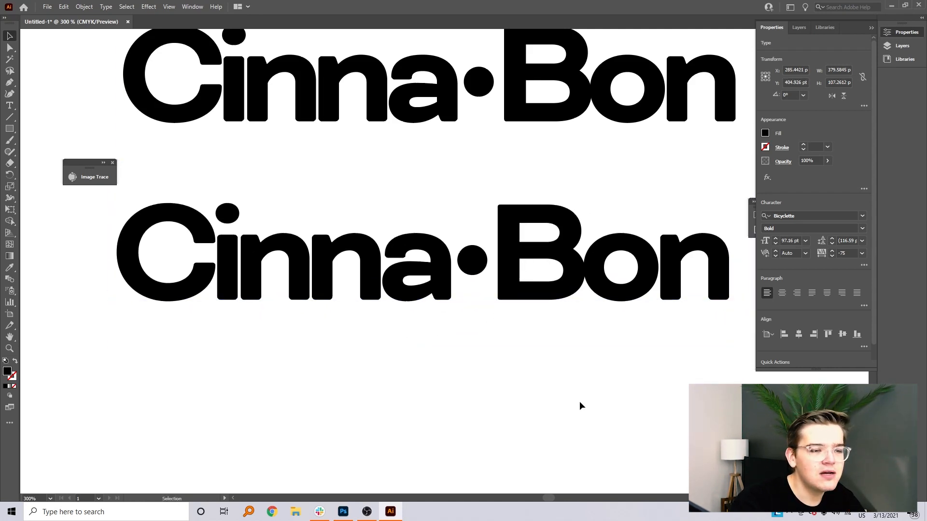
# Set the kerning between "B" and "o" in the lower "Cinna•Bon" text to 20.
pyautogui.click(579, 399)
pyautogui.click(10, 106)
pyautogui.click(577, 261)
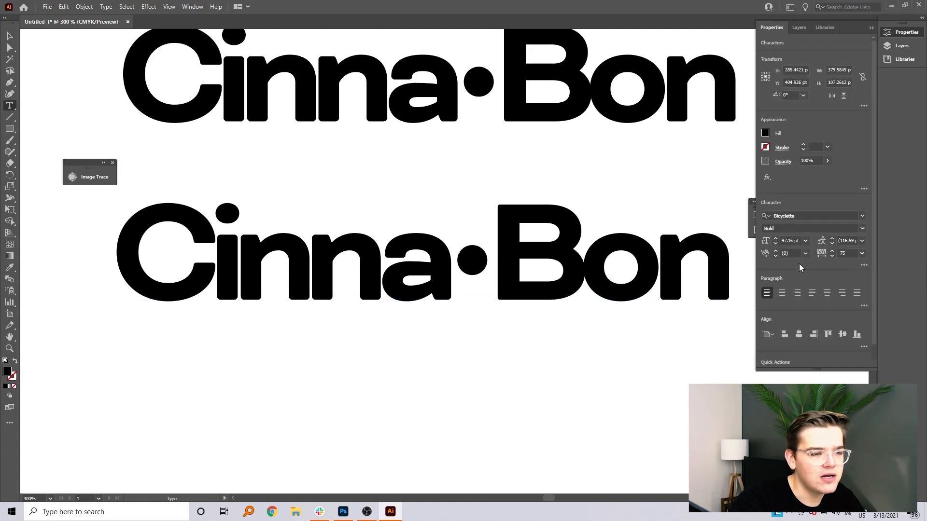
pyautogui.click(776, 251)
pyautogui.click(776, 252)
pyautogui.click(776, 252)
pyautogui.click(776, 252)
pyautogui.keyDown('shift'); pyautogui.click(777, 252); pyautogui.keyUp('shift')
pyautogui.keyDown('shift'); pyautogui.click(776, 252); pyautogui.keyUp('shift')
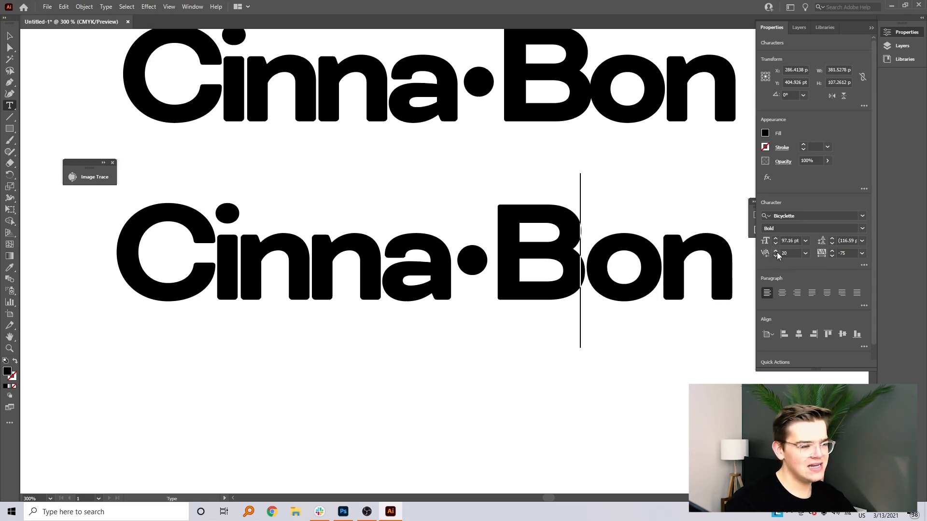
# Set the kerning between the bullet and "B" in the lower "Cinna•Bon" text to -20 and finish editing.
pyautogui.click(486, 265)
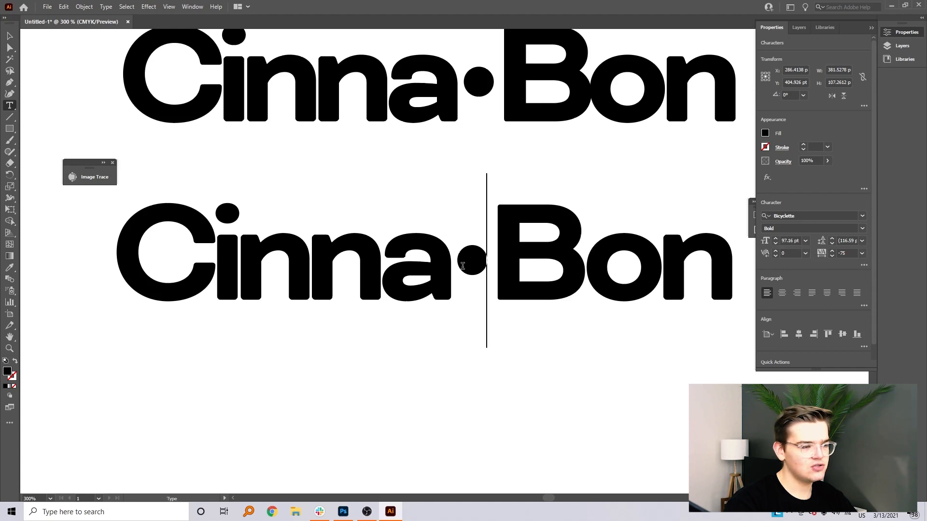
pyautogui.click(500, 267)
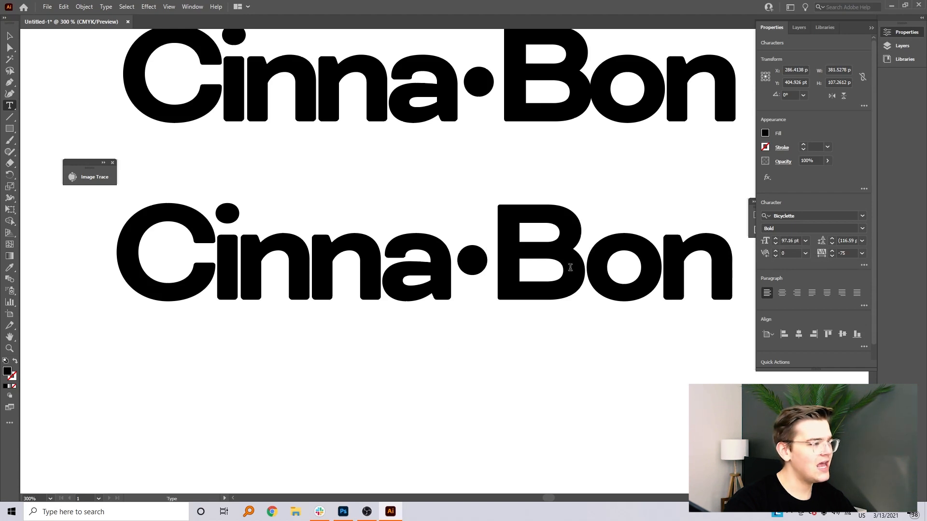
pyautogui.click(778, 255)
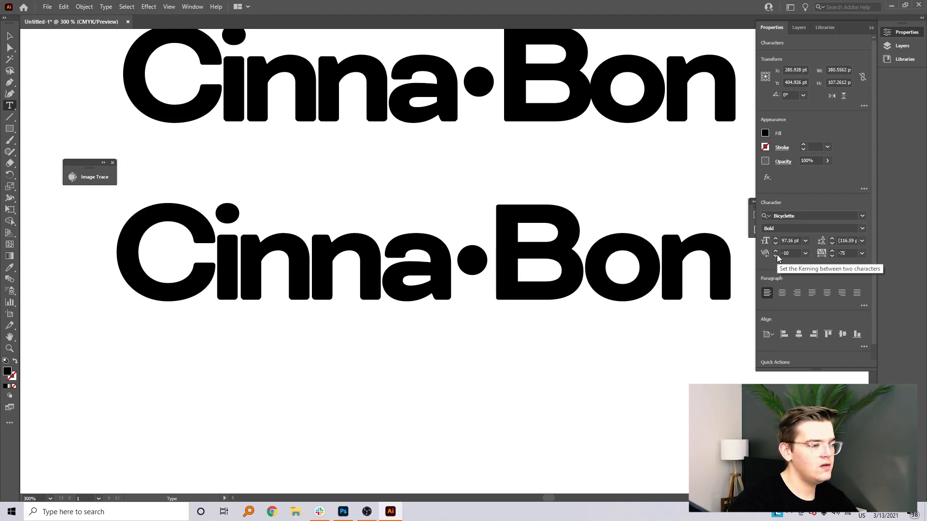
pyautogui.click(777, 255)
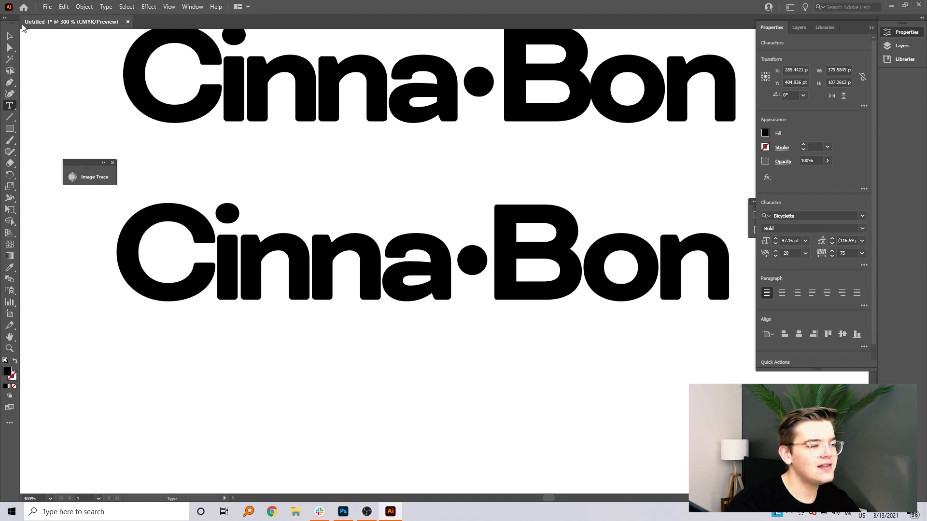
pyautogui.press('Escape')
pyautogui.click(307, 419)
pyautogui.hotkey('ctrl', '1')
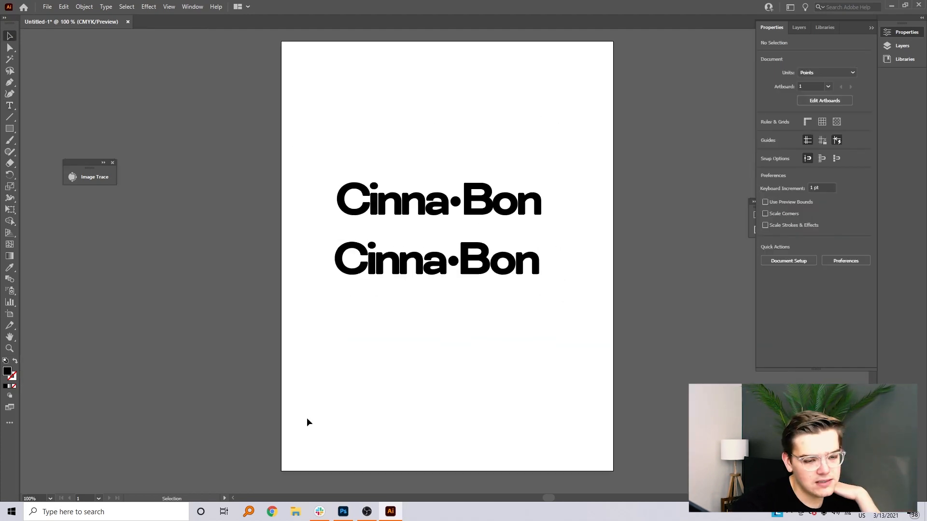
# Move the kerned wordmark to the upper part of the artboard and set the other wordmark in the Compagnon script font.
pyautogui.moveTo(478, 281); pyautogui.dragTo(478, 144)
pyautogui.click(459, 223)
pyautogui.click(863, 216)
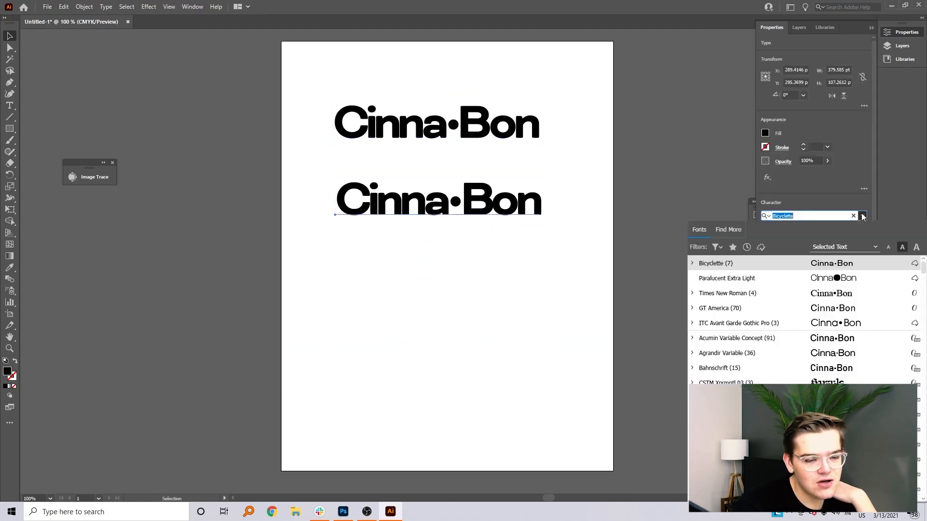
pyautogui.scroll(-10, 836, 278)
pyautogui.scroll(-8, 843, 372)
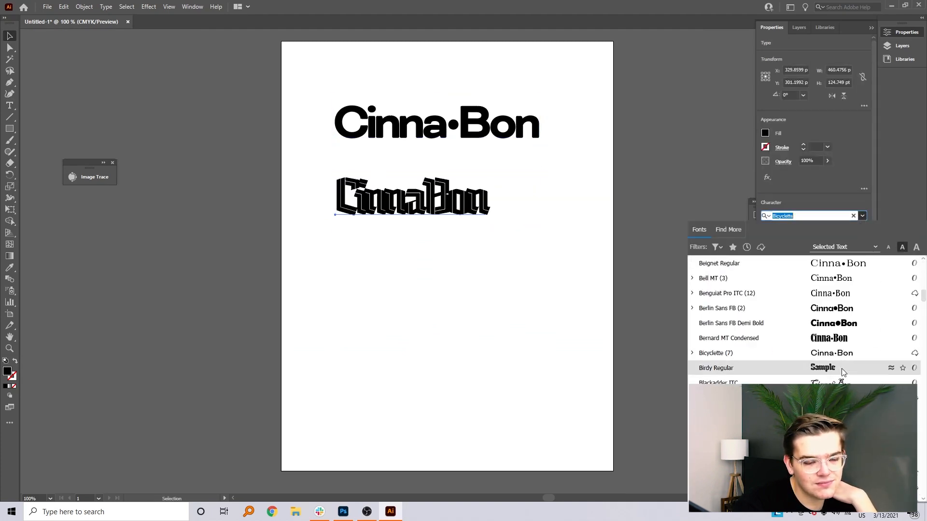
pyautogui.scroll(-4, 842, 372)
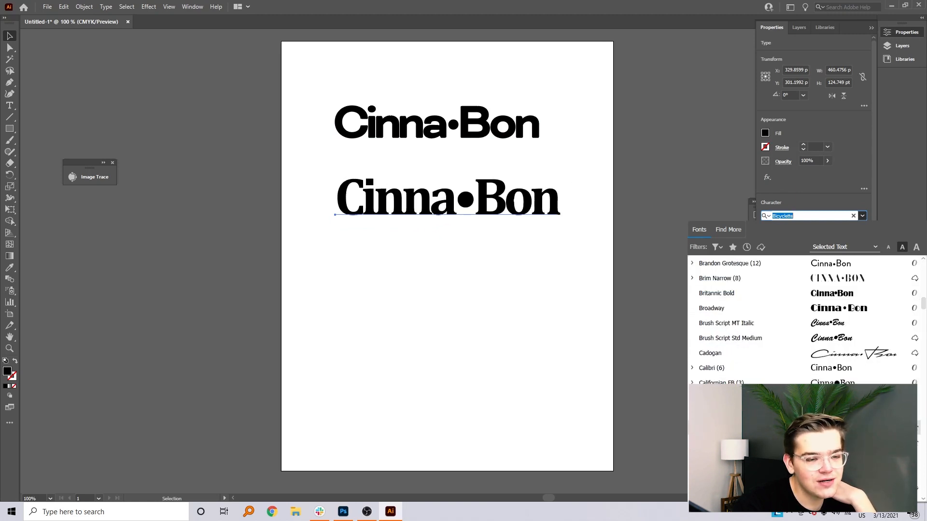
pyautogui.scroll(-3, 843, 381)
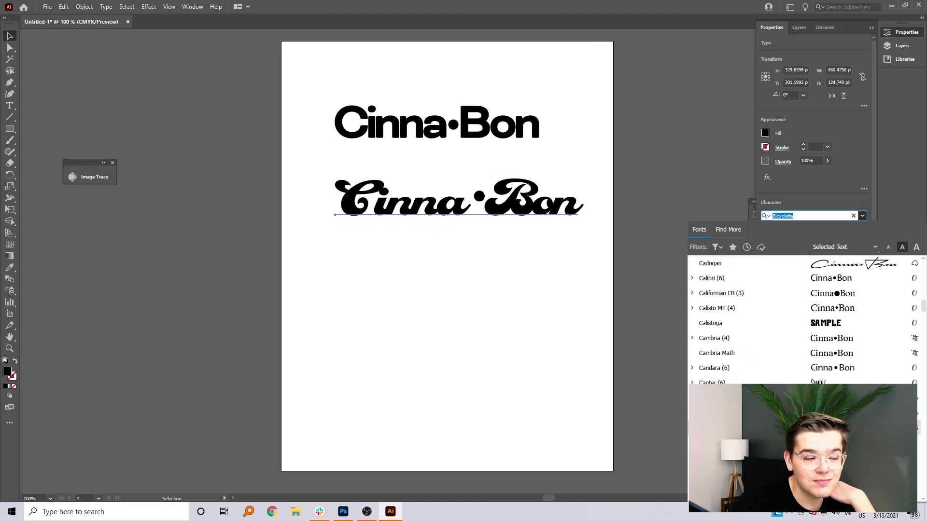
pyautogui.scroll(-6, 842, 381)
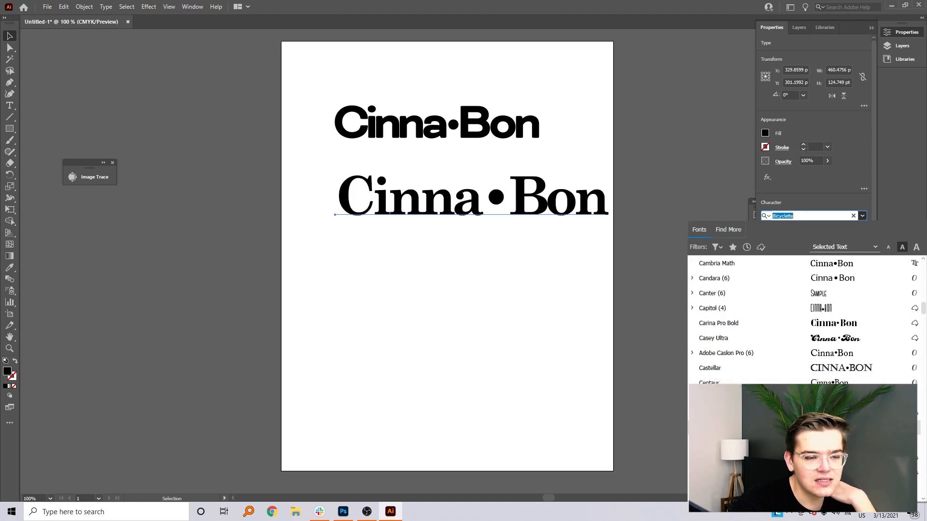
pyautogui.scroll(-5, 825, 404)
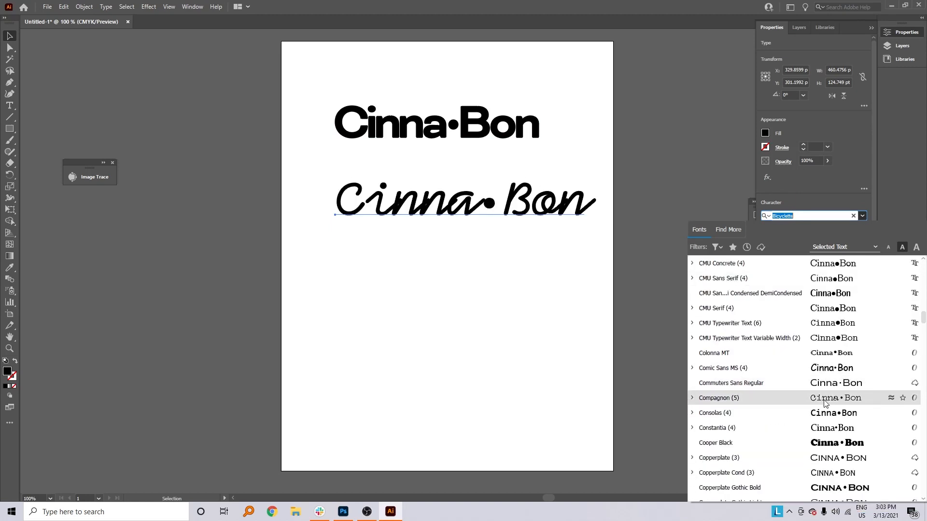
pyautogui.click(826, 404)
# Set the script wordmark's tracking to 0 and replace its "•B" with a lowercase "b" so it reads "Cinnabon".
pyautogui.click(862, 253)
pyautogui.click(875, 321)
pyautogui.click(656, 225)
pyautogui.moveTo(519, 201); pyautogui.dragTo(435, 264)
pyautogui.write('tb')
pyautogui.click(8, 37)
# Preview fonts on a "Cinnabon" copy below the script version and set it in GTF Adieu TRIAL Bold.
pyautogui.click(468, 405)
pyautogui.click(862, 217)
pyautogui.scroll(-12, 851, 431)
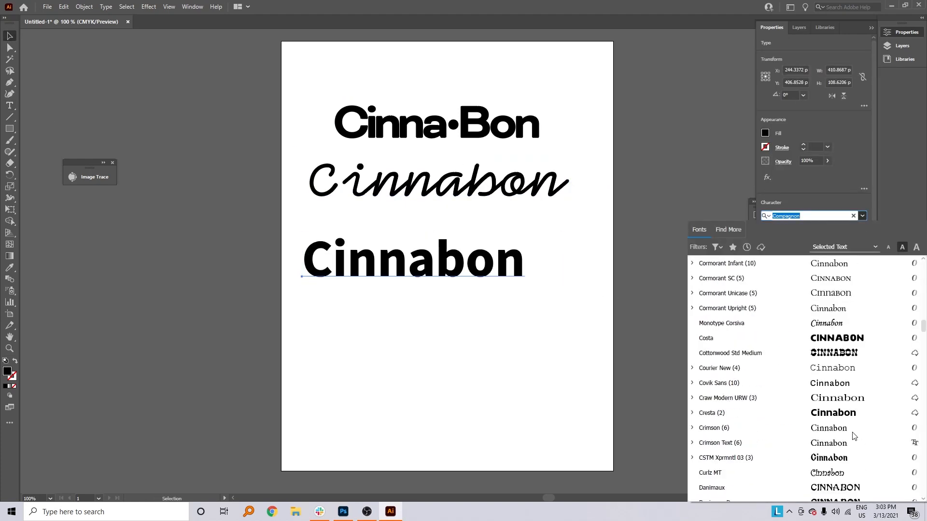
pyautogui.scroll(-15, 851, 432)
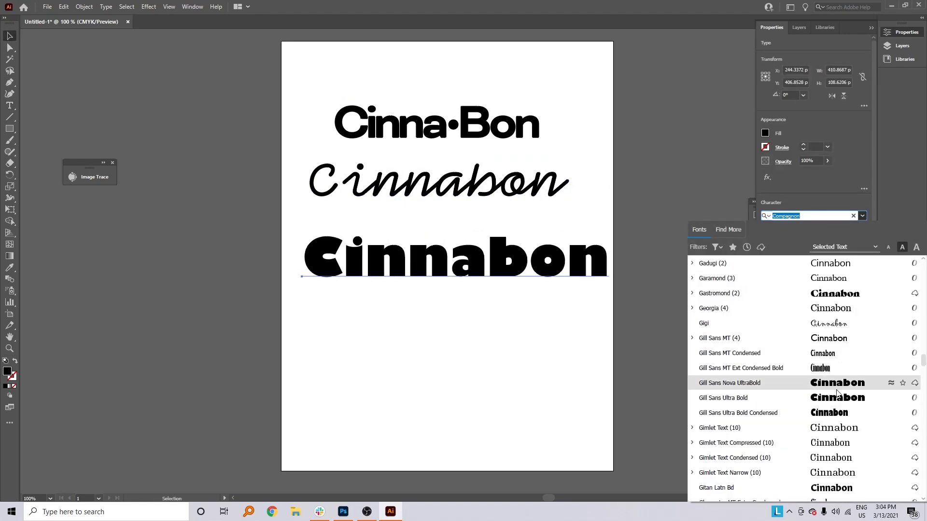
pyautogui.scroll(-4, 843, 319)
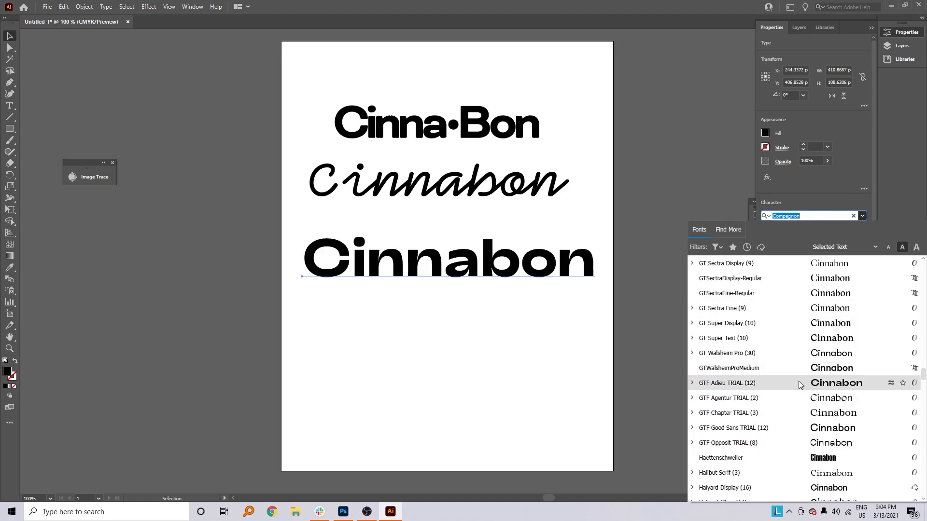
pyautogui.click(790, 383)
pyautogui.click(700, 362)
# Copy the bullet from the upper wordmark into the GTF Adieu text and capitalize its "B" so it reads "Cinna•Bon".
pyautogui.press('t')
pyautogui.moveTo(458, 125); pyautogui.dragTo(444, 126)
pyautogui.hotkey('ctrl', 'c')
pyautogui.click(478, 263)
pyautogui.hotkey('ctrl', 'v')
pyautogui.press('Delete')
pyautogui.write('B')
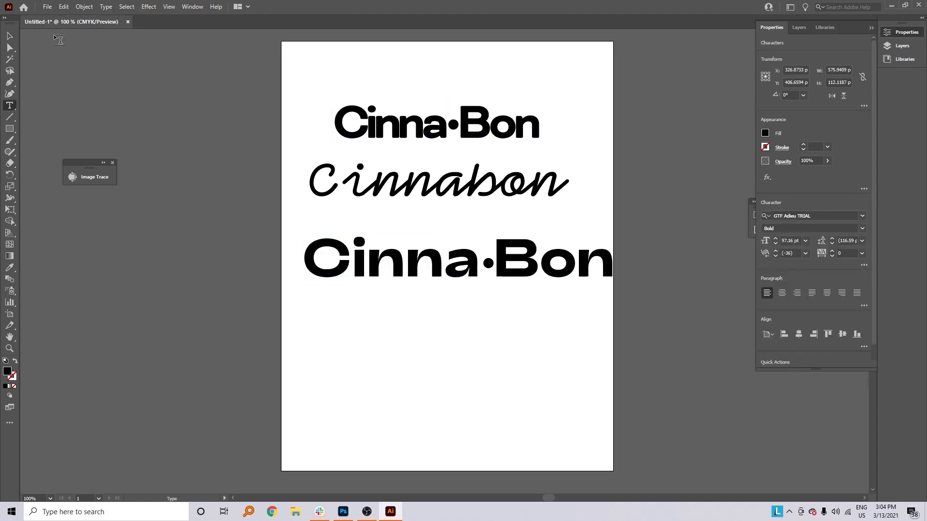
# Tighten the GTF Adieu wordmark's tracking to -68 and scale it down to about 75 pt at the artboard's top.
pyautogui.hotkey('ctrl', 'a')
pyautogui.press('Escape')
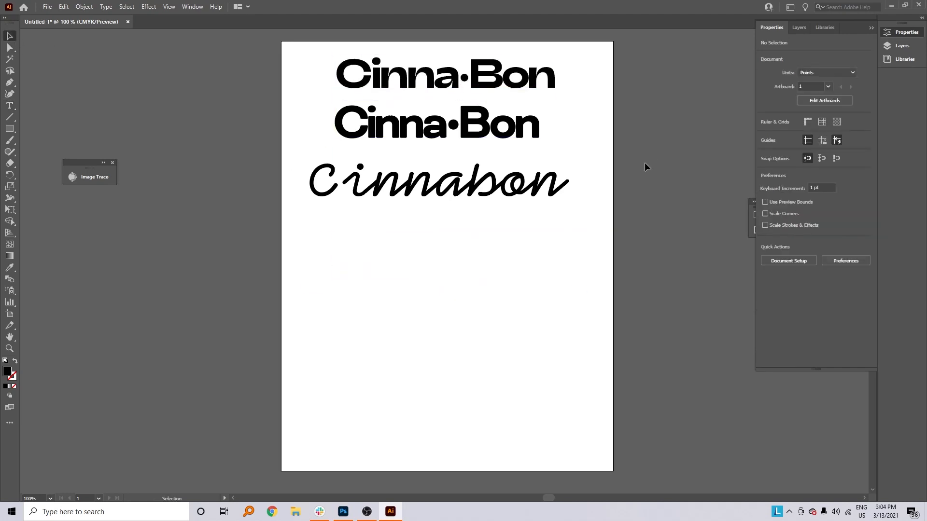
pyautogui.click(439, 183)
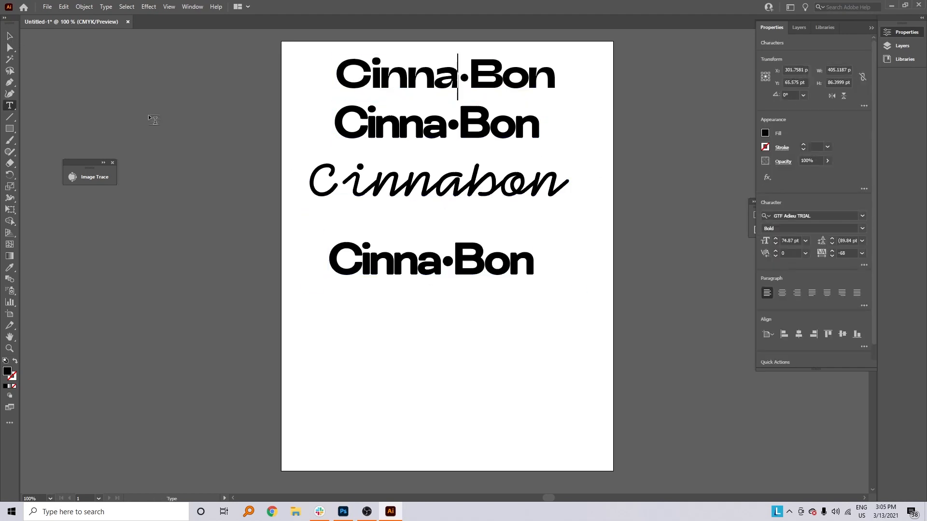
# Preview fonts on the lowest "Cinna•Bon" wordmark and set it in Neue Montreal Bold.
pyautogui.click(863, 216)
pyautogui.scroll(-10, 840, 386)
pyautogui.scroll(-3, 840, 387)
pyautogui.scroll(-3, 840, 399)
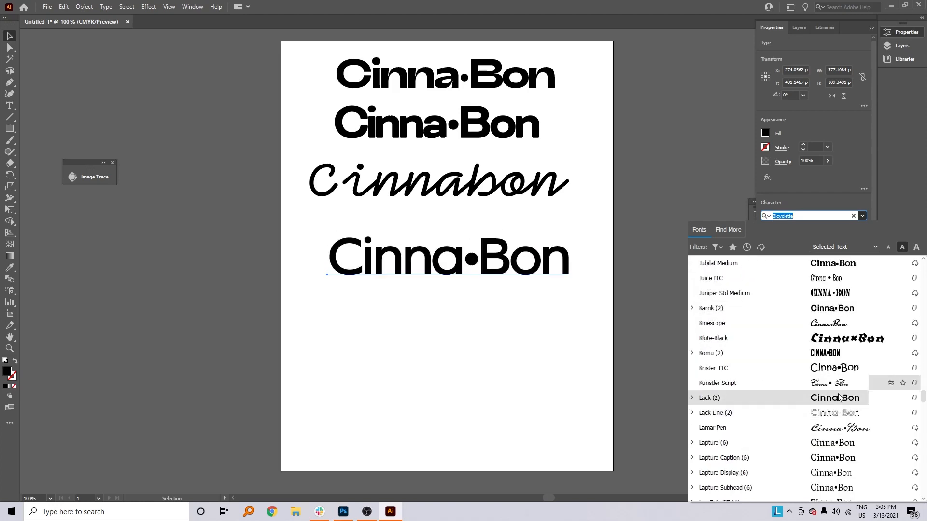
pyautogui.scroll(-5, 822, 413)
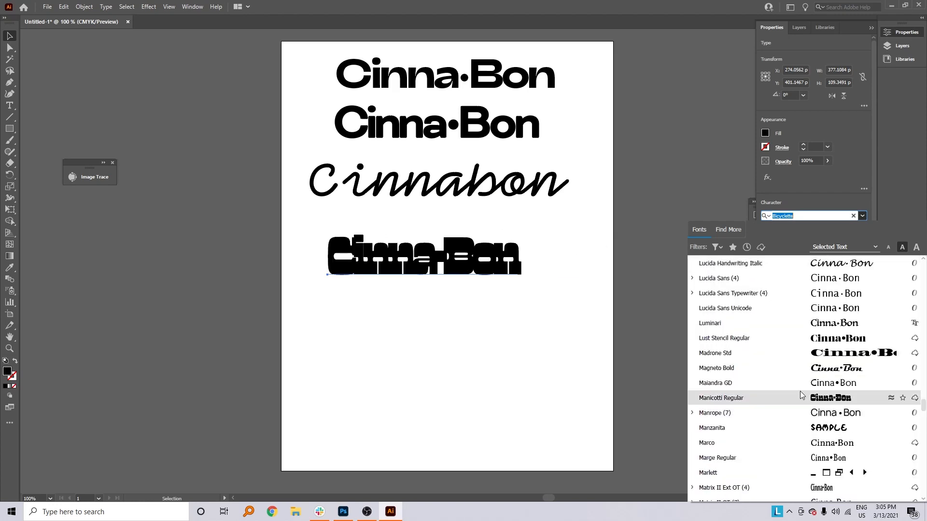
pyautogui.scroll(-10, 811, 415)
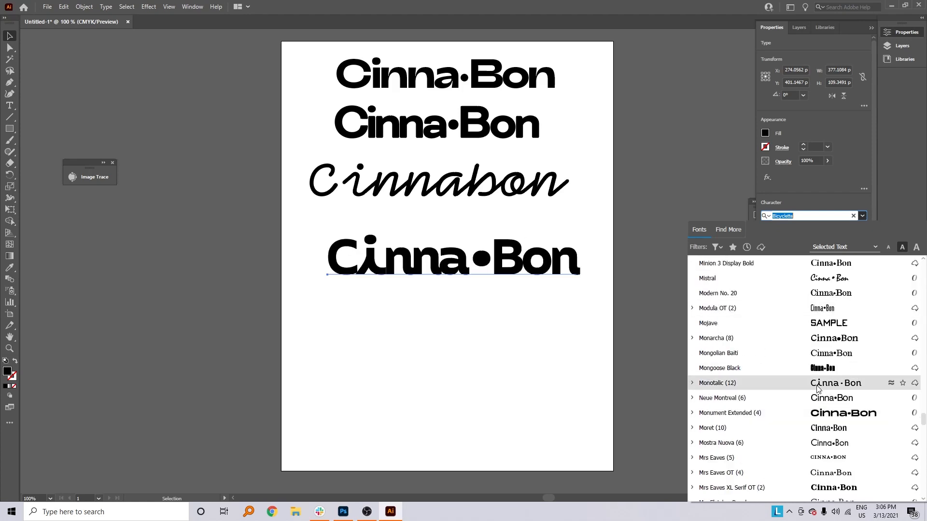
pyautogui.click(821, 398)
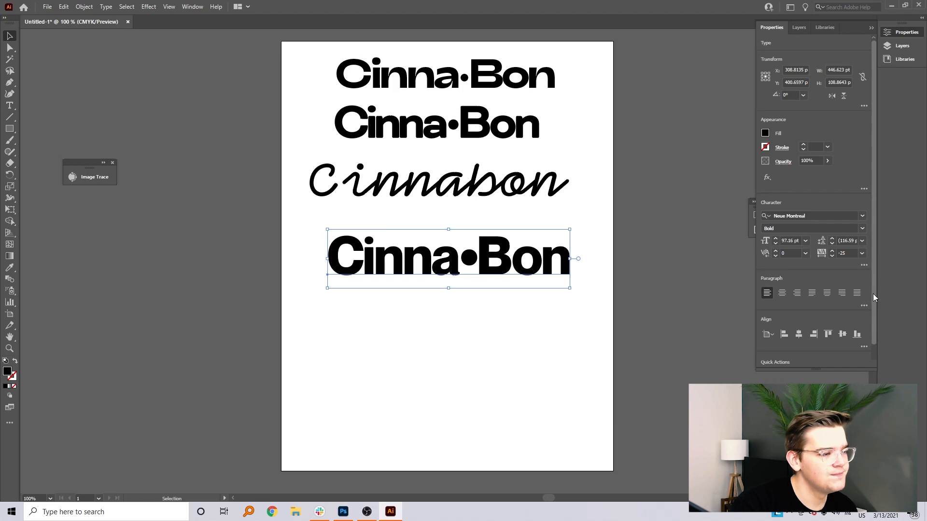
pyautogui.click(227, 203)
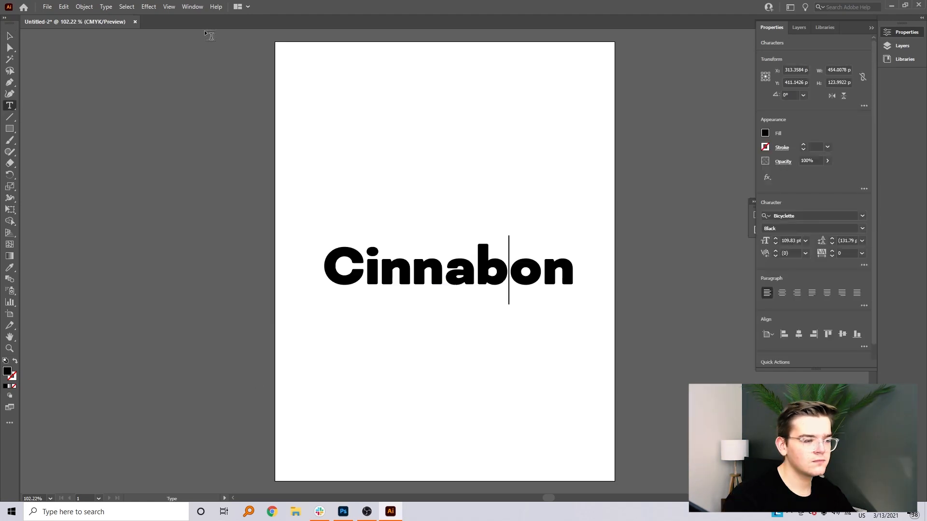
# Set the Bicyclette Black "Cinnabon" wordmark's tracking to -50.
pyautogui.click(10, 36)
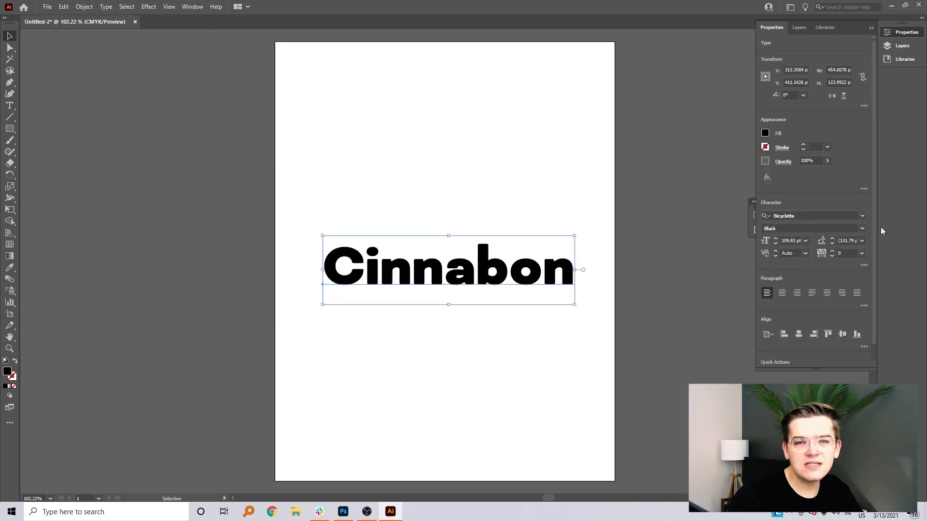
pyautogui.click(863, 254)
pyautogui.click(872, 285)
pyautogui.click(617, 321)
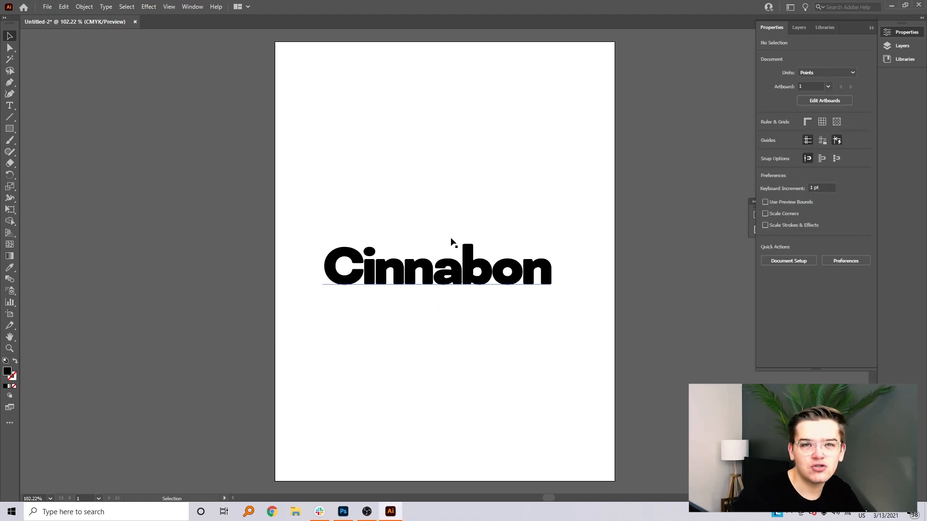
# Move the live "Cinnabon" text off the artboard, paste a copy onto the artboard, and convert that copy to outlines.
pyautogui.moveTo(444, 240); pyautogui.dragTo(153, 76)
pyautogui.hotkey('ctrl', 'v')
pyautogui.moveTo(483, 277); pyautogui.dragTo(474, 189)
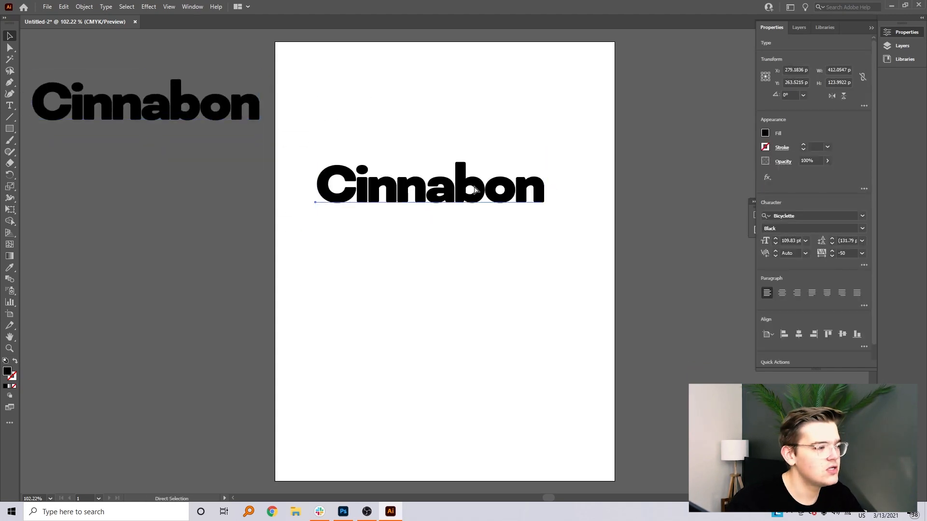
pyautogui.hotkey('ctrl', 'shift', 'o')
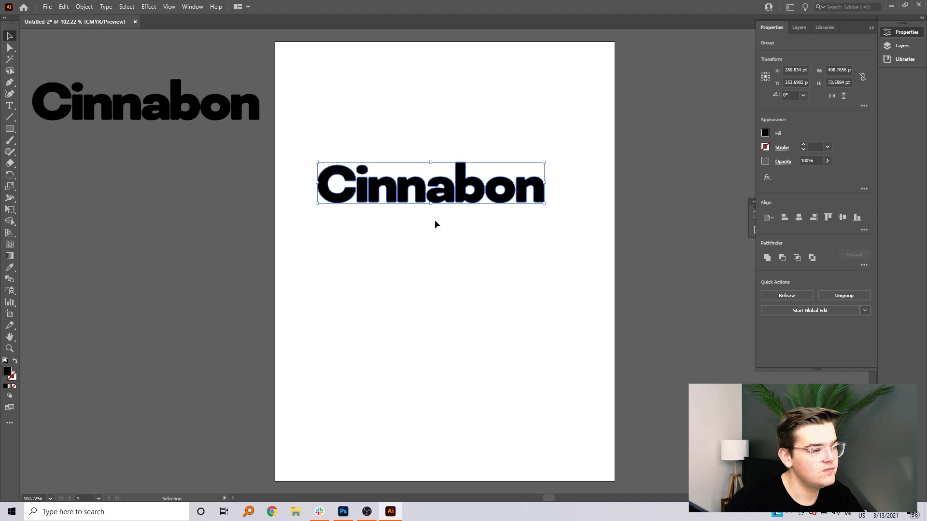
pyautogui.click(435, 214)
pyautogui.click(463, 192)
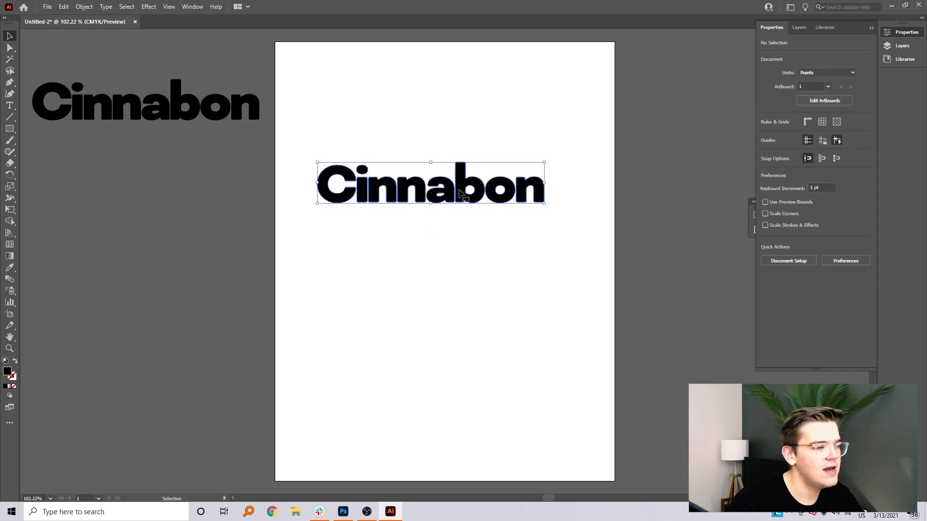
# Delete the live text copy beside the artboard and reposition the outlined wordmark slightly up and to the right.
pyautogui.click(264, 167)
pyautogui.click(146, 112)
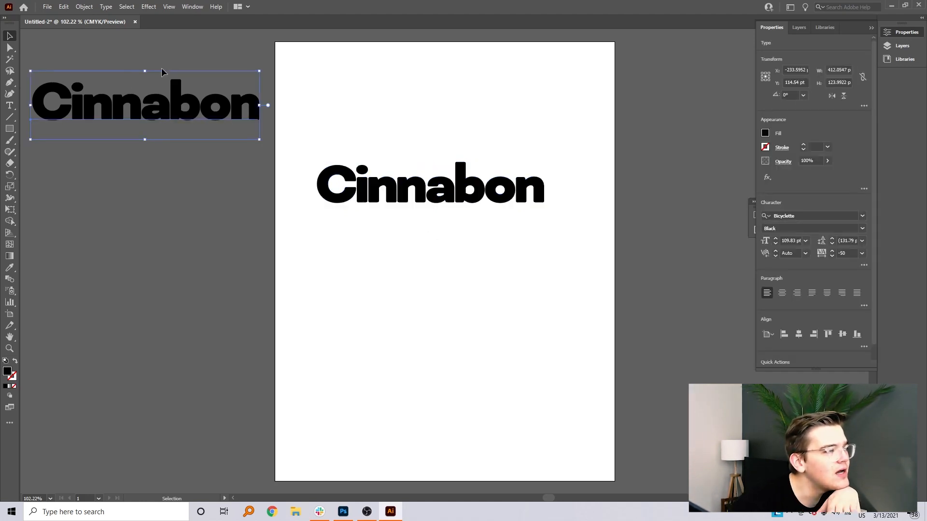
pyautogui.press('Delete')
pyautogui.moveTo(372, 187); pyautogui.dragTo(401, 157)
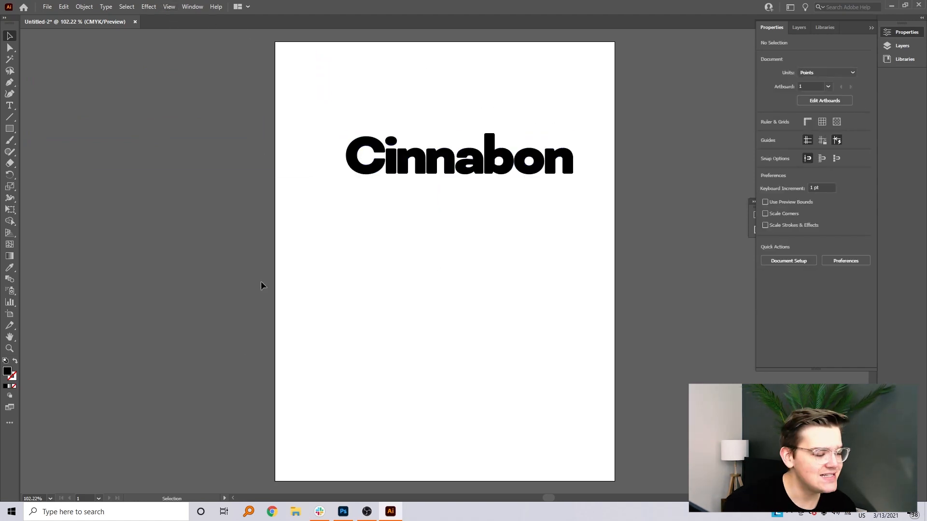
# Switch to Chrome and search Google Images for "cinnabon 80s".
pyautogui.click(272, 512)
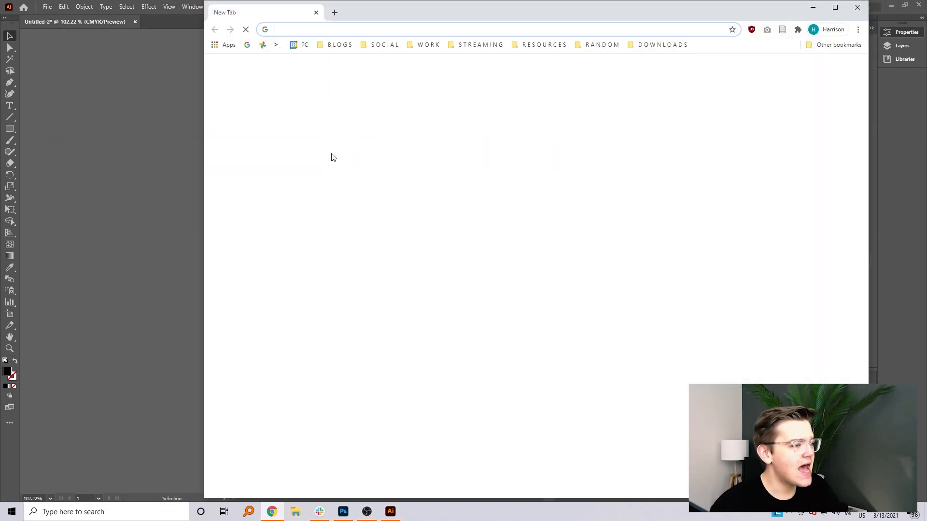
pyautogui.write('cinnabon ')
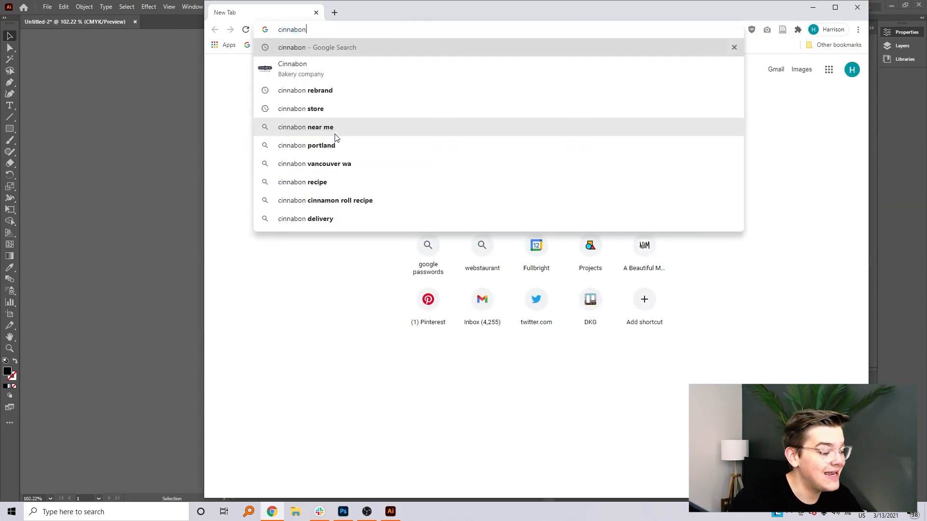
pyautogui.write('80s')
pyautogui.press('Return')
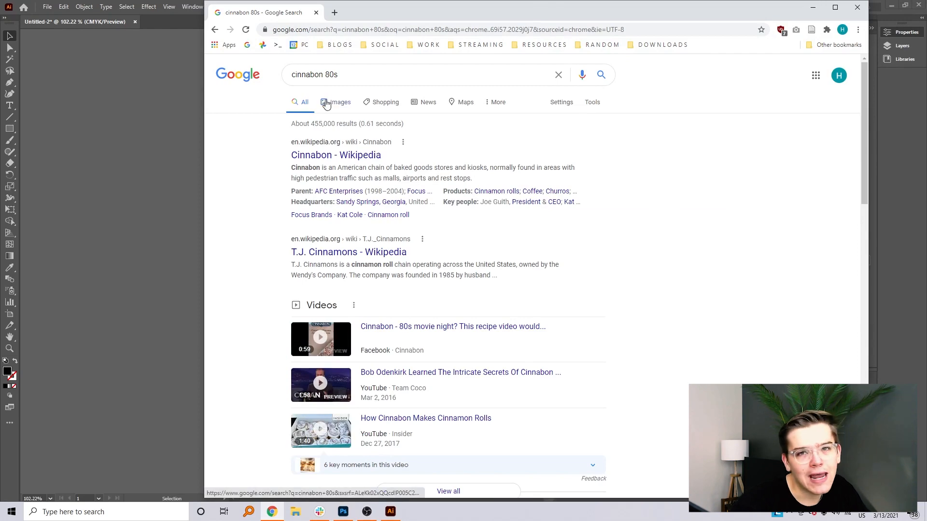
pyautogui.click(341, 107)
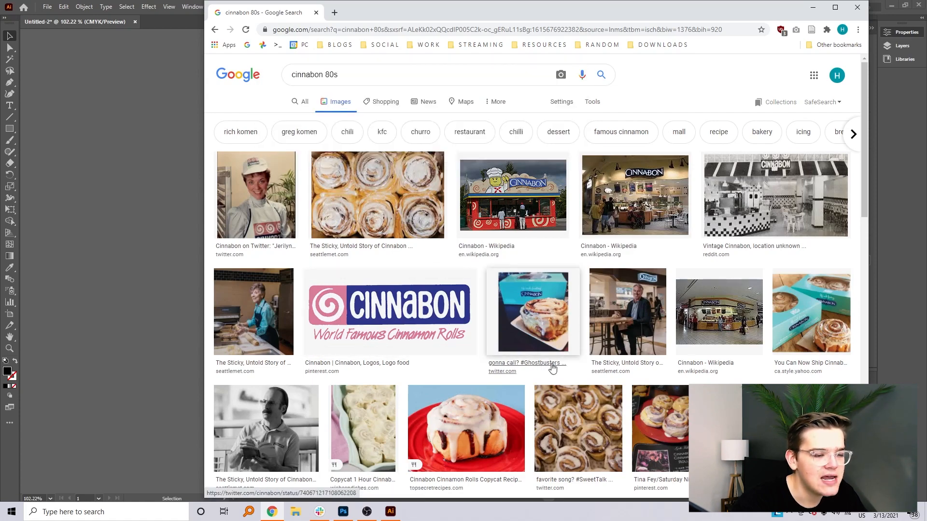
# Browse the vintage Cinnabon images, enlarge the photo of the employee in the logo apron, and return to Illustrator.
pyautogui.scroll(-7, 443, 285)
pyautogui.scroll(-2, 444, 285)
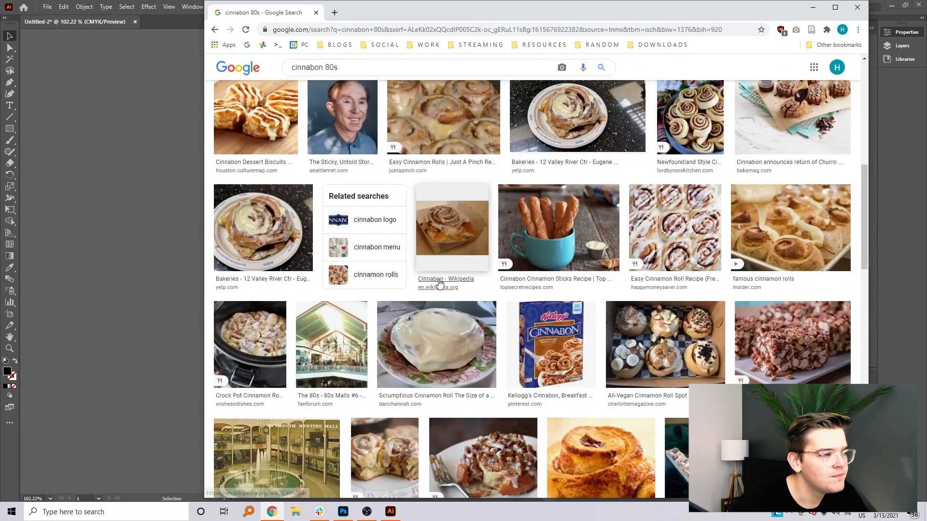
pyautogui.scroll(6, 439, 283)
pyautogui.scroll(3, 439, 284)
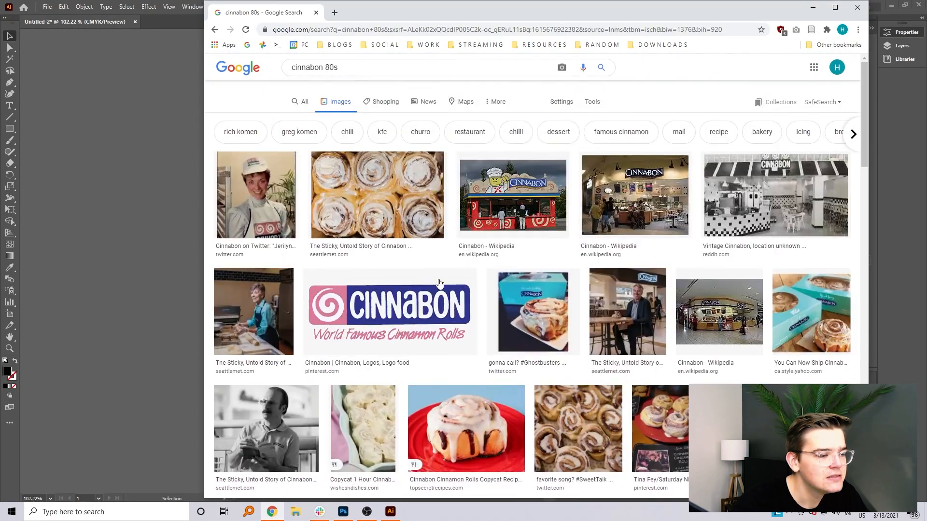
pyautogui.click(255, 197)
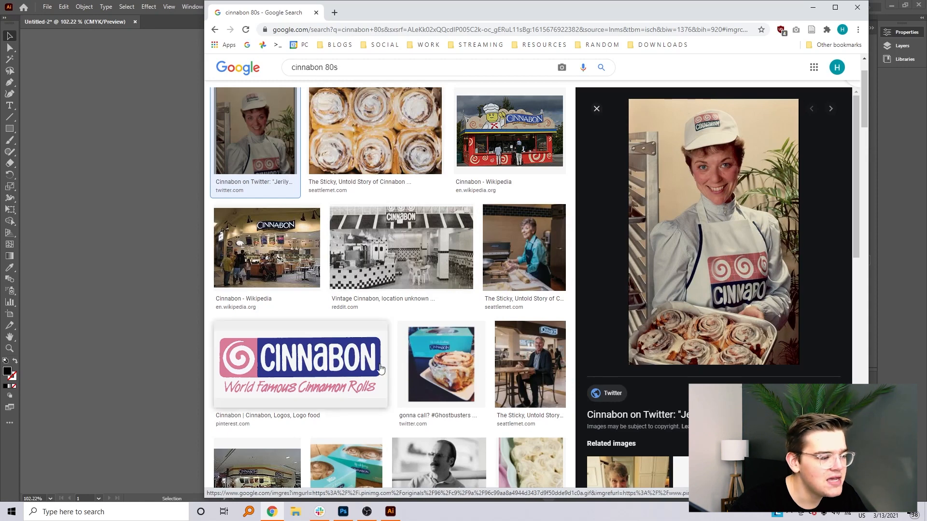
pyautogui.click(132, 246)
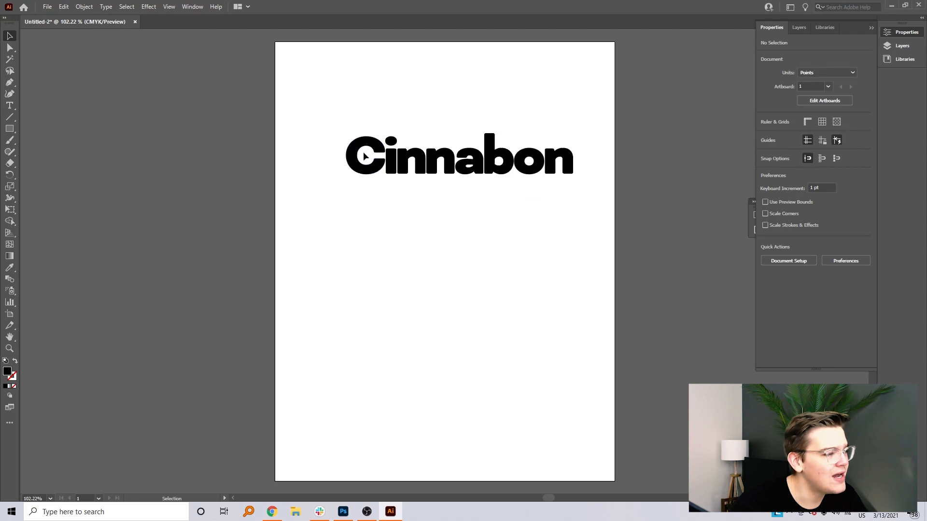
# Draw a black ellipse about as tall as the capital "C" directly in front of the "Cinnabon" wordmark.
pyautogui.click(9, 128)
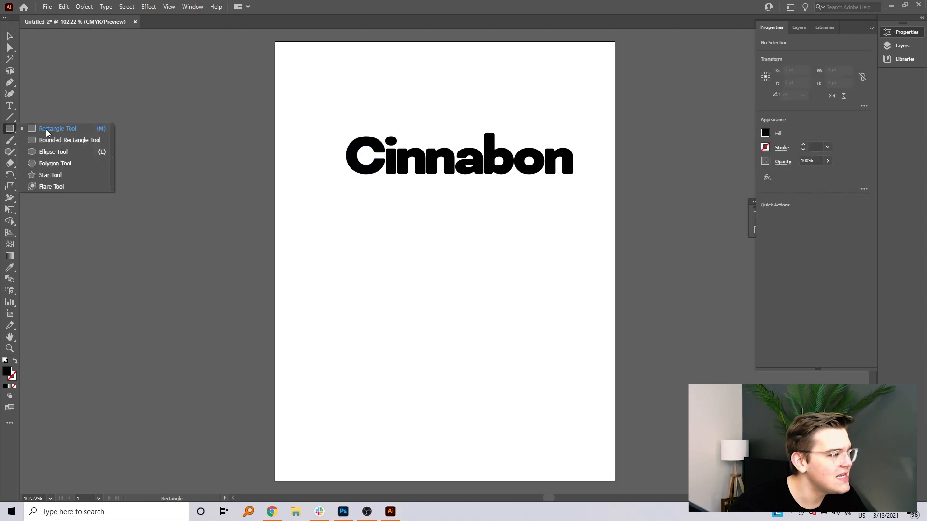
pyautogui.click(61, 153)
pyautogui.moveTo(348, 136); pyautogui.dragTo(333, 171)
pyautogui.press('v')
pyautogui.click(341, 164)
pyautogui.click(418, 187)
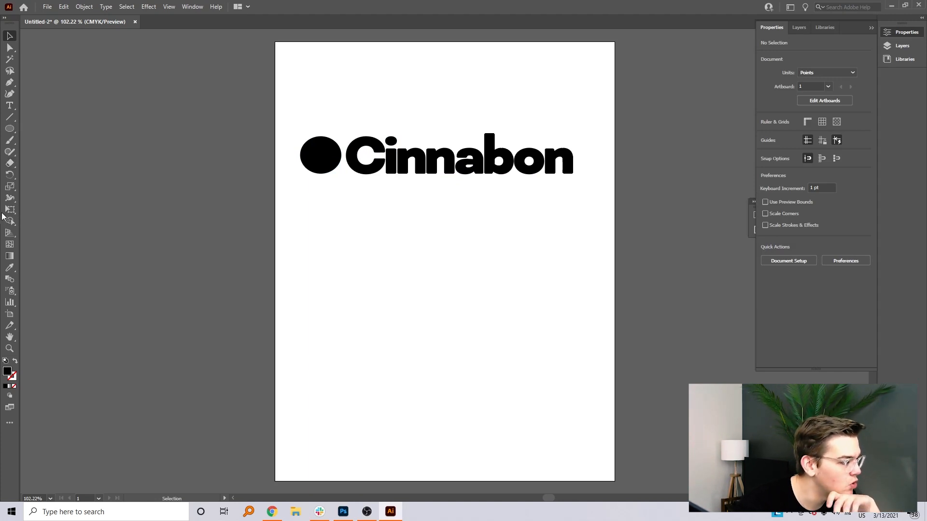
pyautogui.click(9, 423)
pyautogui.click(10, 129)
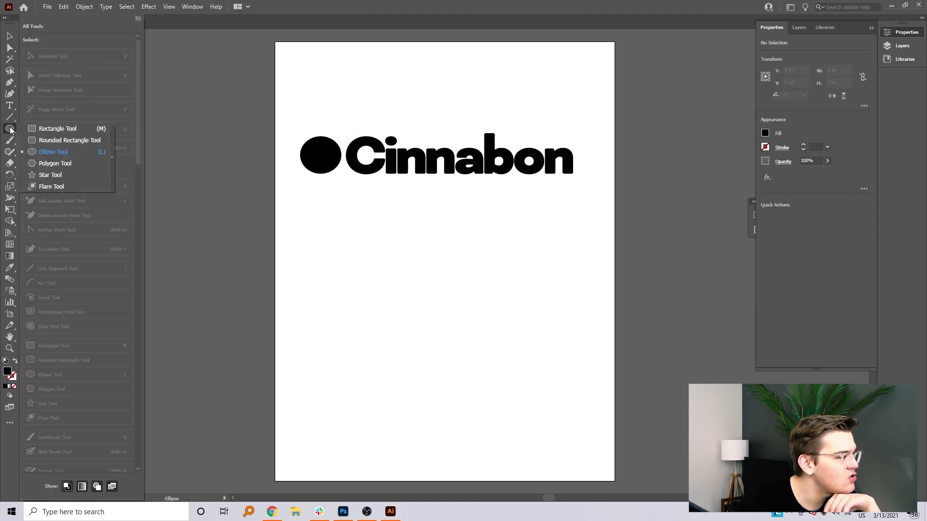
pyautogui.click(8, 37)
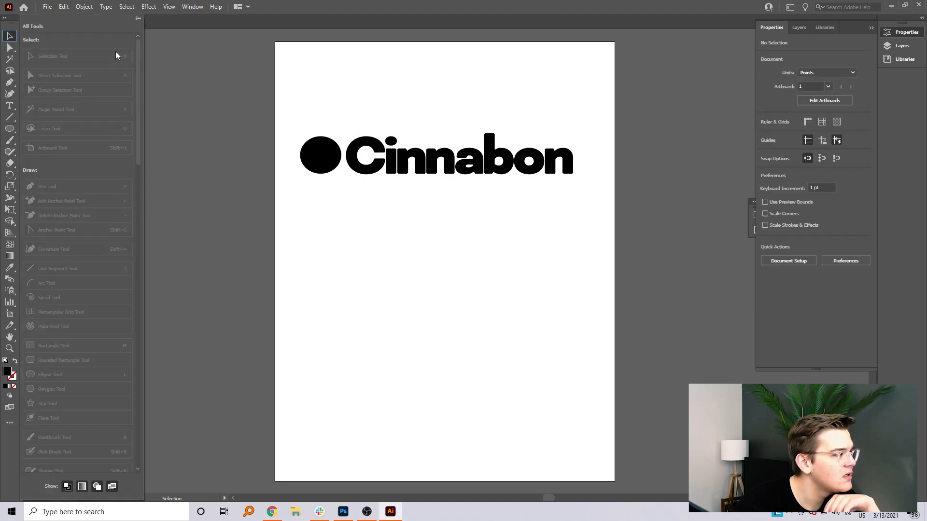
pyautogui.click(140, 19)
pyautogui.click(140, 19)
pyautogui.click(239, 71)
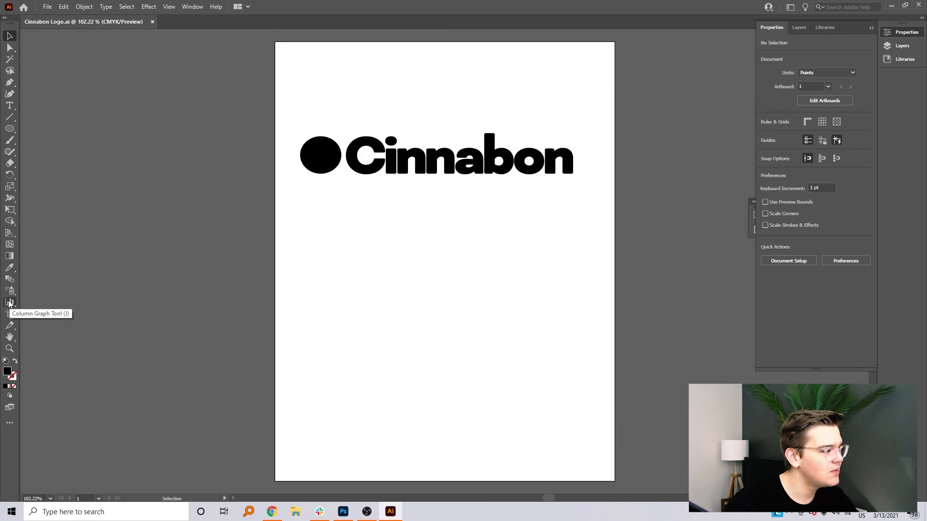
# Create a 100 × 100 pt polar grid below the wordmark with 5 concentric dividers and 0 radial dividers.
pyautogui.click(8, 425)
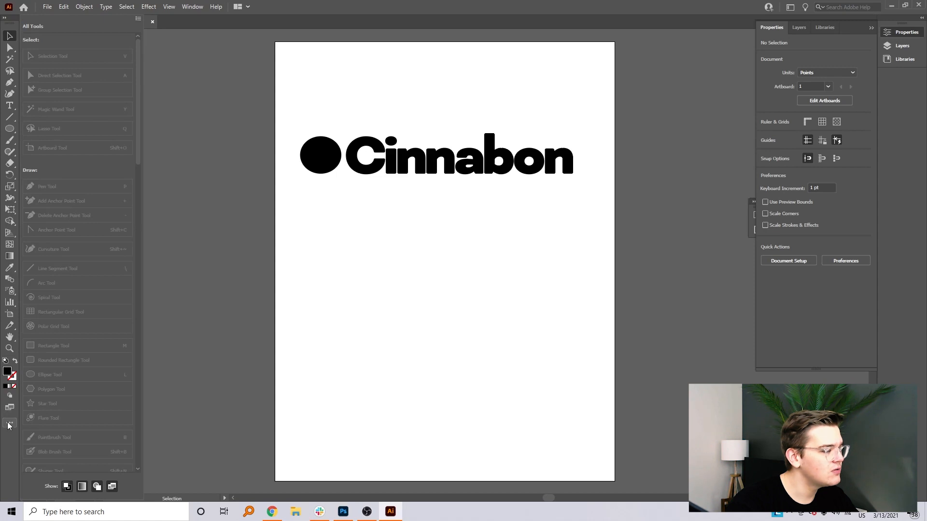
pyautogui.click(13, 118)
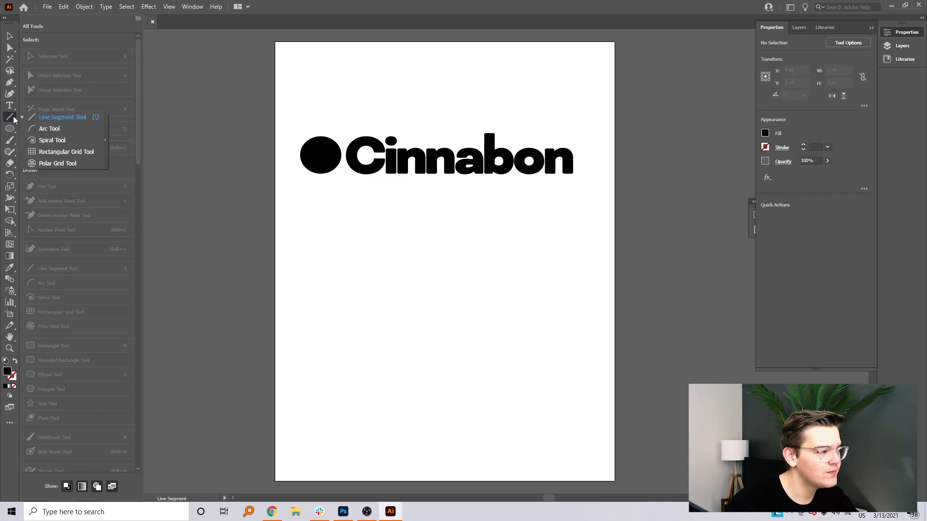
pyautogui.click(56, 164)
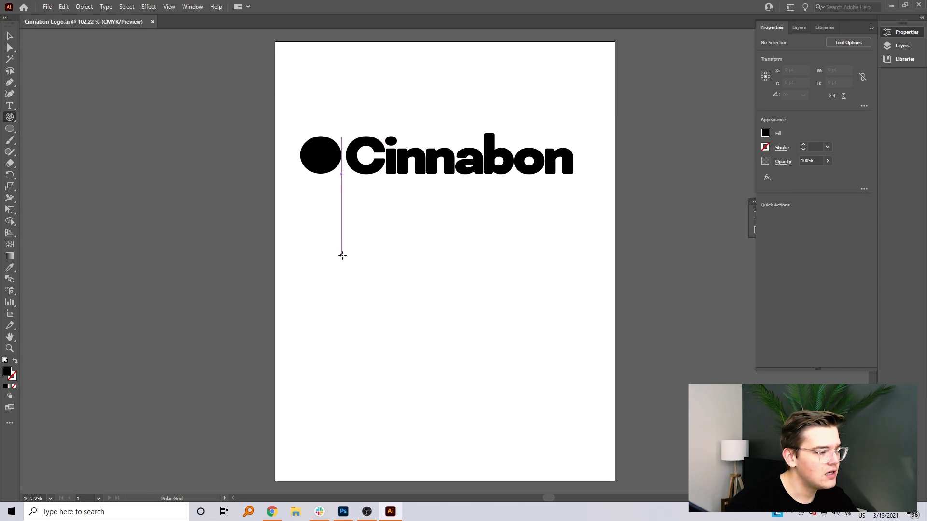
pyautogui.click(342, 255)
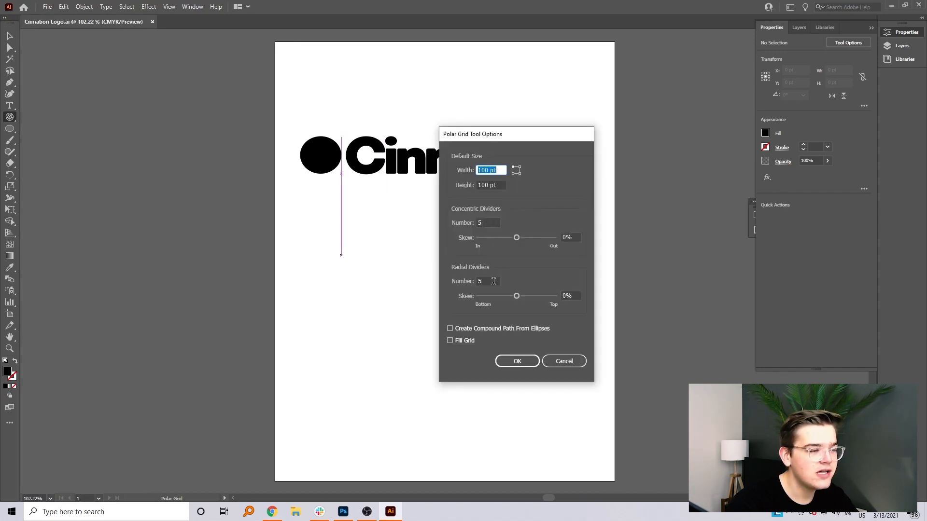
pyautogui.doubleClick(483, 281)
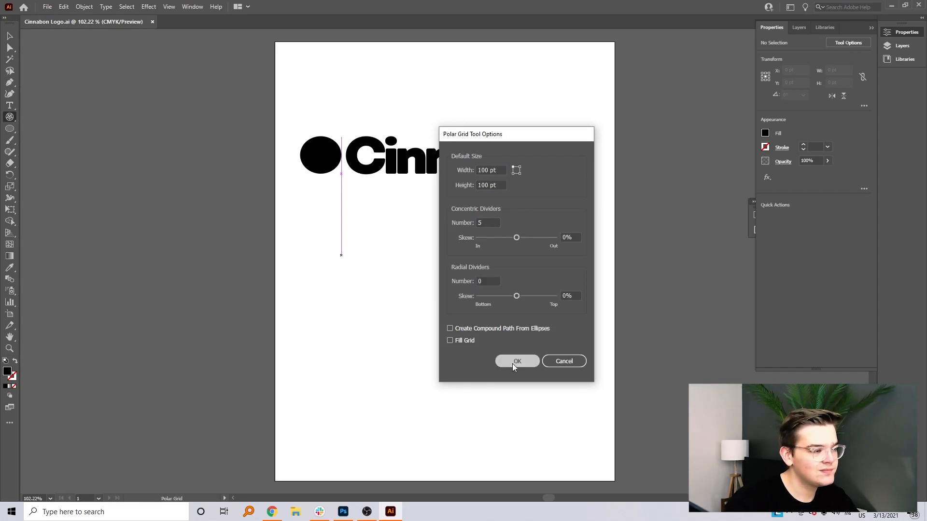
pyautogui.click(517, 361)
# Scale the concentric circles up to about 323 pt across and give them a 1 pt stroke.
pyautogui.click(15, 37)
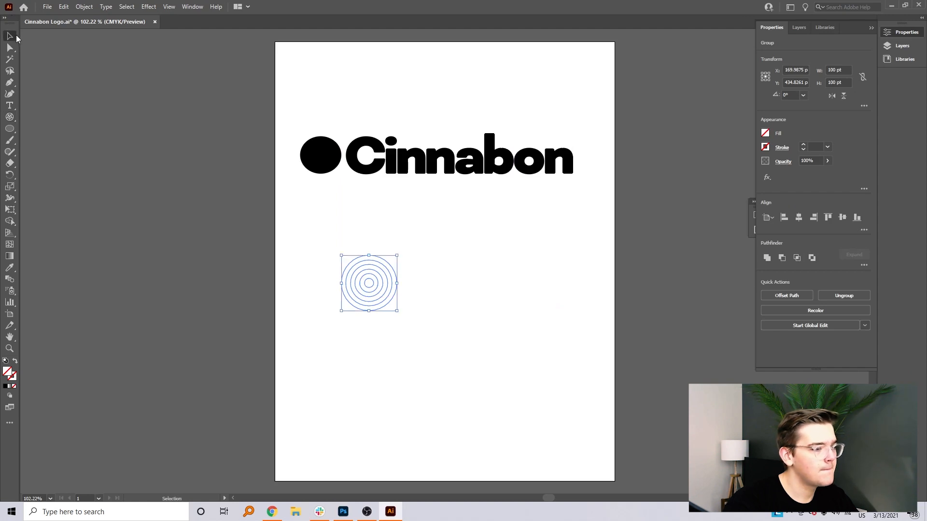
pyautogui.moveTo(396, 312); pyautogui.dragTo(501, 343)
pyautogui.click(803, 145)
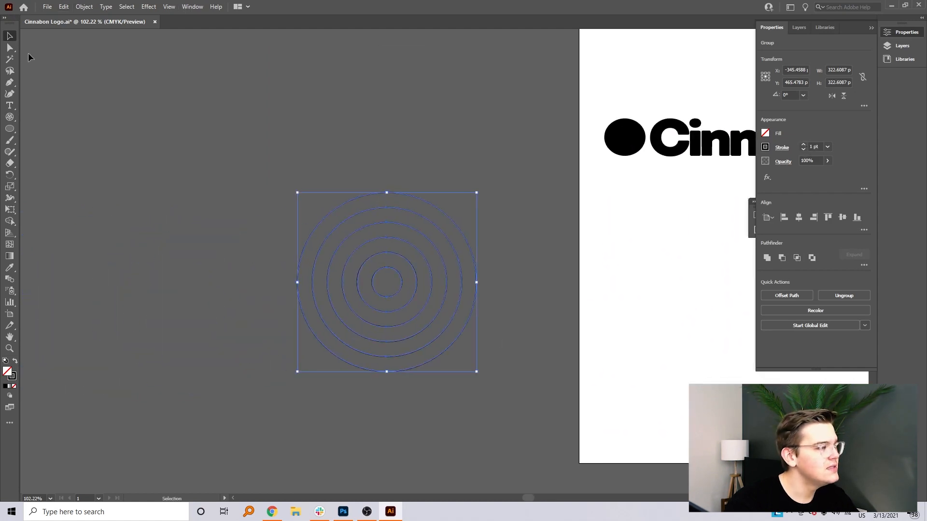
# Delete the upper half of the concentric circles, leaving only the lower semicircles.
pyautogui.click(10, 48)
pyautogui.click(372, 101)
pyautogui.moveTo(364, 118); pyautogui.dragTo(394, 278)
pyautogui.press('Delete')
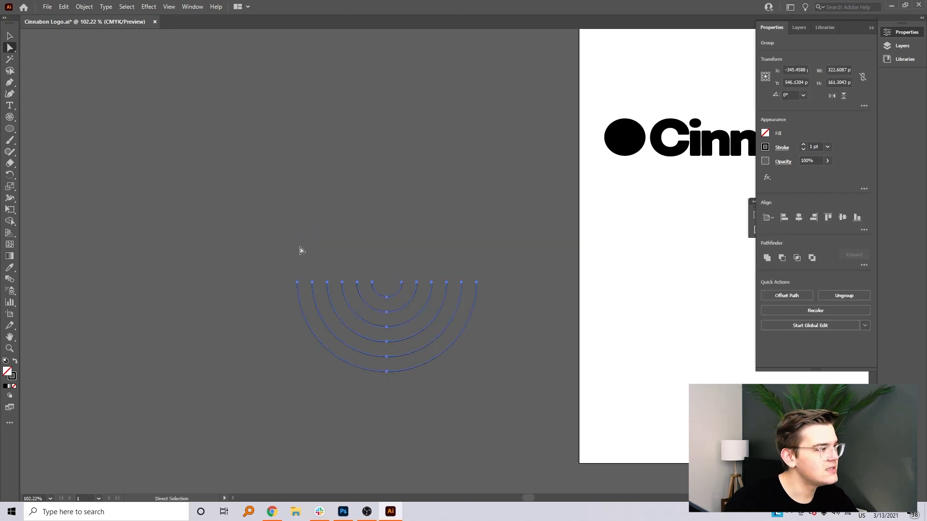
# Duplicate the lower semicircles in place and rotate the copy 180°.
pyautogui.click(10, 37)
pyautogui.hotkey('ctrl', 'c')
pyautogui.hotkey('ctrl', 'f')
pyautogui.moveTo(485, 282); pyautogui.dragTo(232, 381)
# Nudge the rotated semicircles upward until their flat edge meets the lower half's open ends.
pyautogui.hotkey('shift', 'Up')
pyautogui.hotkey('shift', 'Up')
pyautogui.hotkey('shift', 'Up')
pyautogui.hotkey('shift', 'Up')
pyautogui.hotkey('shift', 'Up')
pyautogui.hotkey('shift', 'Up')
pyautogui.hotkey('shift', 'Up')
pyautogui.hotkey('shift', 'Up')
pyautogui.hotkey('shift', 'Up')
pyautogui.hotkey('shift', 'Up')
pyautogui.hotkey('shift', 'Up')
pyautogui.hotkey('shift', 'Up')
pyautogui.hotkey('shift', 'Up')
pyautogui.hotkey('shift', 'Up')
pyautogui.hotkey('shift', 'Up')
pyautogui.hotkey('shift', 'Up')
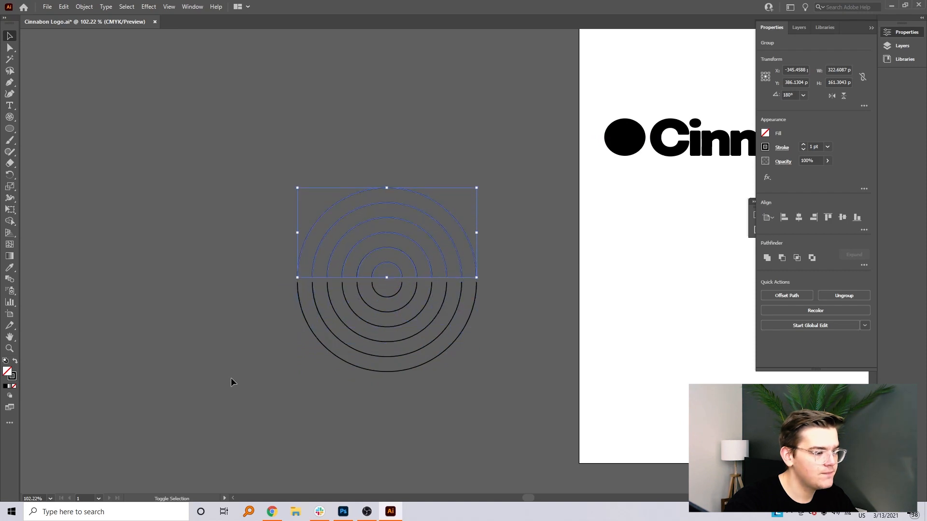
pyautogui.press('Down')
pyautogui.press('Down')
pyautogui.press('Down')
pyautogui.press('Down')
pyautogui.press('Down')
pyautogui.press('Down')
pyautogui.press('Down')
pyautogui.press('Down')
pyautogui.press('Down')
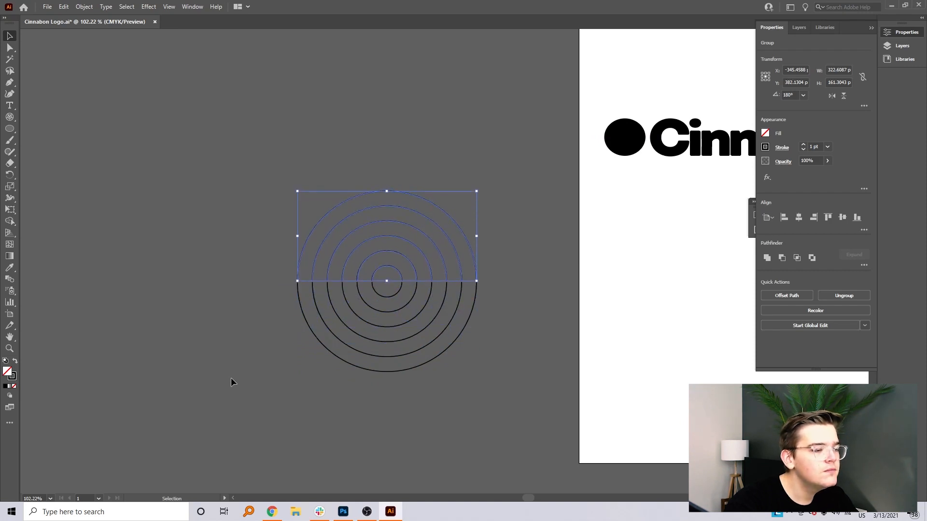
# Shift the upper semicircles to the right until their ends line up with the lower semicircles as interlocking spirals.
pyautogui.hotkey('shift', 'Right')
pyautogui.hotkey('shift', 'Right')
pyautogui.hotkey('shift', 'Right')
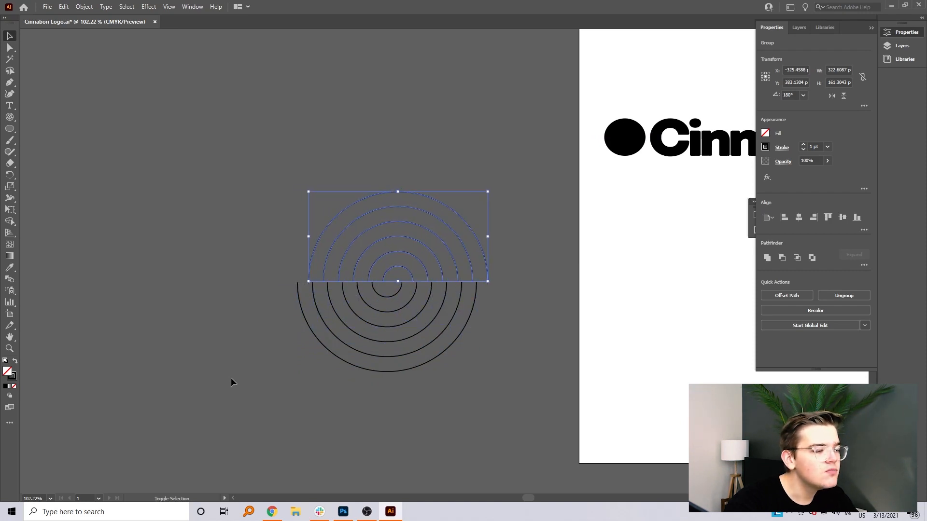
pyautogui.press('Left')
pyautogui.press('Left')
pyautogui.press('Left')
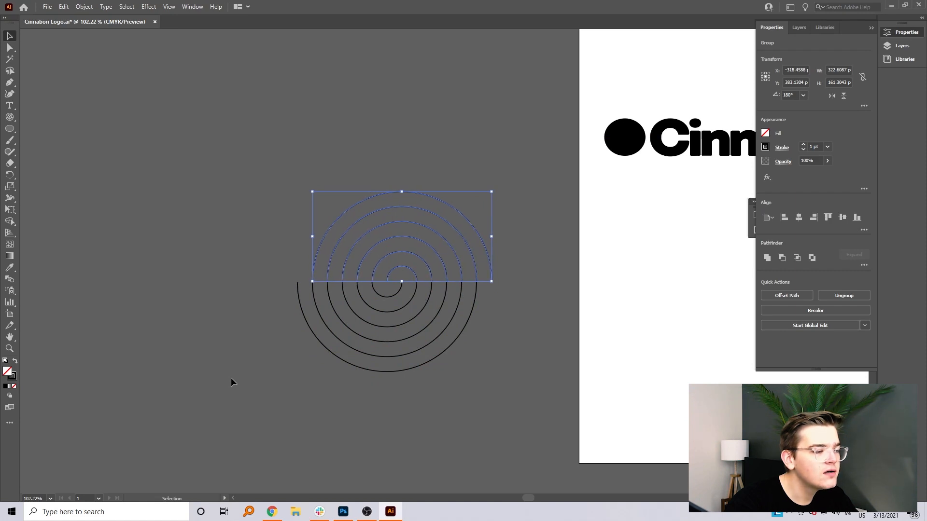
pyautogui.click(428, 364)
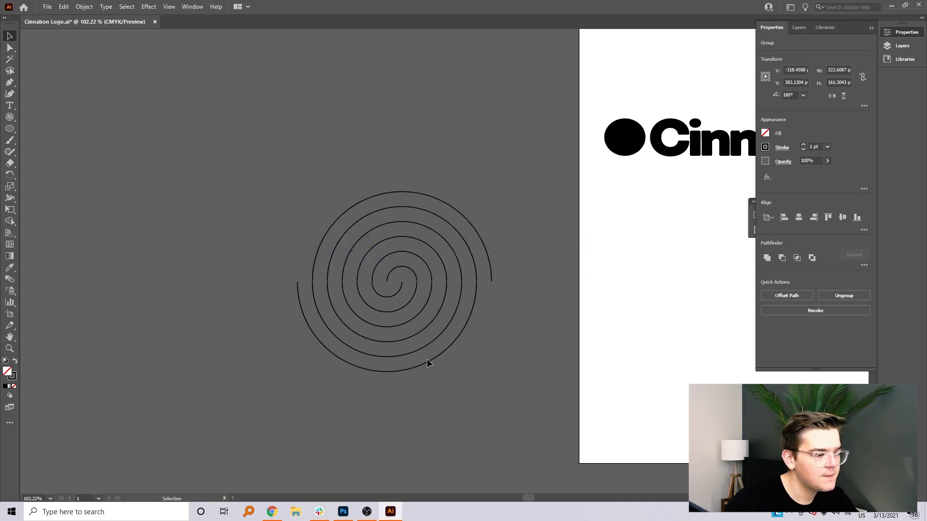
# Join the open ends of the upper and lower semicircles into continuous spiral paths.
pyautogui.hotkey('ctrl', '+')
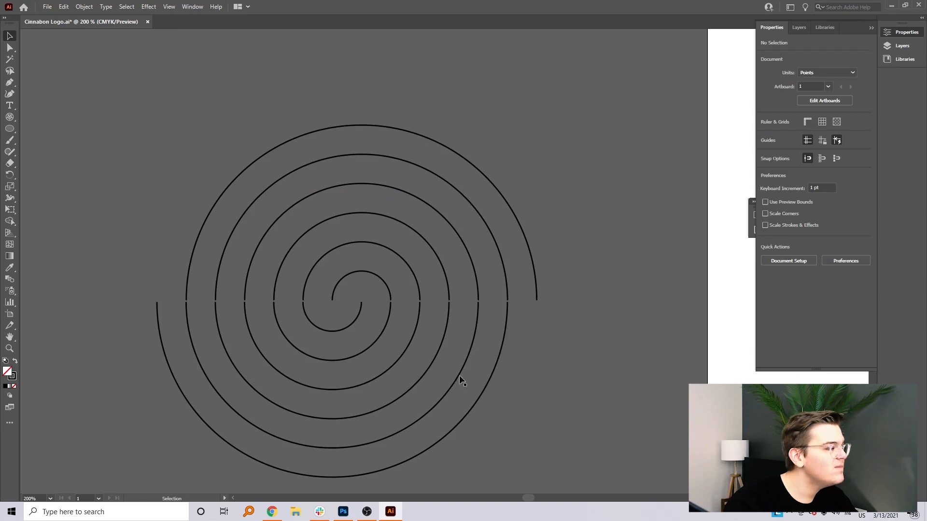
pyautogui.click(10, 47)
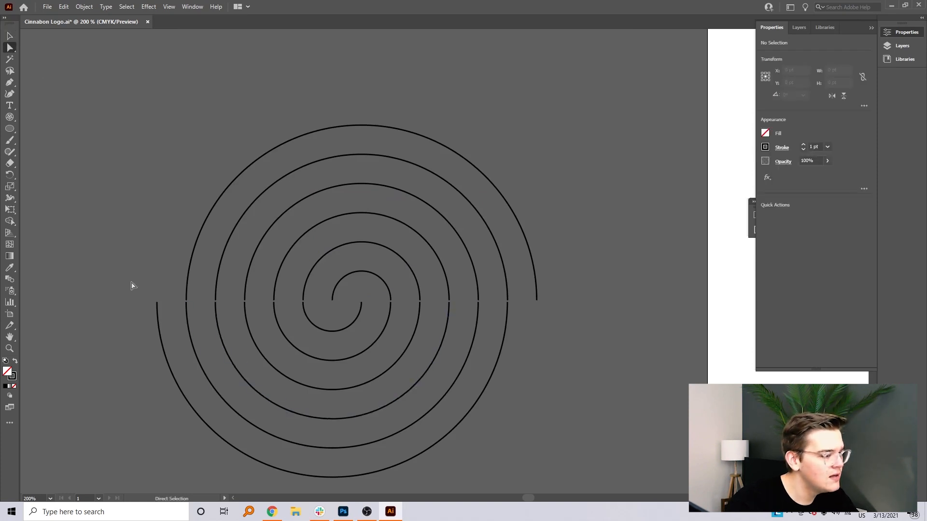
pyautogui.moveTo(589, 329); pyautogui.dragTo(589, 326)
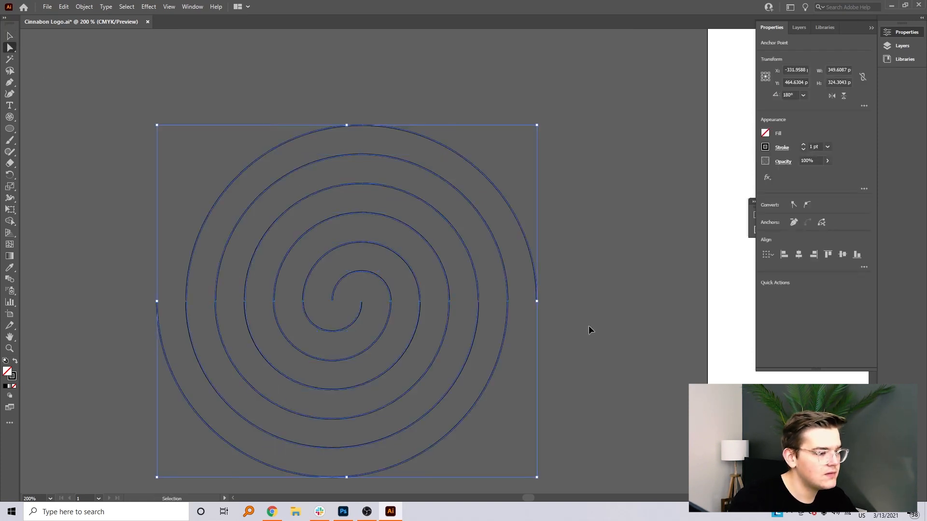
pyautogui.hotkey('ctrl', 'j')
pyautogui.click(554, 270)
pyautogui.press('v')
pyautogui.click(157, 262)
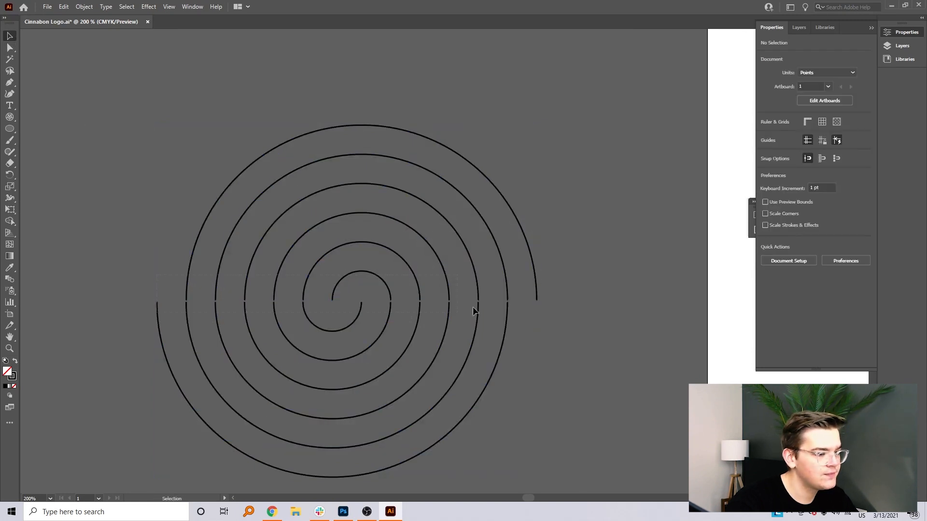
pyautogui.click(514, 313)
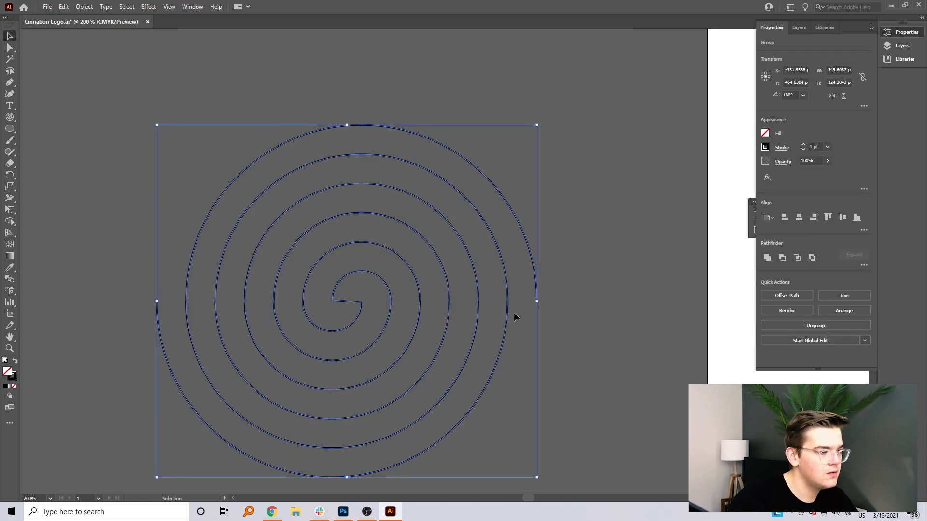
pyautogui.click(577, 307)
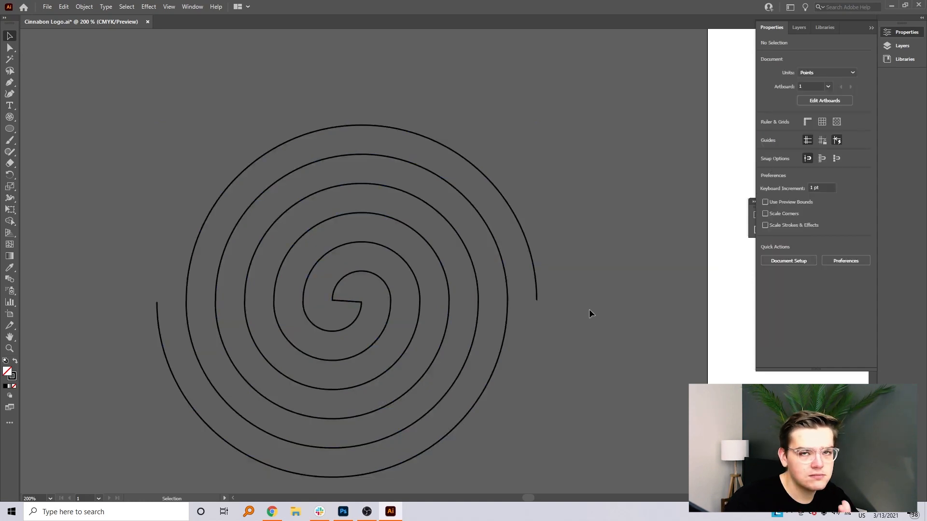
# Delete the short straight segment connecting the two spiral ends at the center.
pyautogui.click(10, 47)
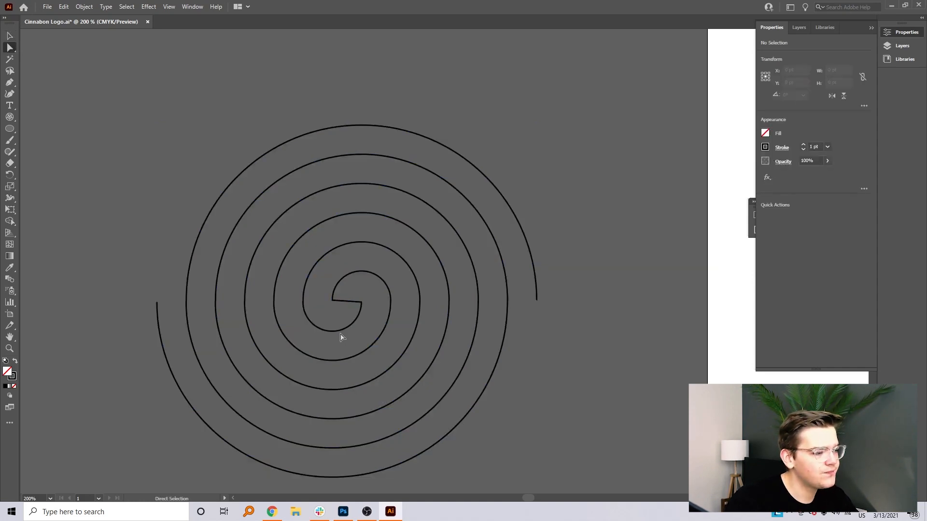
pyautogui.click(351, 303)
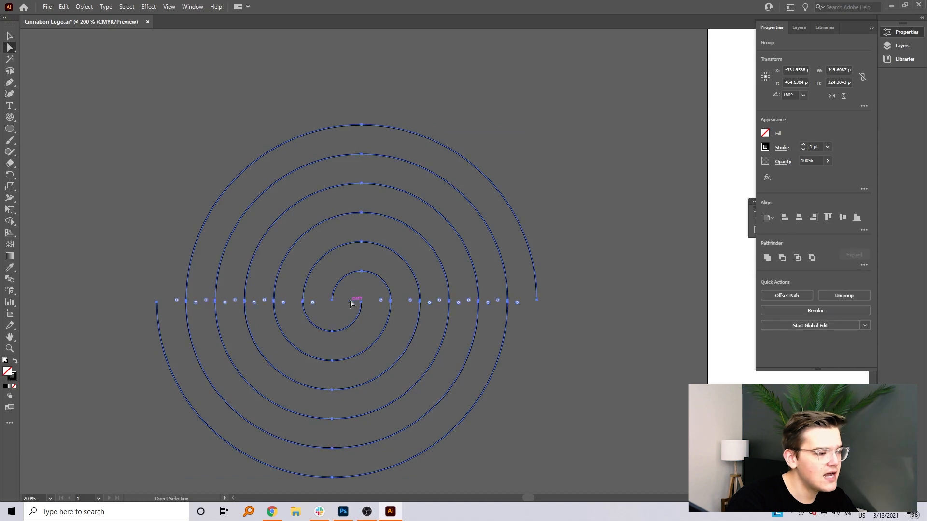
pyautogui.click(9, 36)
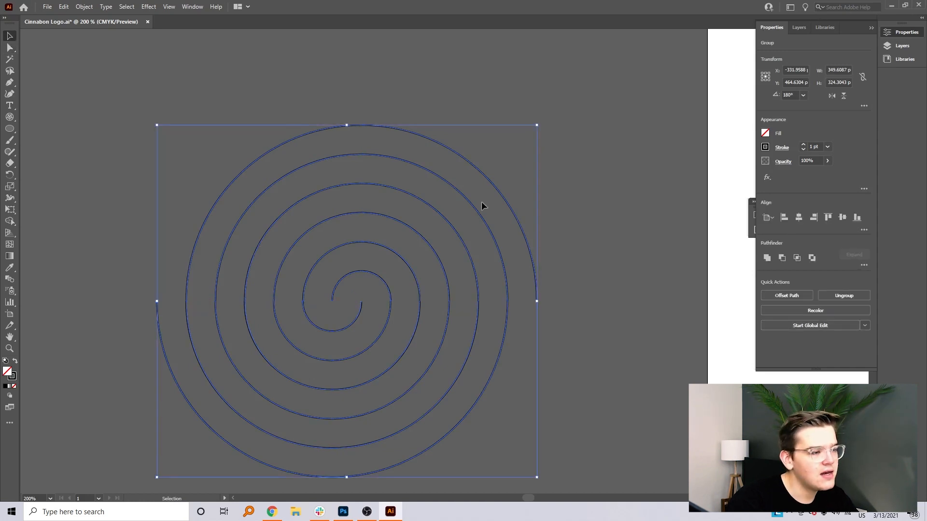
# Simplify the paths of the interlocking spiral group.
pyautogui.rightClick(469, 255)
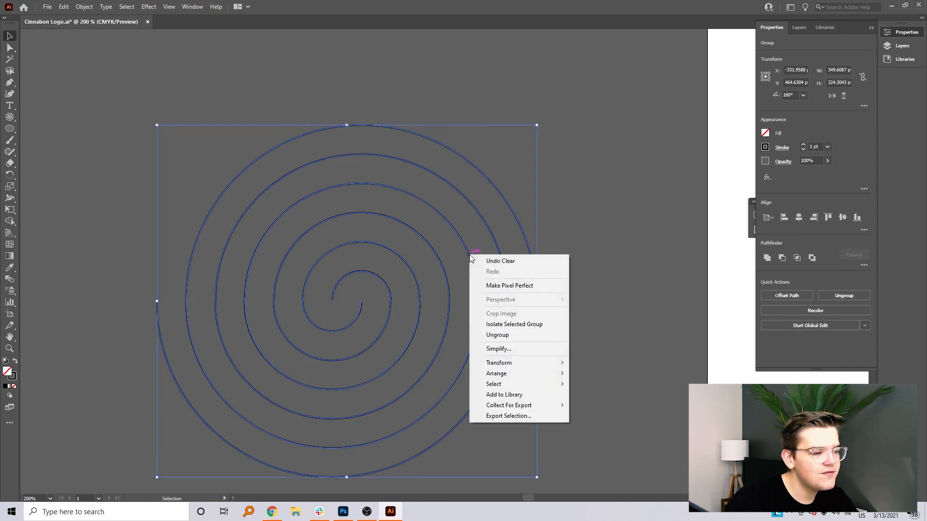
pyautogui.click(523, 349)
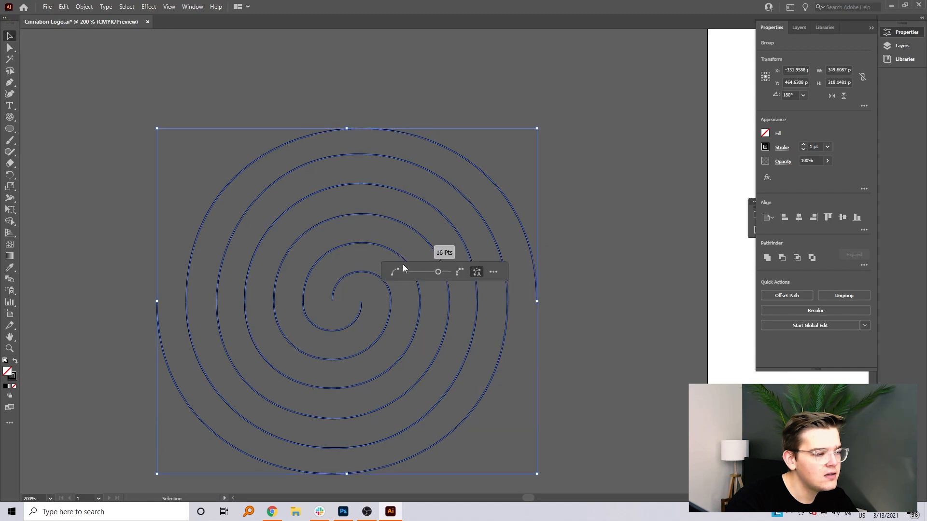
pyautogui.click(604, 284)
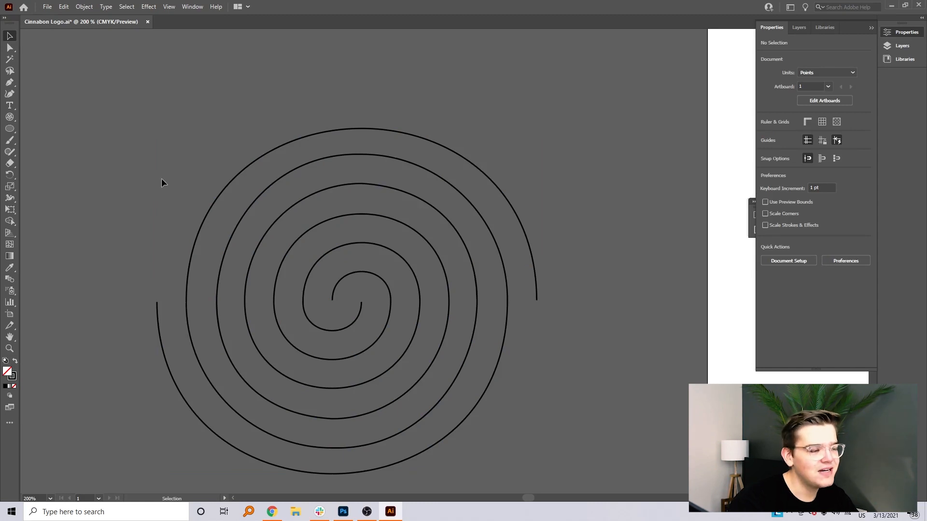
# Duplicate the interlocking spiral group and park the copy on the empty canvas to the left of the original.
pyautogui.scroll(-3, 429, 301)
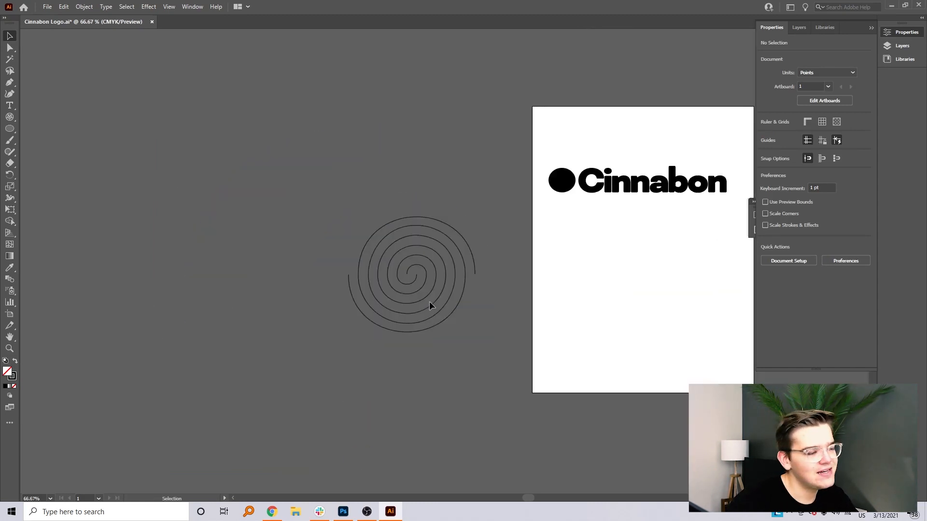
pyautogui.moveTo(429, 301); pyautogui.dragTo(368, 275)
pyautogui.moveTo(353, 227); pyautogui.dragTo(370, 245)
pyautogui.doubleClick(370, 245)
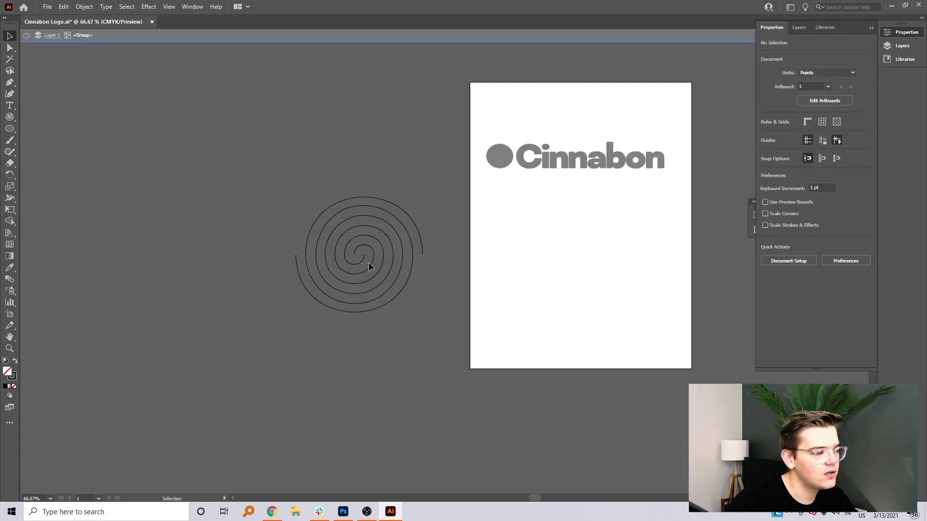
pyautogui.doubleClick(303, 161)
pyautogui.moveTo(303, 160); pyautogui.dragTo(429, 351)
pyautogui.hotkey('ctrl', 'c')
pyautogui.hotkey('ctrl', 'v')
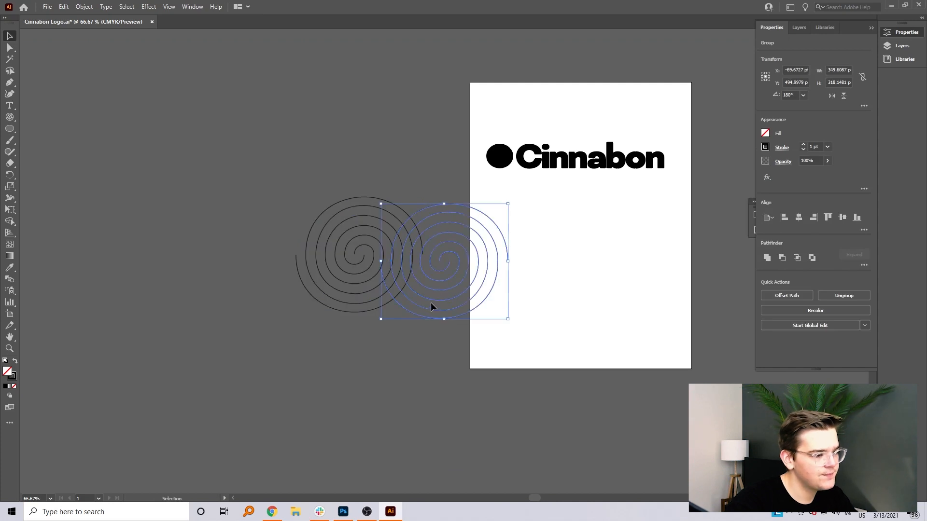
pyautogui.moveTo(430, 302); pyautogui.dragTo(152, 337)
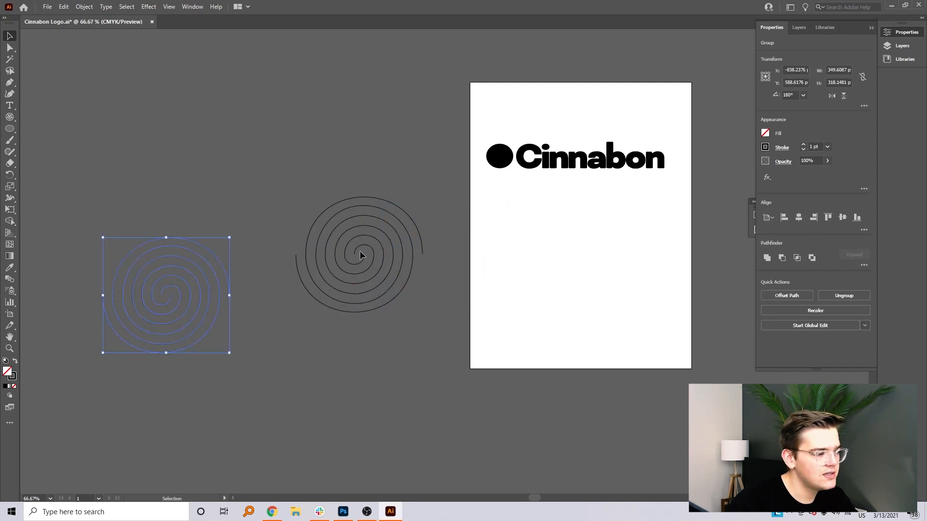
# Isolate the original spiral group and delete one of its two arms, leaving a single spiral.
pyautogui.doubleClick(370, 246)
pyautogui.click(369, 245)
pyautogui.click(320, 238)
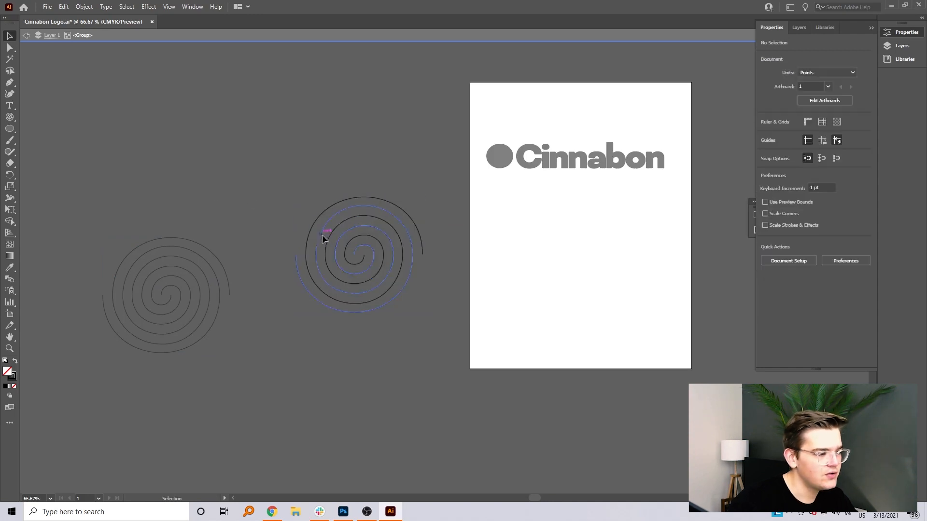
pyautogui.doubleClick(357, 248)
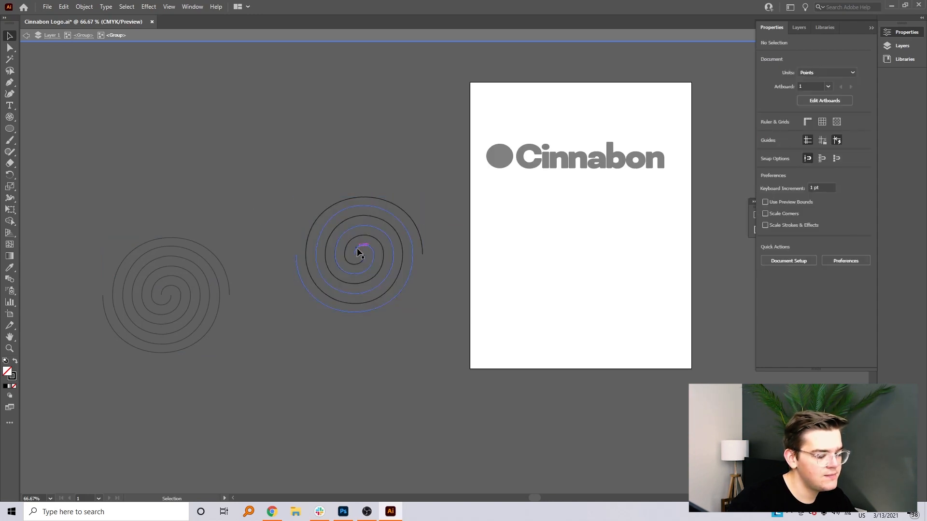
pyautogui.click(357, 252)
pyautogui.click(556, 213)
pyautogui.doubleClick(450, 279)
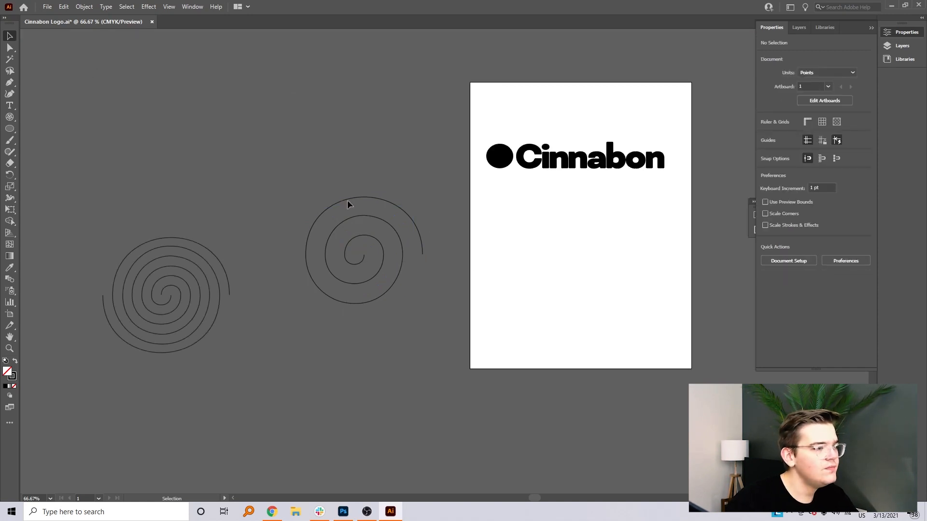
# Shrink the single spiral to about 118 pt wide on the artboard and place a copy of the black ellipse beside it.
pyautogui.click(423, 249)
pyautogui.moveTo(424, 251); pyautogui.dragTo(604, 290)
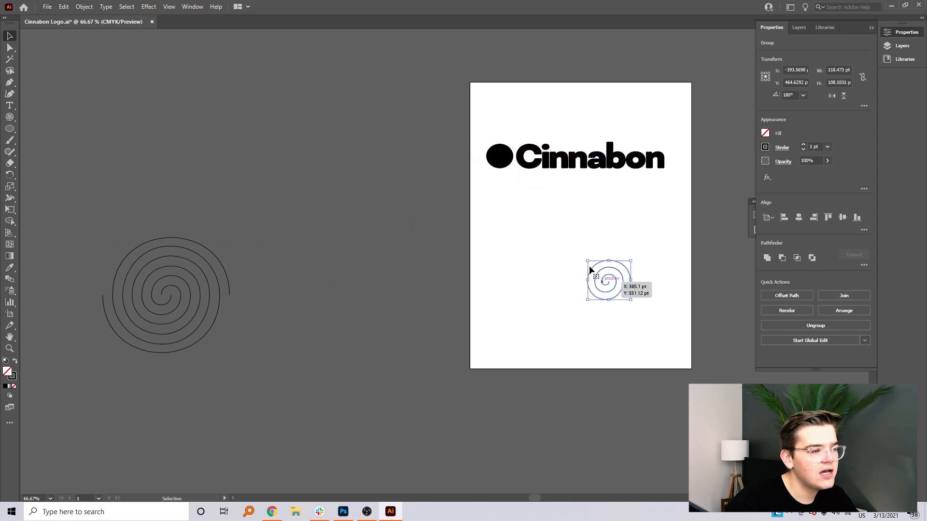
pyautogui.click(509, 164)
pyautogui.hotkey('ctrl', 'c')
pyautogui.hotkey('ctrl', 'v')
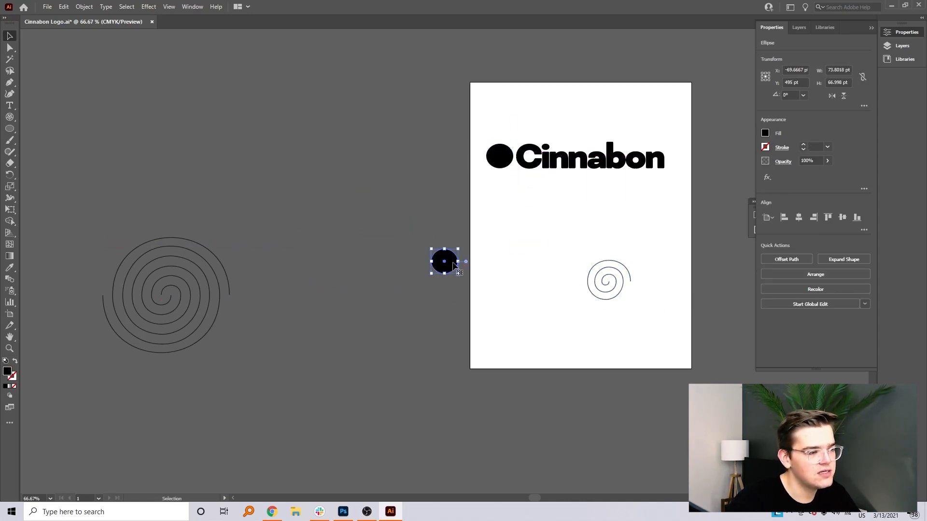
pyautogui.moveTo(452, 265); pyautogui.dragTo(562, 275)
pyautogui.click(593, 314)
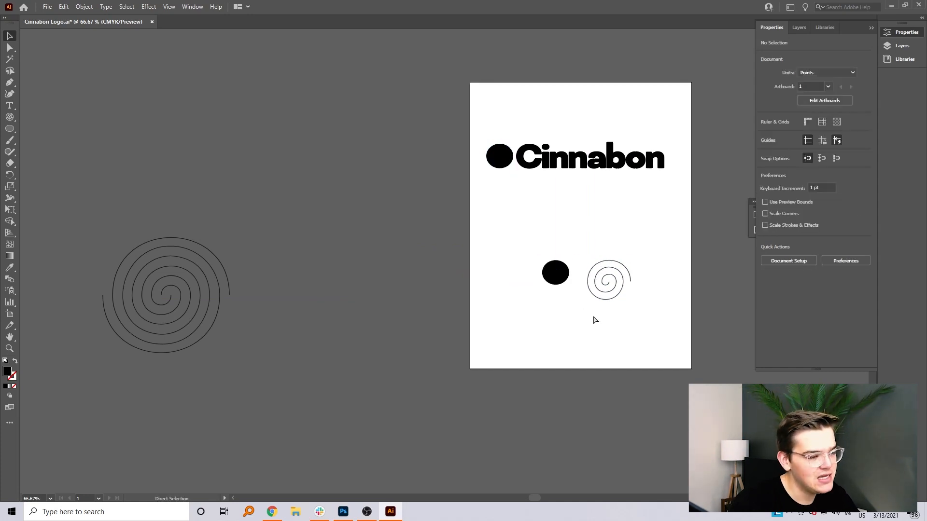
# Change the single spiral's stroke color to white.
pyautogui.hotkey('ctrl', '=')
pyautogui.hotkey('ctrl', '=')
pyautogui.moveTo(715, 319); pyautogui.dragTo(432, 267)
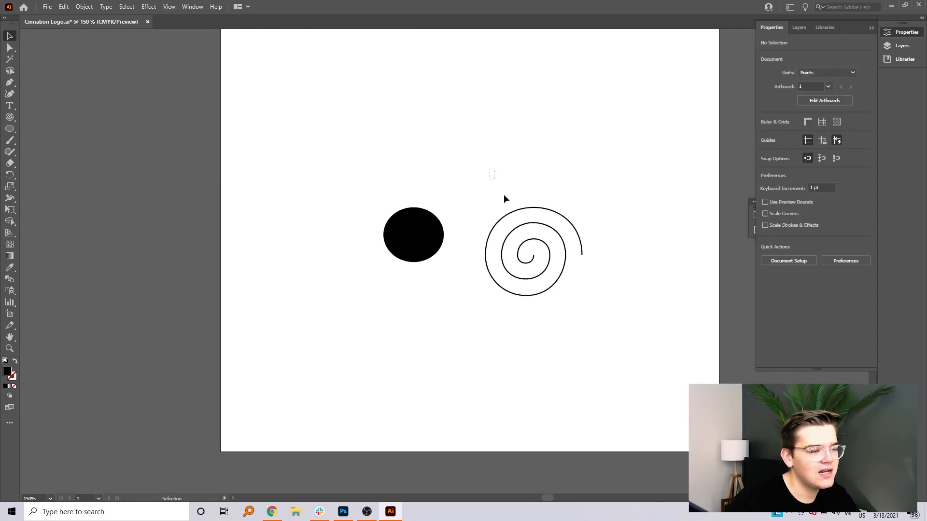
pyautogui.click(492, 227)
pyautogui.click(765, 147)
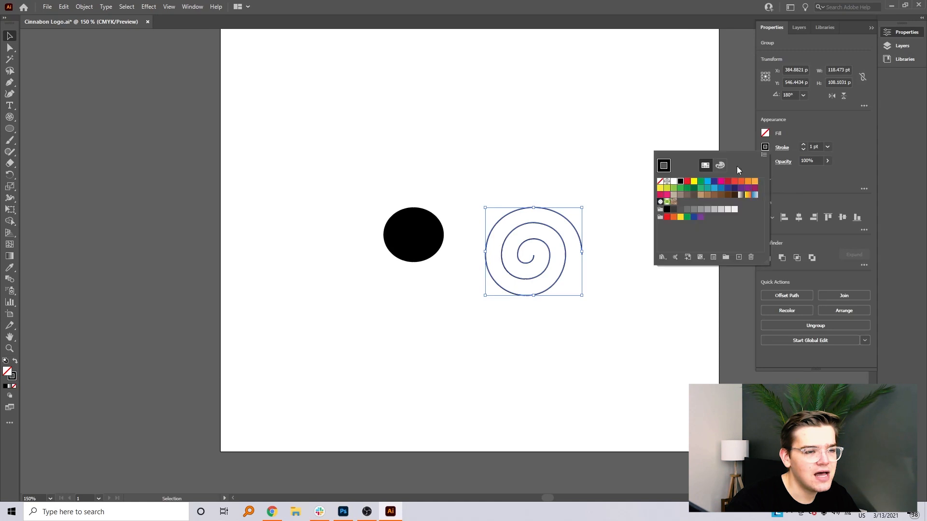
pyautogui.click(674, 181)
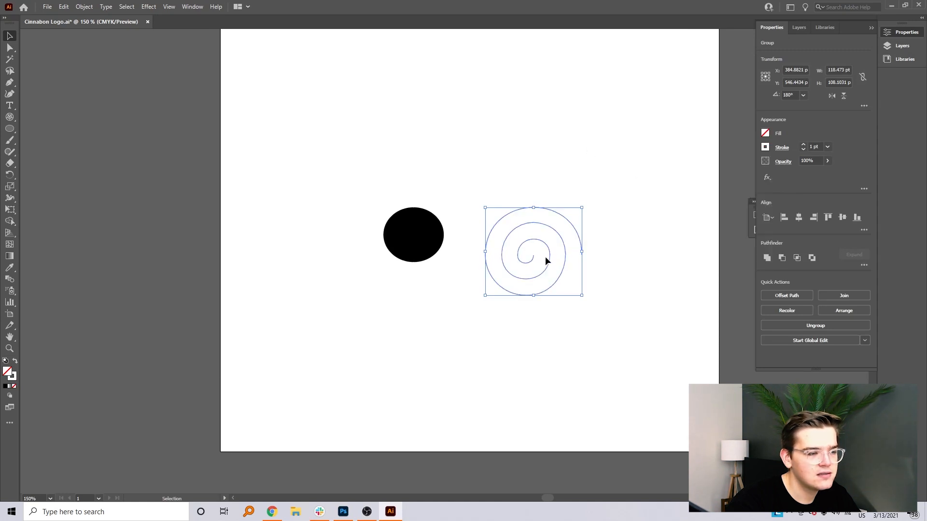
# Fit the white spiral over the copied black ellipse, scaled to about 84 pt wide and rotated to about 154.3°.
pyautogui.moveTo(548, 260); pyautogui.dragTo(437, 244)
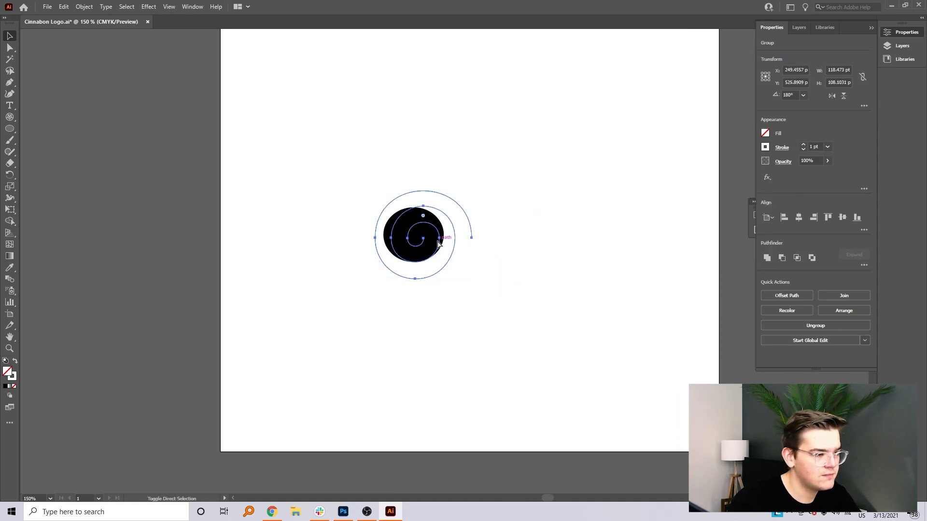
pyautogui.click(566, 191)
pyautogui.moveTo(417, 248); pyautogui.dragTo(416, 247)
pyautogui.moveTo(466, 266); pyautogui.dragTo(436, 249)
pyautogui.moveTo(448, 201); pyautogui.dragTo(460, 219)
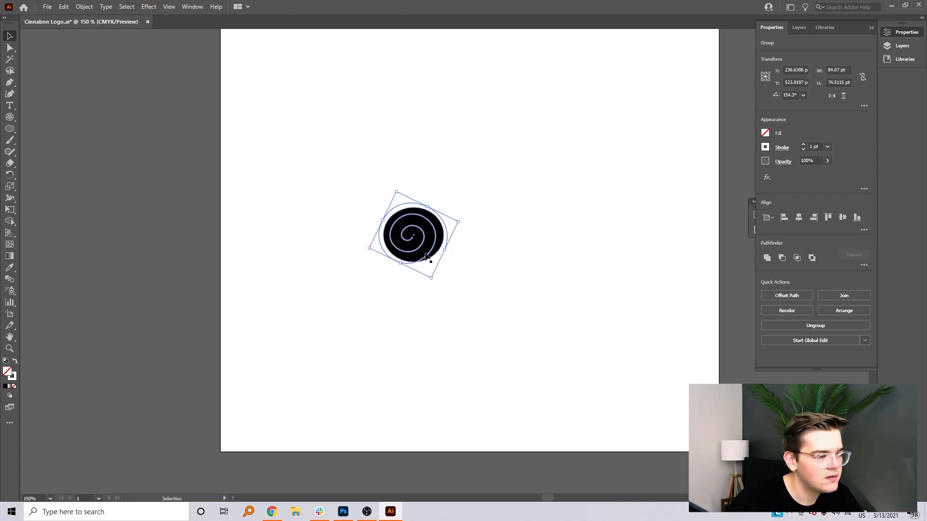
pyautogui.click(513, 262)
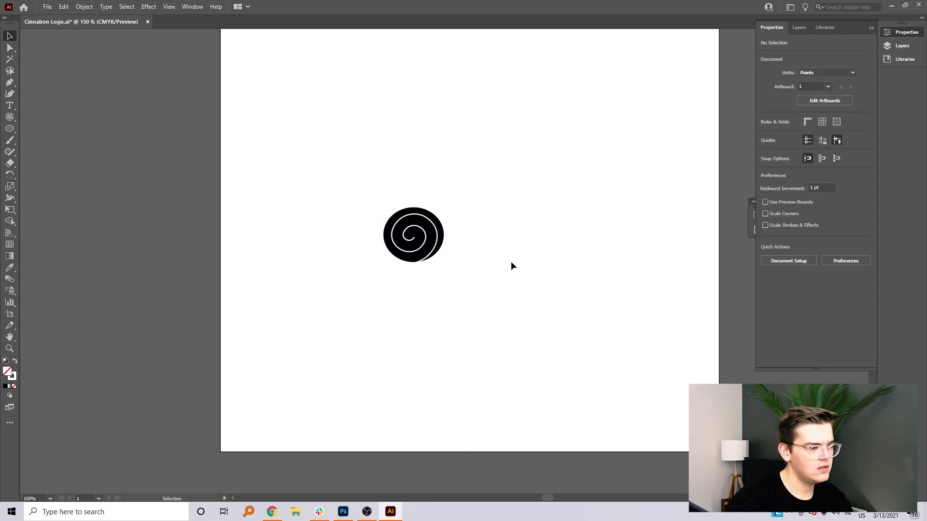
pyautogui.click(432, 255)
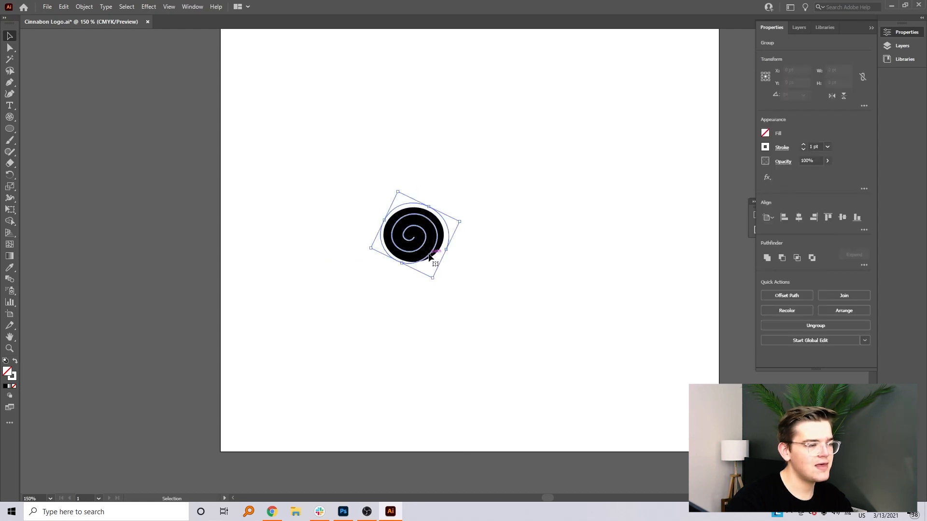
pyautogui.press('Down')
pyautogui.click(466, 248)
# Increase the white spiral's stroke weight to 5 pt.
pyautogui.click(433, 253)
pyautogui.click(803, 144)
pyautogui.click(803, 144)
pyautogui.click(803, 144)
pyautogui.click(803, 145)
pyautogui.click(803, 144)
pyautogui.click(803, 150)
pyautogui.click(782, 148)
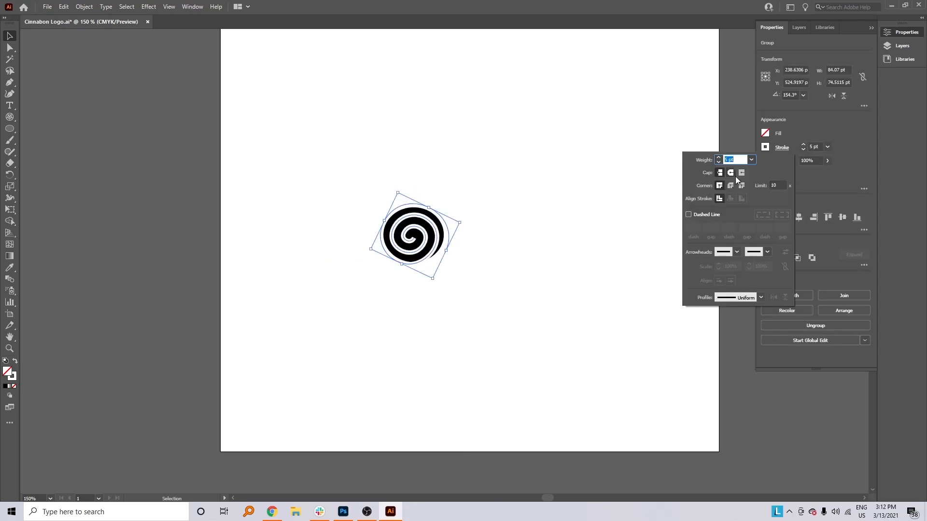
pyautogui.click(494, 228)
# Duplicate the ellipse and spiral icon together and place the copy to its right.
pyautogui.moveTo(549, 205); pyautogui.dragTo(519, 324)
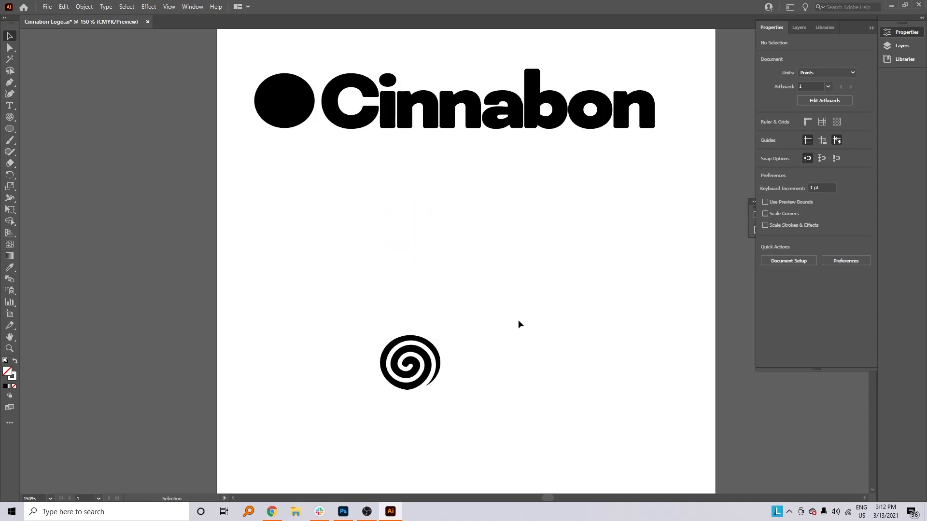
pyautogui.scroll(-3, 379, 312)
pyautogui.moveTo(363, 211); pyautogui.dragTo(495, 295)
pyautogui.moveTo(410, 284); pyautogui.dragTo(561, 262)
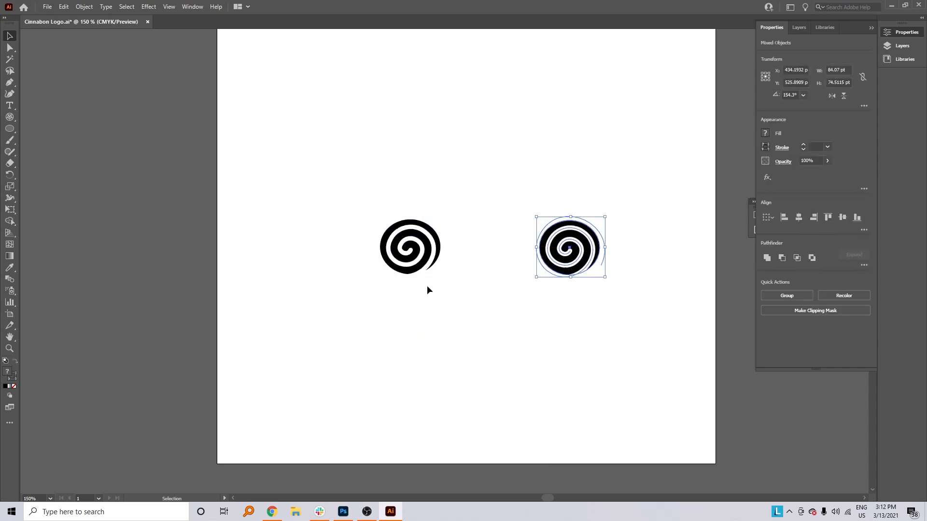
# Increase the white spiral's stroke weight to 9 pt on the right-hand icon copy.
pyautogui.moveTo(604, 278)
pyautogui.mouseDown()
pyautogui.moveTo(618, 287)
pyautogui.moveTo(600, 317)
pyautogui.mouseUp()
pyautogui.hotkey('ctrl', 'z')
pyautogui.click(618, 286)
pyautogui.click(602, 265)
pyautogui.click(804, 145)
pyautogui.click(580, 166)
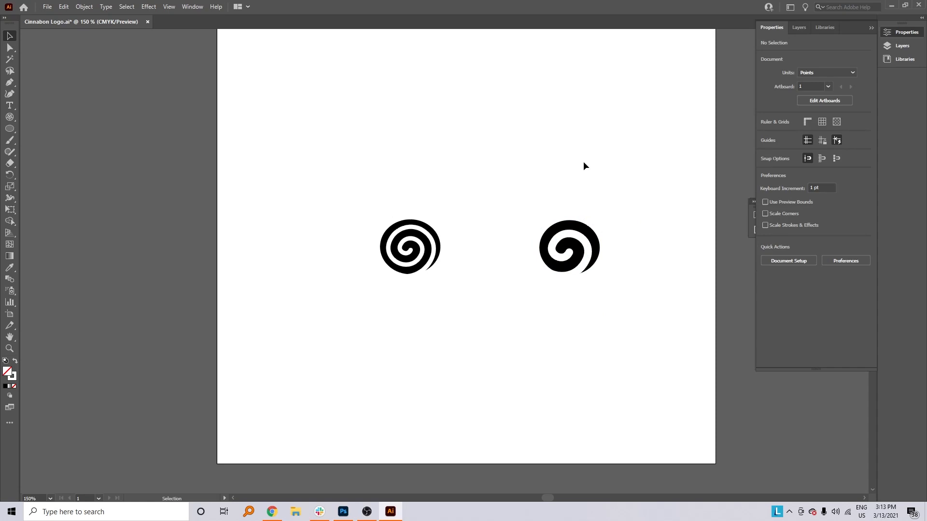
# Try reshaping the right-hand icon's white spiral by moving its points with the Curvature tool.
pyautogui.click(576, 216)
pyautogui.hotkey('shift', '`')
pyautogui.moveTo(555, 246); pyautogui.dragTo(537, 253)
pyautogui.hotkey('ctrl', 'z')
pyautogui.hotkey('ctrl', 'z')
pyautogui.click(559, 237)
pyautogui.hotkey('ctrl', 'z')
pyautogui.hotkey('ctrl', 'z')
pyautogui.click(569, 253)
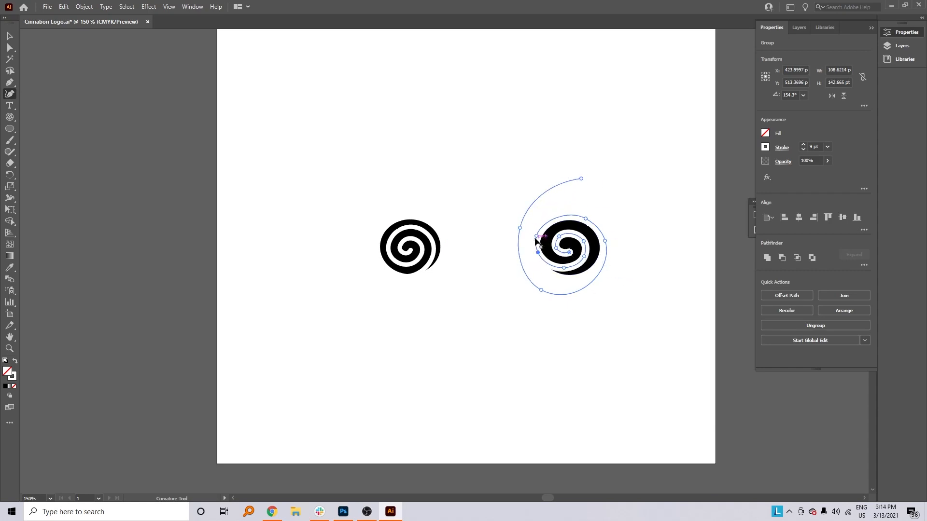
pyautogui.press('v')
pyautogui.click(41, 52)
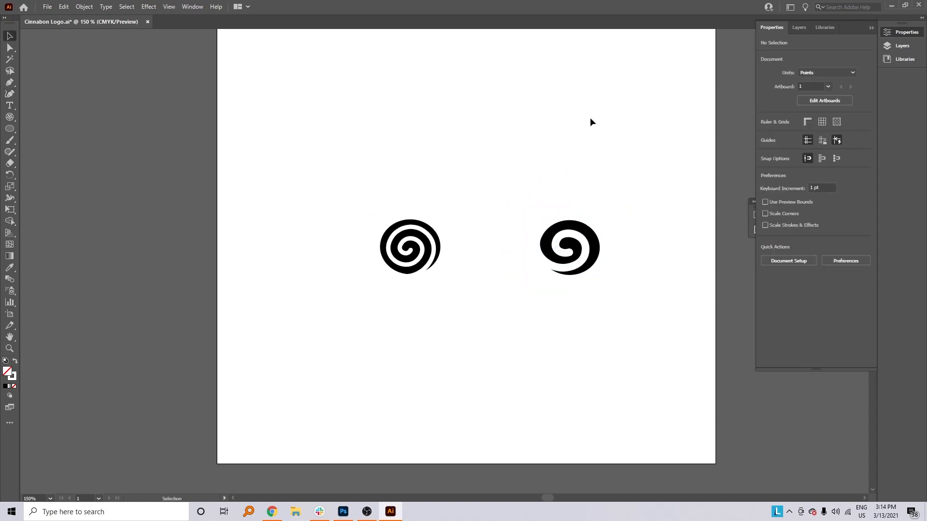
# Delete the right-hand icon copy, including its ellipse and spiral.
pyautogui.moveTo(502, 178); pyautogui.dragTo(718, 375)
pyautogui.press('Delete')
pyautogui.press('\\')
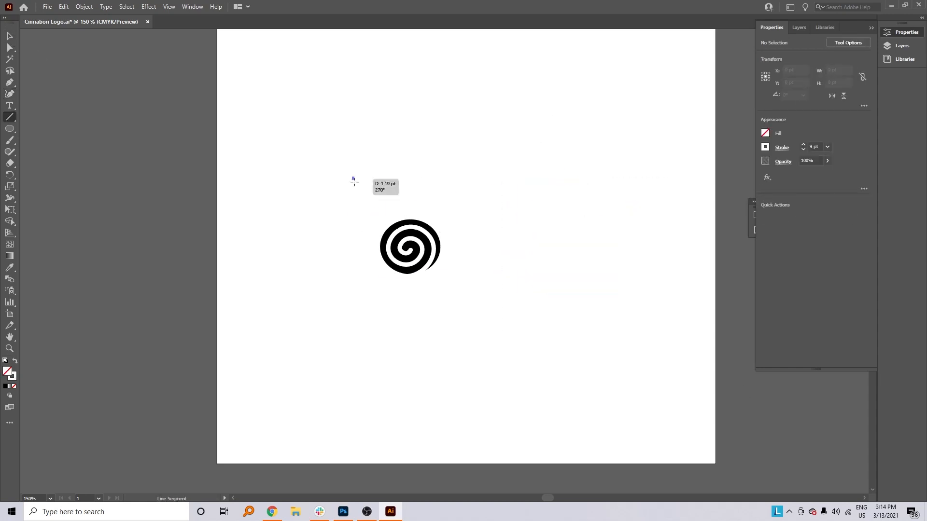
pyautogui.press('v')
# Apply a tapered width profile to the white spiral's stroke in the remaining icon.
pyautogui.click(401, 226)
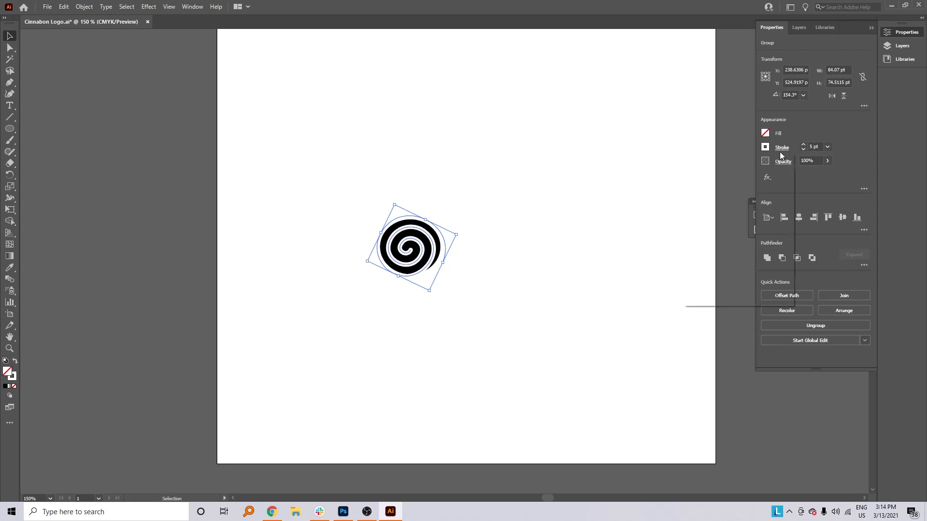
pyautogui.click(782, 147)
pyautogui.click(762, 298)
pyautogui.click(750, 392)
pyautogui.click(774, 297)
pyautogui.click(494, 305)
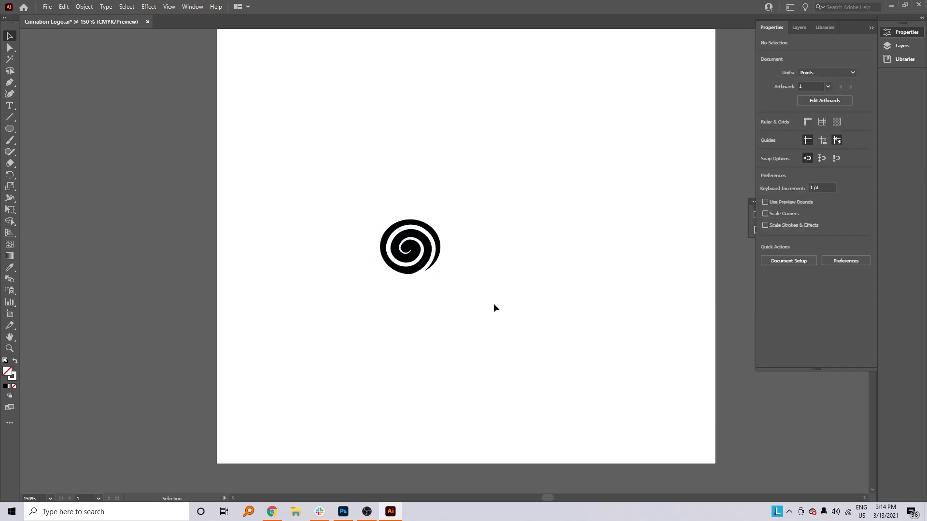
# Duplicate the interlocking pair of thin black spirals outside the artboard.
pyautogui.hotkey('ctrl', '-')
pyautogui.hotkey('ctrl', '-')
pyautogui.hotkey('ctrl', '-')
pyautogui.hotkey('ctrl', '+')
pyautogui.hotkey('ctrl', '+')
pyautogui.hotkey('ctrl', '+')
pyautogui.hotkey('ctrl', '-')
pyautogui.moveTo(122, 224); pyautogui.dragTo(408, 232)
pyautogui.moveTo(239, 206); pyautogui.dragTo(18, 328)
pyautogui.hotkey('ctrl', 'c')
pyautogui.hotkey('ctrl', 'v')
# Thicken the strokes of the copied spiral pair and give them round caps.
pyautogui.keyDown('shift'); pyautogui.click(803, 145); pyautogui.keyUp('shift')
pyautogui.keyDown('shift'); pyautogui.click(803, 145); pyautogui.keyUp('shift')
pyautogui.keyDown('shift'); pyautogui.click(803, 145); pyautogui.keyUp('shift')
pyautogui.click(781, 148)
pyautogui.click(730, 172)
pyautogui.click(594, 217)
# Isolate one spiral of the thickened pair and change its stroke color to white.
pyautogui.doubleClick(465, 264)
pyautogui.doubleClick(464, 264)
pyautogui.click(464, 271)
pyautogui.click(765, 147)
pyautogui.click(684, 181)
pyautogui.doubleClick(549, 146)
# Reduce the stroke weight of the black and white spiral pair to 27 pt.
pyautogui.click(521, 217)
pyautogui.click(804, 149)
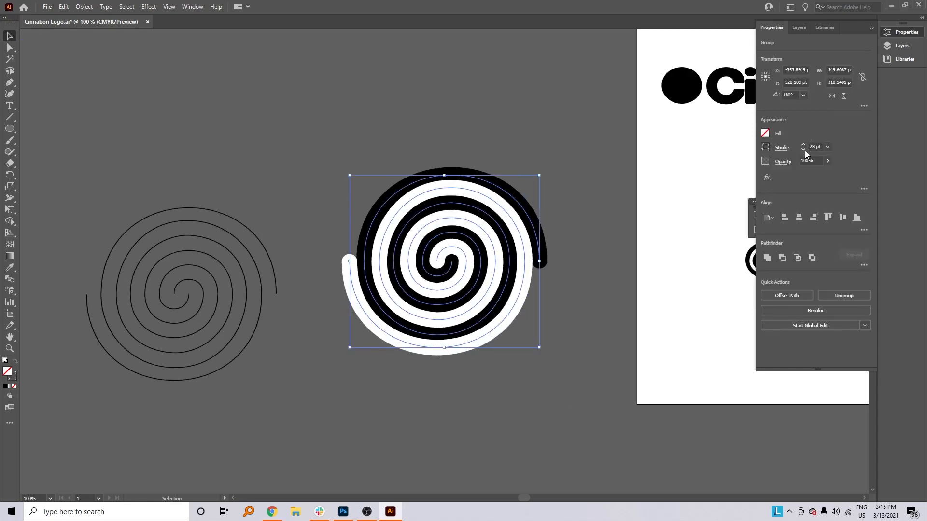
pyautogui.click(803, 150)
pyautogui.click(804, 149)
pyautogui.click(620, 141)
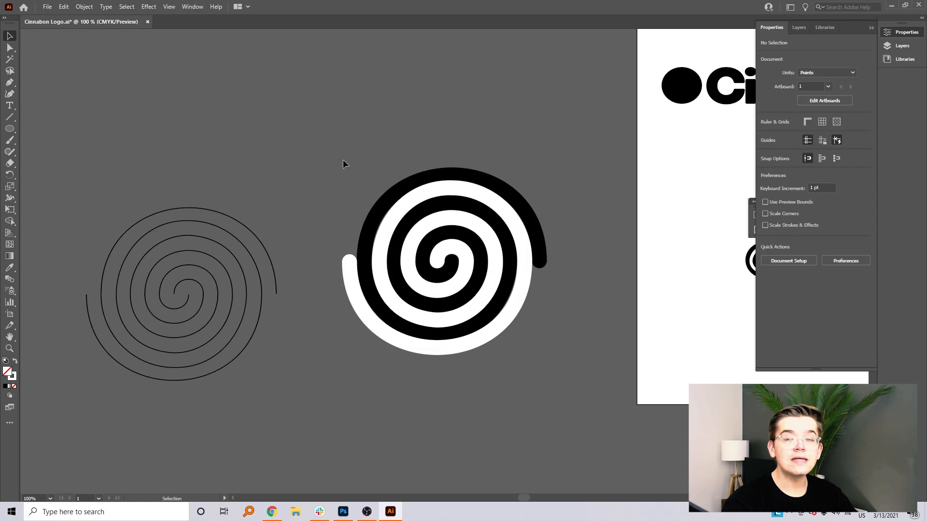
# Try scaling the black and white spiral pair down to about 214 pt wide.
pyautogui.click(476, 334)
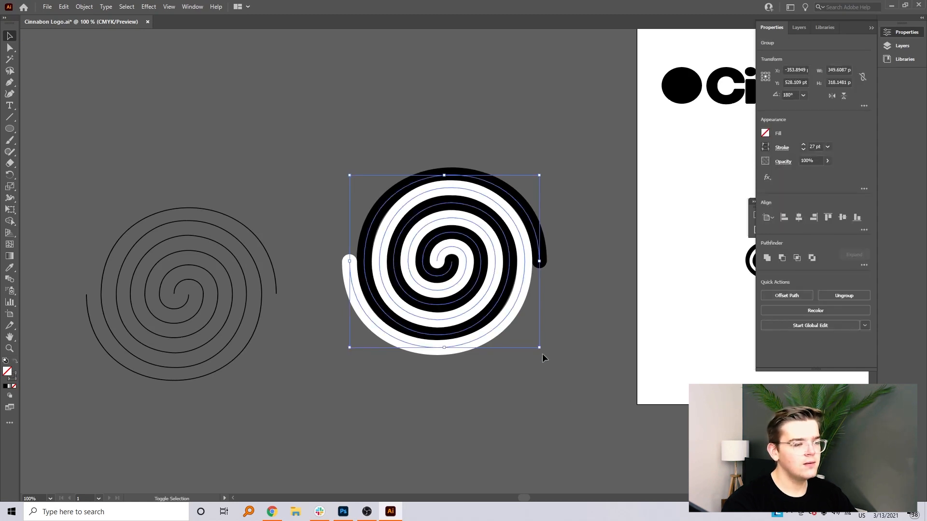
pyautogui.moveTo(541, 349); pyautogui.dragTo(478, 289)
pyautogui.hotkey('ctrl', 'z')
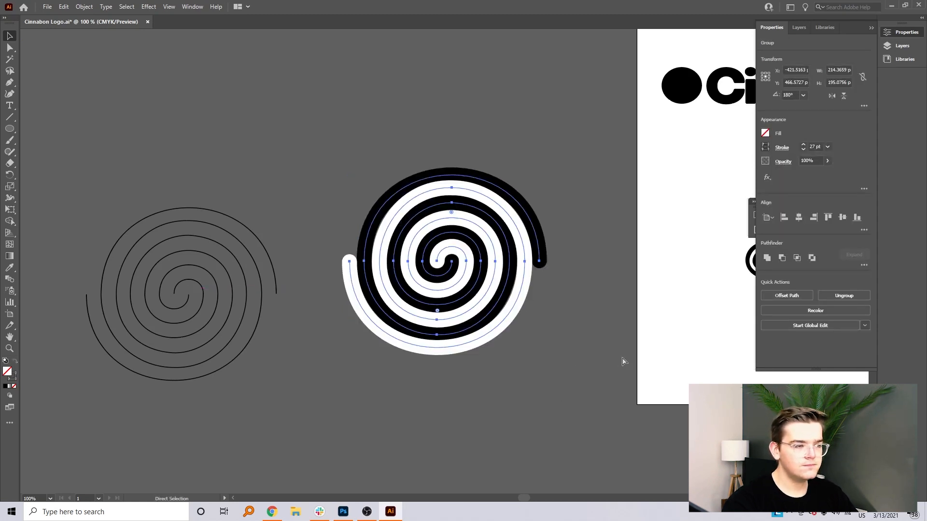
pyautogui.hotkey('ctrl', 'z')
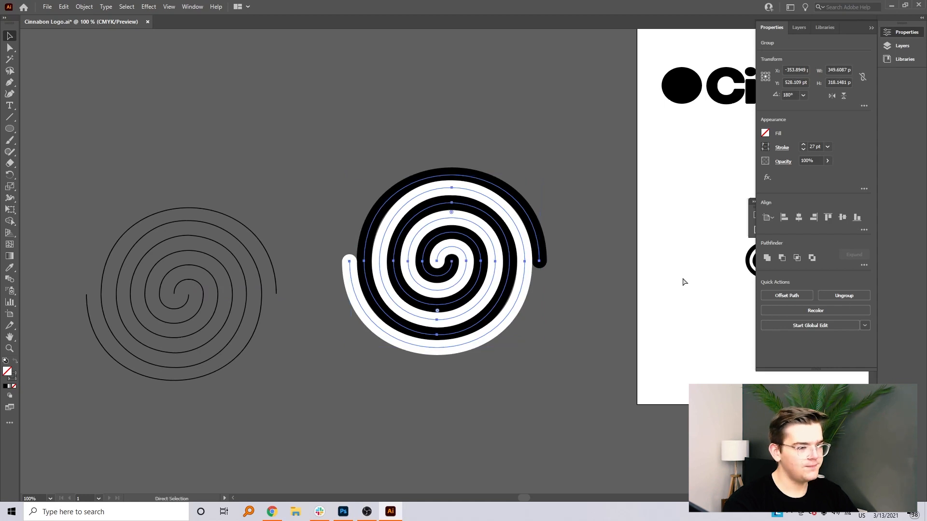
# Expand the strokes of the black and white spiral pair into filled shapes.
pyautogui.click(84, 6)
pyautogui.click(109, 120)
pyautogui.click(452, 326)
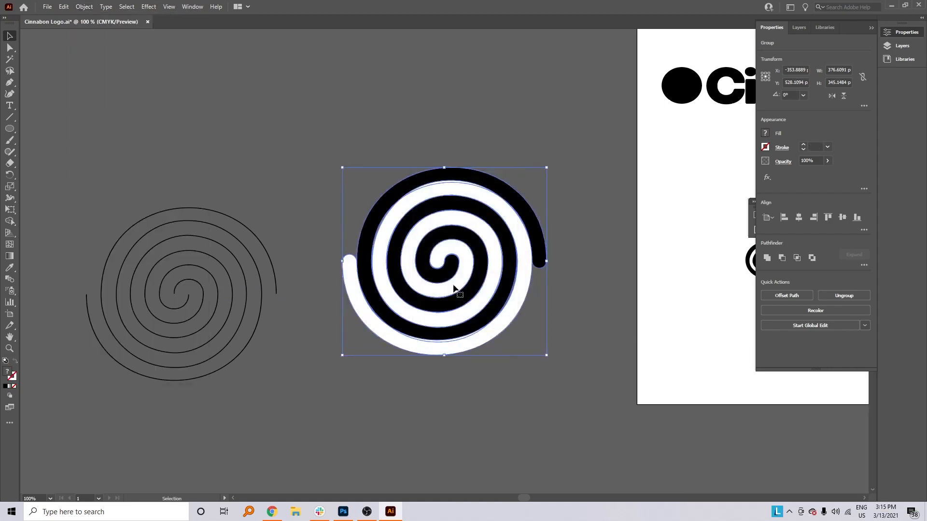
# Duplicate the expanded spiral pair, scale the copy down, and fit it over the black ellipse beside the Cinnabon wordmark.
pyautogui.moveTo(459, 292); pyautogui.dragTo(673, 296)
pyautogui.moveTo(673, 296); pyautogui.dragTo(412, 298)
pyautogui.moveTo(499, 361); pyautogui.dragTo(356, 242)
pyautogui.moveTo(329, 205); pyautogui.dragTo(442, 110)
pyautogui.moveTo(421, 92); pyautogui.dragTo(421, 89)
pyautogui.click(478, 196)
pyautogui.moveTo(540, 99); pyautogui.dragTo(460, 359)
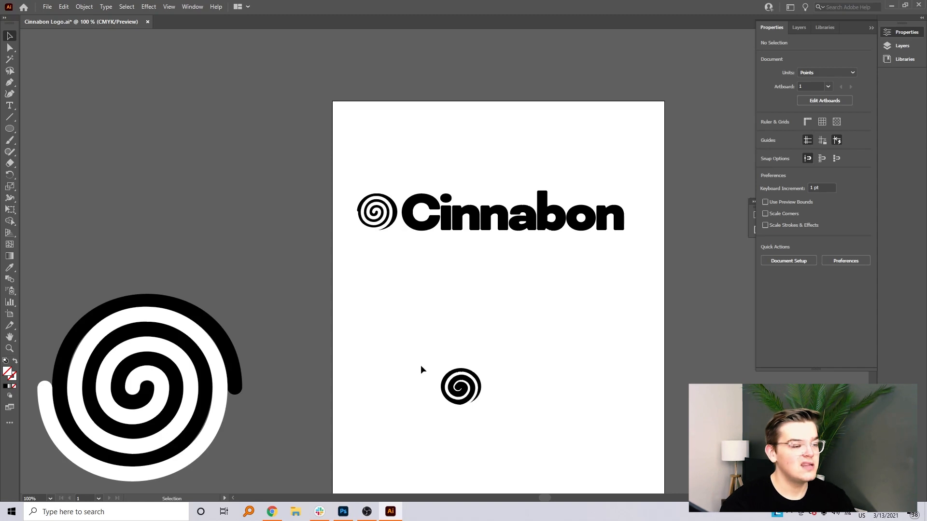
# Delete the two large spiral pairs, the lower spiral icon, and the icon beside the wordmark, keeping only the Cinnabon wordmark.
pyautogui.hotkey('ctrl', '-')
pyautogui.hotkey('ctrl', '-')
pyautogui.hotkey('ctrl', '-')
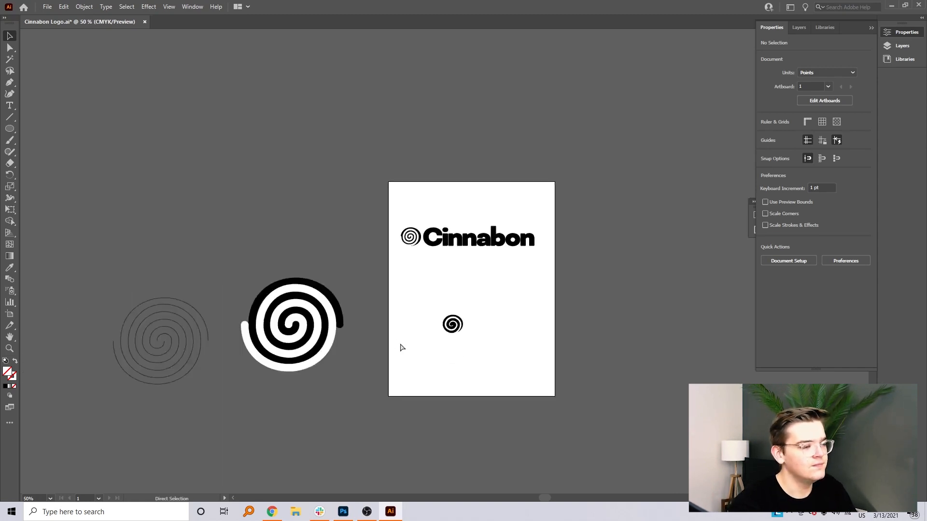
pyautogui.moveTo(169, 265); pyautogui.dragTo(471, 390)
pyautogui.press('Delete')
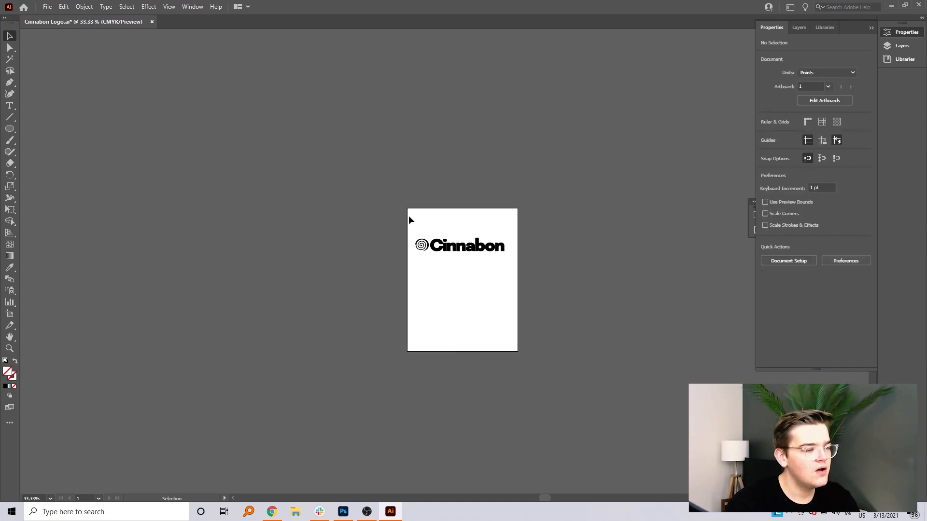
pyautogui.click(422, 245)
pyautogui.press('Delete')
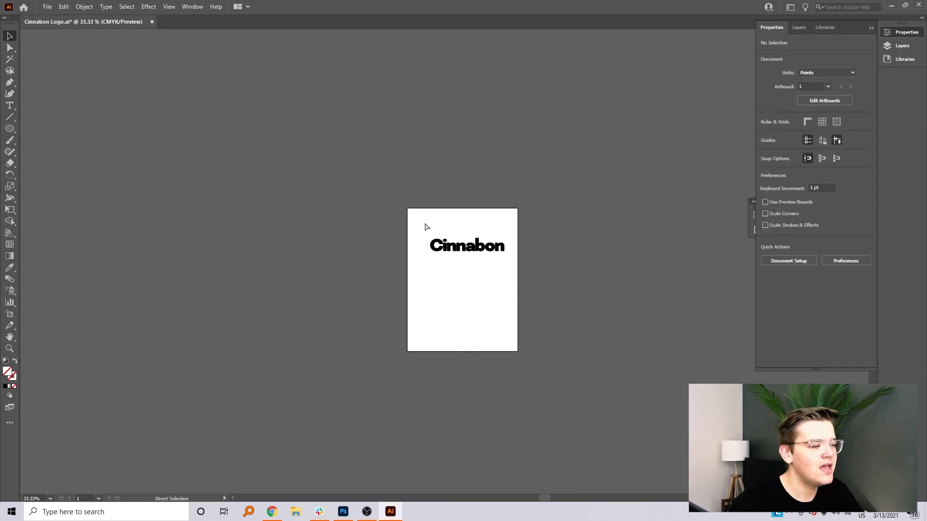
pyautogui.hotkey('ctrl', '+')
pyautogui.hotkey('ctrl', '+')
pyautogui.hotkey('ctrl', '+')
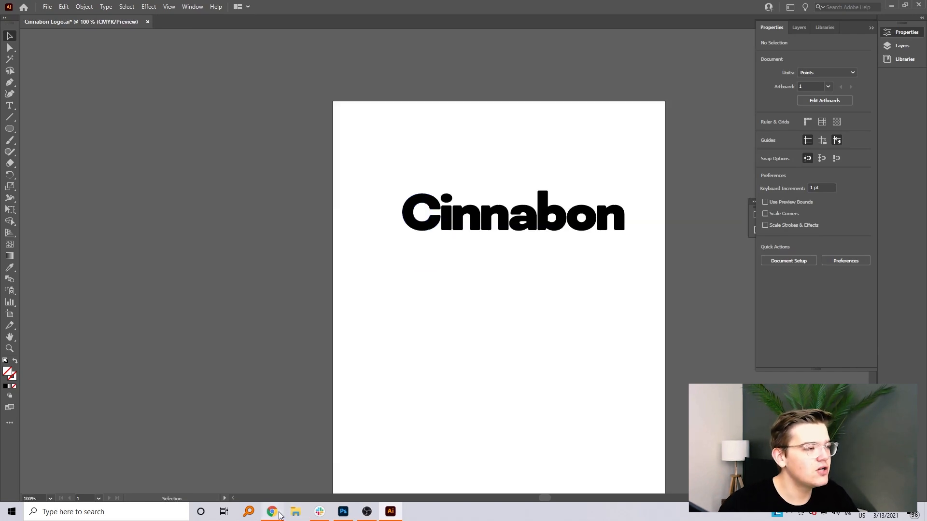
# Switch to Chrome and run an image search for "supergraphic wall art 70s".
pyautogui.click(272, 512)
pyautogui.click(338, 19)
pyautogui.write('super')
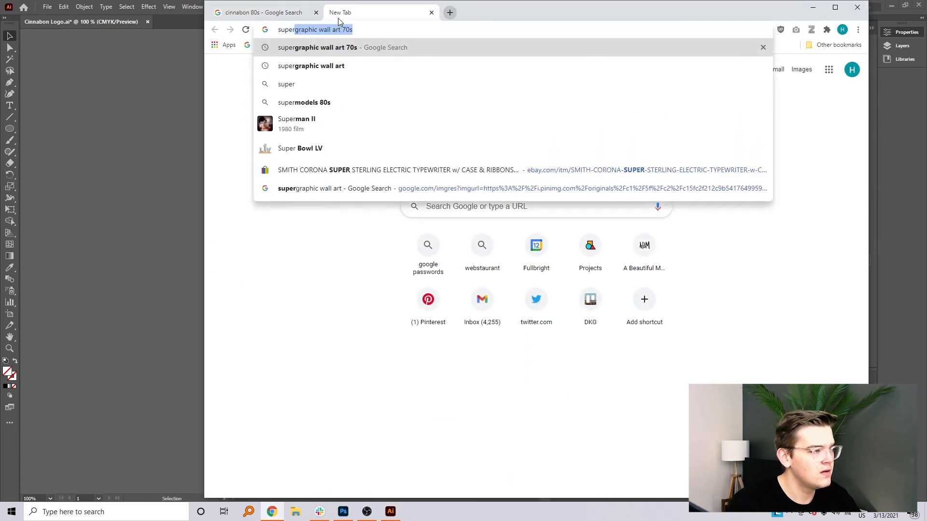
pyautogui.press('Return')
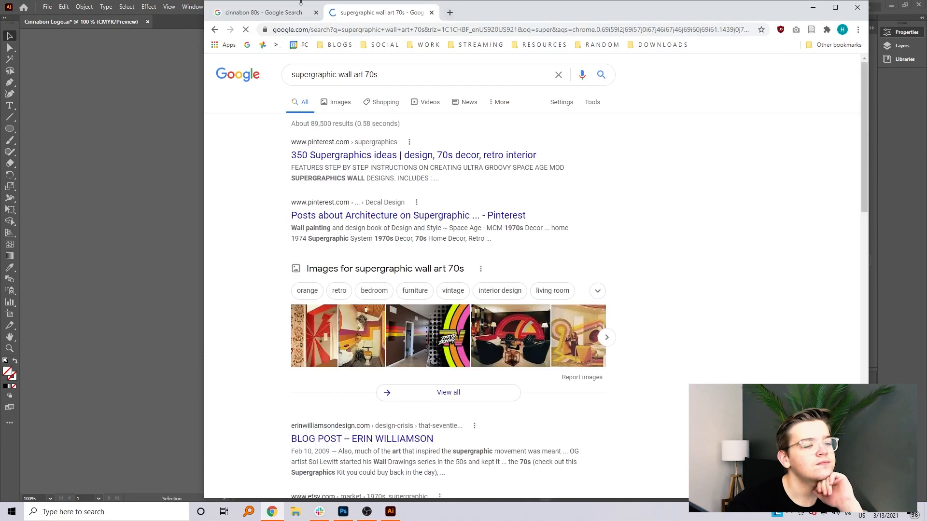
pyautogui.click(338, 105)
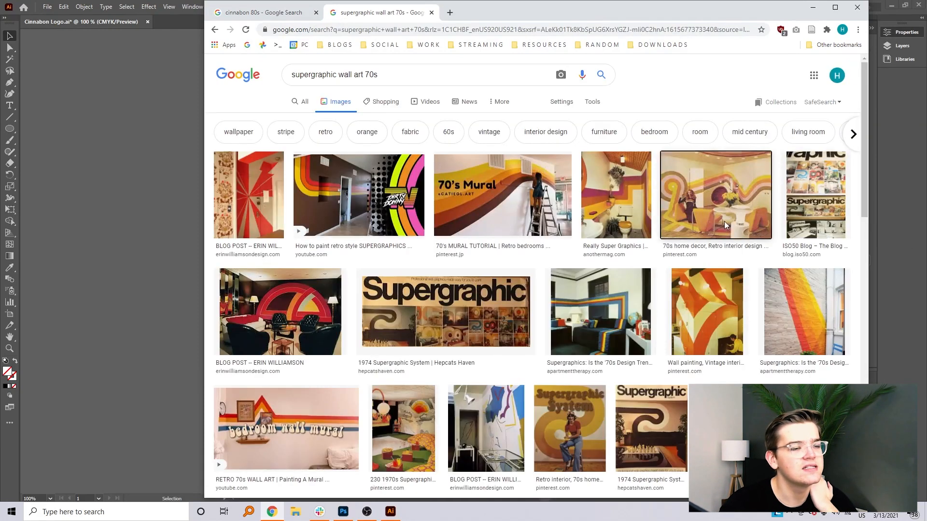
# Copy the 70s home decor interior photo from the results and paste it into the Illustrator document beside the artboard.
pyautogui.click(768, 235)
pyautogui.rightClick(758, 181)
pyautogui.click(789, 305)
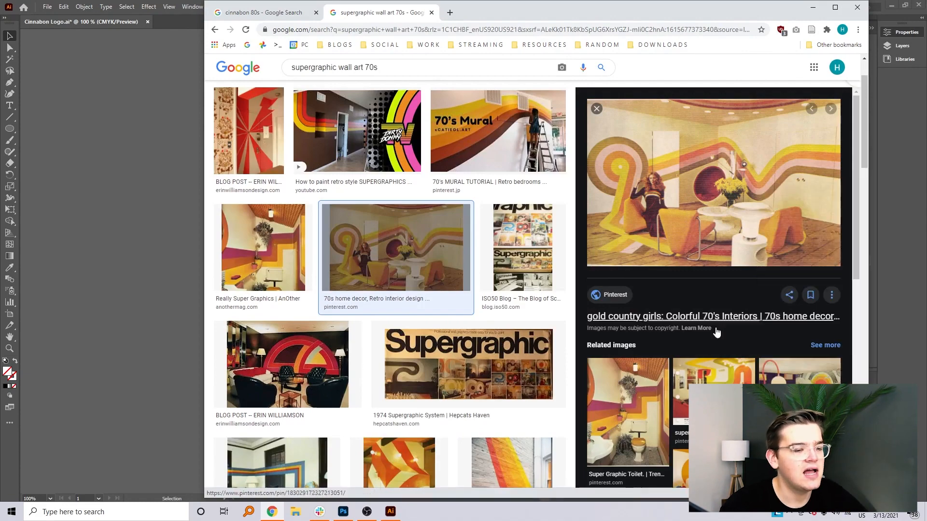
pyautogui.click(157, 240)
pyautogui.hotkey('ctrl', 'v')
pyautogui.moveTo(537, 358); pyautogui.dragTo(167, 153)
# Back in Chrome, follow the 1974 Supergraphic System related images and copy the Space Age Mod sheet of eight patterns.
pyautogui.click(273, 515)
pyautogui.scroll(-2, 435, 290)
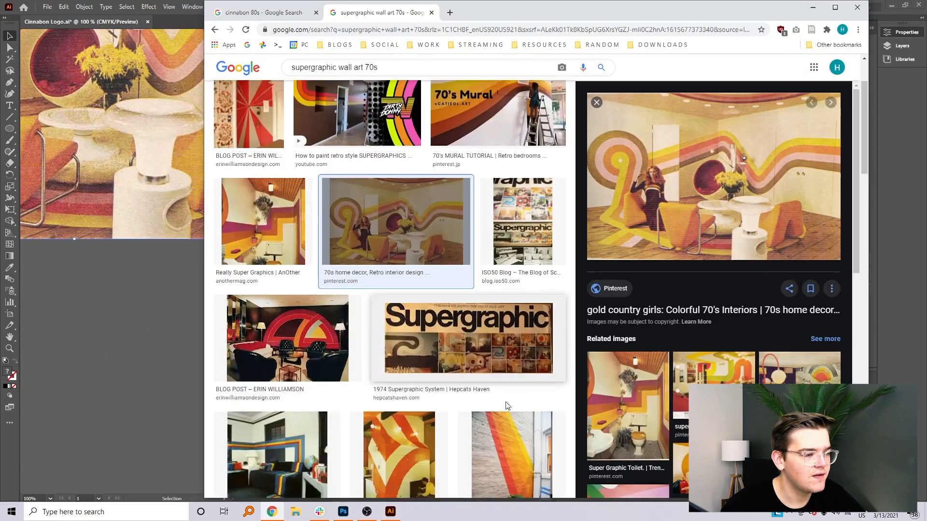
pyautogui.click(471, 282)
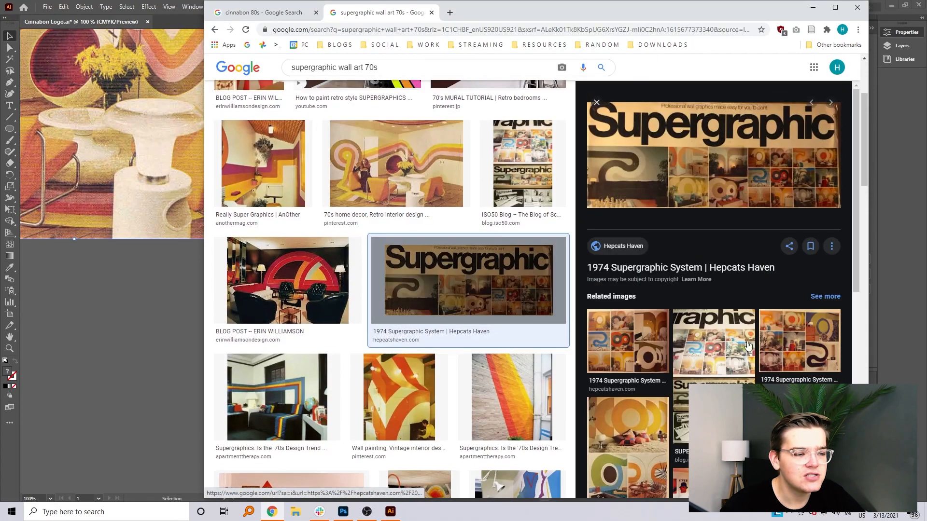
pyautogui.click(627, 341)
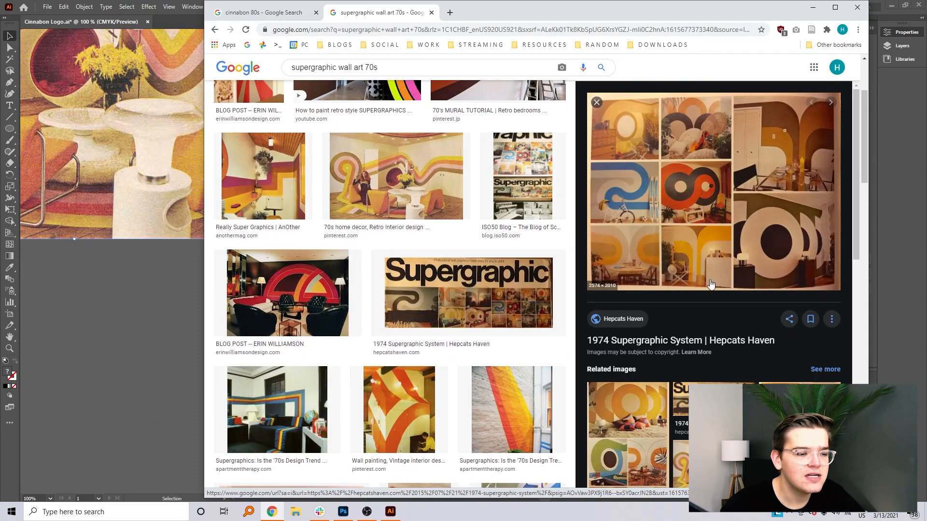
pyautogui.scroll(-2, 396, 410)
pyautogui.click(799, 420)
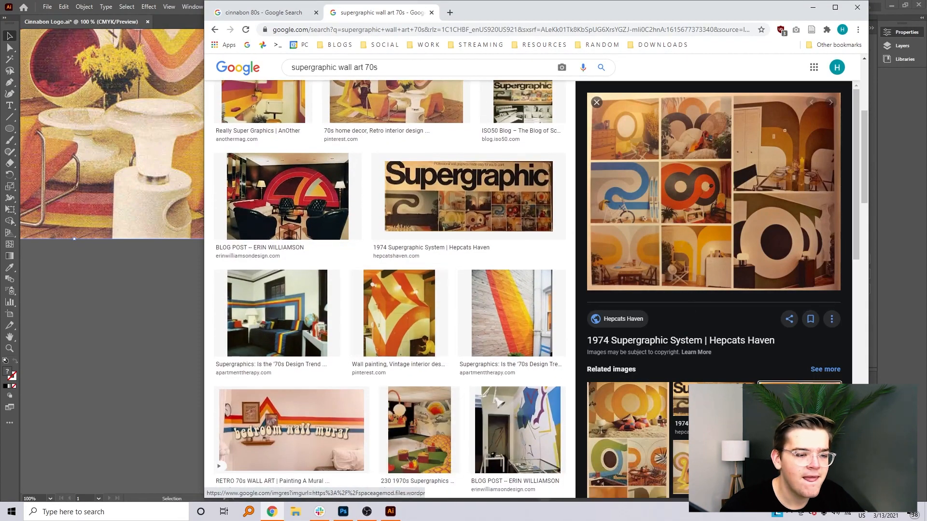
pyautogui.rightClick(691, 218)
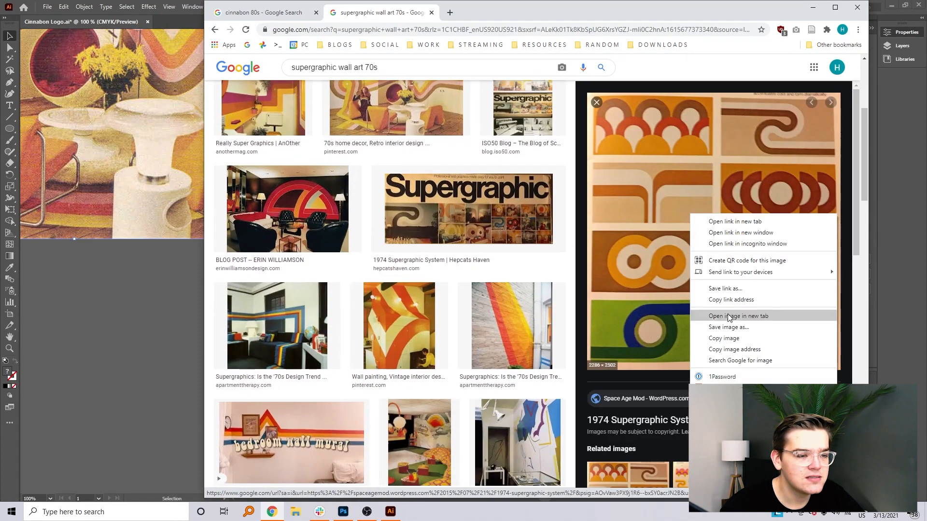
pyautogui.click(724, 338)
# Paste the pattern sheet into the Illustrator document, scale it down, and place it to the right of the artboard.
pyautogui.click(120, 325)
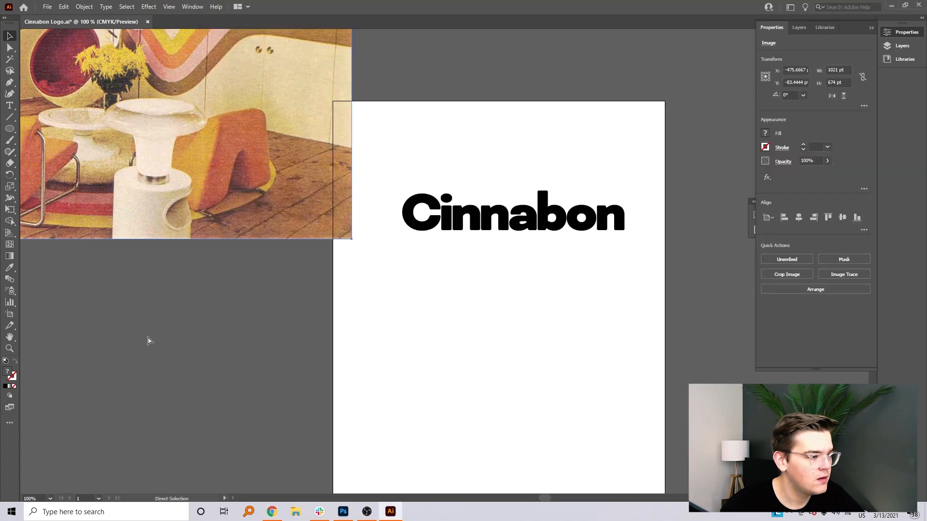
pyautogui.hotkey('ctrl', 'v')
pyautogui.hotkey('ctrl', '-')
pyautogui.hotkey('ctrl', '-')
pyautogui.hotkey('ctrl', '-')
pyautogui.hotkey('ctrl', '-')
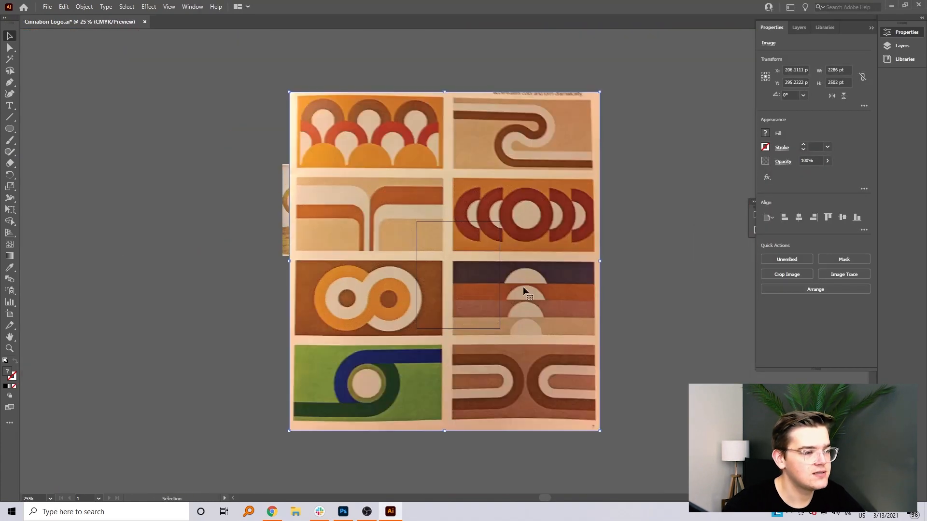
pyautogui.moveTo(602, 262); pyautogui.dragTo(390, 284)
pyautogui.moveTo(352, 275); pyautogui.dragTo(632, 219)
pyautogui.click(522, 322)
# Return to Chrome and look through the related images and search results for more 70s supergraphic references.
pyautogui.click(249, 512)
pyautogui.click(272, 511)
pyautogui.click(103, 437)
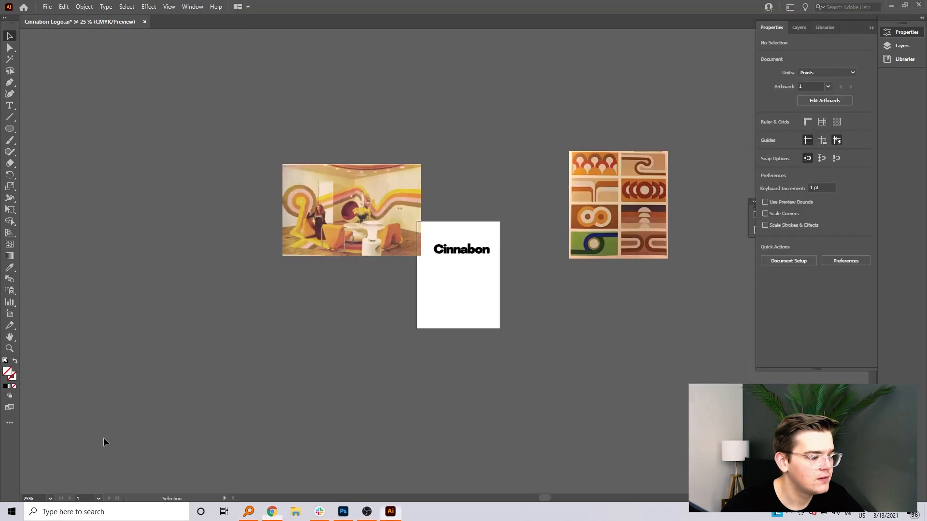
pyautogui.click(272, 512)
pyautogui.scroll(-4, 742, 368)
pyautogui.scroll(-10, 742, 368)
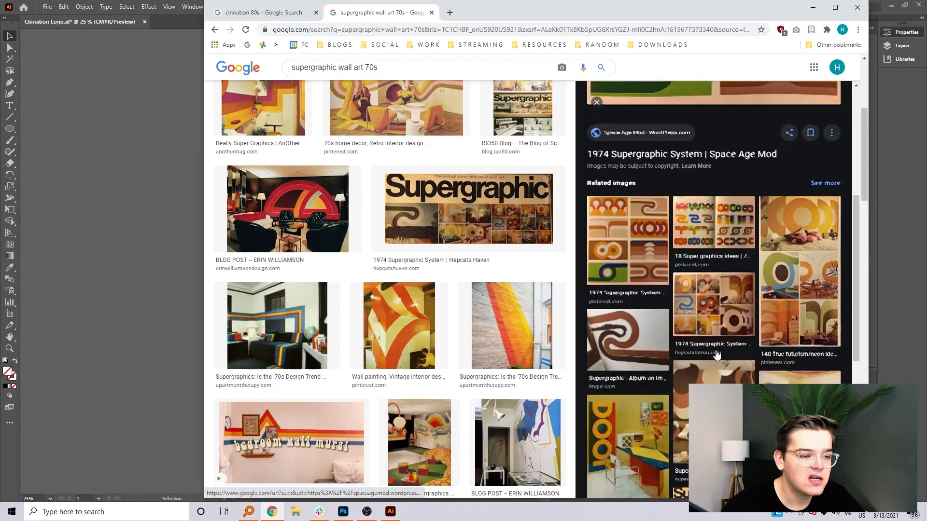
pyautogui.scroll(-6, 461, 350)
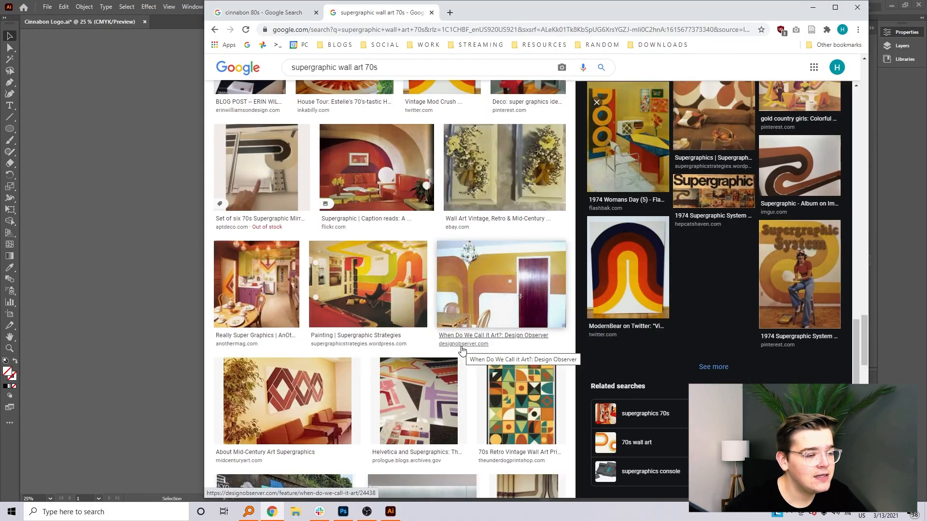
pyautogui.scroll(-8, 462, 349)
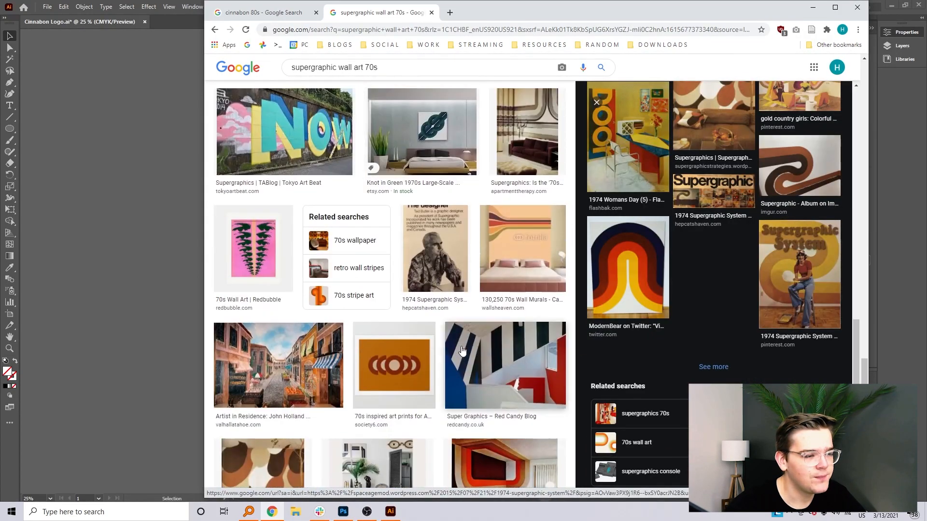
pyautogui.scroll(-10, 462, 349)
pyautogui.scroll(10, 546, 256)
pyautogui.scroll(-10, 516, 368)
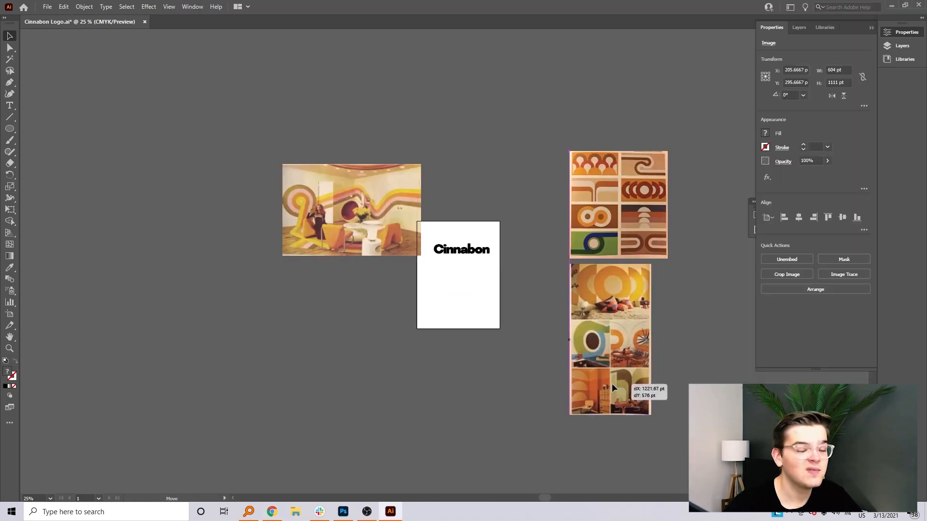
# Position the pasted room collage beneath the pattern sheet and move the 70s interior photo to the collage's right.
pyautogui.moveTo(612, 383); pyautogui.dragTo(612, 384)
pyautogui.click(690, 319)
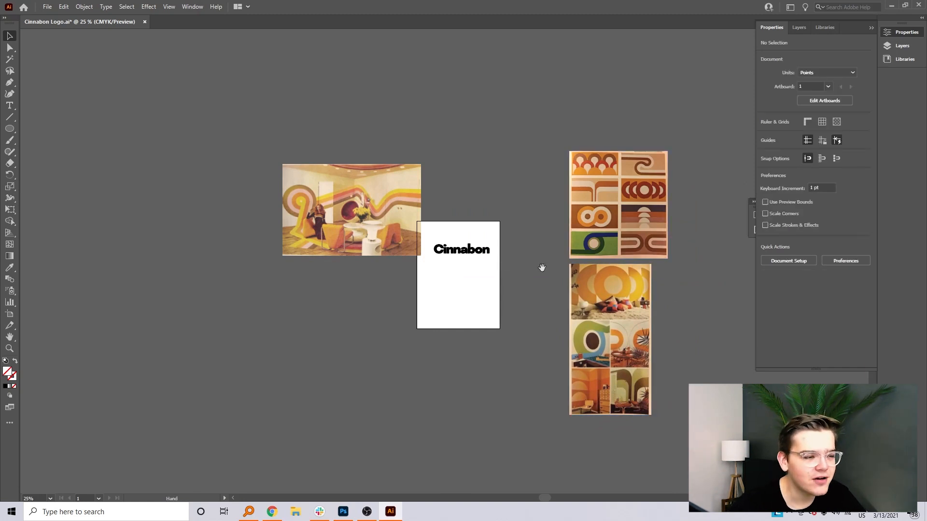
pyautogui.moveTo(542, 267); pyautogui.dragTo(443, 205)
pyautogui.moveTo(239, 157); pyautogui.dragTo(615, 264)
pyautogui.click(642, 357)
pyautogui.hotkey('ctrl', '=')
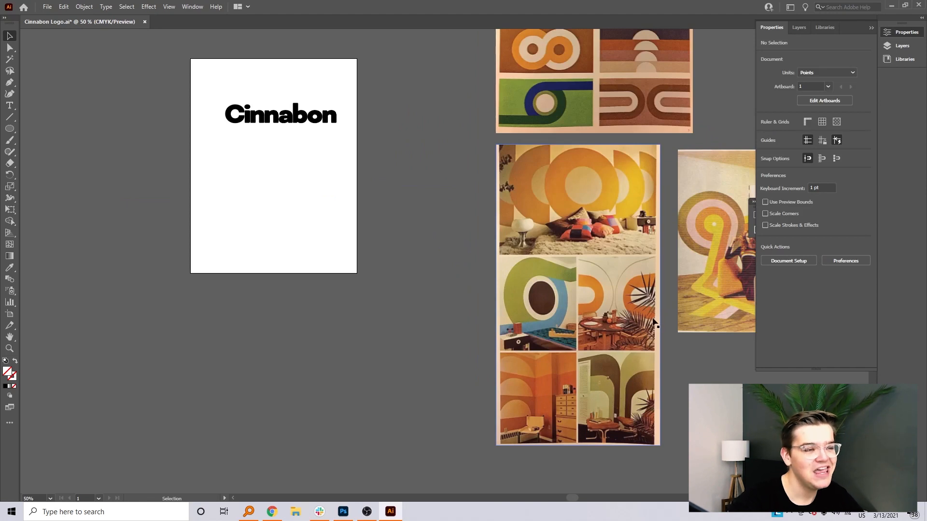
# Move the 70s interior photo slightly closer to the room collage and align it near the collage's upper edge.
pyautogui.moveTo(691, 356); pyautogui.dragTo(480, 394)
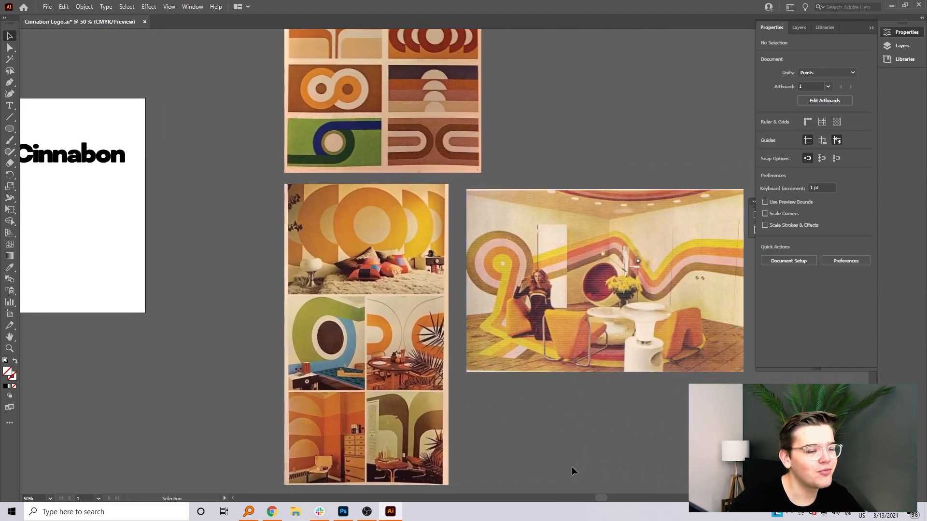
pyautogui.moveTo(550, 324); pyautogui.dragTo(540, 319)
pyautogui.click(496, 393)
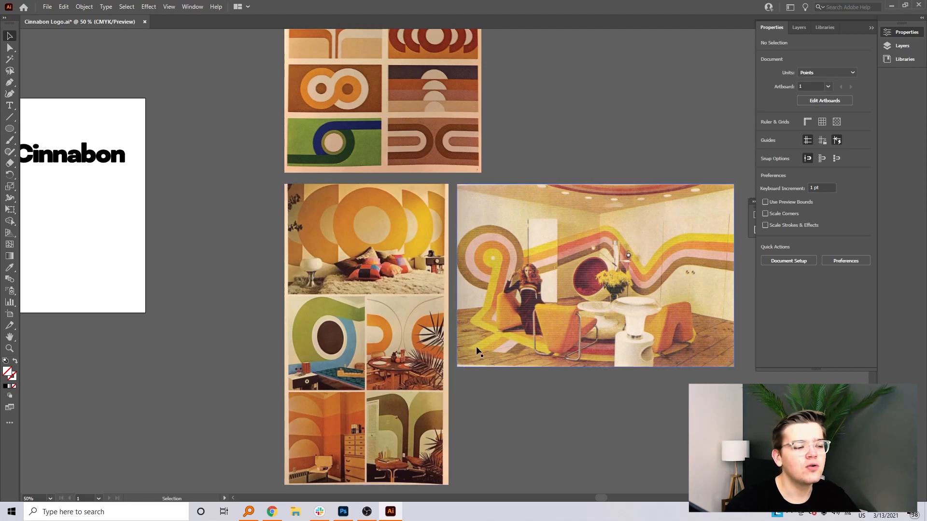
# Examine the supergraphic pattern sheet and the 70s interior photos alongside the Cinnabon wordmark for icon ideas.
pyautogui.scroll(3, 354, 356)
pyautogui.scroll(2, 354, 356)
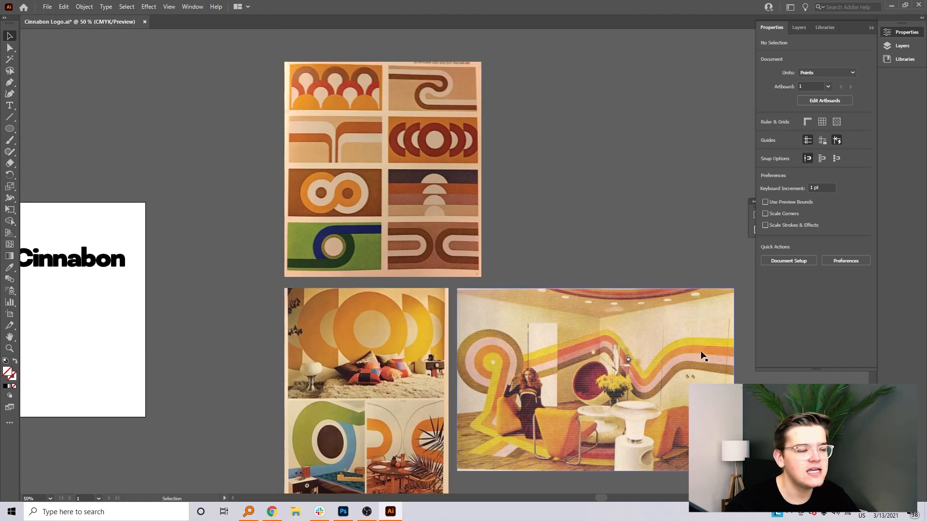
pyautogui.scroll(-2, 466, 348)
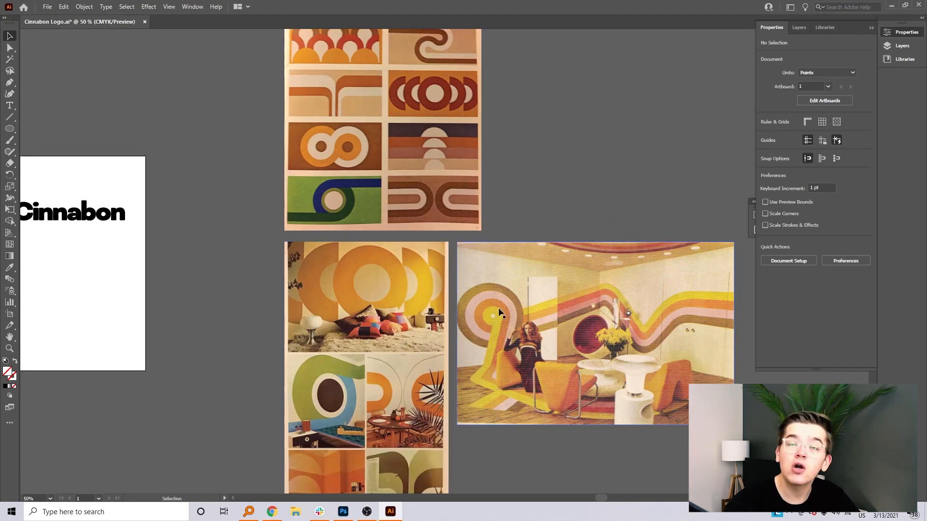
pyautogui.scroll(1, 488, 280)
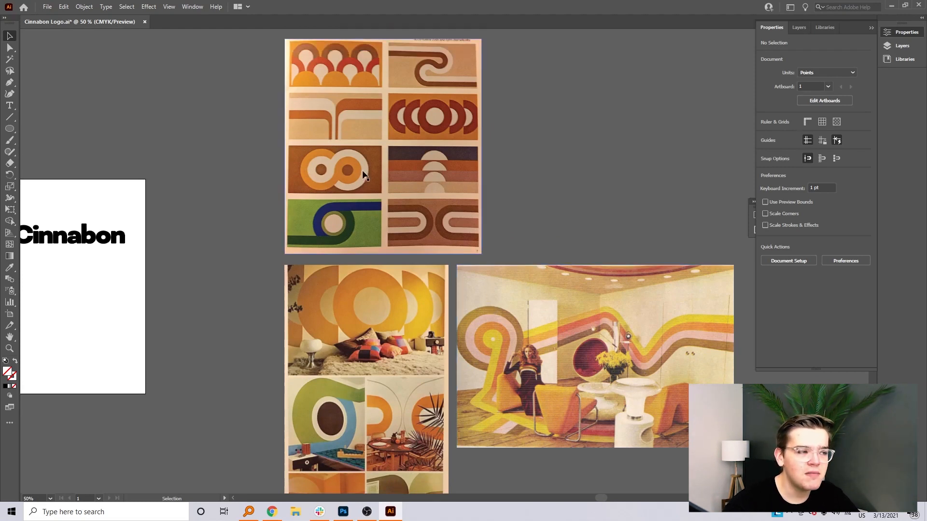
pyautogui.scroll(-2, 313, 424)
pyautogui.scroll(-2, 309, 434)
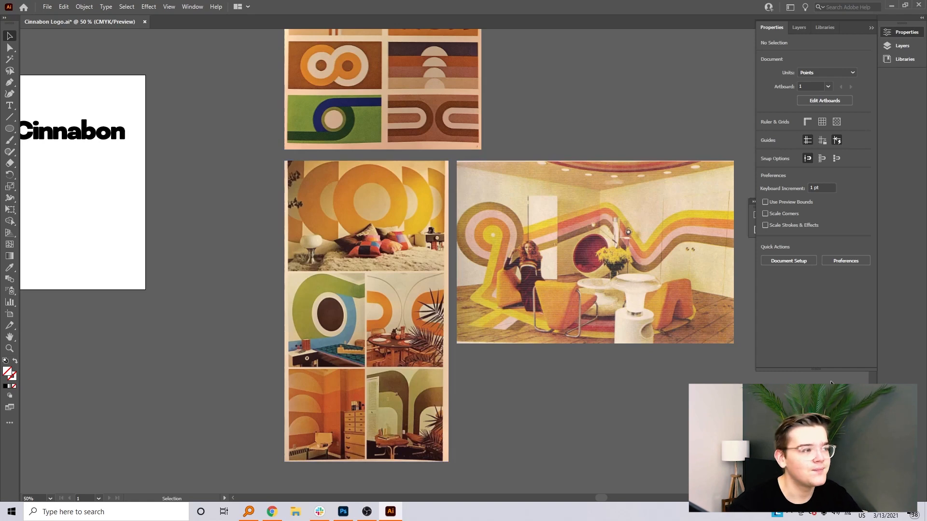
pyautogui.moveTo(164, 285); pyautogui.dragTo(354, 358)
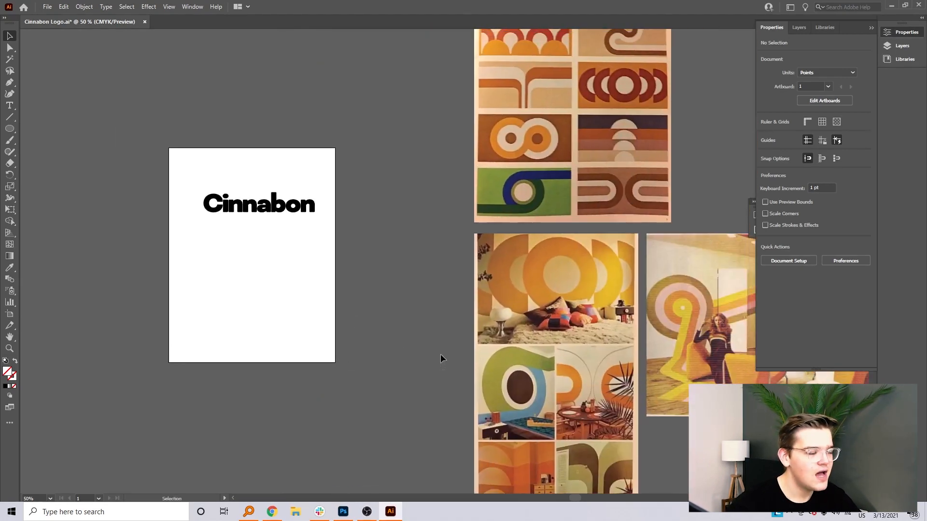
pyautogui.moveTo(336, 341); pyautogui.dragTo(408, 320)
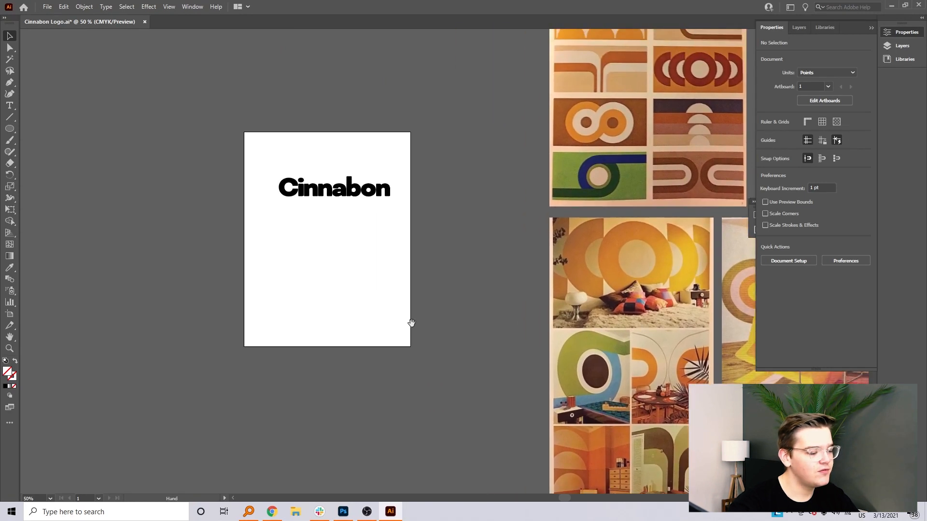
pyautogui.hotkey('ctrl', '1')
pyautogui.moveTo(211, 230); pyautogui.dragTo(298, 296)
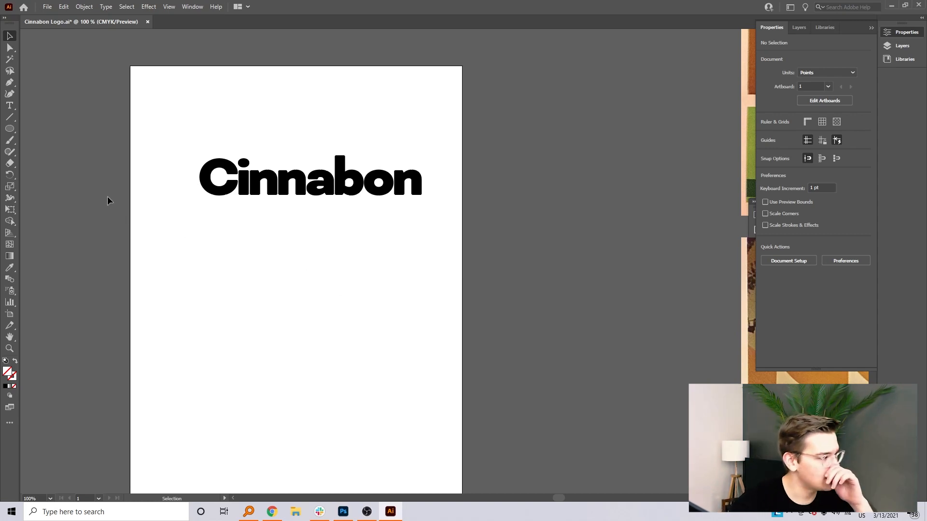
pyautogui.hotkey('ctrl', '=')
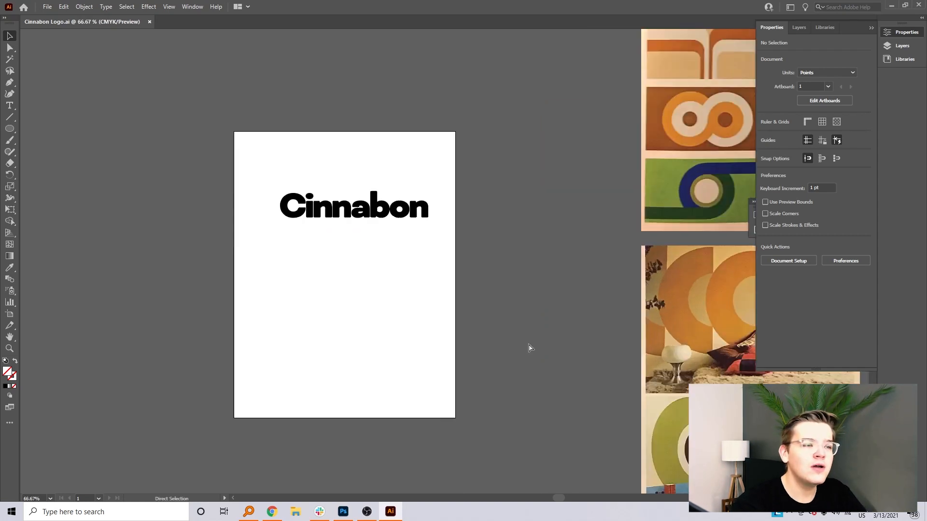
pyautogui.hotkey('ctrl', '=')
pyautogui.press('space')
pyautogui.moveTo(527, 343); pyautogui.dragTo(358, 402)
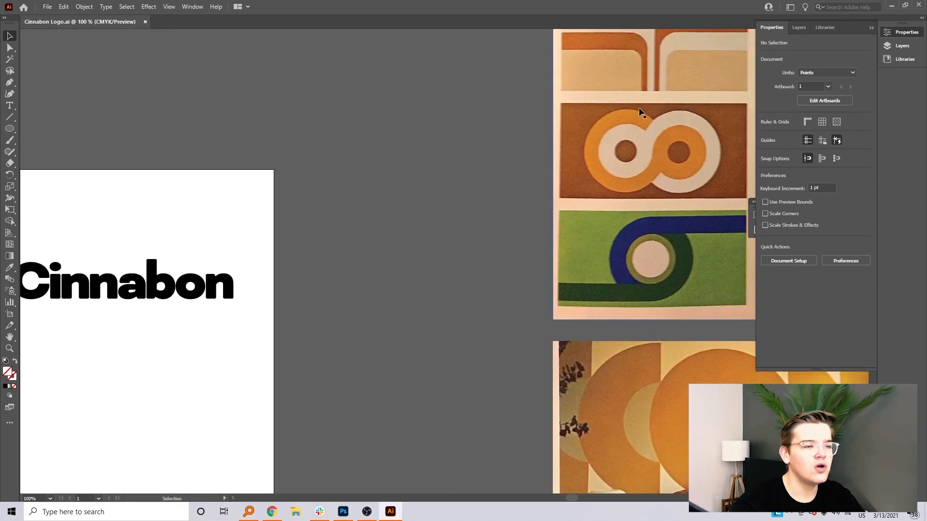
pyautogui.press('space')
pyautogui.moveTo(362, 315); pyautogui.dragTo(656, 252)
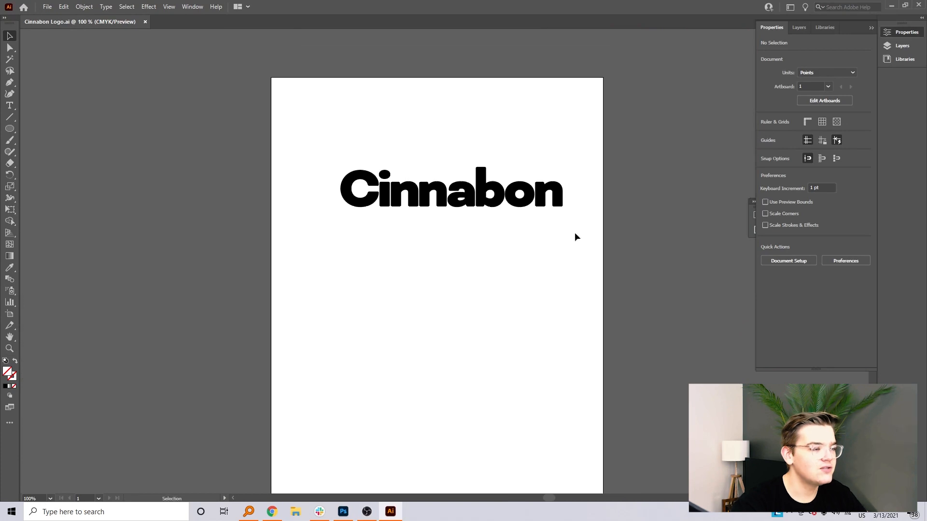
# Draw a black ellipse about 83 by 72 pt directly in front of the wordmark's C.
pyautogui.click(358, 207)
pyautogui.doubleClick(364, 208)
pyautogui.click(360, 203)
pyautogui.doubleClick(419, 262)
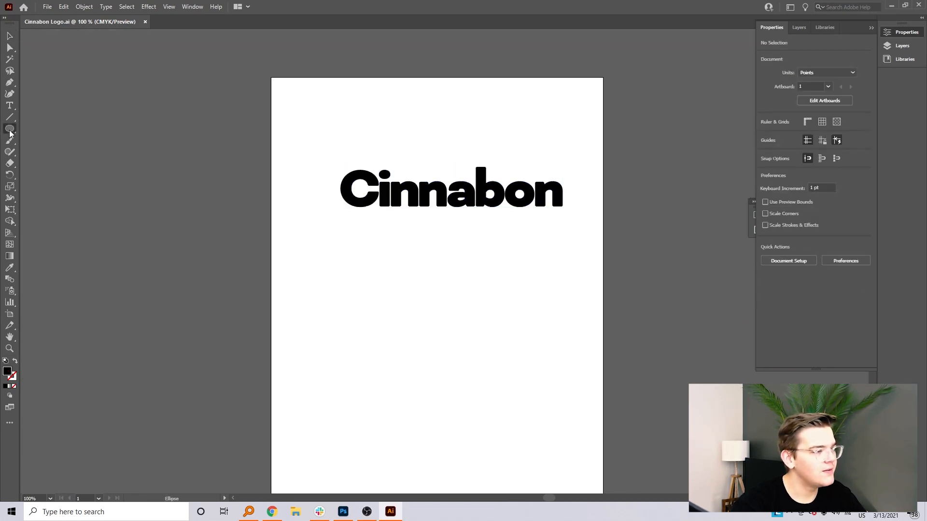
pyautogui.click(9, 130)
pyautogui.moveTo(297, 170); pyautogui.dragTo(316, 192)
pyautogui.press('v')
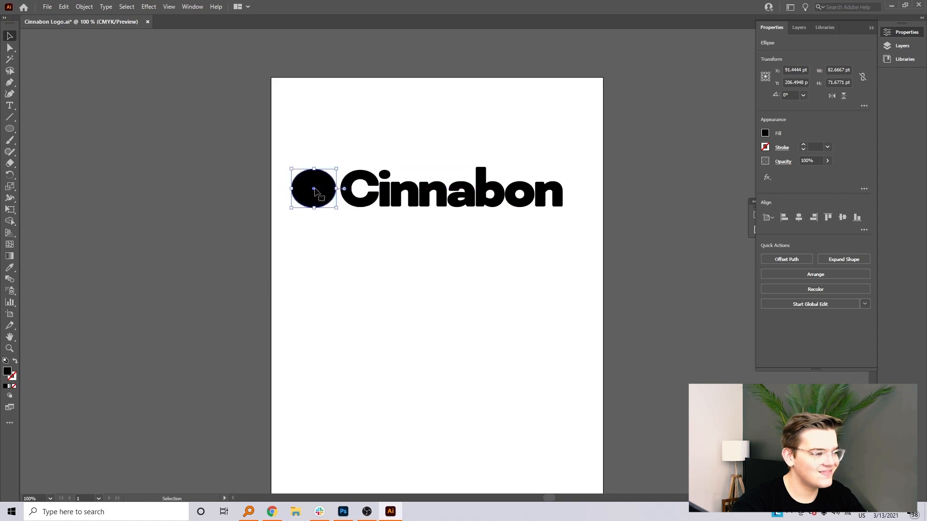
# Draw a smaller ellipse at the centre of the black ellipse and fill it white to form a ring.
pyautogui.click(410, 234)
pyautogui.click(9, 128)
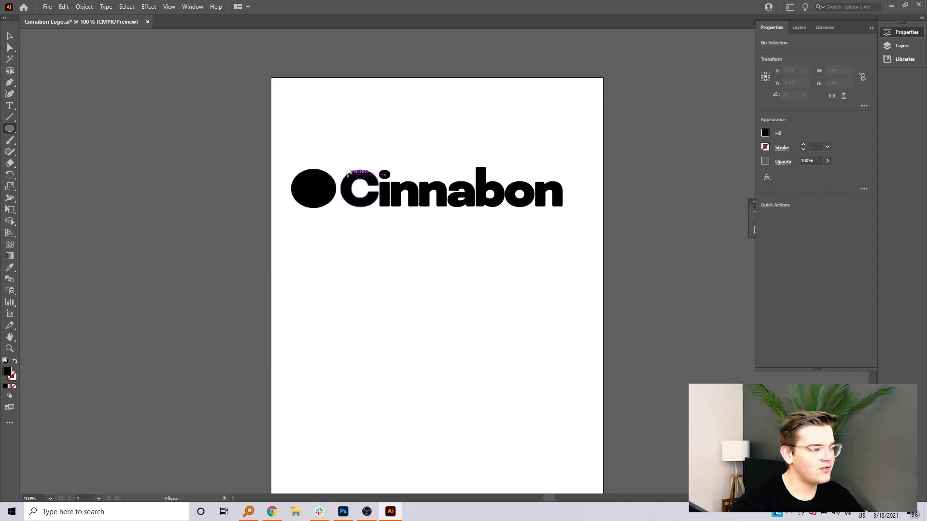
pyautogui.moveTo(309, 182)
pyautogui.mouseDown()
pyautogui.moveTo(327, 199)
pyautogui.moveTo(318, 188)
pyautogui.mouseUp()
pyautogui.press('v')
pyautogui.press('i')
pyautogui.click(376, 258)
pyautogui.press('c')
pyautogui.press('v')
pyautogui.click(437, 253)
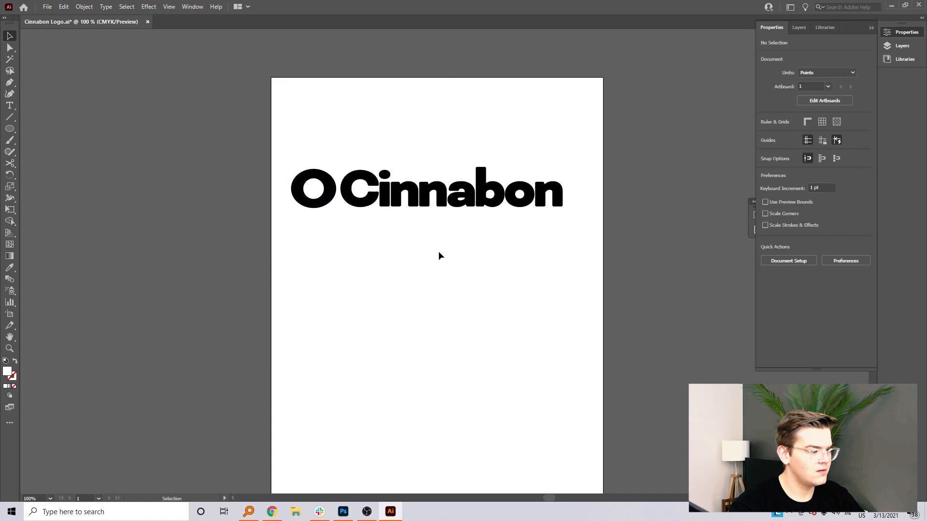
# Place a copy of the dot of the i at the ring's centre and delete the trial icon.
pyautogui.doubleClick(384, 175)
pyautogui.doubleClick(384, 175)
pyautogui.hotkey('ctrl', 'c')
pyautogui.doubleClick(395, 217)
pyautogui.hotkey('ctrl', 'v')
pyautogui.moveTo(445, 261); pyautogui.dragTo(314, 189)
pyautogui.click(397, 235)
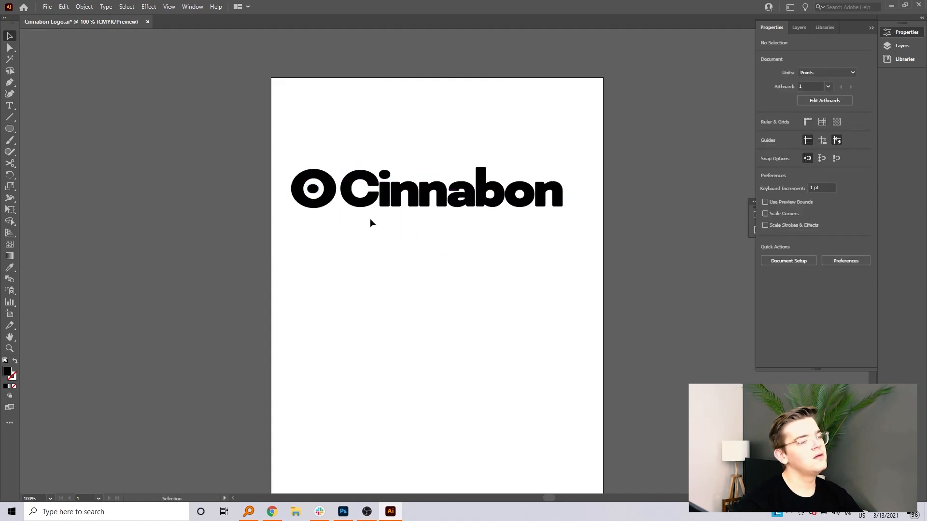
pyautogui.click(312, 190)
pyautogui.press('Delete')
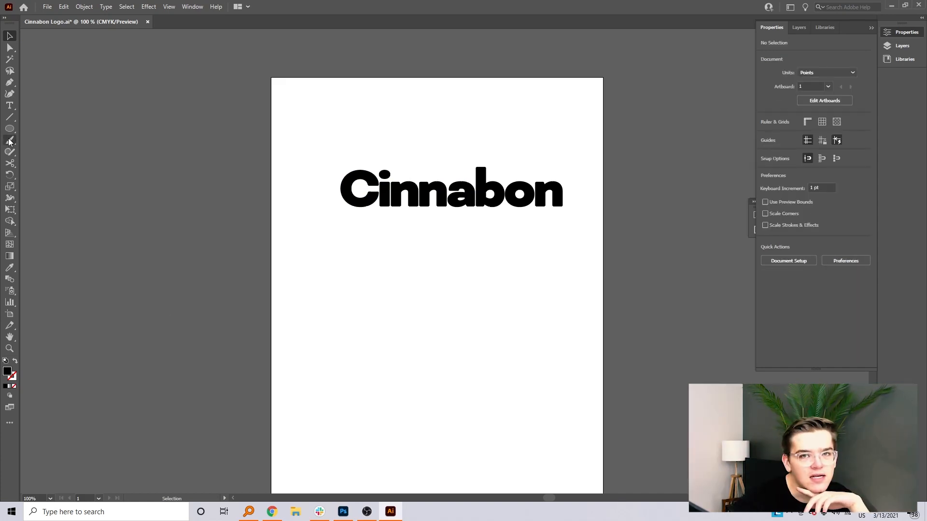
# Sketch a freehand cinnamon-roll spiral below the wordmark with the Paintbrush tool.
pyautogui.click(9, 141)
pyautogui.click(10, 141)
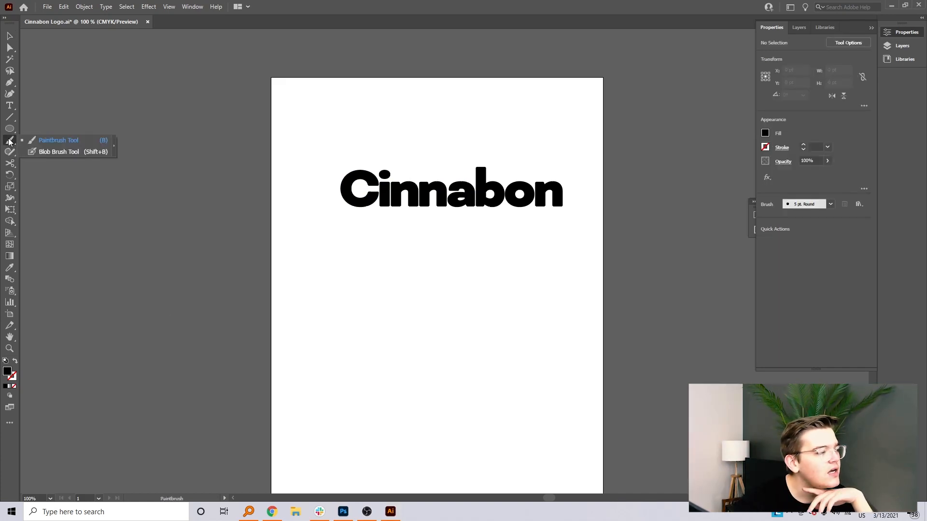
pyautogui.click(63, 143)
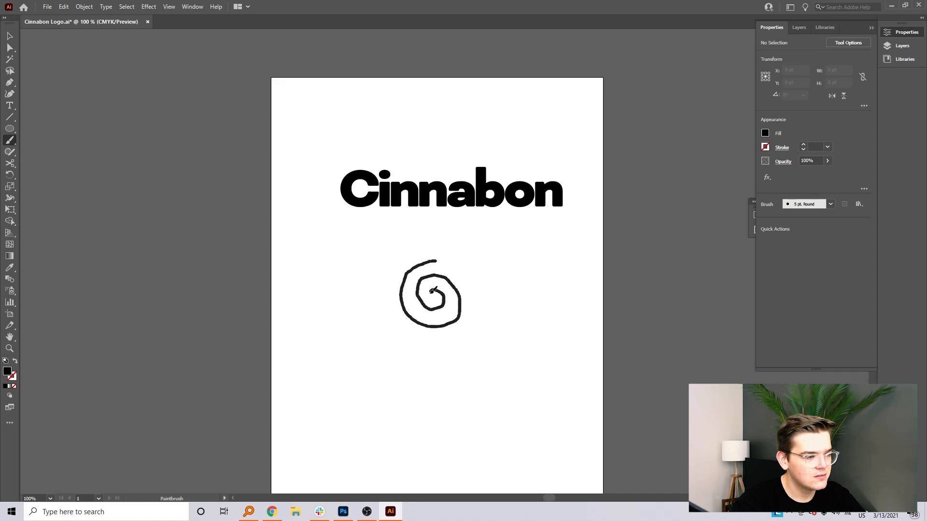
pyautogui.moveTo(432, 291); pyautogui.dragTo(432, 292)
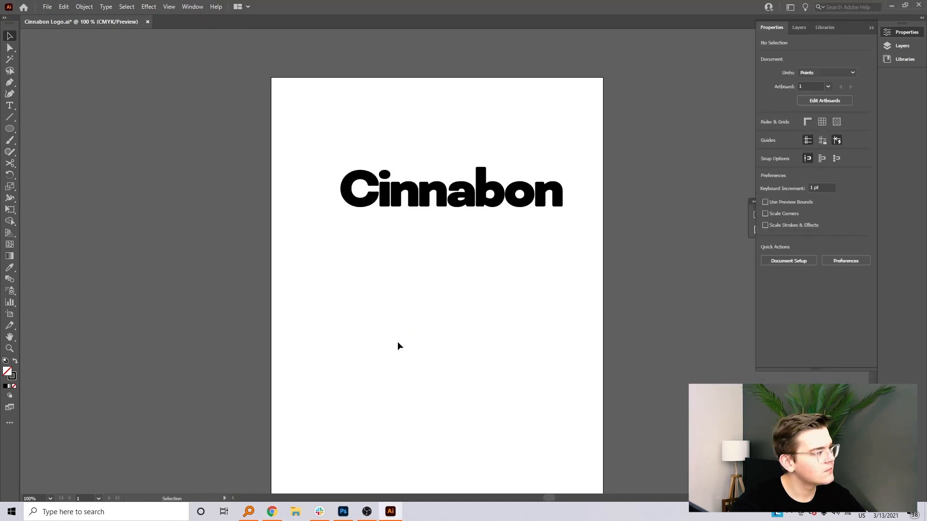
# Draw a circle about 110 pt in diameter below the wordmark and fill it black.
pyautogui.moveTo(367, 296); pyautogui.dragTo(411, 357)
pyautogui.click(766, 133)
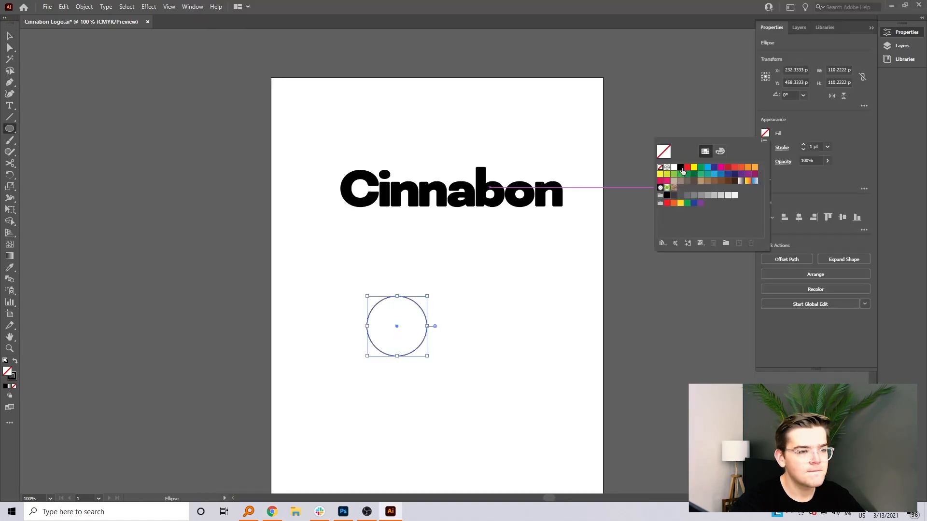
pyautogui.click(686, 168)
pyautogui.click(10, 36)
pyautogui.click(121, 115)
# Draw a spiral about 154 by 144 pt over the black circle with a white 4 pt stroke.
pyautogui.click(9, 423)
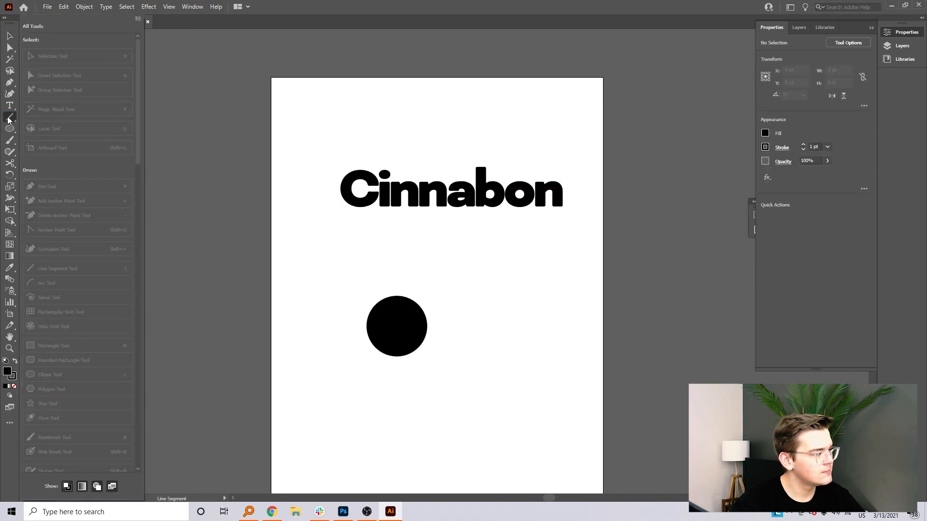
pyautogui.click(48, 297)
pyautogui.moveTo(358, 301); pyautogui.dragTo(423, 340)
pyautogui.click(765, 147)
pyautogui.click(677, 181)
pyautogui.click(804, 144)
pyautogui.click(803, 144)
pyautogui.click(803, 144)
pyautogui.click(10, 36)
pyautogui.hotkey('shift', '`')
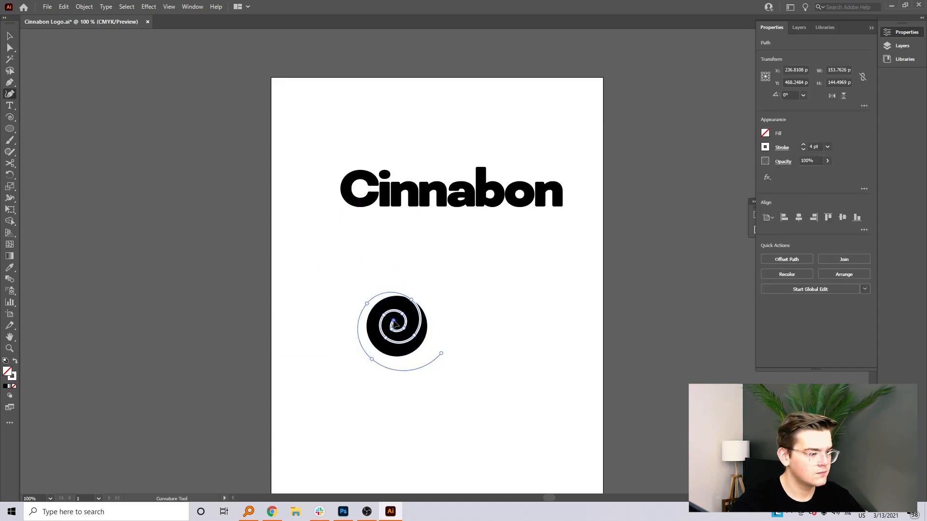
# Set the white spiral's stroke weight to 7 pt.
pyautogui.click(10, 36)
pyautogui.click(156, 239)
pyautogui.click(418, 331)
pyautogui.click(530, 400)
pyautogui.click(419, 331)
pyautogui.click(804, 144)
pyautogui.click(803, 144)
pyautogui.click(803, 145)
pyautogui.click(782, 148)
# Enlarge the white spiral to about 203 by 190 pt over the black circle and check the icon's look.
pyautogui.click(511, 268)
pyautogui.click(420, 327)
pyautogui.moveTo(442, 371)
pyautogui.mouseDown()
pyautogui.moveTo(496, 380)
pyautogui.moveTo(418, 344)
pyautogui.mouseUp()
pyautogui.click(523, 427)
pyautogui.hotkey('ctrl', '-')
pyautogui.hotkey('ctrl', '-')
pyautogui.hotkey('ctrl', '-')
pyautogui.hotkey('ctrl', '=')
pyautogui.hotkey('ctrl', '=')
pyautogui.hotkey('ctrl', '=')
pyautogui.hotkey('ctrl', '=')
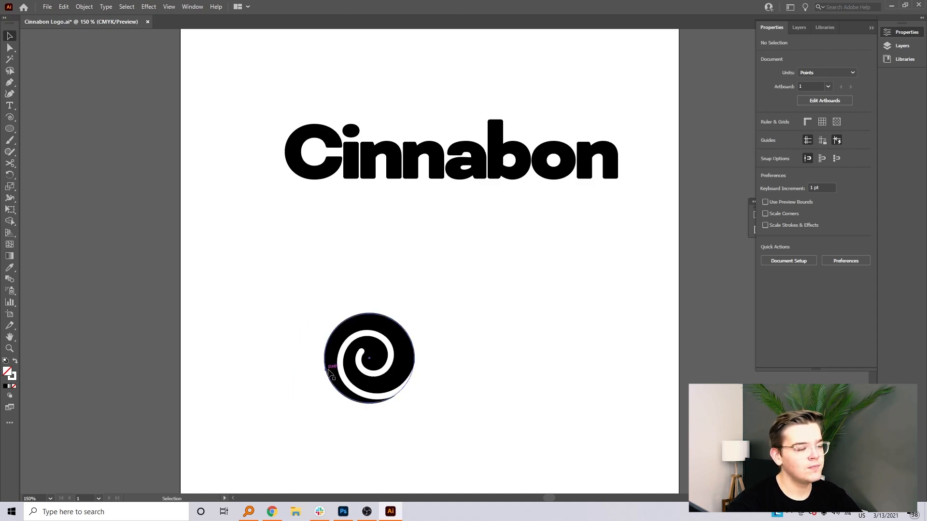
# Try adjusting the spiral with the Curvature tool and move it off the circle to the right.
pyautogui.click(12, 98)
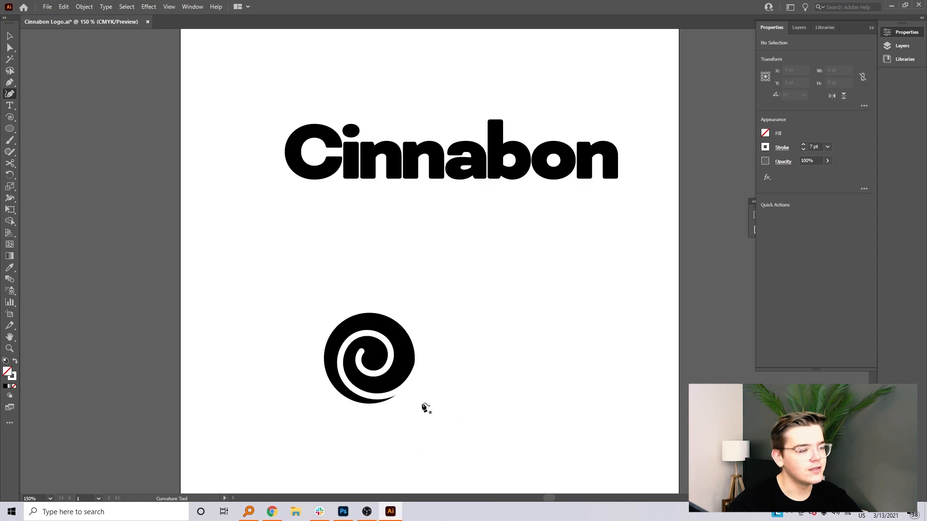
pyautogui.click(395, 381)
pyautogui.press('v')
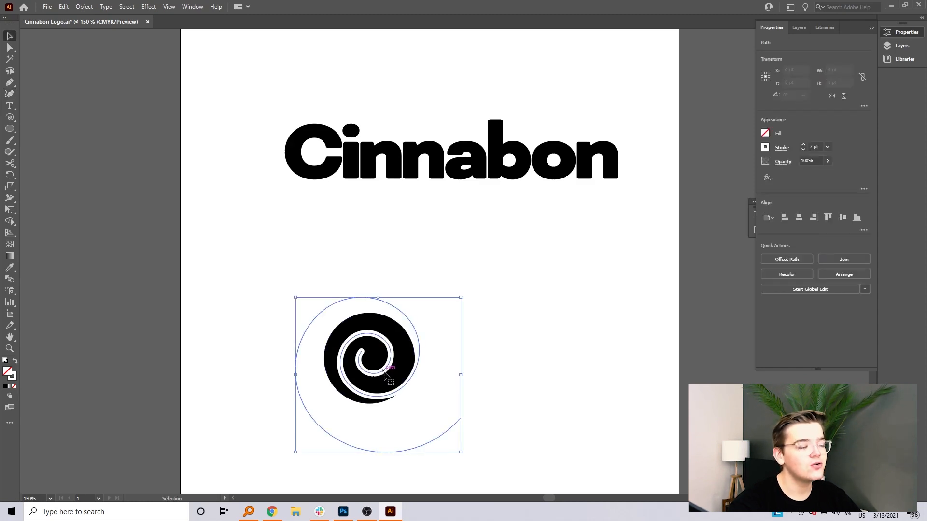
pyautogui.click(10, 93)
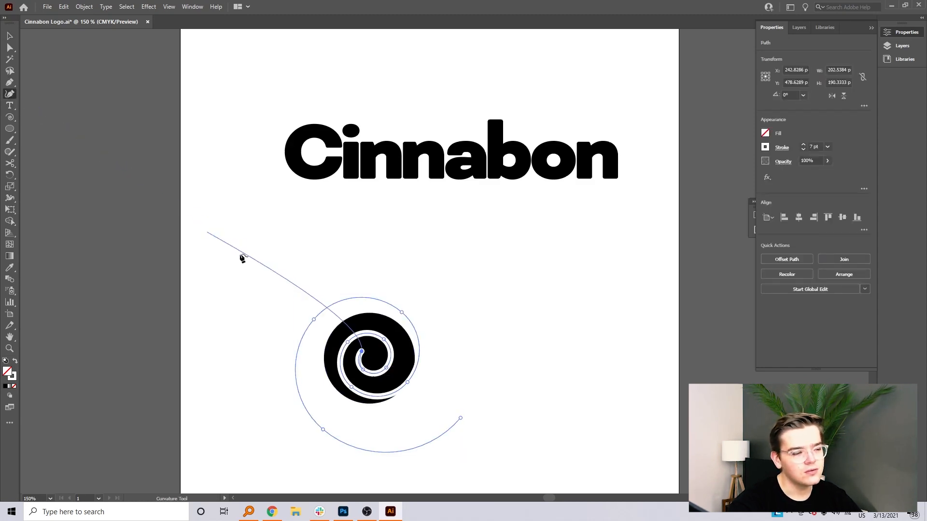
pyautogui.moveTo(362, 352)
pyautogui.mouseDown()
pyautogui.moveTo(368, 372)
pyautogui.moveTo(559, 384)
pyautogui.mouseUp()
pyautogui.click(11, 39)
pyautogui.click(200, 198)
# Paint a white curve freehand inside the black circle, and delete it along with the separate spiral.
pyautogui.press('b')
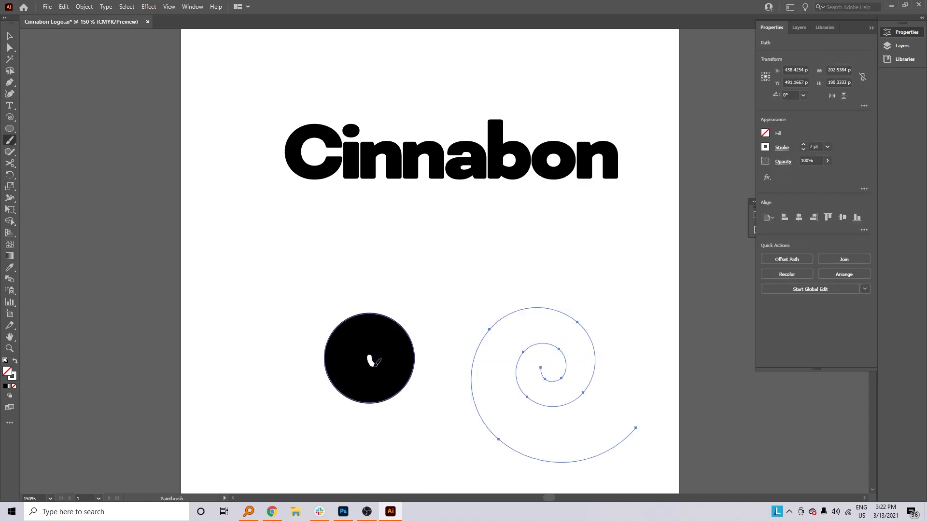
pyautogui.moveTo(358, 342)
pyautogui.mouseDown()
pyautogui.moveTo(374, 380)
pyautogui.moveTo(403, 344)
pyautogui.moveTo(351, 327)
pyautogui.moveTo(369, 401)
pyautogui.mouseUp()
pyautogui.press('v')
pyautogui.click(416, 427)
pyautogui.click(392, 383)
pyautogui.press('Delete')
# Duplicate the black circle in place and give the copy no fill and a white stroke.
pyautogui.press('l')
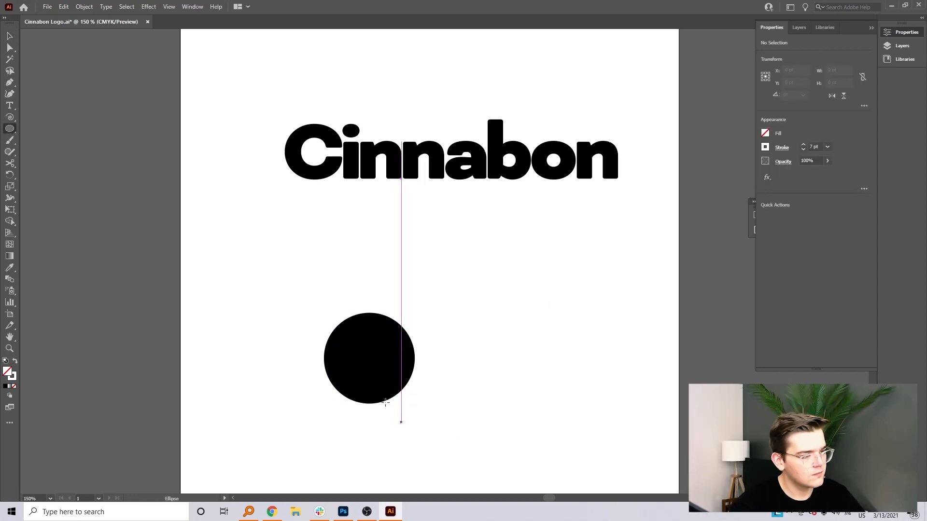
pyautogui.press('v')
pyautogui.click(358, 339)
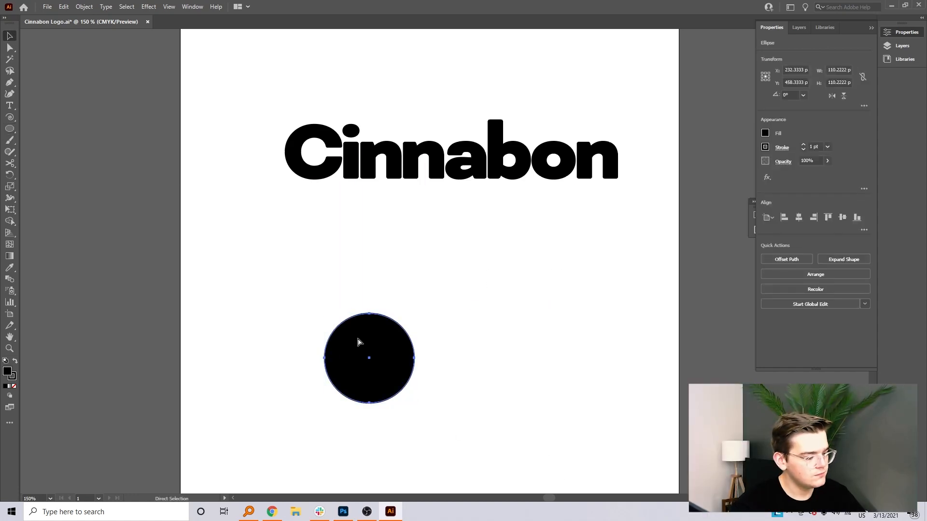
pyautogui.click(767, 134)
pyautogui.click(660, 152)
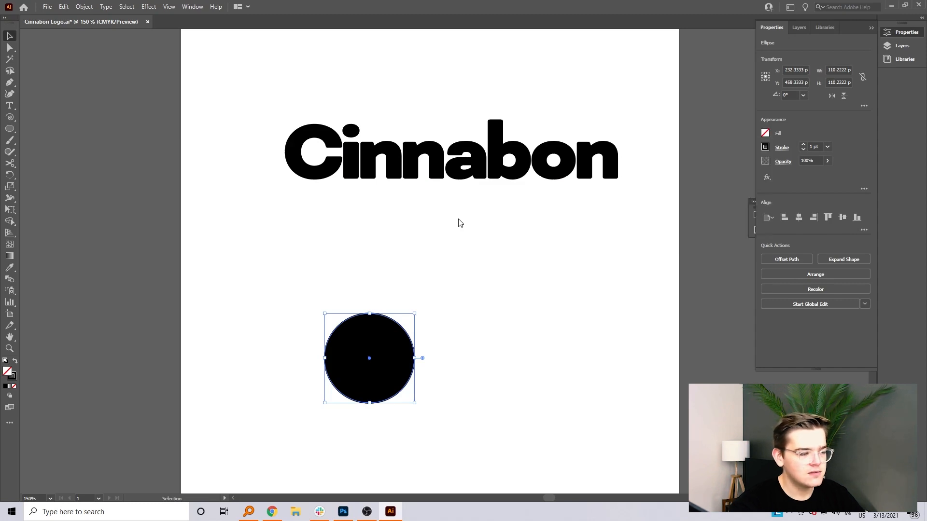
pyautogui.click(766, 148)
pyautogui.click(673, 182)
# Create a concentric copy of the white outline circle about 14 pt across and select it together with the outer outline.
pyautogui.press('a')
pyautogui.press('v')
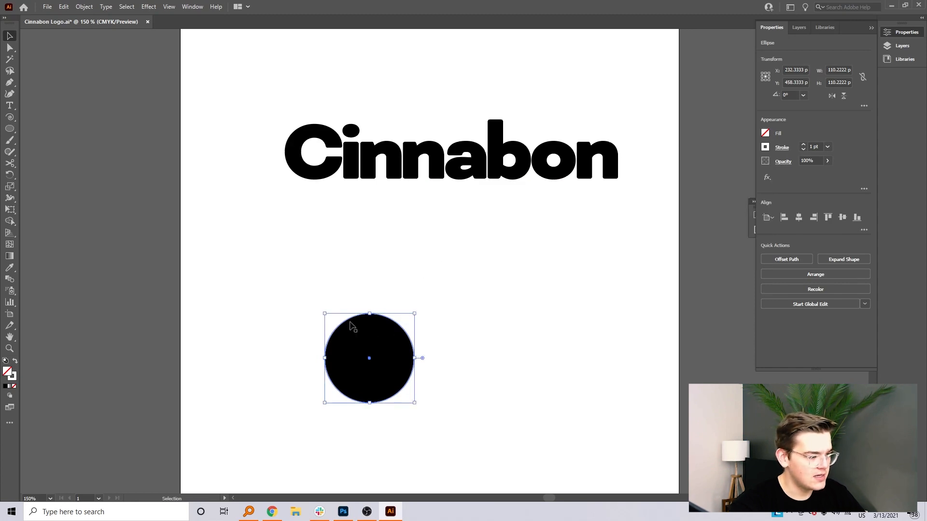
pyautogui.moveTo(372, 312); pyautogui.dragTo(369, 355)
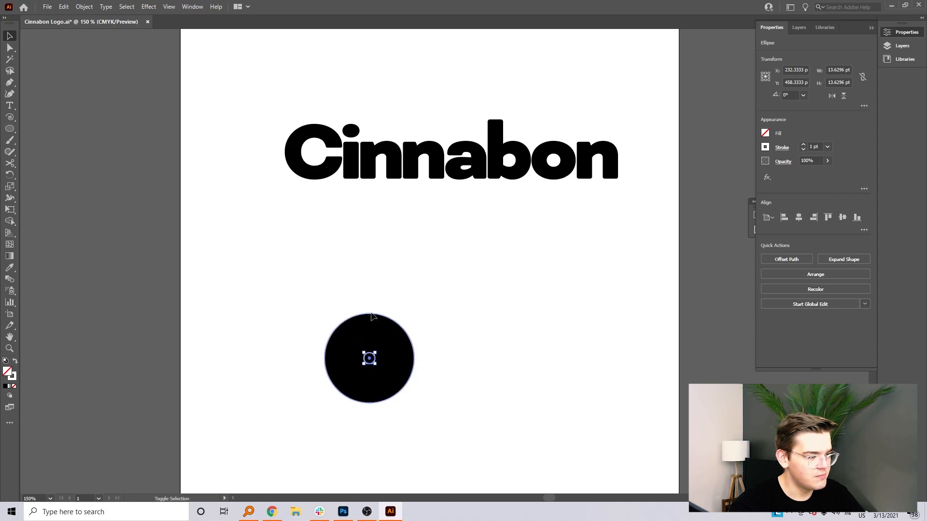
pyautogui.keyDown('shift'); pyautogui.click(373, 316); pyautogui.keyUp('shift')
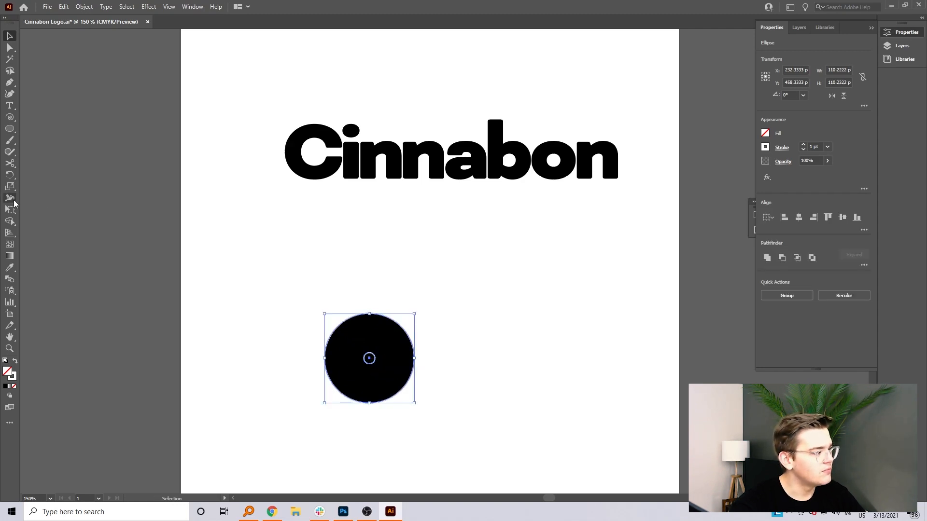
# Try to blend the small inner circle with the outer outline over the black circle.
pyautogui.click(9, 278)
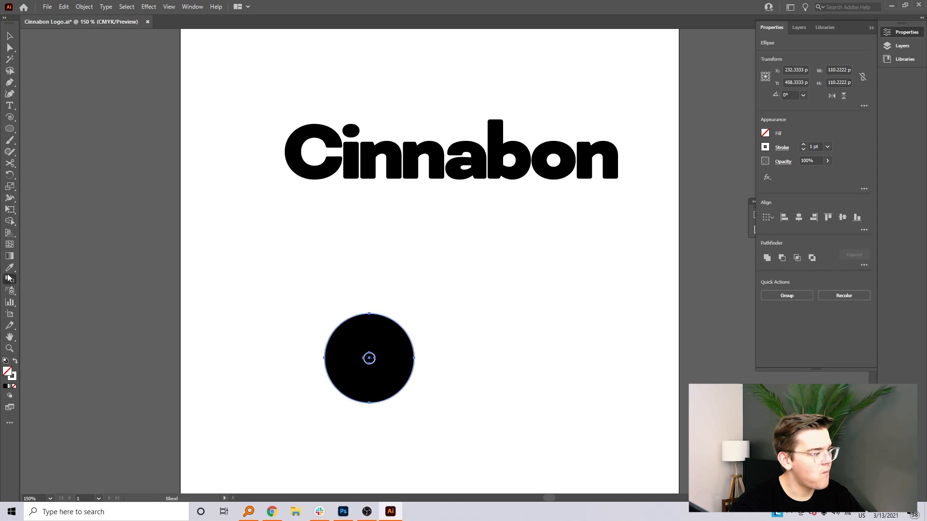
pyautogui.click(369, 352)
pyautogui.click(369, 314)
pyautogui.hotkey('ctrl', 'z')
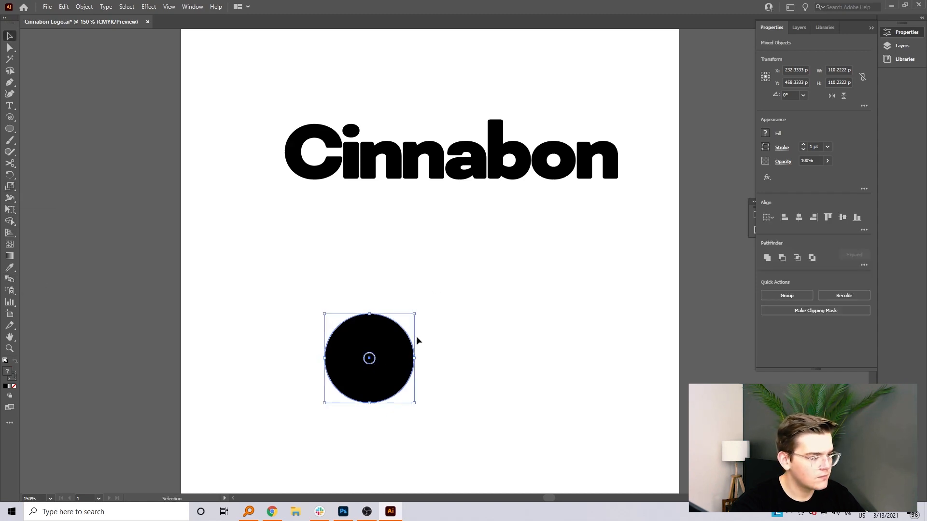
# Move the circles off the artboard and separate the black circle with its white outline from the small circle.
pyautogui.press('v')
pyautogui.moveTo(401, 338); pyautogui.dragTo(135, 308)
pyautogui.click(166, 238)
pyautogui.click(103, 285)
pyautogui.press('w')
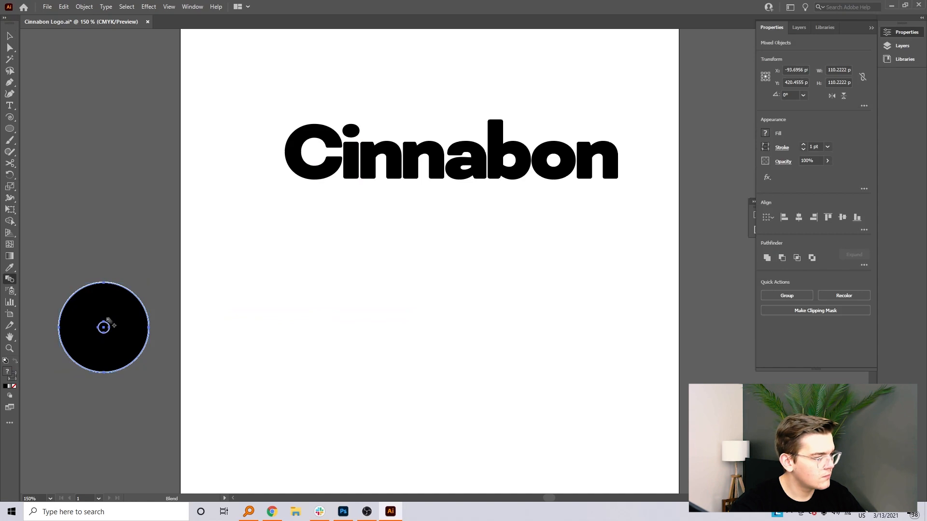
pyautogui.press('v')
pyautogui.click(163, 309)
pyautogui.moveTo(107, 330); pyautogui.dragTo(114, 196)
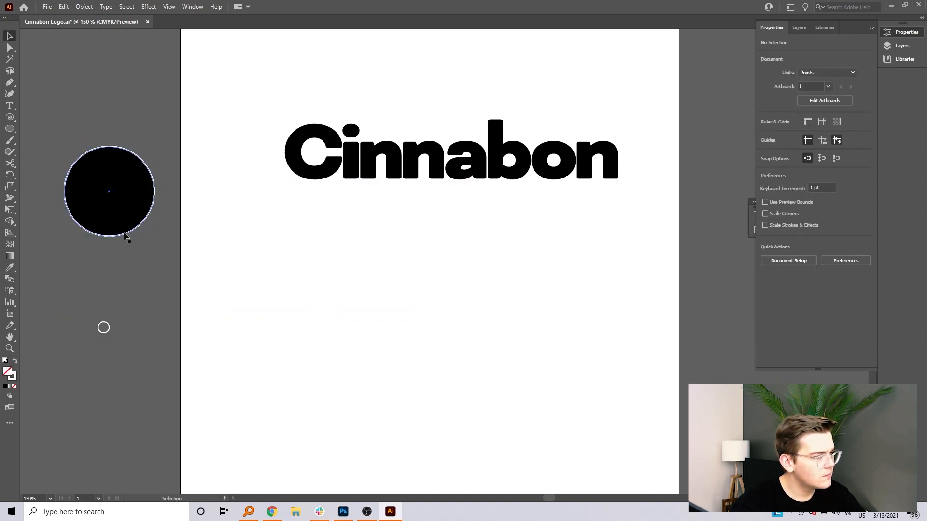
pyautogui.moveTo(124, 231); pyautogui.dragTo(132, 287)
pyautogui.hotkey('ctrl', 'z')
# Copy the large white outline off the black circle, place it near the small circle, and delete the unwanted copies.
pyautogui.hotkey('ctrl', 'c')
pyautogui.hotkey('ctrl', 'v')
pyautogui.moveTo(470, 293); pyautogui.dragTo(169, 319)
pyautogui.press('Delete')
pyautogui.click(127, 232)
pyautogui.hotkey('ctrl', 'c')
pyautogui.hotkey('ctrl', 'v')
pyautogui.moveTo(449, 286); pyautogui.dragTo(171, 413)
pyautogui.doubleClick(171, 412)
pyautogui.click(171, 412)
pyautogui.press('Delete')
pyautogui.doubleClick(136, 332)
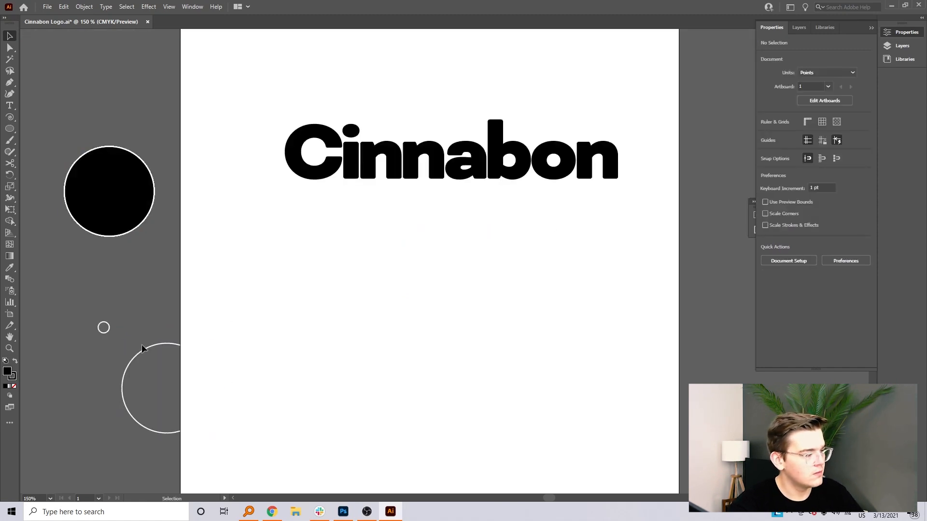
# Centre-align the large outline circle and the small circle horizontally and vertically, and blend between them.
pyautogui.moveTo(146, 349); pyautogui.dragTo(80, 282)
pyautogui.keyDown('shift'); pyautogui.click(104, 322); pyautogui.keyUp('shift')
pyautogui.click(799, 218)
pyautogui.click(843, 218)
pyautogui.press('w')
pyautogui.click(124, 287)
pyautogui.click(104, 320)
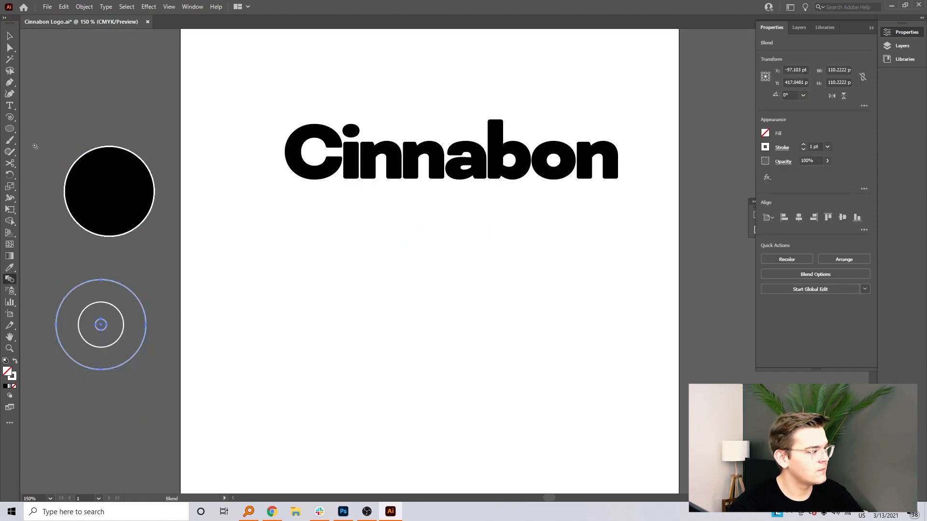
# Set the circle blend's spacing to Specified Steps with 3 steps.
pyautogui.doubleClick(13, 278)
pyautogui.click(109, 118)
pyautogui.click(107, 135)
pyautogui.write('3')
pyautogui.click(119, 163)
# Centre the ring blend on the black circle and place both on the artboard below the wordmark.
pyautogui.press('v')
pyautogui.moveTo(104, 314)
pyautogui.mouseDown()
pyautogui.moveTo(105, 158)
pyautogui.moveTo(110, 322)
pyautogui.mouseUp()
pyautogui.click(135, 216)
pyautogui.click(134, 234)
pyautogui.click(136, 208)
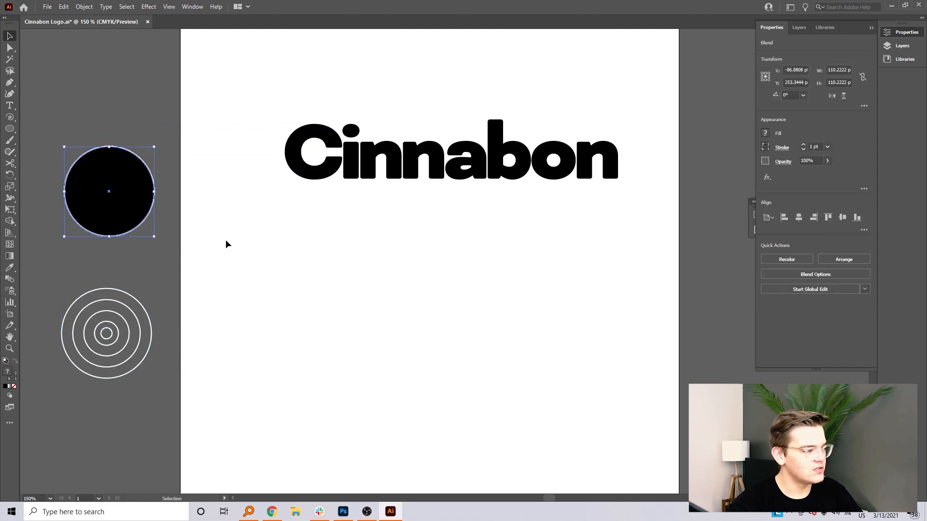
pyautogui.doubleClick(130, 205)
pyautogui.click(147, 216)
pyautogui.click(191, 267)
pyautogui.doubleClick(191, 273)
pyautogui.moveTo(109, 338)
pyautogui.mouseDown()
pyautogui.moveTo(107, 187)
pyautogui.moveTo(348, 254)
pyautogui.moveTo(364, 303)
pyautogui.mouseUp()
pyautogui.click(403, 307)
# Set the white ring blend's stroke weight to 3 pt.
pyautogui.click(370, 299)
pyautogui.click(803, 145)
pyautogui.click(803, 144)
pyautogui.click(404, 307)
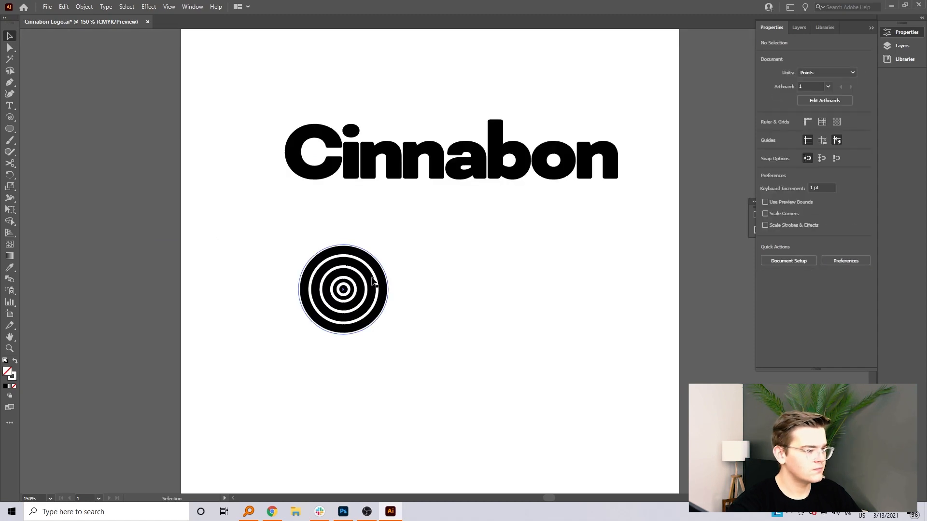
pyautogui.click(302, 283)
pyautogui.click(781, 148)
pyautogui.click(730, 199)
pyautogui.click(505, 305)
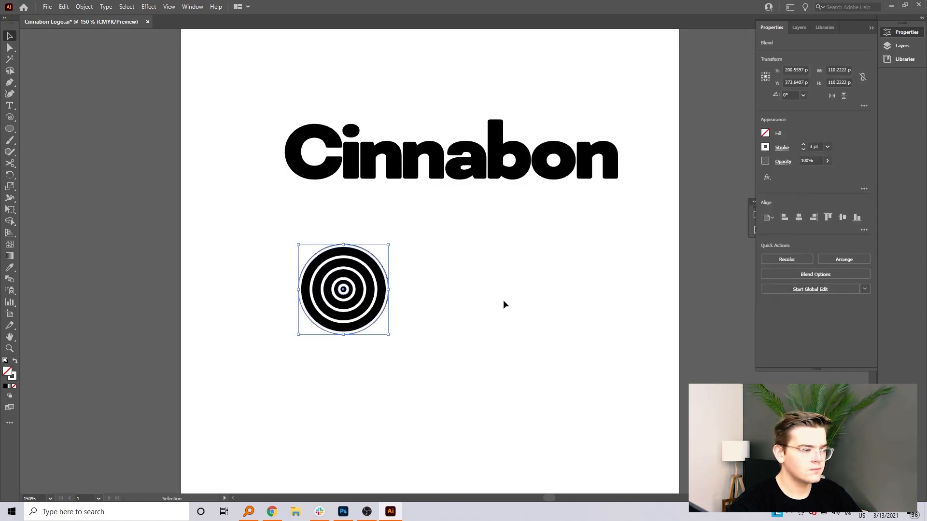
# Scale the ring blend from its centre to about 112.7 pt so its outer ring surrounds the black circle.
pyautogui.click(344, 294)
pyautogui.click(270, 238)
pyautogui.click(344, 246)
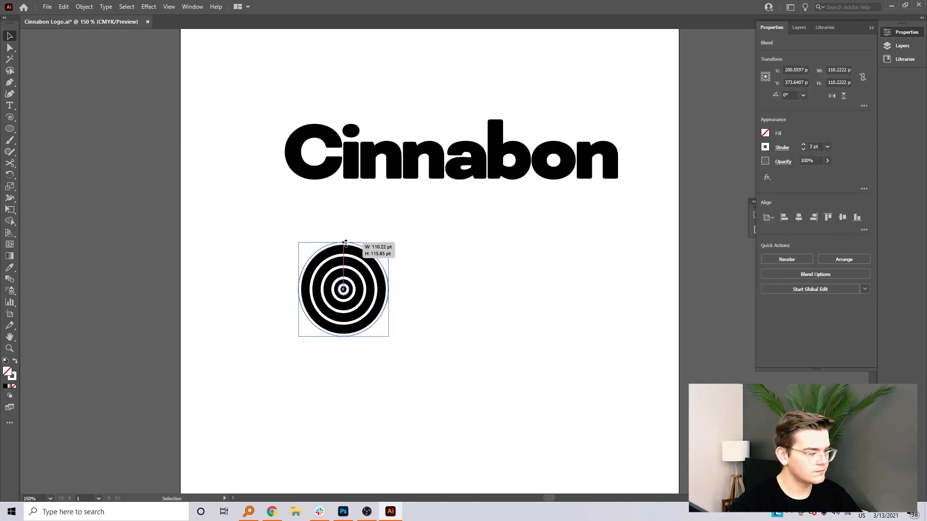
pyautogui.click(551, 309)
pyautogui.hotkey('ctrl', '+')
pyautogui.hotkey('ctrl', '+')
pyautogui.hotkey('ctrl', '+')
pyautogui.hotkey('ctrl', '+')
pyautogui.moveTo(331, 310); pyautogui.dragTo(610, 259)
pyautogui.click(322, 144)
pyautogui.moveTo(322, 143); pyautogui.dragTo(321, 140)
pyautogui.click(255, 145)
pyautogui.click(250, 155)
# Reduce the ring blend to 2 specified steps.
pyautogui.press('w')
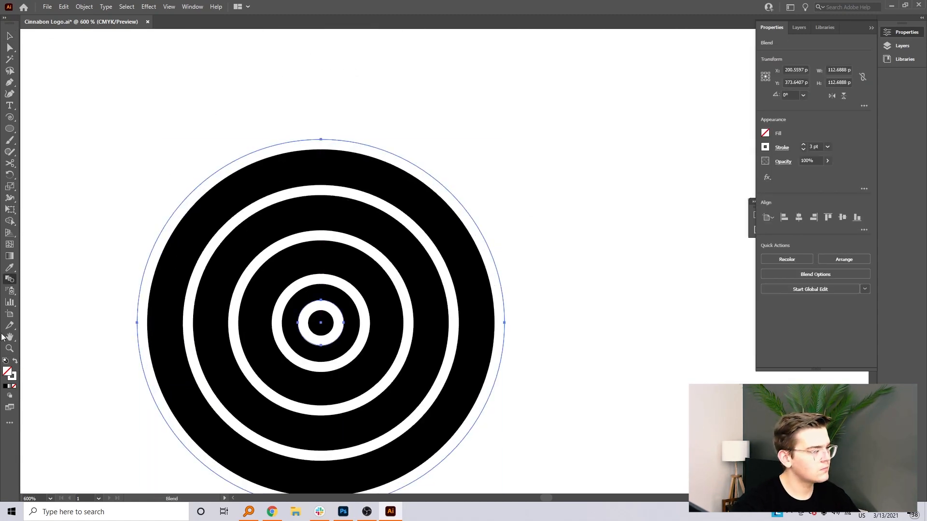
pyautogui.doubleClick(10, 280)
pyautogui.click(121, 119)
pyautogui.click(112, 138)
pyautogui.click(164, 118)
pyautogui.scroll(-1, 164, 119)
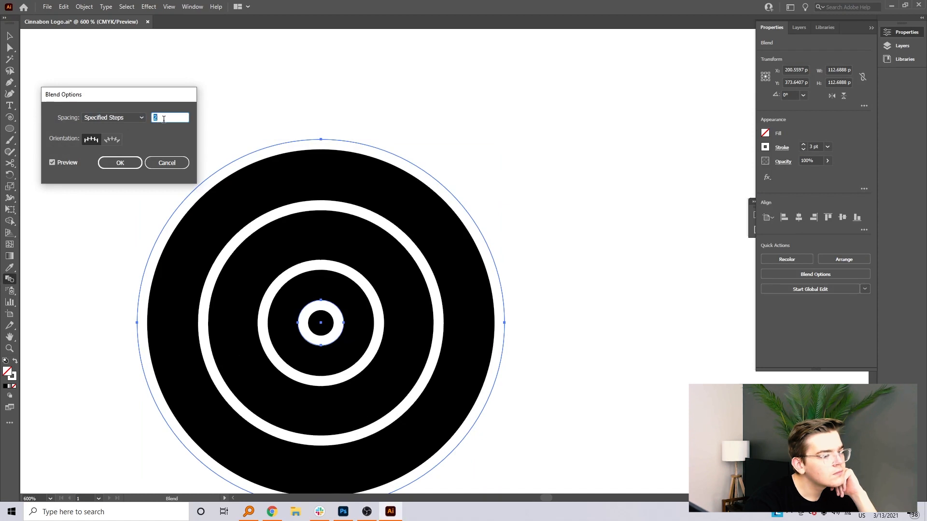
pyautogui.scroll(5, 163, 119)
pyautogui.scroll(-5, 163, 119)
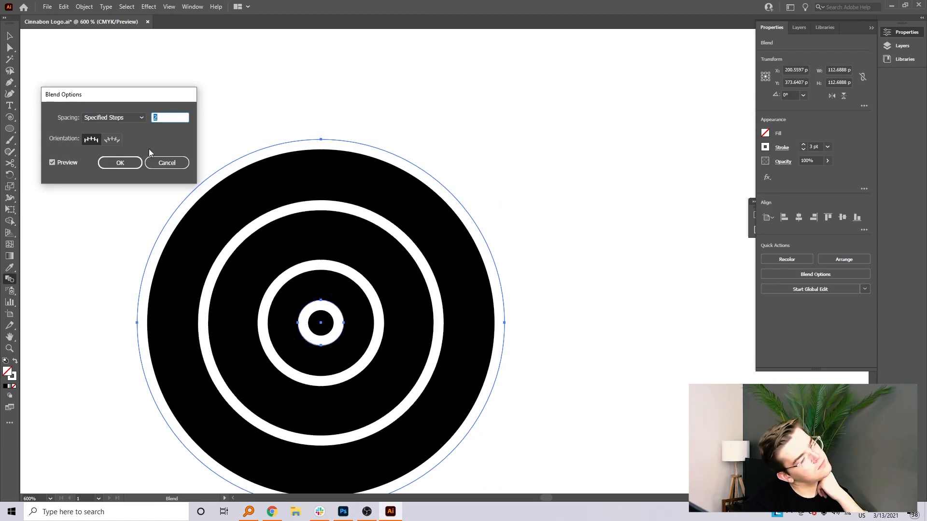
pyautogui.press('Return')
pyautogui.press('v')
pyautogui.click(97, 75)
# Move the whole ring icon further down and to the right, away from the wordmark.
pyautogui.hotkey('ctrl', '-')
pyautogui.hotkey('ctrl', '-')
pyautogui.hotkey('ctrl', '-')
pyautogui.hotkey('ctrl', '-')
pyautogui.hotkey('ctrl', '-')
pyautogui.hotkey('ctrl', '-')
pyautogui.hotkey('ctrl', '+')
pyautogui.hotkey('ctrl', '+')
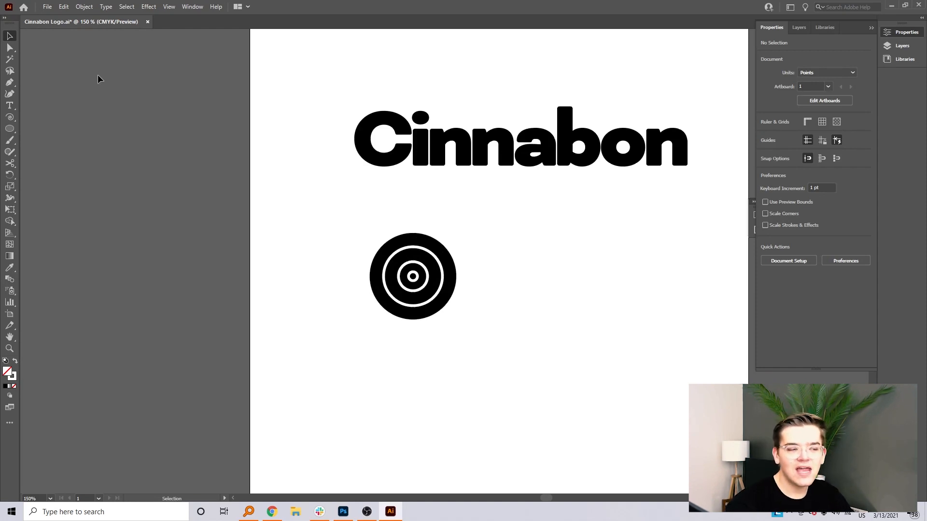
pyautogui.moveTo(396, 261); pyautogui.dragTo(471, 356)
pyautogui.moveTo(440, 298); pyautogui.dragTo(563, 399)
# Place a copy of the ring icon, scaled to about 77.6 pt, directly in front of the wordmark's C.
pyautogui.hotkey('ctrl', 'c')
pyautogui.hotkey('ctrl', 'v')
pyautogui.moveTo(467, 287); pyautogui.dragTo(332, 154)
pyautogui.hotkey('ctrl', 'z')
pyautogui.hotkey('ctrl', 'z')
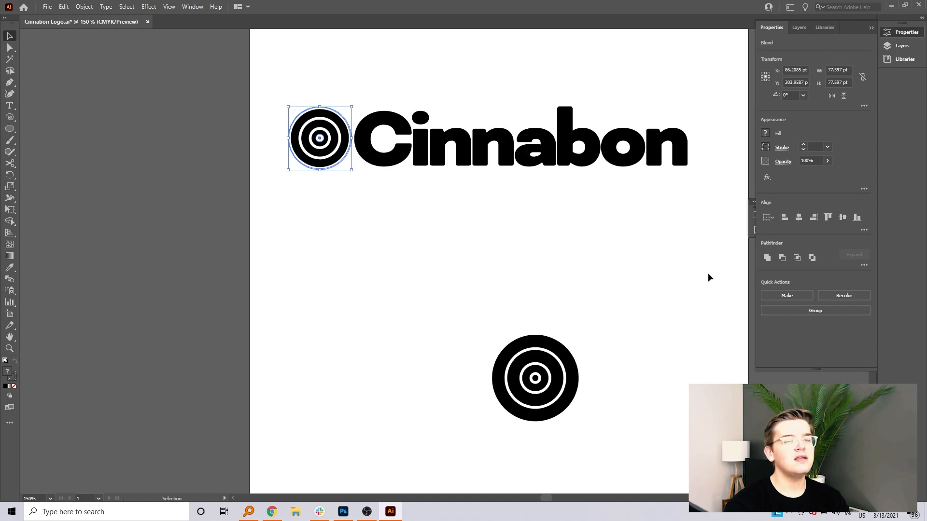
pyautogui.click(702, 274)
# Thin the ring stroke of the icon beside the wordmark to 1.5 pt.
pyautogui.click(330, 144)
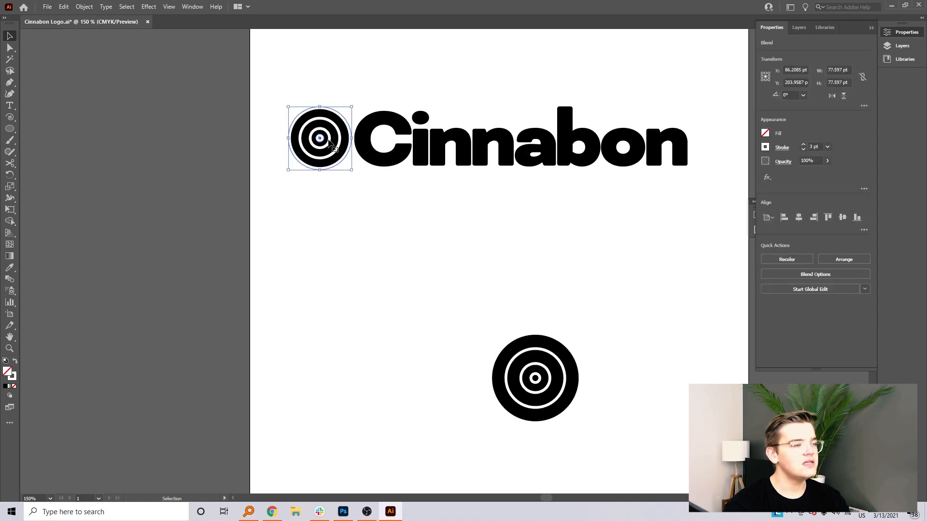
pyautogui.click(804, 151)
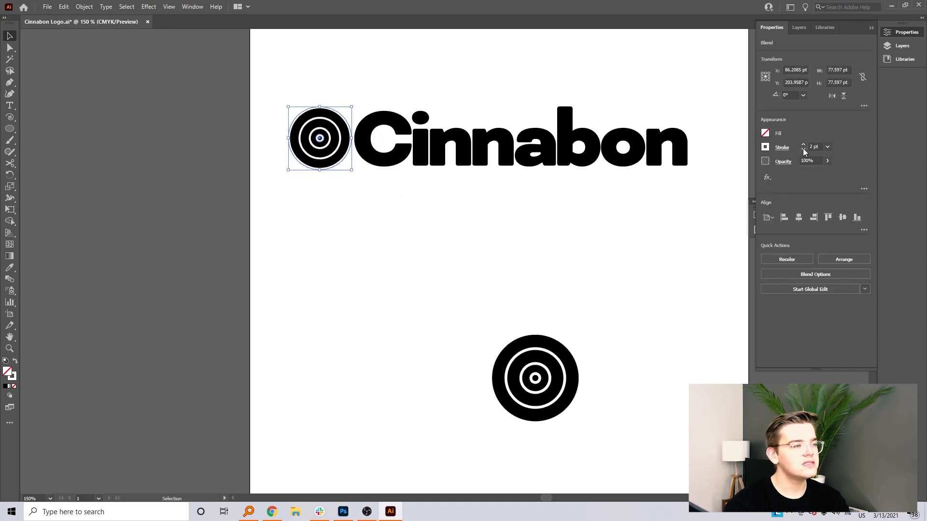
pyautogui.click(583, 232)
pyautogui.moveTo(564, 288); pyautogui.dragTo(487, 372)
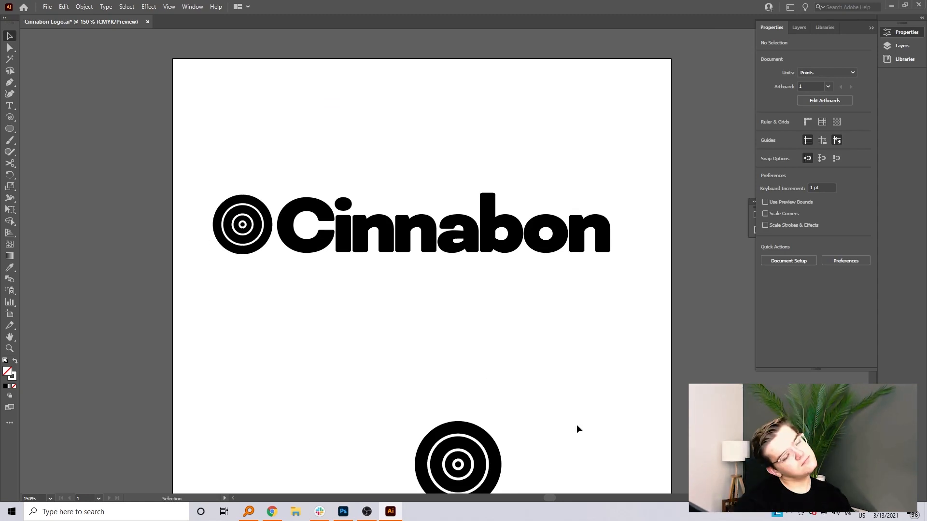
pyautogui.click(246, 256)
pyautogui.click(804, 149)
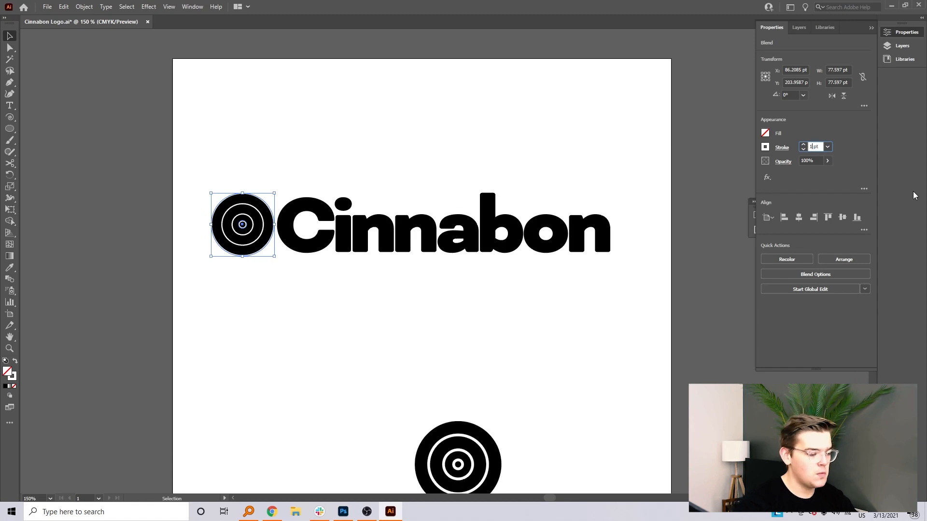
pyautogui.write('.5')
pyautogui.press('Return')
pyautogui.click(539, 279)
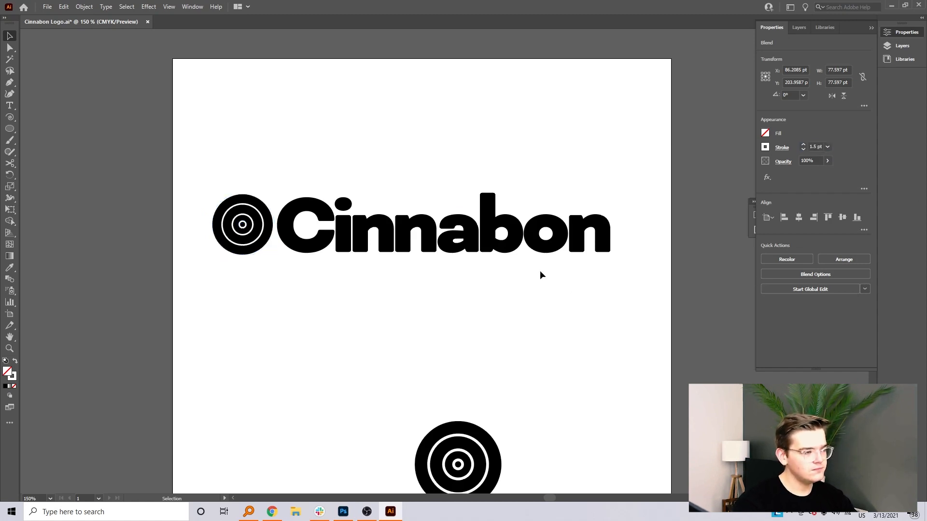
# Delete the large ring icon and place a duplicate of the small icon below the wordmark.
pyautogui.moveTo(574, 520); pyautogui.dragTo(582, 498)
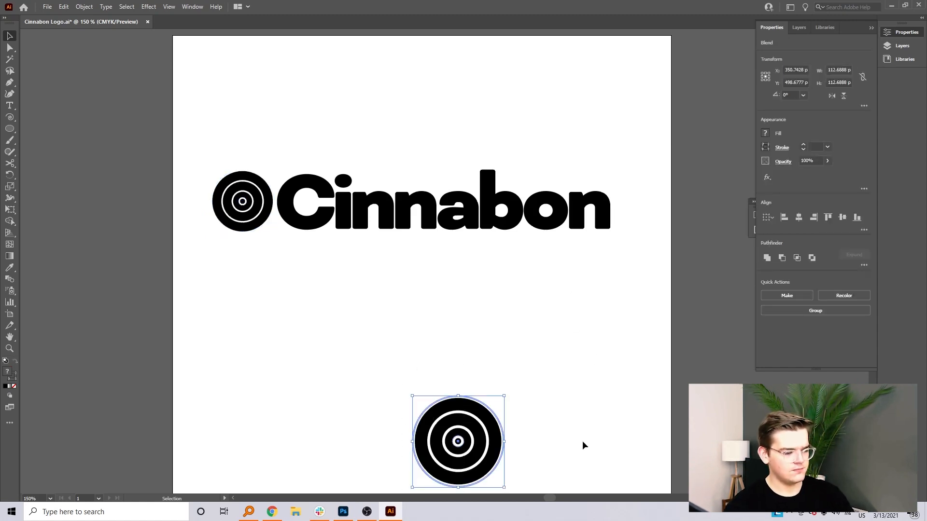
pyautogui.press('Delete')
pyautogui.moveTo(227, 153); pyautogui.dragTo(257, 262)
pyautogui.hotkey('ctrl', 'c')
pyautogui.hotkey('ctrl', 'v')
pyautogui.moveTo(447, 281); pyautogui.dragTo(477, 346)
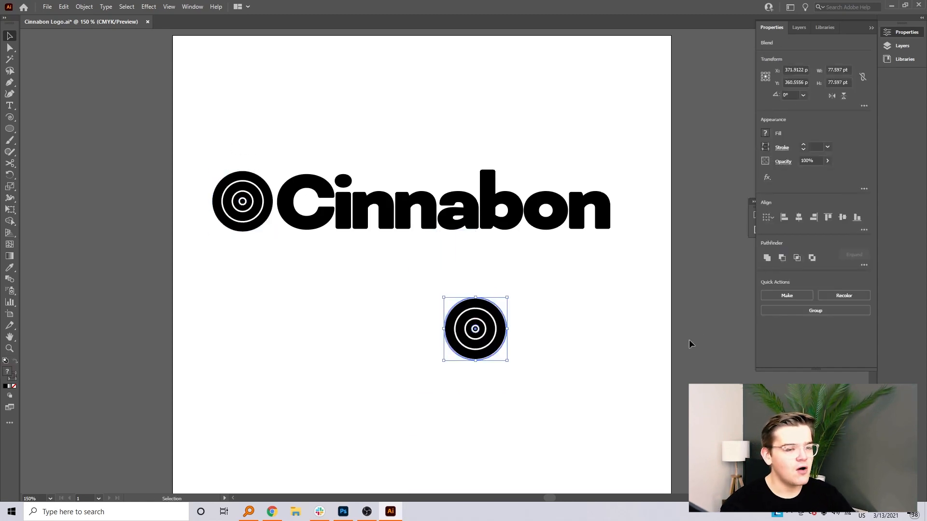
# Expand the appearance of the white ring blend in the duplicated icon below the wordmark.
pyautogui.click(576, 352)
pyautogui.click(483, 332)
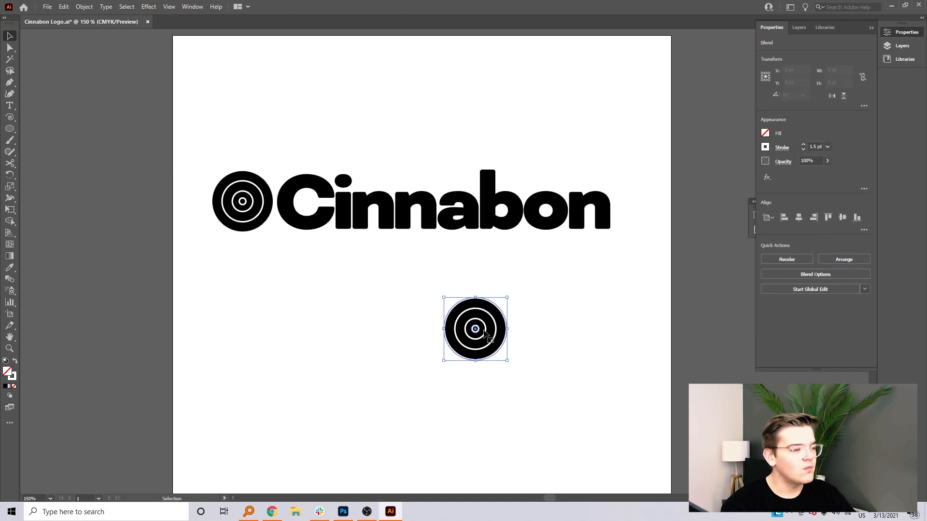
pyautogui.click(84, 6)
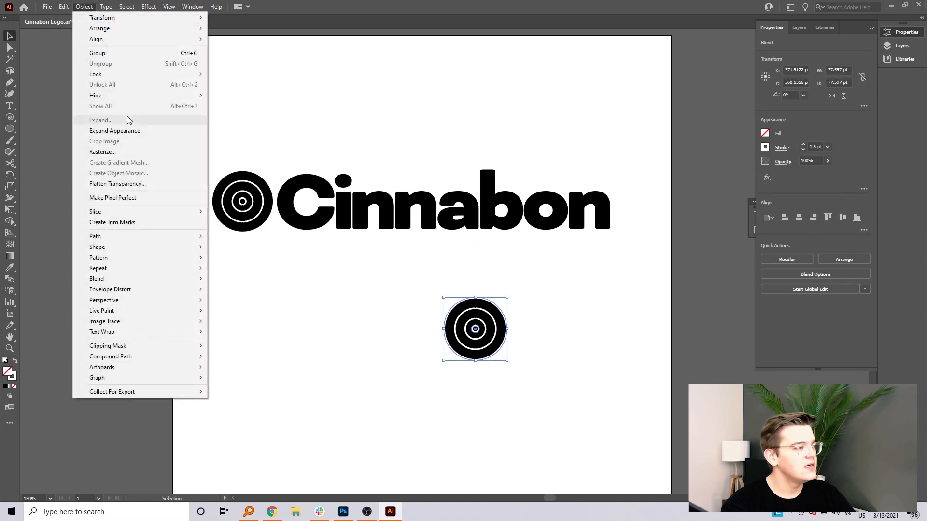
pyautogui.click(131, 129)
pyautogui.click(559, 356)
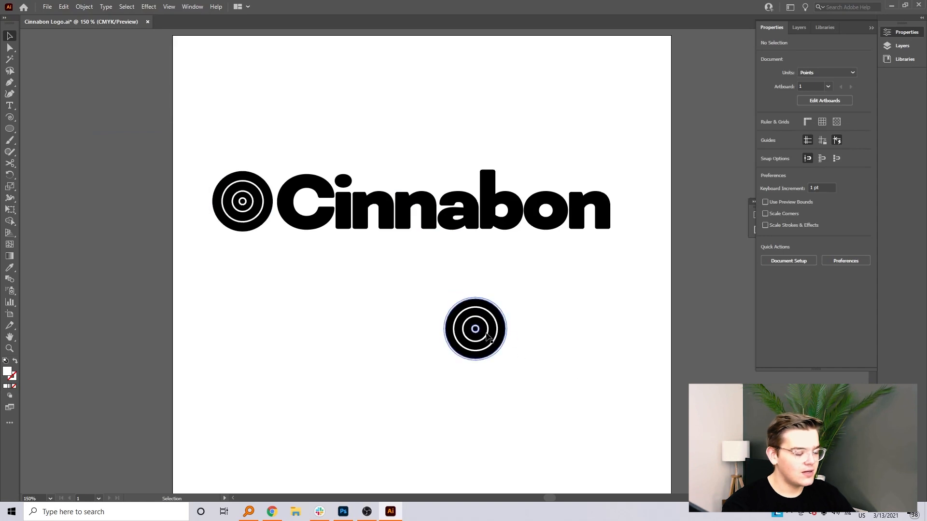
# Duplicate the expanded ring icon and move the copy down and to the right, clear of the original.
pyautogui.hotkey('ctrl', '+')
pyautogui.hotkey('ctrl', '+')
pyautogui.hotkey('ctrl', '+')
pyautogui.moveTo(518, 347); pyautogui.dragTo(346, 146)
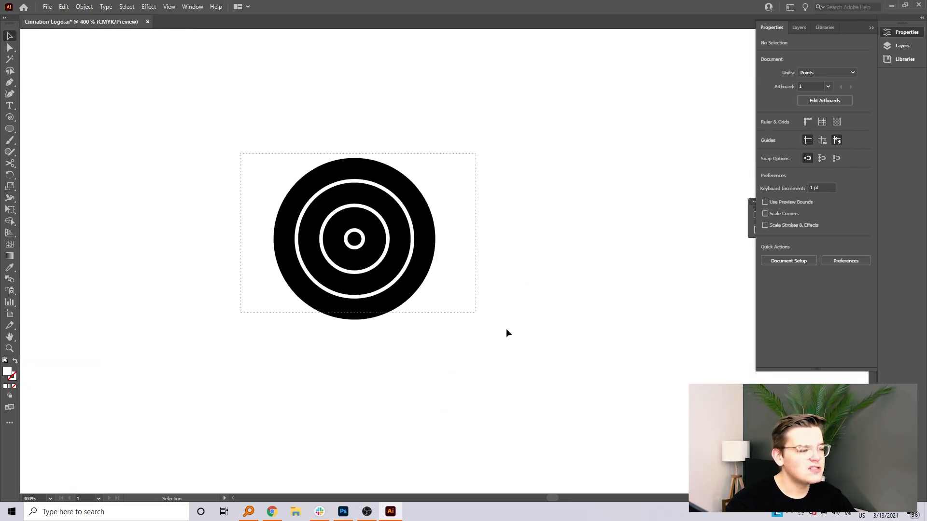
pyautogui.hotkey('ctrl', 'a')
pyautogui.moveTo(345, 259); pyautogui.dragTo(434, 281)
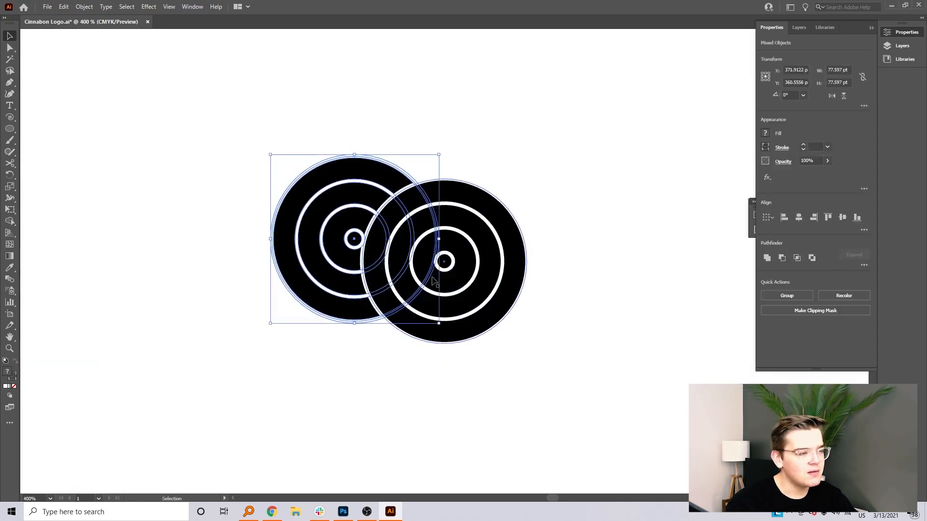
pyautogui.moveTo(529, 327); pyautogui.dragTo(528, 326)
pyautogui.click(528, 326)
pyautogui.moveTo(464, 361); pyautogui.dragTo(464, 361)
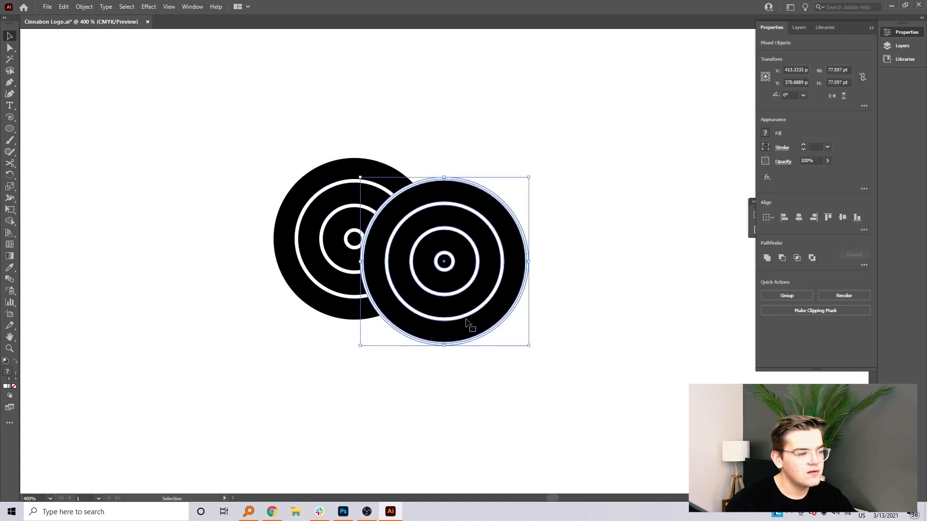
pyautogui.moveTo(468, 324); pyautogui.dragTo(634, 351)
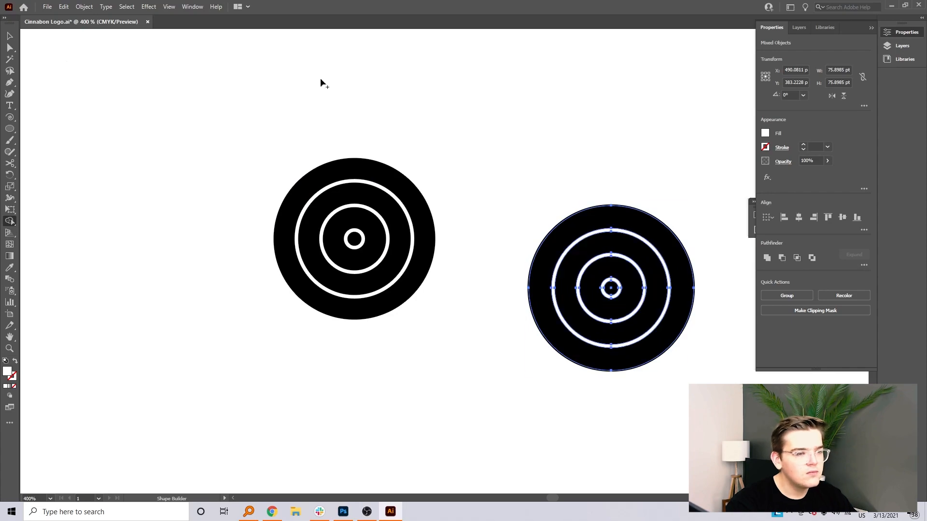
# Undo the last Shape Builder edit, then cut the copied ring icon and paste it beside the original.
pyautogui.click(608, 203)
pyautogui.hotkey('ctrl', 'z')
pyautogui.click(582, 182)
pyautogui.hotkey('ctrl', '=')
pyautogui.hotkey('ctrl', '=')
pyautogui.hotkey('ctrl', '=')
pyautogui.moveTo(396, 129); pyautogui.dragTo(772, 462)
pyautogui.hotkey('ctrl', 'x')
pyautogui.moveTo(253, 324); pyautogui.dragTo(453, 357)
pyautogui.hotkey('ctrl', 'v')
pyautogui.moveTo(511, 296); pyautogui.dragTo(731, 324)
# Use the Shape Builder tool to turn the pasted icon's three black bands and centre disc into separate white shapes.
pyautogui.click(10, 222)
pyautogui.click(454, 310)
pyautogui.click(526, 305)
pyautogui.click(599, 303)
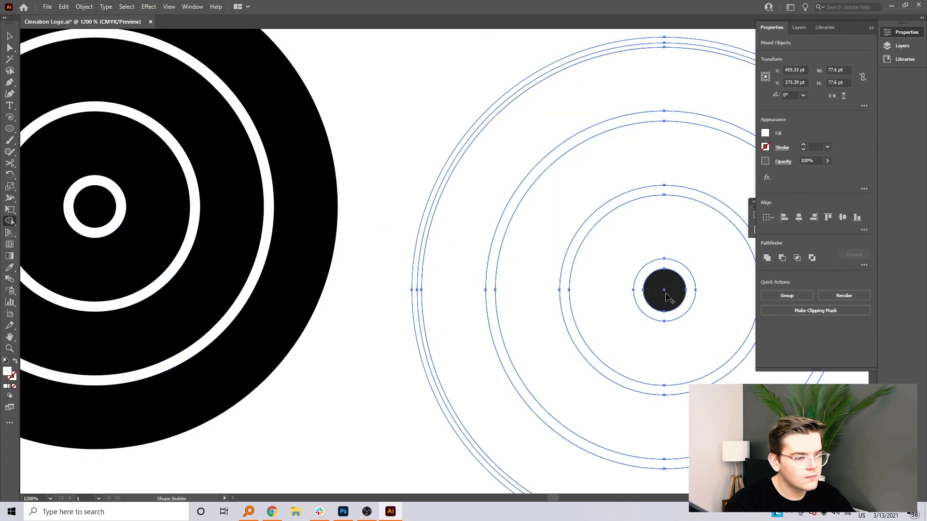
pyautogui.click(673, 298)
# Fill the pasted icon's three wide bands and centre disc with black.
pyautogui.press('v')
pyautogui.click(393, 402)
pyautogui.doubleClick(491, 389)
pyautogui.click(491, 389)
pyautogui.keyDown('shift'); pyautogui.click(555, 367); pyautogui.keyUp('shift')
pyautogui.keyDown('shift'); pyautogui.click(624, 331); pyautogui.keyUp('shift')
pyautogui.keyDown('shift'); pyautogui.click(658, 298); pyautogui.keyUp('shift')
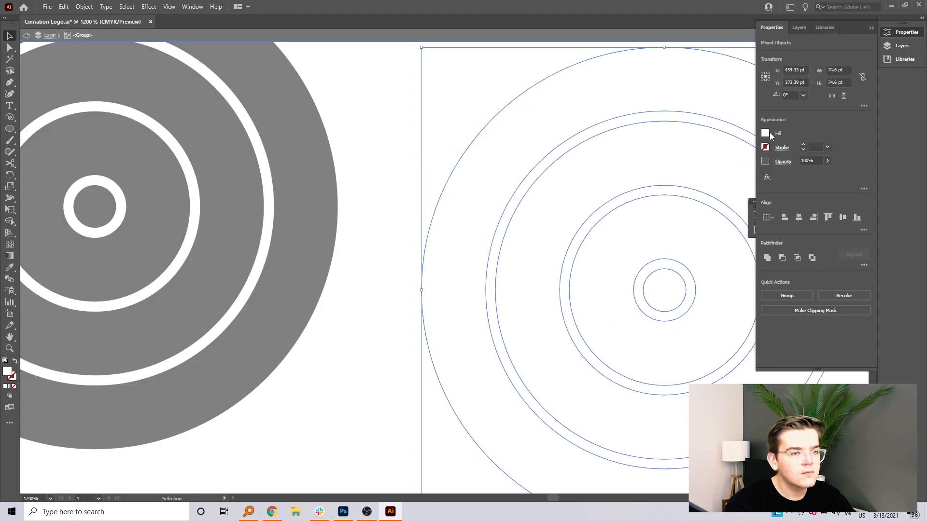
pyautogui.click(766, 132)
pyautogui.click(680, 167)
pyautogui.click(407, 360)
pyautogui.hotkey('ctrl', '-')
pyautogui.hotkey('ctrl', '-')
pyautogui.hotkey('ctrl', '-')
pyautogui.moveTo(454, 277); pyautogui.dragTo(714, 312)
pyautogui.doubleClick(465, 155)
pyautogui.moveTo(464, 155); pyautogui.dragTo(398, 383)
pyautogui.press('Delete')
pyautogui.hotkey('ctrl', 'z')
pyautogui.hotkey('ctrl', 'z')
pyautogui.moveTo(459, 223); pyautogui.dragTo(640, 107)
pyautogui.hotkey('ctrl', 'z')
pyautogui.hotkey('ctrl', 'z')
# Paste a copy of the separated icon, delete the stray shapes around it, and undo the last deletion.
pyautogui.click(566, 392)
pyautogui.click(677, 358)
pyautogui.doubleClick(677, 357)
pyautogui.hotkey('ctrl', 'c')
pyautogui.doubleClick(576, 342)
pyautogui.hotkey('ctrl', 'v')
pyautogui.moveTo(429, 181); pyautogui.dragTo(482, 298)
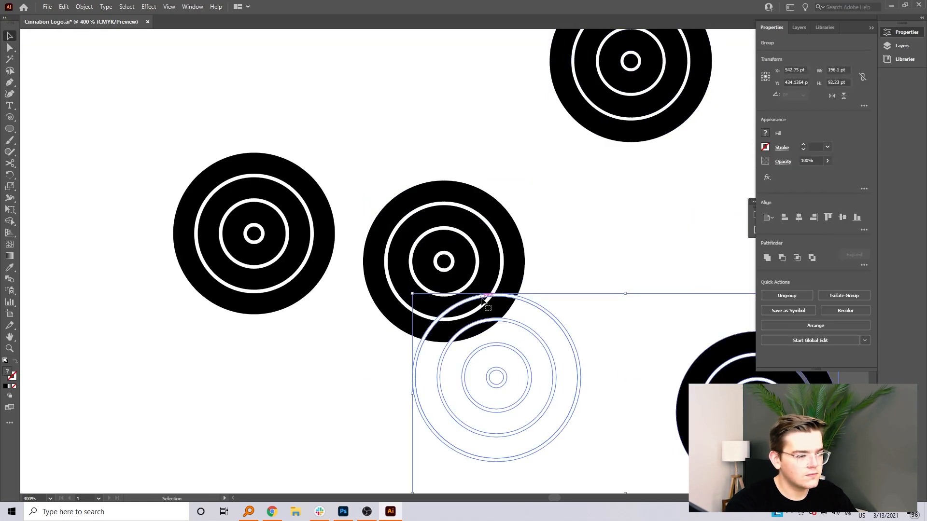
pyautogui.press('Delete')
pyautogui.moveTo(413, 128); pyautogui.dragTo(464, 366)
pyautogui.press('Delete')
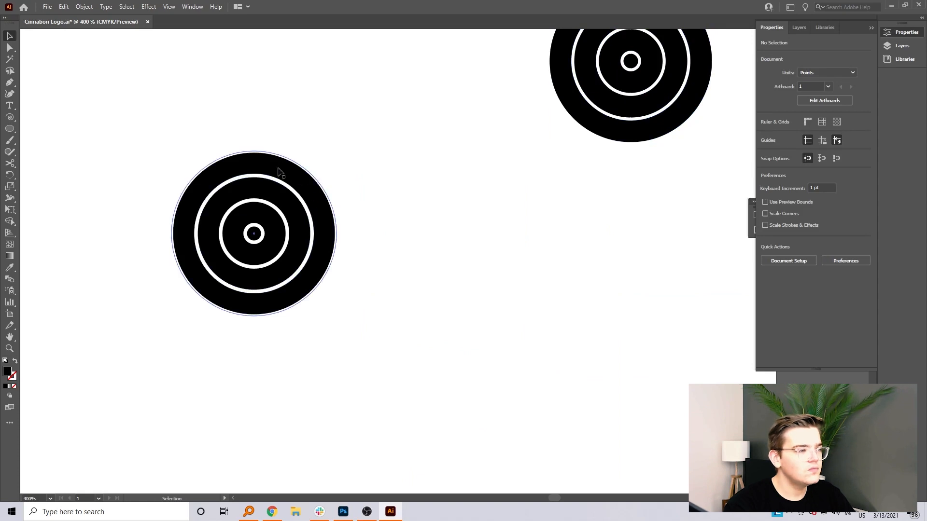
pyautogui.press('a')
pyautogui.hotkey('ctrl', 'z')
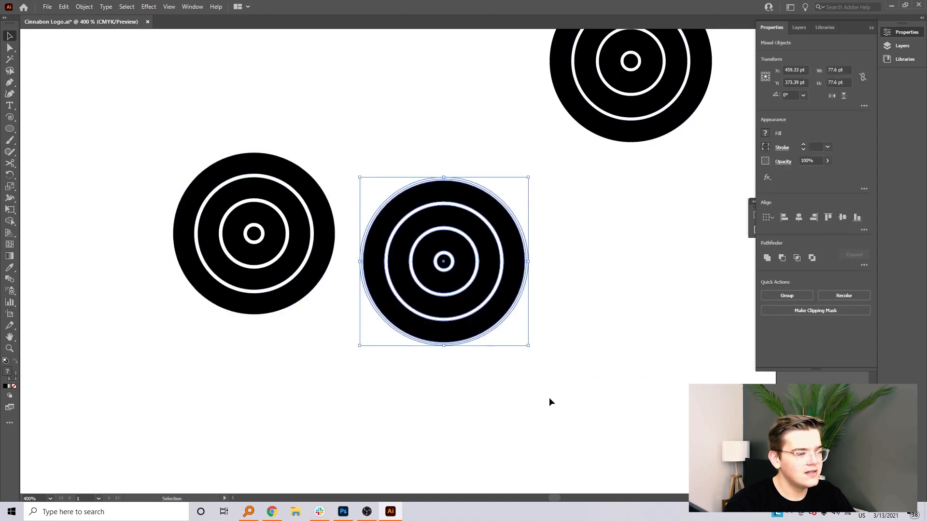
# Remove the pasted icon's black bands and centre disc, and fill its remaining thin rings with black.
pyautogui.click(549, 400)
pyautogui.moveTo(430, 336); pyautogui.dragTo(672, 443)
pyautogui.press('Delete')
pyautogui.scroll(-1, 629, 246)
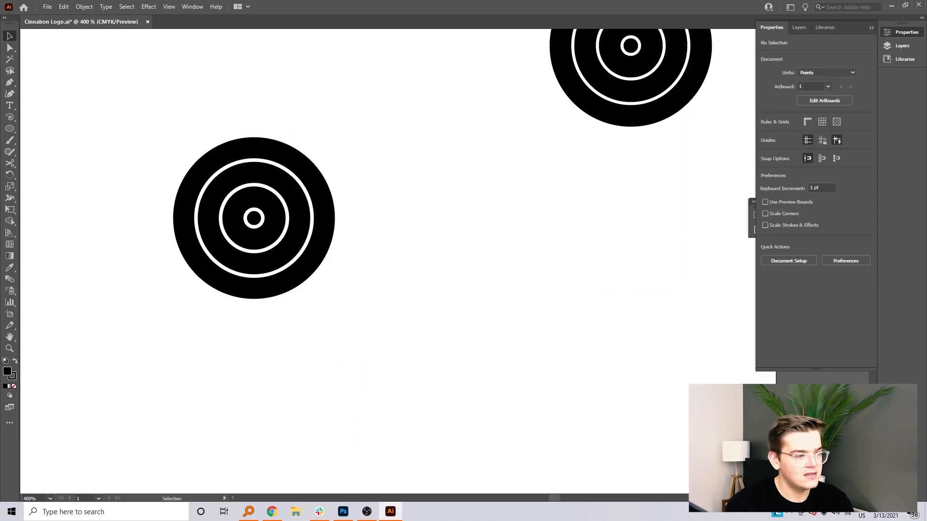
pyautogui.moveTo(425, 123); pyautogui.dragTo(454, 379)
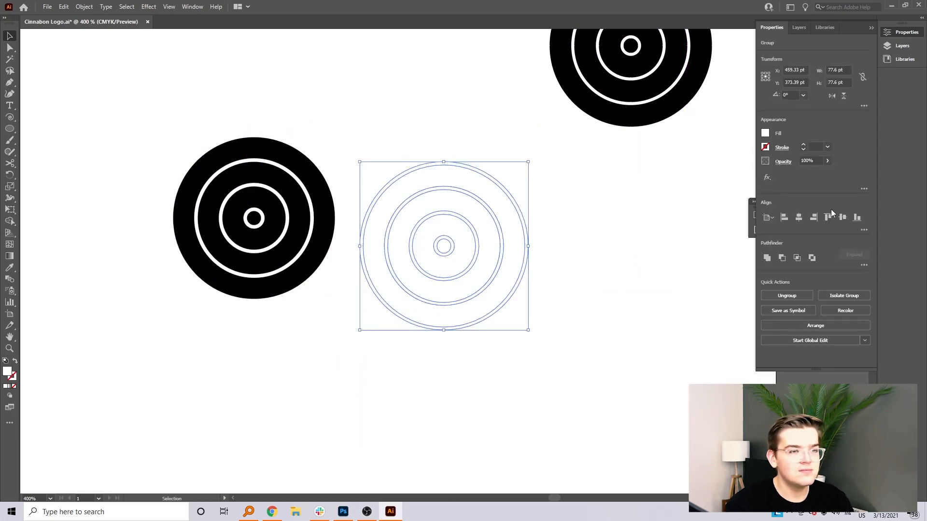
pyautogui.click(766, 134)
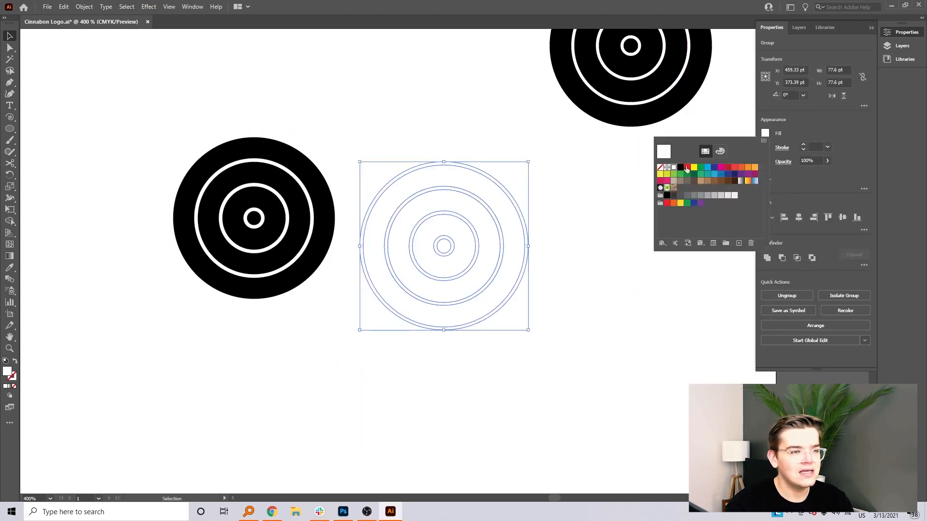
pyautogui.click(680, 169)
pyautogui.click(453, 132)
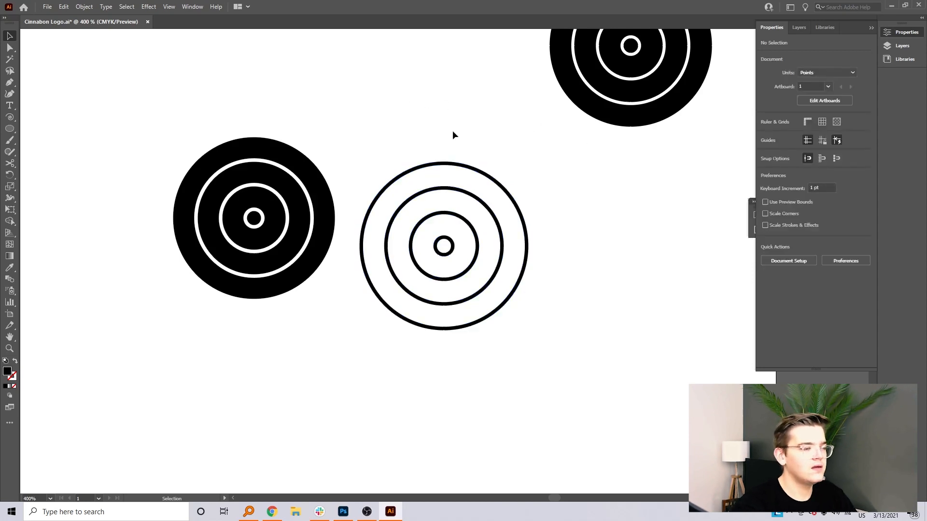
# Replace the ring icon beside the wordmark with the thinner-lined icon that sits below the wordmark's final letter.
pyautogui.hotkey('ctrl', '-')
pyautogui.hotkey('ctrl', '-')
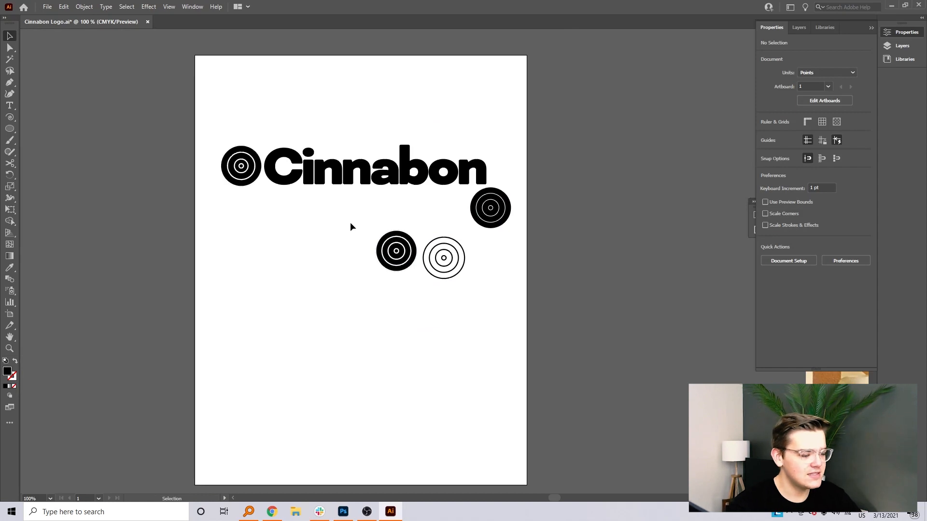
pyautogui.hotkey('ctrl', '+')
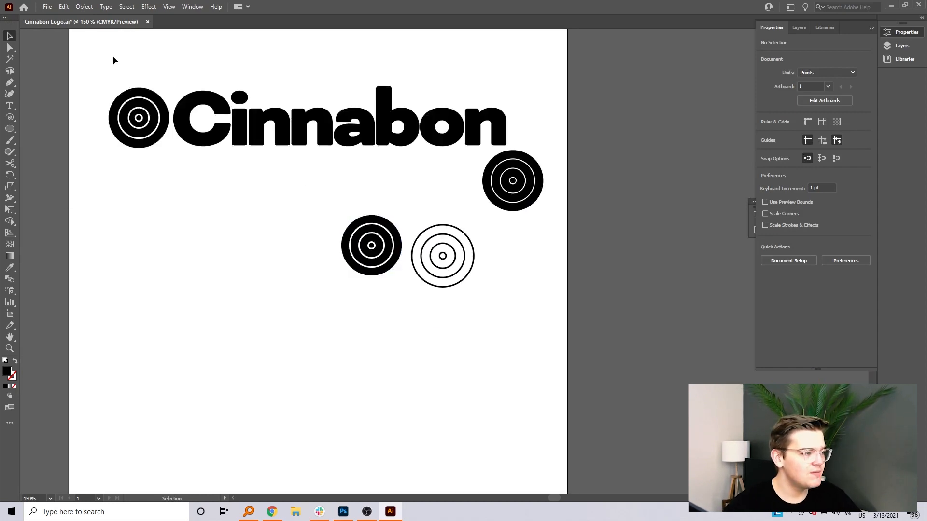
pyautogui.moveTo(113, 57); pyautogui.dragTo(149, 163)
pyautogui.press('Delete')
pyautogui.moveTo(520, 184); pyautogui.dragTo(520, 187)
pyautogui.hotkey('ctrl', 'z')
pyautogui.click(592, 213)
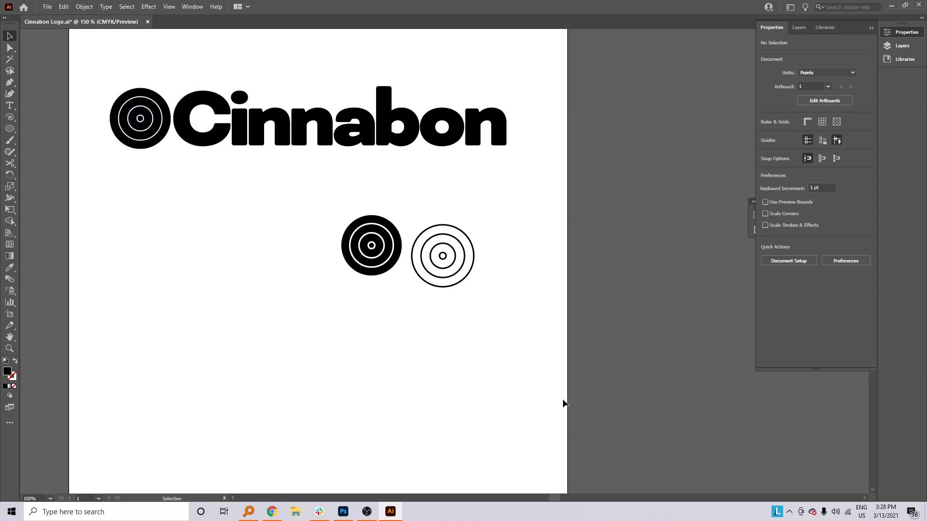
# Move the two spare ring icons from beneath the wordmark to the pasteboard right of the artboard.
pyautogui.moveTo(564, 404); pyautogui.dragTo(360, 232)
pyautogui.click(404, 262)
pyautogui.moveTo(502, 318); pyautogui.dragTo(377, 236)
pyautogui.moveTo(466, 278); pyautogui.dragTo(365, 321)
# Paste a copy of the ring icon that sits beside the wordmark.
pyautogui.click(146, 136)
pyautogui.hotkey('ctrl', 'c')
pyautogui.hotkey('ctrl', 'v')
# Draw a rectangle over the lower-right quarter of the copied icon, with its corner at the icon's centre.
pyautogui.hotkey('ctrl', '=')
pyautogui.hotkey('ctrl', '=')
pyautogui.hotkey('ctrl', '=')
pyautogui.rightClick(10, 130)
pyautogui.click(7, 82)
pyautogui.rightClick(12, 130)
pyautogui.click(43, 130)
pyautogui.moveTo(446, 376)
pyautogui.mouseDown()
pyautogui.moveTo(592, 259)
pyautogui.moveTo(617, 258)
pyautogui.mouseUp()
pyautogui.press('v')
pyautogui.moveTo(553, 295); pyautogui.dragTo(550, 299)
# Cut the covered quarter out of the icon with Shape Builder and rotate the icon 45° so its opening faces right.
pyautogui.moveTo(686, 391); pyautogui.dragTo(317, 205)
pyautogui.hotkey('shift', 'm')
pyautogui.moveTo(597, 406); pyautogui.dragTo(448, 265)
pyautogui.press('v')
pyautogui.moveTo(529, 178); pyautogui.dragTo(441, 126)
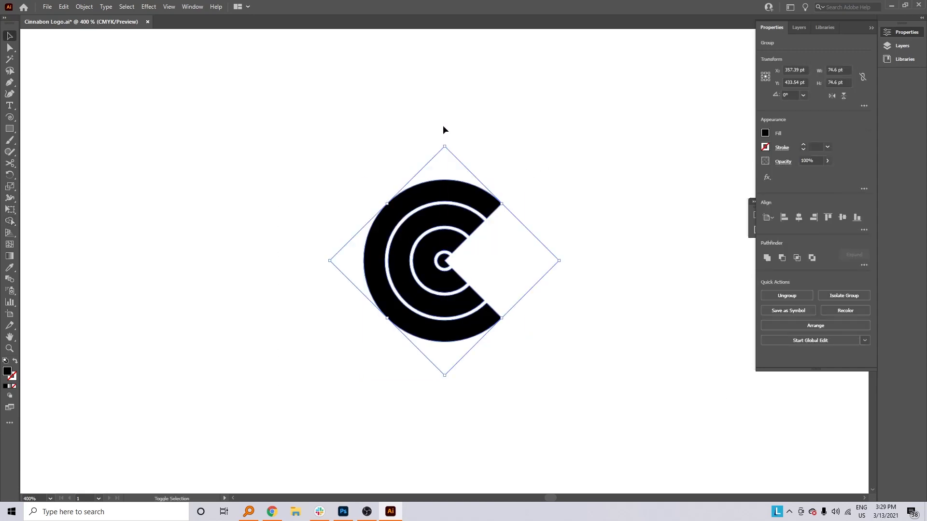
pyautogui.click(642, 190)
# Move the C-shaped ring icon to the area below the wordmark's ring icon.
pyautogui.hotkey('ctrl', '-')
pyautogui.hotkey('ctrl', '-')
pyautogui.hotkey('ctrl', '-')
pyautogui.moveTo(642, 189); pyautogui.dragTo(578, 310)
pyautogui.click(389, 406)
pyautogui.moveTo(389, 406); pyautogui.dragTo(190, 321)
# Paste a copy of the Cinnabon wordmark without its C and place it level with the C-shaped icon.
pyautogui.moveTo(255, 261); pyautogui.dragTo(627, 170)
pyautogui.hotkey('ctrl', 'c')
pyautogui.hotkey('ctrl', 'v')
pyautogui.rightClick(365, 264)
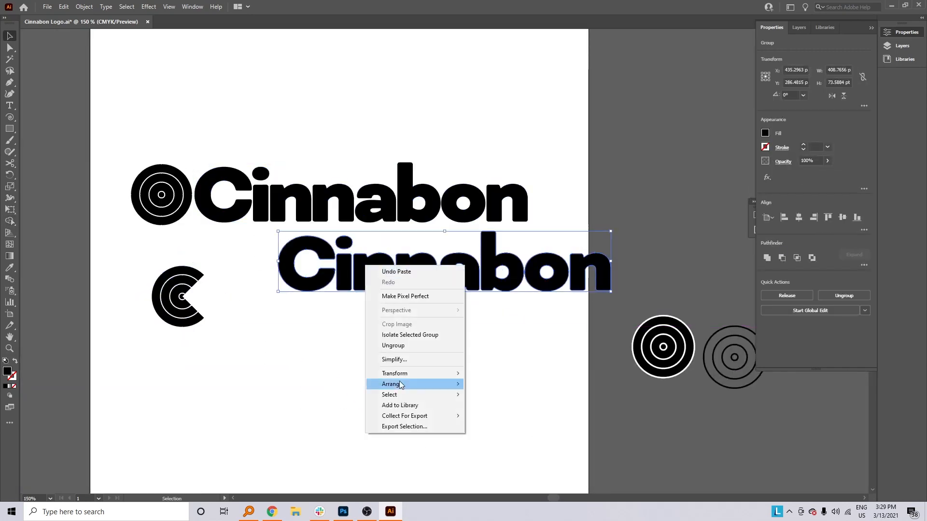
pyautogui.click(405, 335)
pyautogui.click(318, 283)
pyautogui.press('Delete')
pyautogui.doubleClick(319, 308)
pyautogui.moveTo(518, 274); pyautogui.dragTo(514, 307)
# Add the text "innabon" below the C-shaped icon and set its Bicyclette font style to Regular.
pyautogui.press('t')
pyautogui.click(215, 379)
pyautogui.write('innabon')
pyautogui.hotkey('ctrl', 'a')
pyautogui.click(862, 229)
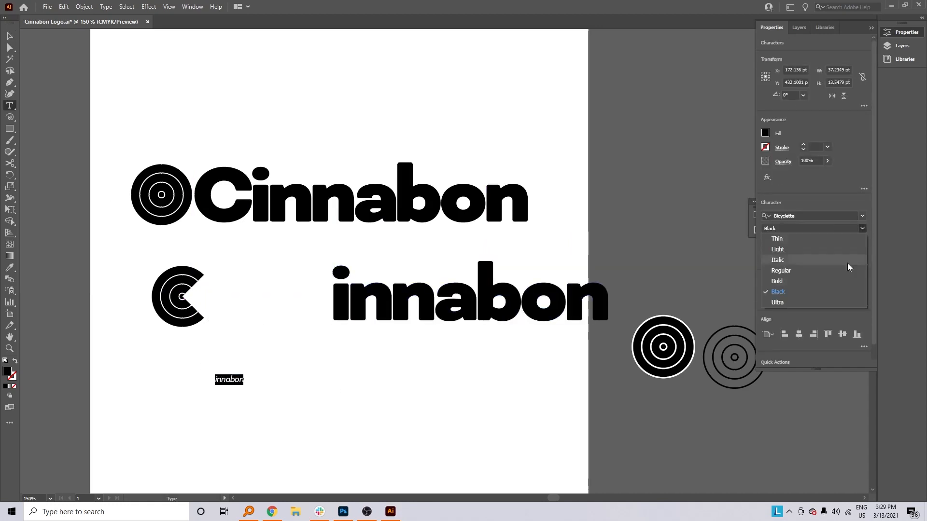
pyautogui.click(829, 272)
pyautogui.click(9, 37)
pyautogui.hotkey('ctrl', 'shift', 'o')
pyautogui.moveTo(245, 375); pyautogui.dragTo(496, 364)
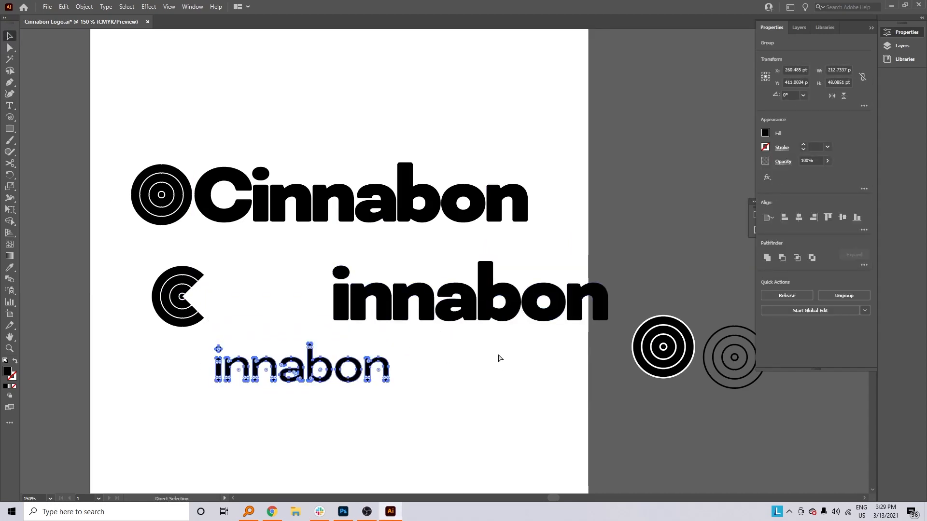
pyautogui.hotkey('ctrl', 'z')
pyautogui.hotkey('ctrl', 'z')
# Enlarge the "innabon" text to about 81 pt and set its tracking to -90.
pyautogui.moveTo(245, 374); pyautogui.dragTo(415, 314)
pyautogui.click(833, 257)
pyautogui.click(832, 257)
pyautogui.click(832, 257)
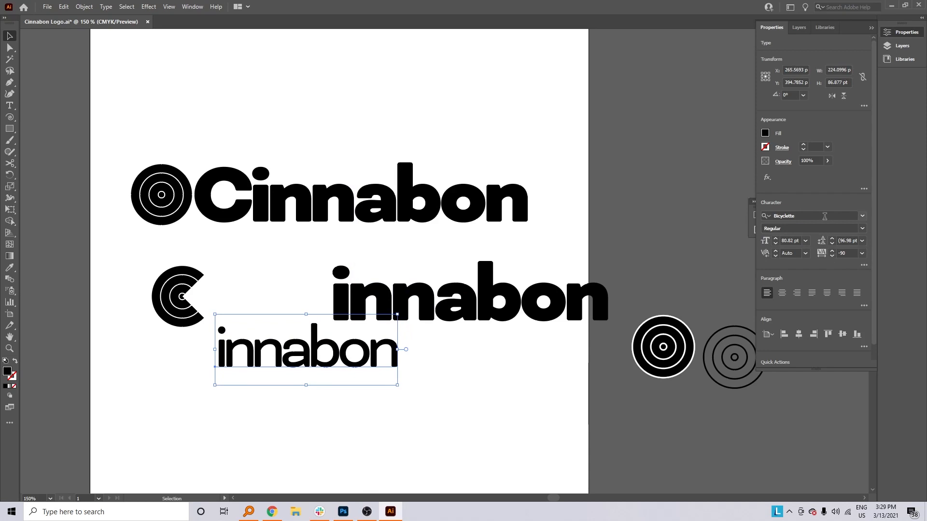
# Convert the lighter "innabon" to outlines and place it beside the C-shaped icon, with the heavy version moved aside.
pyautogui.hotkey('ctrl', 'shift', 'o')
pyautogui.click(803, 145)
pyautogui.click(448, 396)
pyautogui.moveTo(369, 363); pyautogui.dragTo(355, 318)
pyautogui.moveTo(486, 311); pyautogui.dragTo(747, 242)
pyautogui.click(464, 377)
pyautogui.moveTo(246, 317); pyautogui.dragTo(373, 325)
pyautogui.click(448, 391)
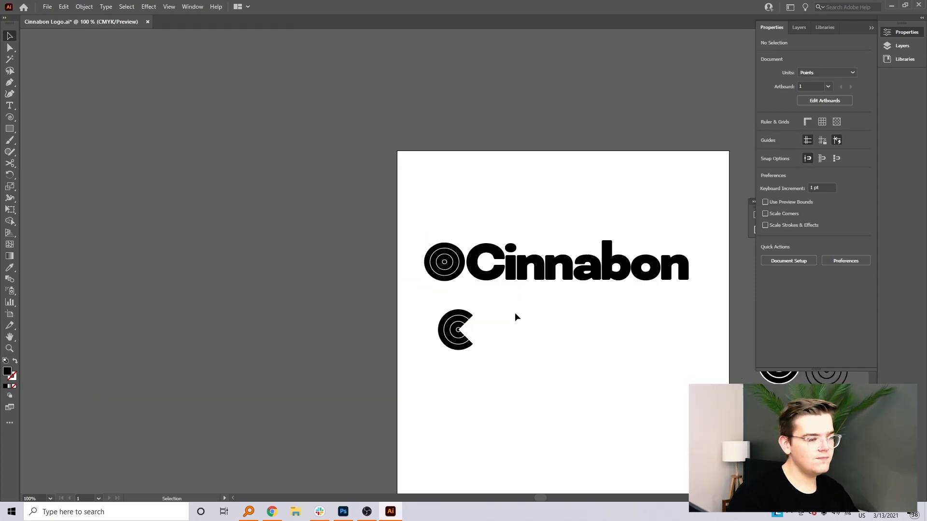
# Delete the two spare ring icons beside the artboard and move the C-shaped icon above the wordmark.
pyautogui.moveTo(509, 319); pyautogui.dragTo(408, 238)
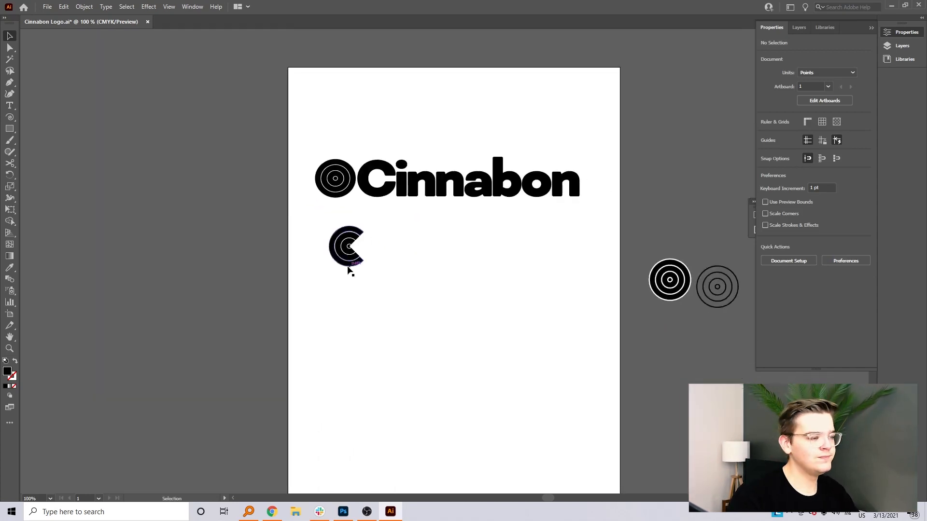
pyautogui.moveTo(779, 335); pyautogui.dragTo(778, 330)
pyautogui.press('Delete')
pyautogui.moveTo(355, 258); pyautogui.dragTo(363, 137)
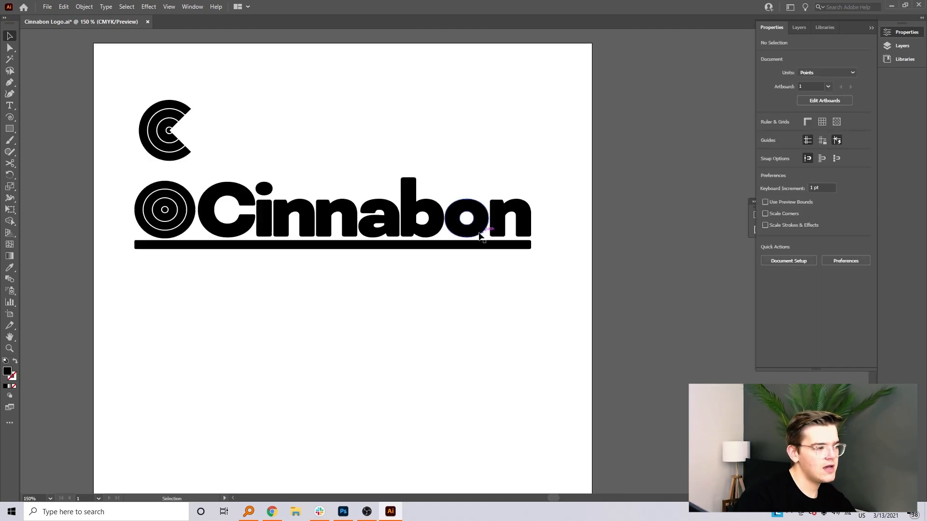
pyautogui.click(471, 245)
pyautogui.press('Up')
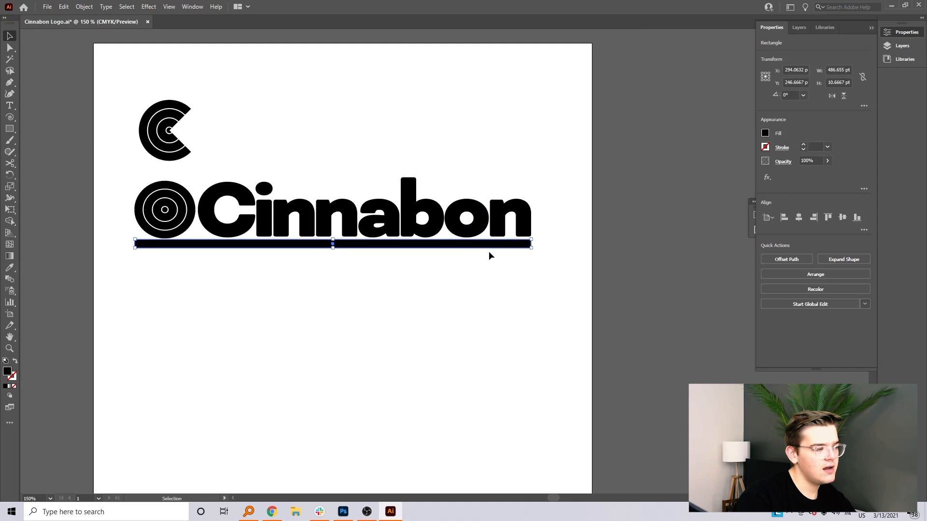
pyautogui.press('Down')
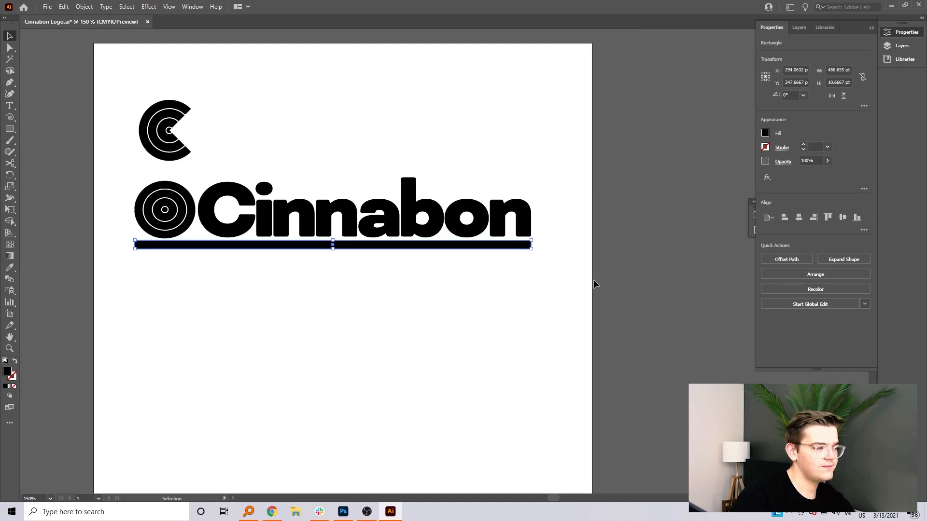
pyautogui.click(468, 358)
# Duplicate the bar under the wordmark downward to build a stack of three evenly spaced bars.
pyautogui.click(341, 246)
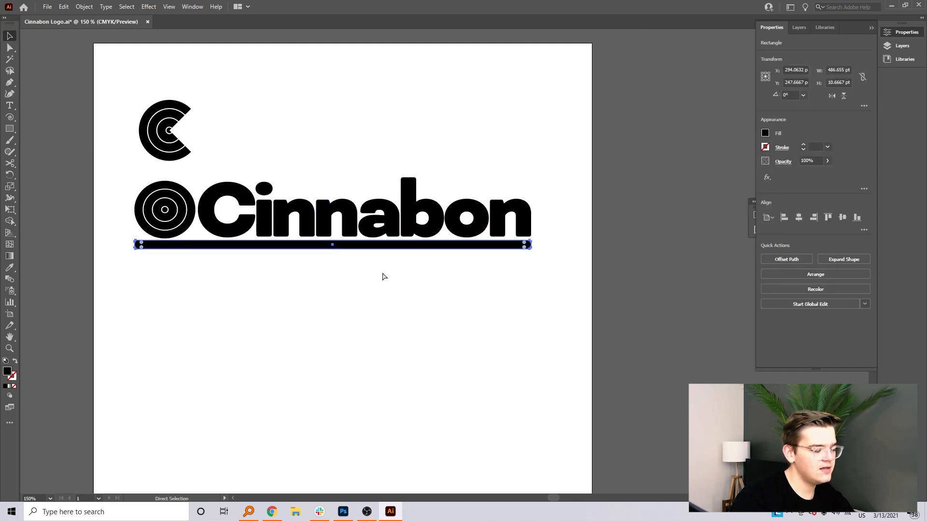
pyautogui.keyDown('alt'); pyautogui.moveTo(376, 247); pyautogui.dragTo(408, 279); pyautogui.keyUp('alt')
pyautogui.click(607, 348)
pyautogui.hotkey('ctrl', '=')
pyautogui.hotkey('ctrl', '=')
pyautogui.click(325, 248)
pyautogui.click(490, 323)
pyautogui.hotkey('ctrl', '1')
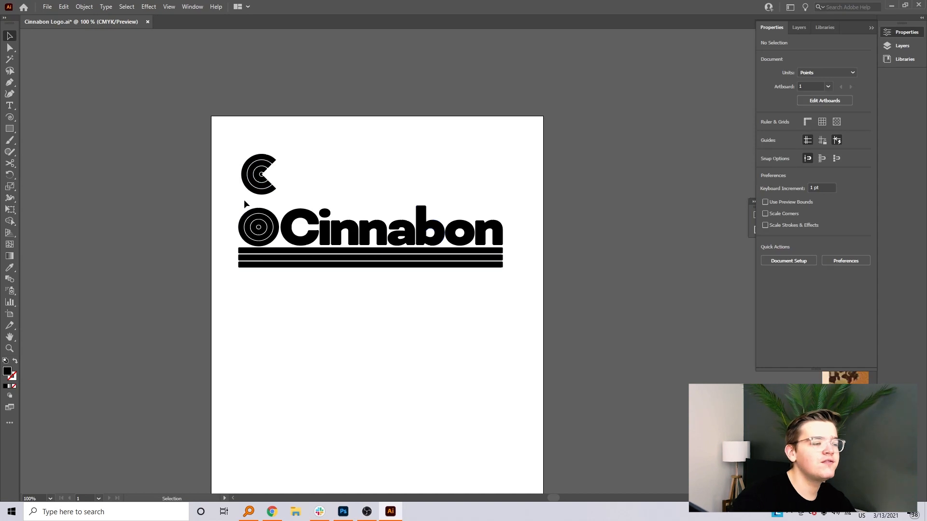
# Compare the logo with its three bars against the 70s reference images beside the artboard.
pyautogui.moveTo(231, 208); pyautogui.dragTo(490, 321)
pyautogui.click(341, 275)
pyautogui.hotkey('ctrl', '-')
pyautogui.hotkey('ctrl', '-')
pyautogui.hotkey('ctrl', '-')
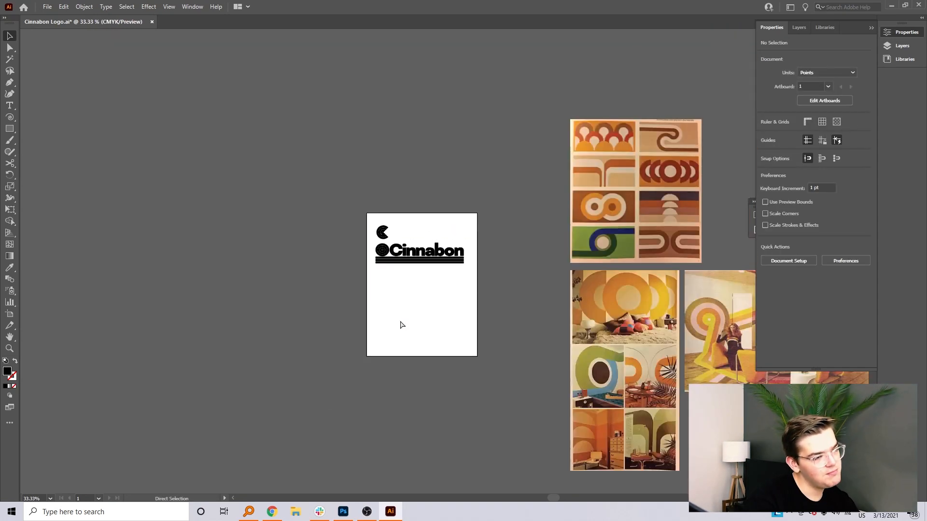
pyautogui.hotkey('ctrl', '+')
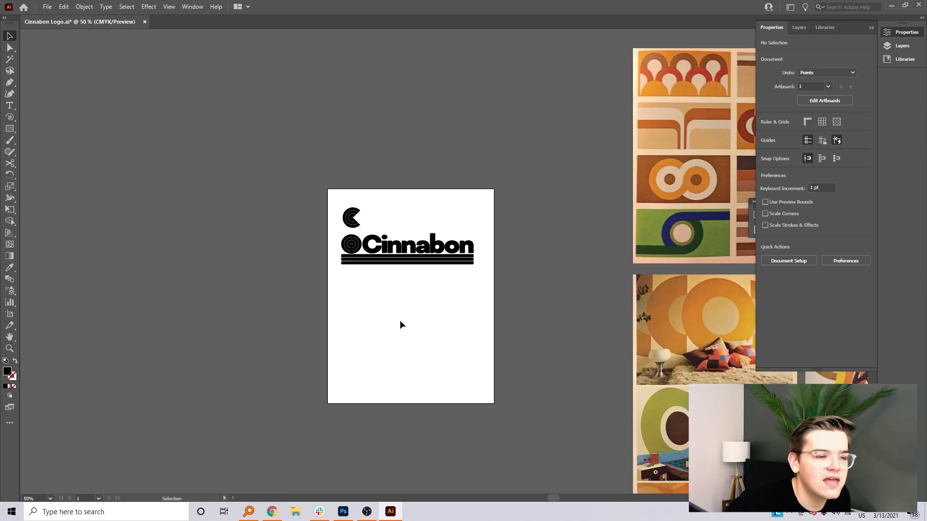
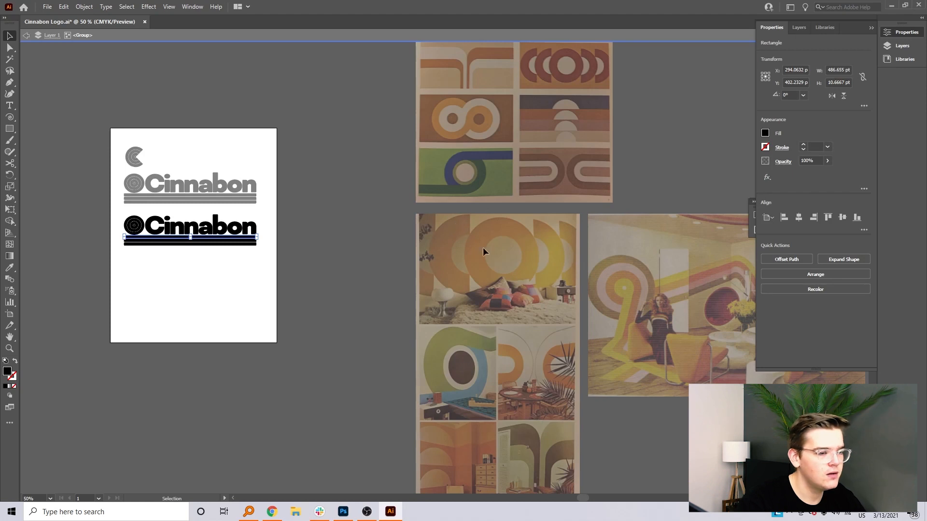
# Recolour the lower logo copy's top bar with the yellow sampled from the striped living-room reference photo.
pyautogui.click(680, 274)
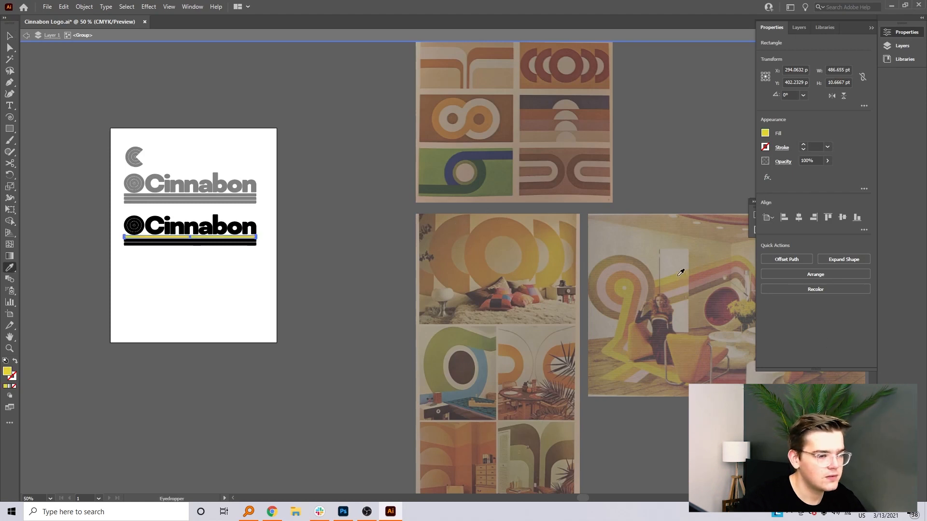
pyautogui.press('v')
pyautogui.click(287, 285)
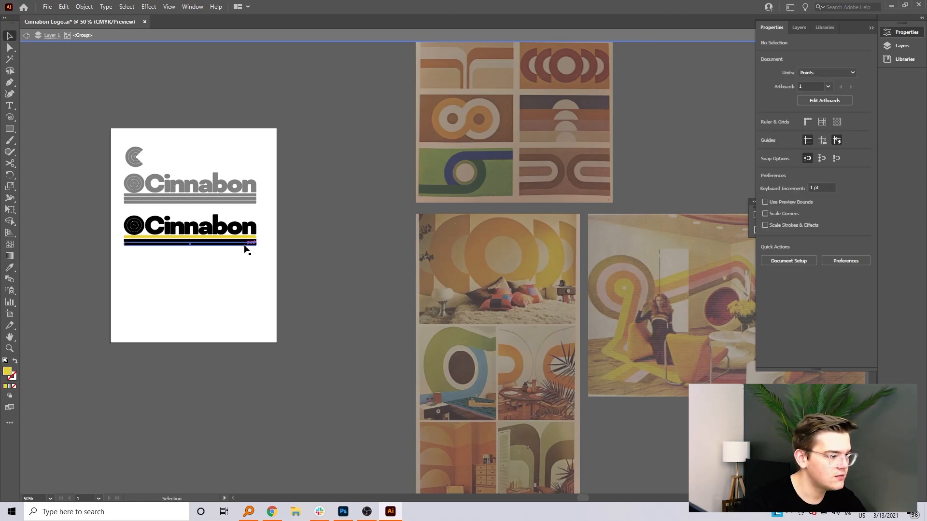
# Recolour the lower logo copy's middle bar with the orange-red sampled from the living-room wall stripes.
pyautogui.click(247, 241)
pyautogui.press('u')
pyautogui.press('i')
pyautogui.click(684, 277)
pyautogui.click(693, 279)
pyautogui.press('v')
pyautogui.click(259, 274)
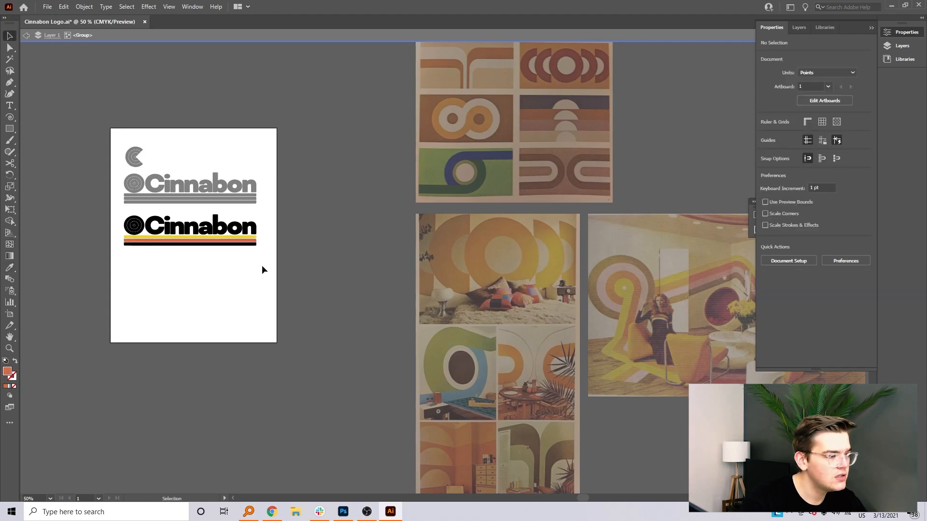
# Recolour the lower logo copy's bottom bar with the pale pink sampled from the living-room photo and leave group isolation.
pyautogui.click(248, 245)
pyautogui.press('i')
pyautogui.click(698, 291)
pyautogui.click(698, 291)
pyautogui.click(626, 298)
pyautogui.press('v')
pyautogui.doubleClick(171, 274)
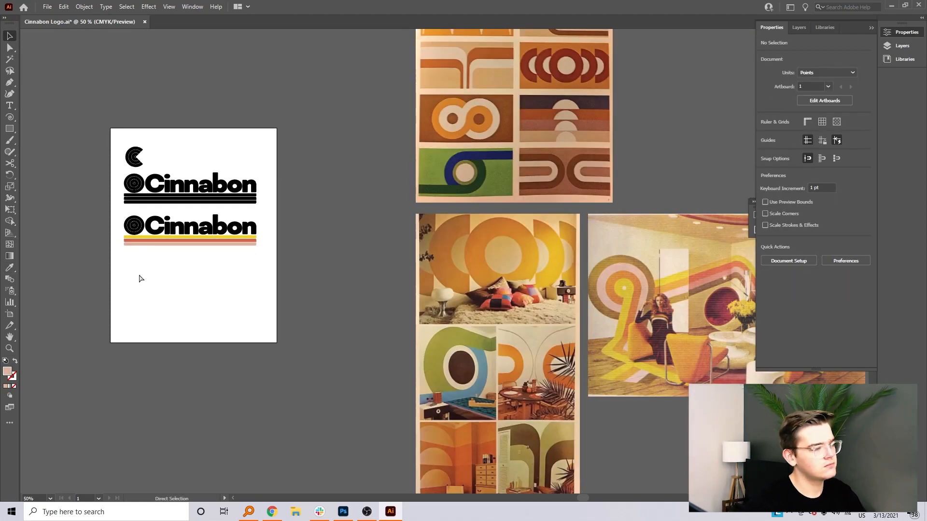
# Bring up the Recolor Artwork controls for the lower logo with its coloured bars.
pyautogui.hotkey('ctrl', '+')
pyautogui.hotkey('ctrl', '+')
pyautogui.moveTo(155, 281); pyautogui.dragTo(659, 352)
pyautogui.hotkey('ctrl', '+')
pyautogui.hotkey('ctrl', '+')
pyautogui.hotkey('ctrl', '+')
pyautogui.moveTo(274, 355); pyautogui.dragTo(299, 264)
pyautogui.moveTo(194, 326); pyautogui.dragTo(169, 188)
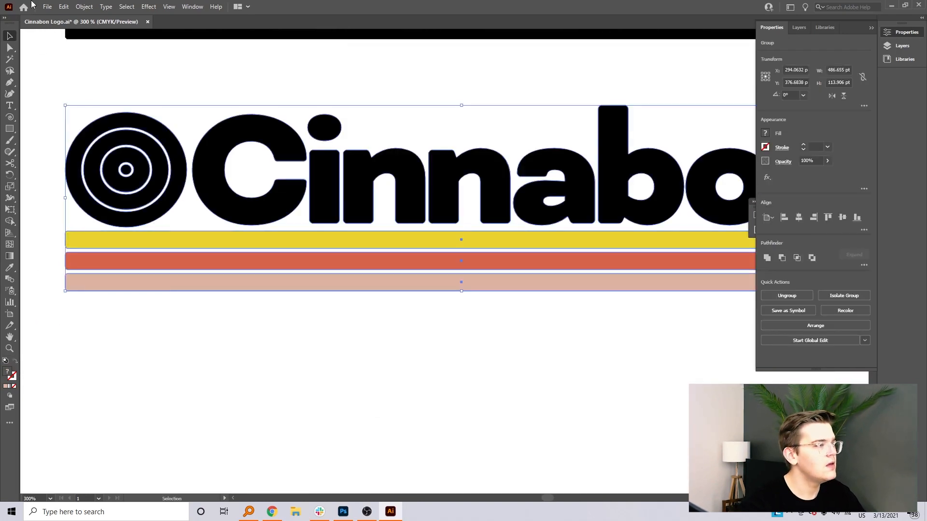
pyautogui.click(181, 296)
pyautogui.click(177, 234)
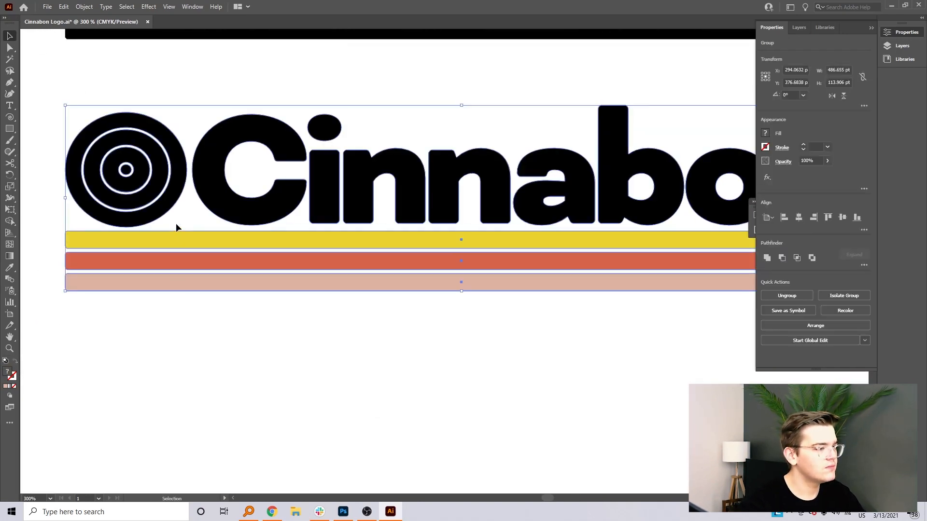
pyautogui.click(65, 6)
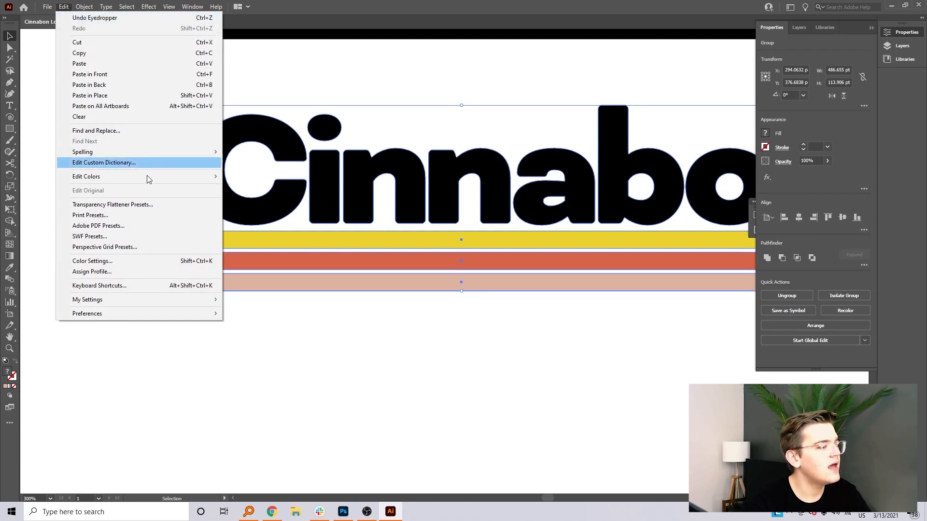
pyautogui.moveTo(159, 178)
pyautogui.click(276, 178)
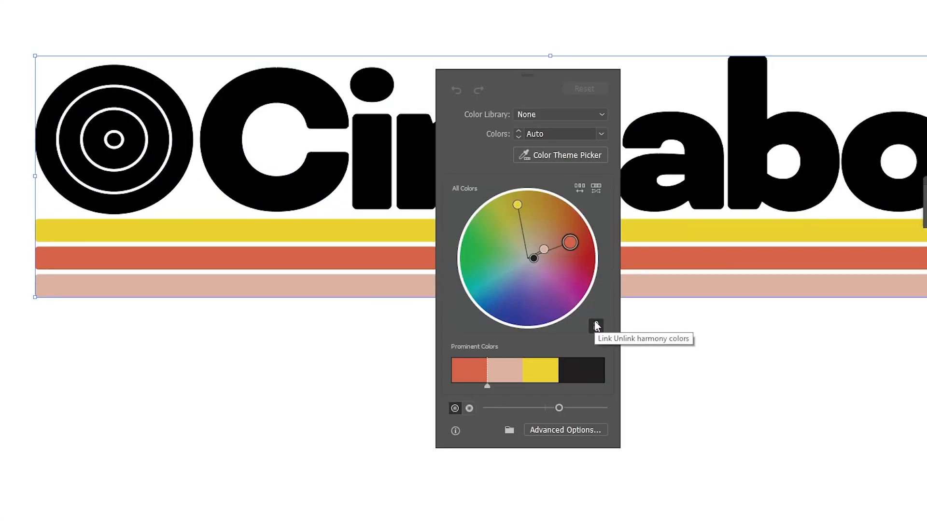
# Unlink the harmony colours and recolour the lower logo's bars as mustard, brown and cream from top to bottom.
pyautogui.click(497, 313)
pyautogui.moveTo(469, 376); pyautogui.dragTo(474, 377)
pyautogui.click(400, 377)
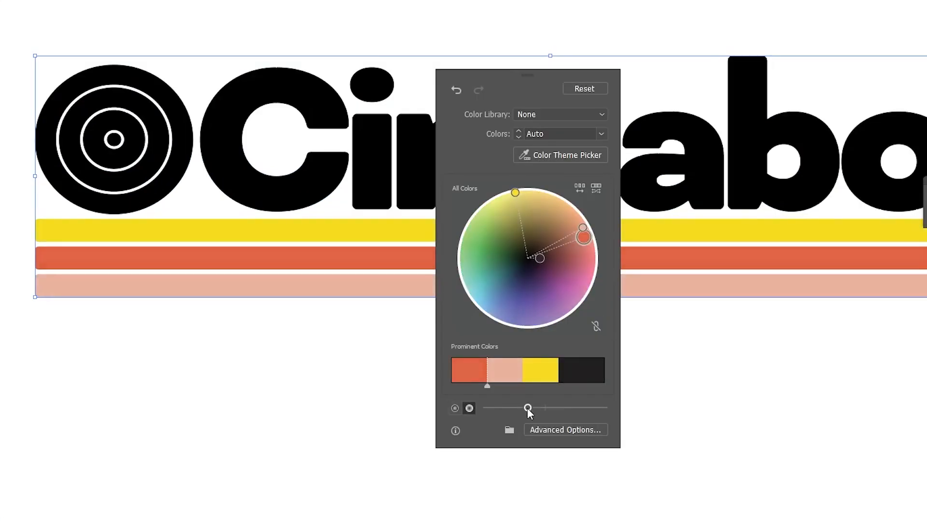
pyautogui.moveTo(516, 194); pyautogui.dragTo(507, 212)
pyautogui.moveTo(583, 241); pyautogui.dragTo(593, 276)
pyautogui.moveTo(507, 211); pyautogui.dragTo(549, 206)
pyautogui.moveTo(593, 276); pyautogui.dragTo(534, 192)
pyautogui.doubleClick(534, 192)
pyautogui.click(587, 179)
pyautogui.click(846, 173)
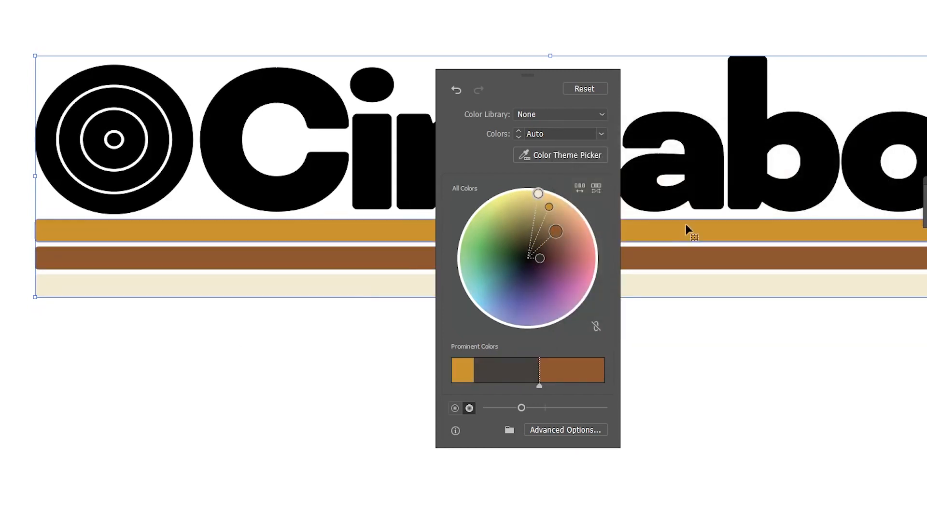
# Cycle the mustard, brown and cream through different random colour orders across the lower logo.
pyautogui.click(582, 188)
pyautogui.click(582, 188)
pyautogui.click(582, 187)
pyautogui.click(579, 190)
pyautogui.click(579, 190)
pyautogui.click(578, 190)
pyautogui.click(578, 190)
pyautogui.click(578, 190)
pyautogui.click(578, 189)
pyautogui.click(579, 189)
pyautogui.click(579, 190)
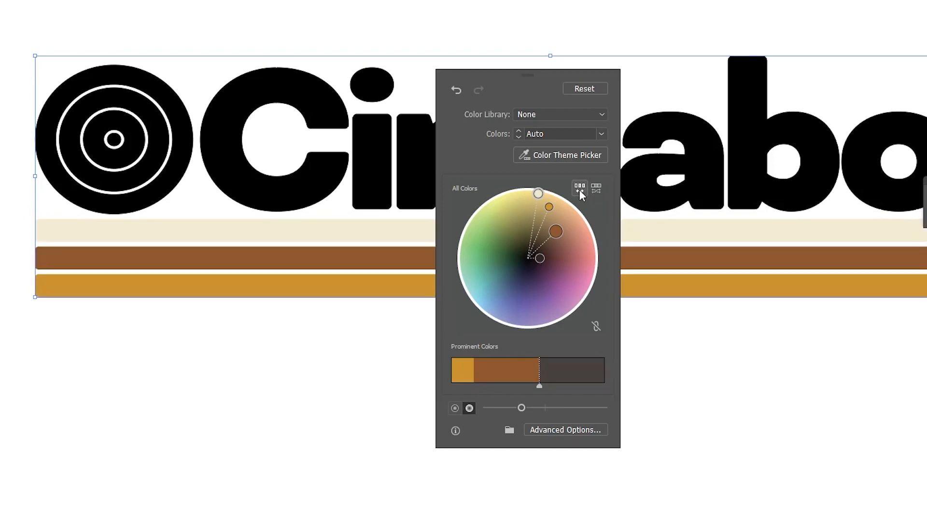
pyautogui.click(579, 189)
# Change the recolour palette to tan, dark brown and bright orange, and shuffle the colour order across the logo.
pyautogui.doubleClick(542, 201)
pyautogui.click(864, 178)
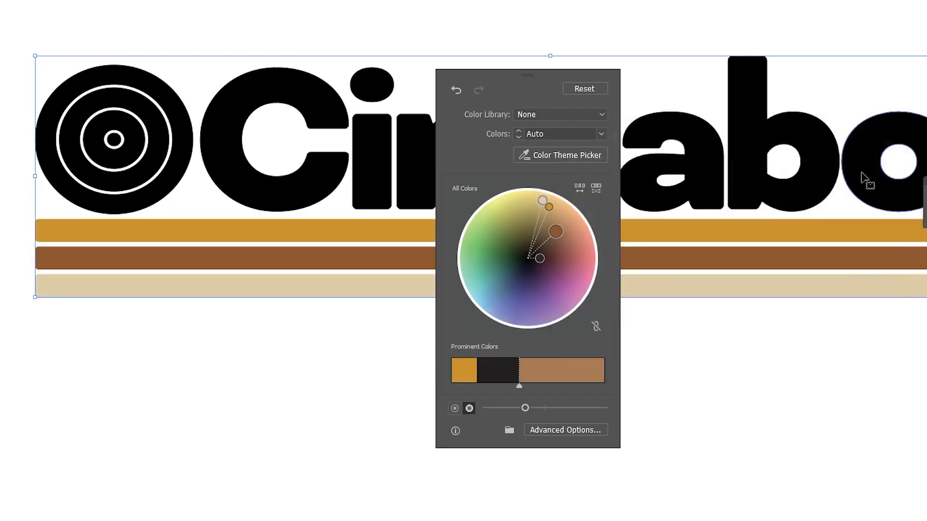
pyautogui.doubleClick(556, 232)
pyautogui.click(683, 262)
pyautogui.click(864, 173)
pyautogui.doubleClick(550, 207)
pyautogui.click(654, 188)
pyautogui.moveTo(744, 310); pyautogui.dragTo(747, 315)
pyautogui.moveTo(670, 174); pyautogui.dragTo(681, 174)
pyautogui.click(850, 174)
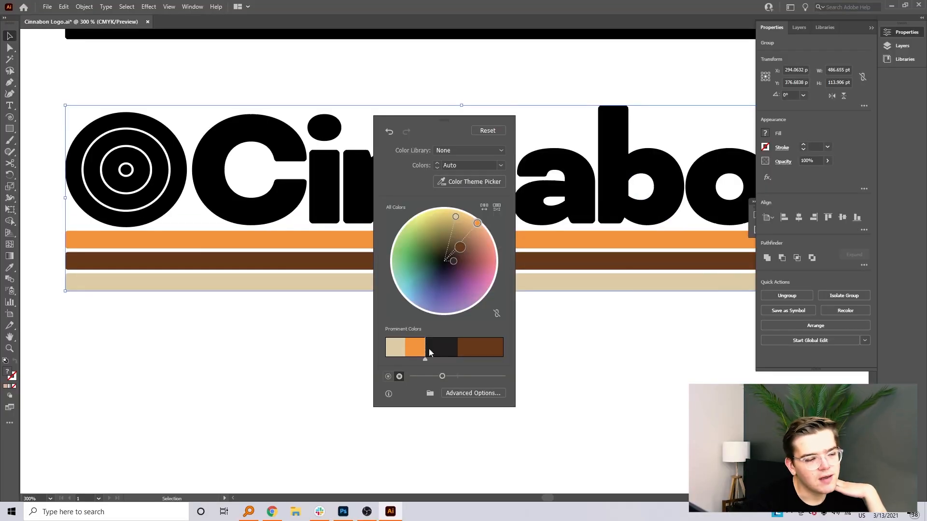
pyautogui.click(484, 211)
pyautogui.click(485, 211)
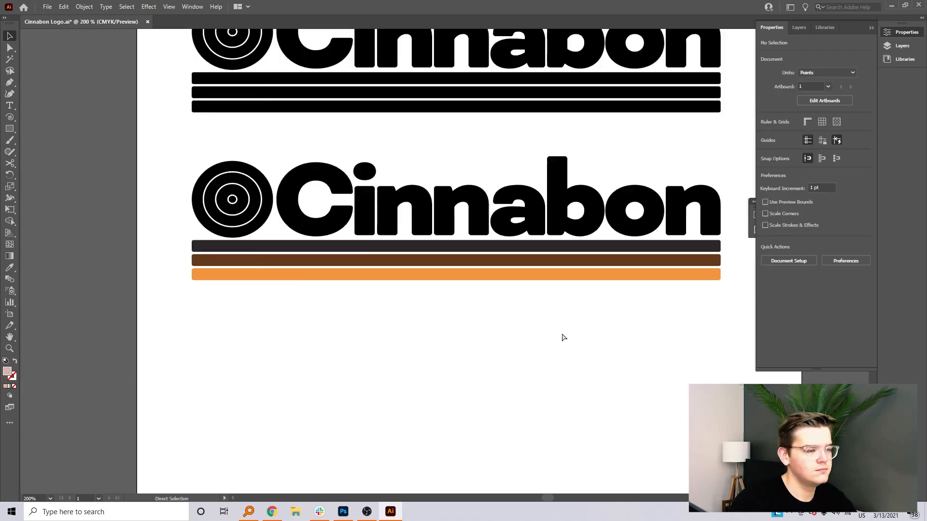
# Isolate the lower logo group and fill its top bar with the light orange swatch.
pyautogui.hotkey('ctrl', '-')
pyautogui.hotkey('ctrl', '-')
pyautogui.hotkey('ctrl', '-')
pyautogui.hotkey('ctrl', '-')
pyautogui.hotkey('ctrl', '-')
pyautogui.hotkey('ctrl', '=')
pyautogui.moveTo(629, 288); pyautogui.dragTo(482, 378)
pyautogui.hotkey('ctrl', '=')
pyautogui.hotkey('ctrl', '=')
pyautogui.hotkey('ctrl', '=')
pyautogui.hotkey('ctrl', '=')
pyautogui.click(560, 253)
pyautogui.doubleClick(531, 253)
pyautogui.click(766, 133)
pyautogui.click(754, 168)
pyautogui.click(531, 268)
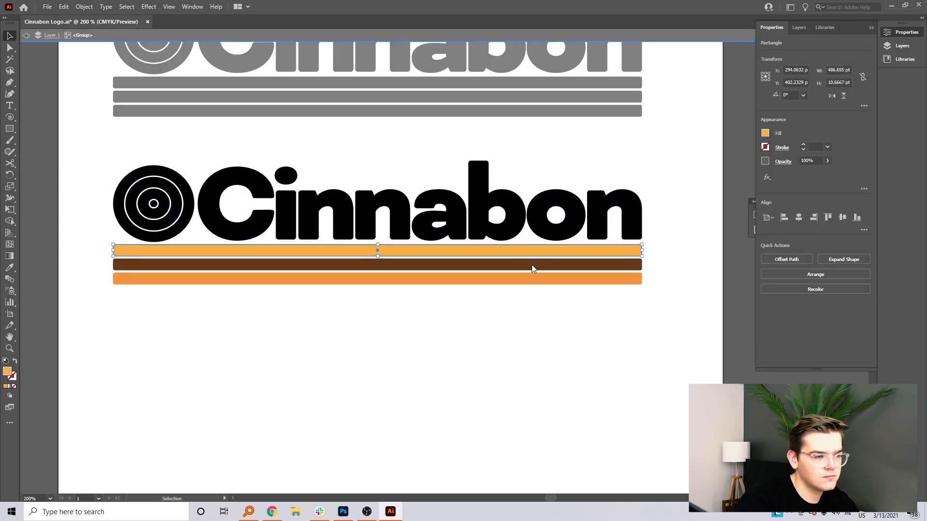
# Fill the lower logo's middle bar with the orange swatch.
pyautogui.doubleClick(532, 266)
pyautogui.click(765, 132)
pyautogui.click(748, 167)
pyautogui.click(566, 279)
# Fill the lower logo's bottom bar with the red-orange swatch and leave group isolation.
pyautogui.doubleClick(570, 280)
pyautogui.click(612, 283)
pyautogui.doubleClick(612, 283)
pyautogui.click(765, 133)
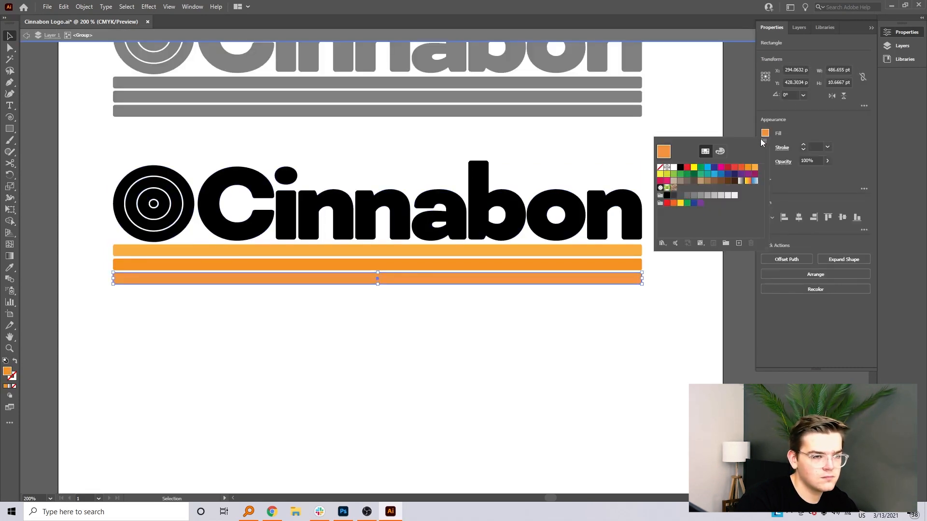
pyautogui.click(741, 168)
pyautogui.click(610, 291)
pyautogui.doubleClick(609, 290)
# Recolour the three bars together with unlinked colours, softening the top bar to pale yellow-orange and raising the brightness to maximum.
pyautogui.doubleClick(530, 265)
pyautogui.keyDown('shift'); pyautogui.click(530, 251); pyautogui.keyUp('shift')
pyautogui.keyDown('shift'); pyautogui.click(530, 279); pyautogui.keyUp('shift')
pyautogui.click(64, 7)
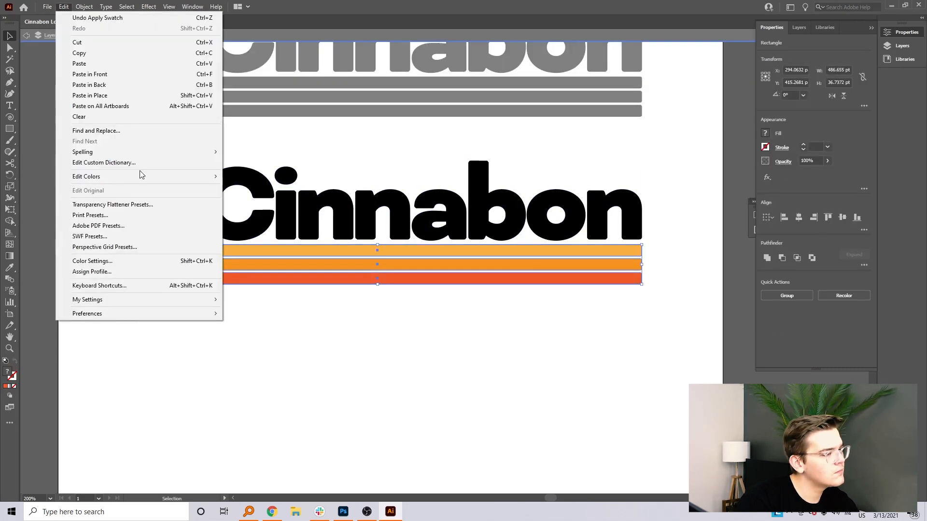
pyautogui.click(251, 176)
pyautogui.click(622, 321)
pyautogui.moveTo(588, 234); pyautogui.dragTo(580, 241)
pyautogui.moveTo(624, 385)
pyautogui.mouseDown()
pyautogui.moveTo(609, 385)
pyautogui.moveTo(633, 382)
pyautogui.mouseUp()
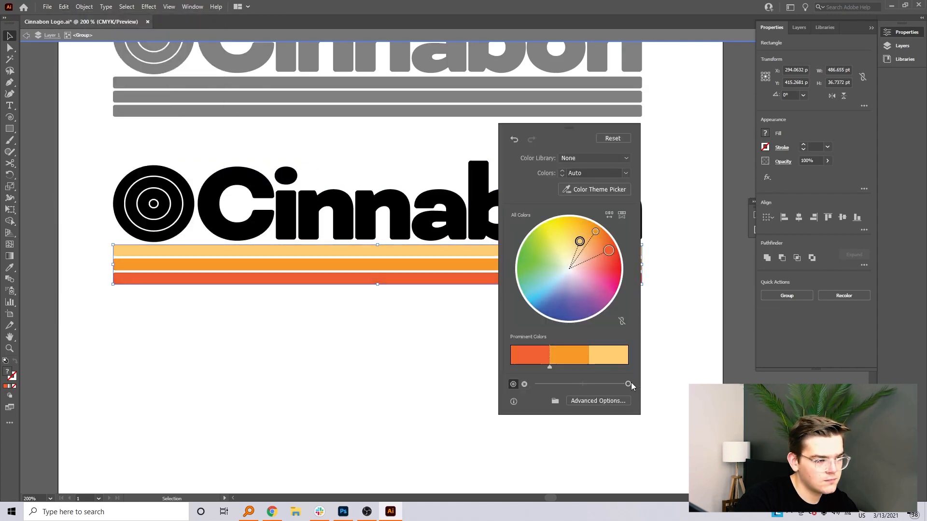
pyautogui.click(669, 362)
pyautogui.click(518, 251)
pyautogui.doubleClick(499, 321)
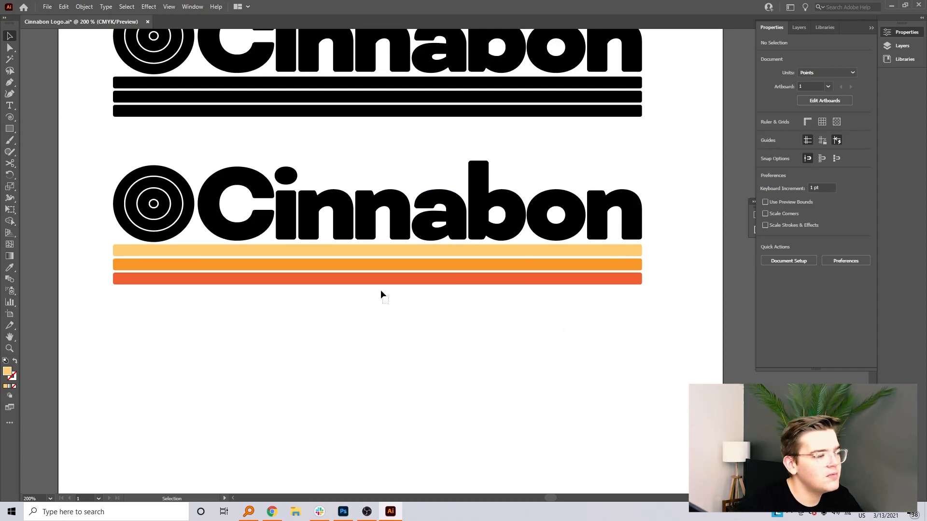
# Duplicate the coloured logo straight below the original, at about Y 513 pt.
pyautogui.click(347, 226)
pyautogui.moveTo(412, 264); pyautogui.dragTo(411, 410)
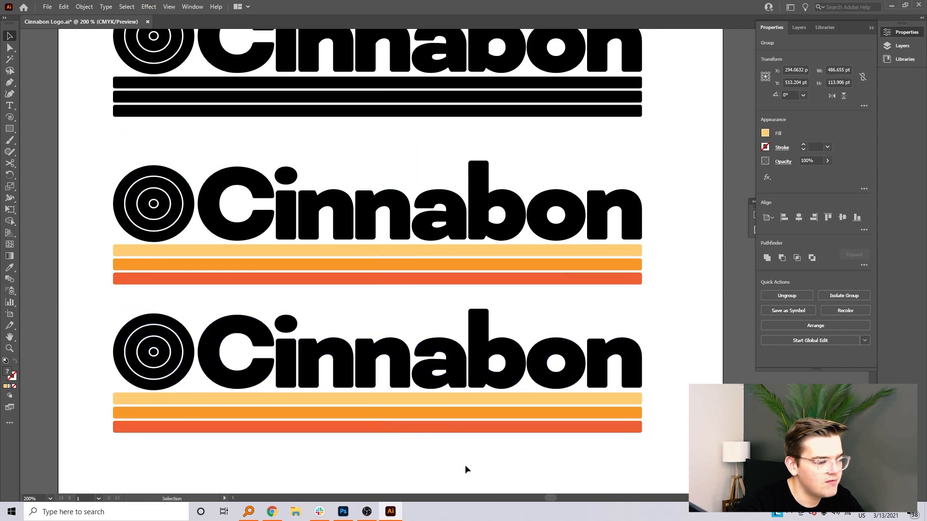
pyautogui.click(465, 465)
pyautogui.moveTo(465, 465); pyautogui.dragTo(450, 315)
# Isolate the new logo copy and nudge its lower bars upward to close the gaps between the bars.
pyautogui.click(222, 246)
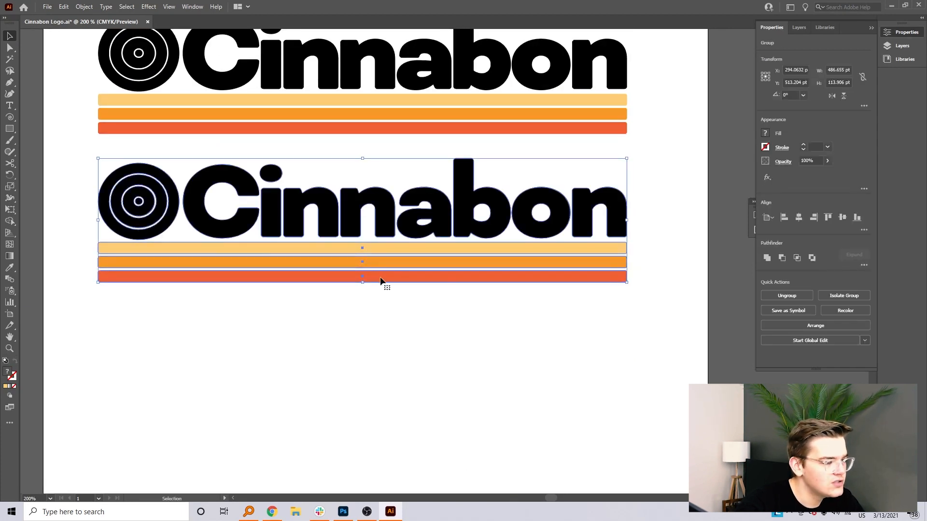
pyautogui.doubleClick(370, 256)
pyautogui.click(324, 275)
pyautogui.press('Up')
pyautogui.press('Up')
pyautogui.press('Up')
pyautogui.click(539, 412)
# Stretch the copy's three bars downward together into much thicker stripes.
pyautogui.click(362, 248)
pyautogui.keyDown('shift'); pyautogui.click(362, 261); pyautogui.keyUp('shift')
pyautogui.keyDown('shift'); pyautogui.click(363, 275); pyautogui.keyUp('shift')
pyautogui.moveTo(363, 278); pyautogui.dragTo(363, 282)
pyautogui.click(411, 335)
pyautogui.moveTo(335, 317); pyautogui.dragTo(312, 255)
pyautogui.moveTo(362, 282); pyautogui.dragTo(362, 307)
pyautogui.click(381, 349)
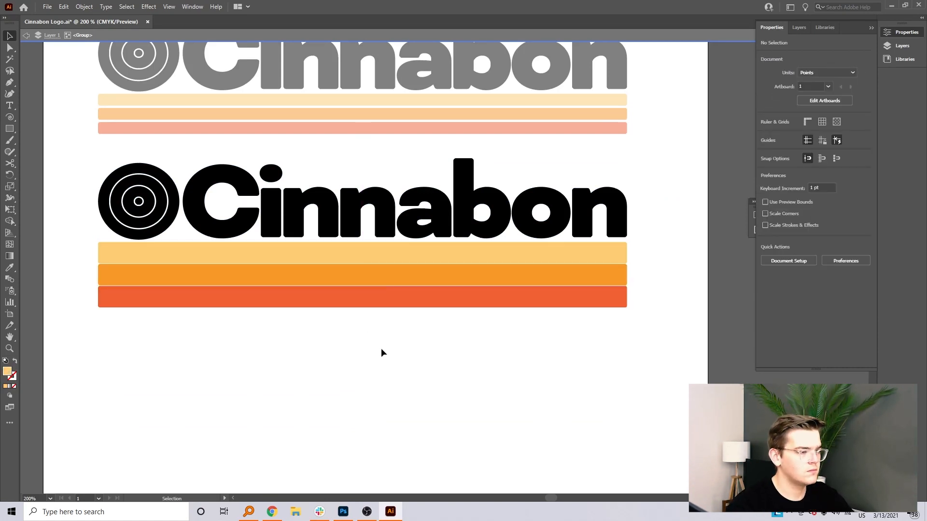
# Nudge the copy's bars tight against each other and compress the three-bar stack to a shorter height.
pyautogui.click(396, 275)
pyautogui.press('Up')
pyautogui.click(410, 295)
pyautogui.click(439, 333)
pyautogui.moveTo(437, 331); pyautogui.dragTo(410, 251)
pyautogui.moveTo(363, 305); pyautogui.dragTo(363, 289)
pyautogui.click(404, 328)
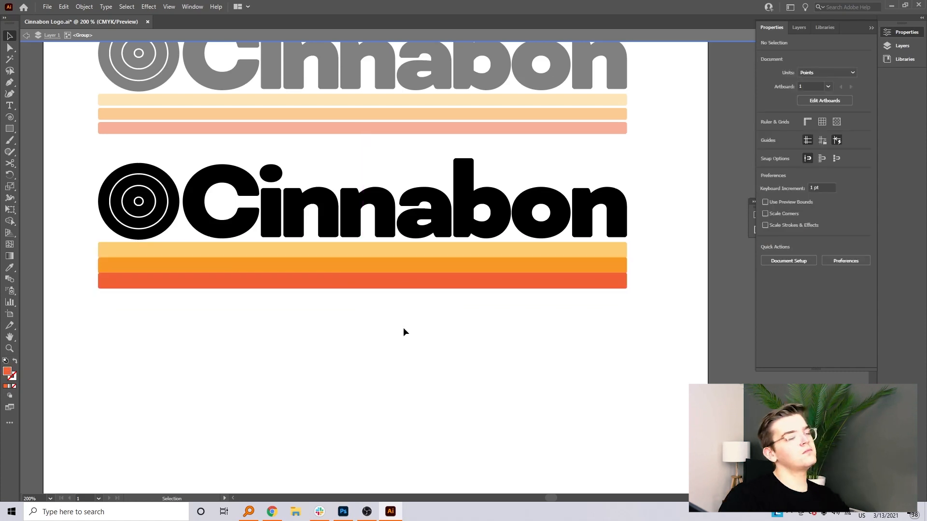
# Draw a background rectangle about 541 by 617 pt over the logo variations and send it behind them.
pyautogui.hotkey('ctrl', '-')
pyautogui.hotkey('ctrl', '-')
pyautogui.hotkey('ctrl', '-')
pyautogui.hotkey('ctrl', '-')
pyautogui.hotkey('ctrl', '+')
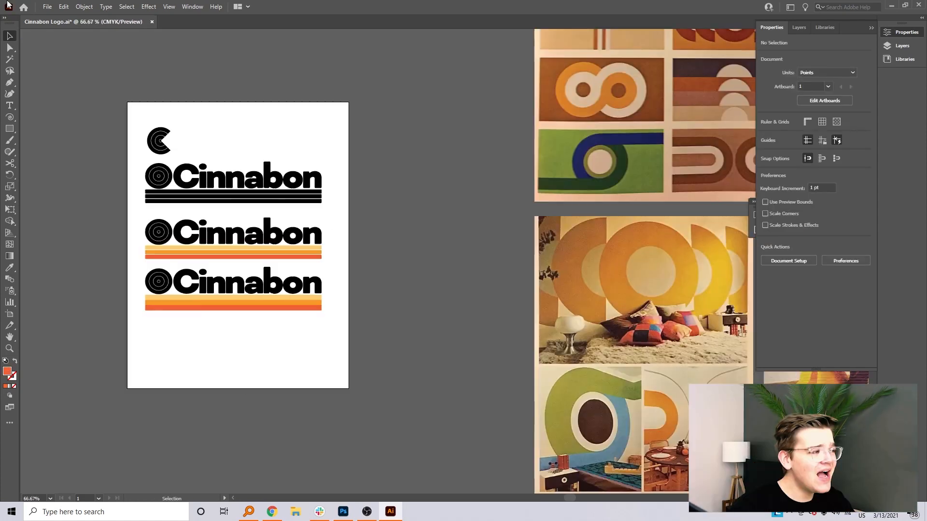
pyautogui.click(9, 129)
pyautogui.moveTo(138, 326); pyautogui.dragTo(334, 102)
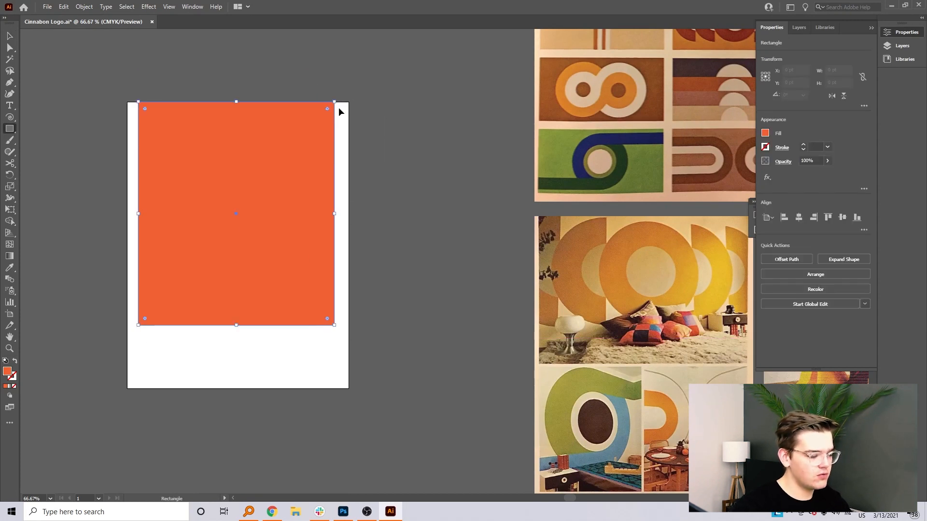
pyautogui.hotkey('ctrl', 'shift', '[')
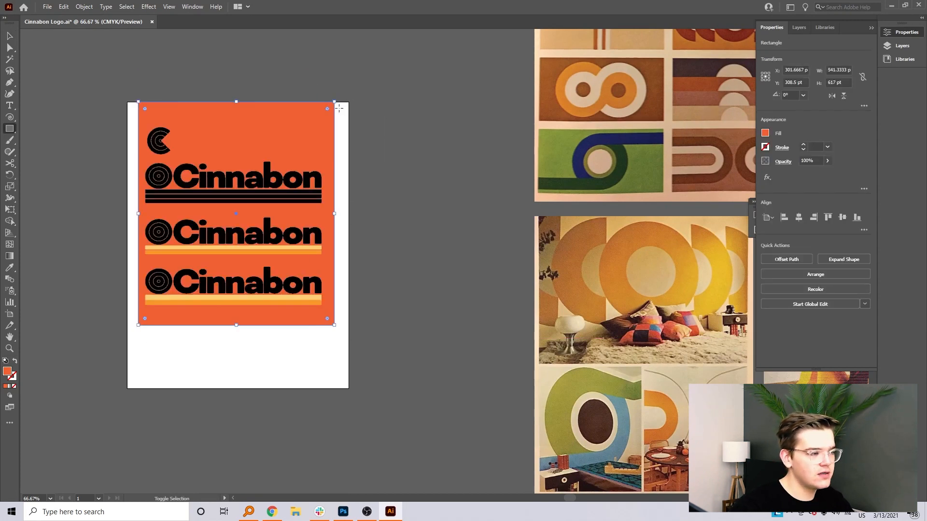
# Fill the rectangle with a new global beige swatch defined in HSB with hue 36 and saturation 16.
pyautogui.click(765, 133)
pyautogui.click(728, 195)
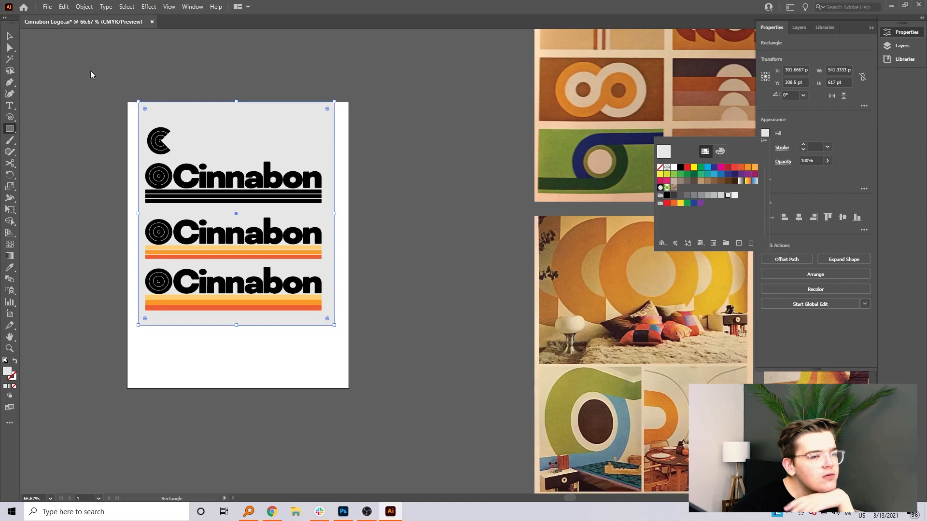
pyautogui.click(739, 243)
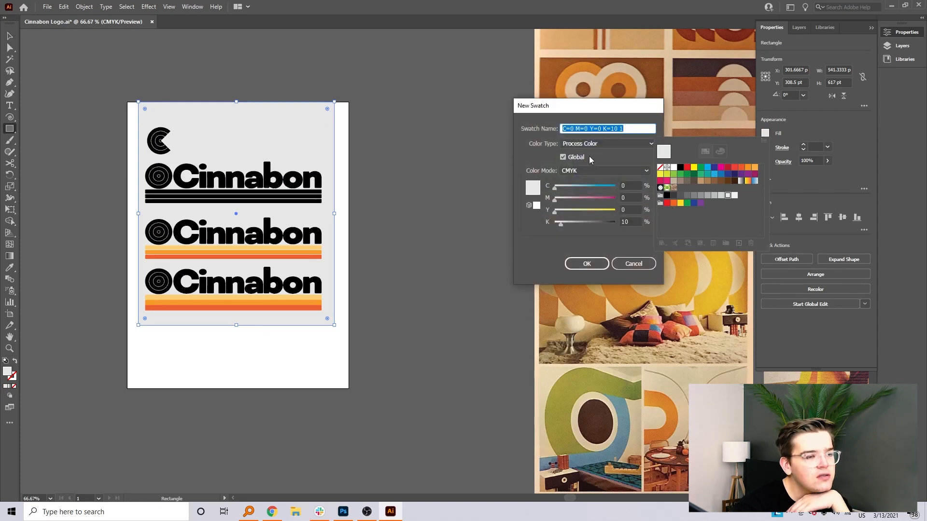
pyautogui.click(583, 170)
pyautogui.click(584, 201)
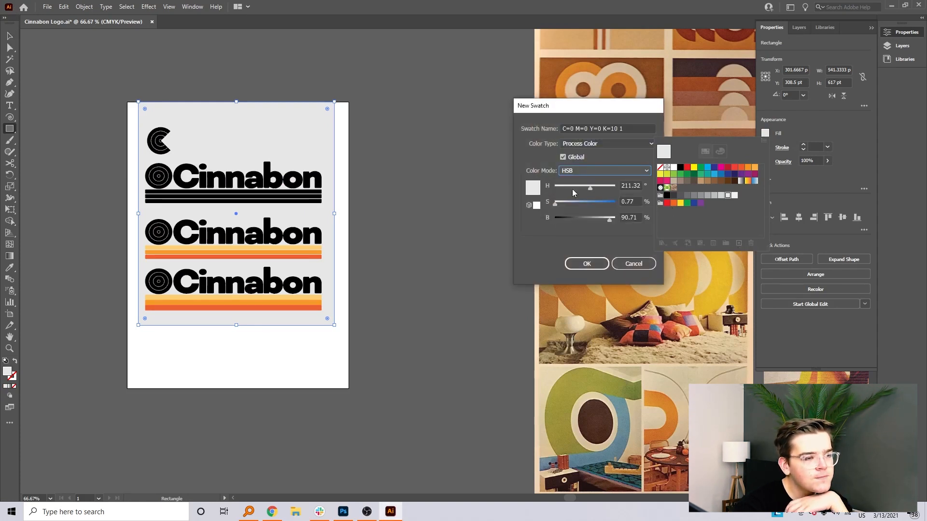
pyautogui.click(590, 205)
pyautogui.moveTo(590, 186); pyautogui.dragTo(560, 186)
pyautogui.click(564, 203)
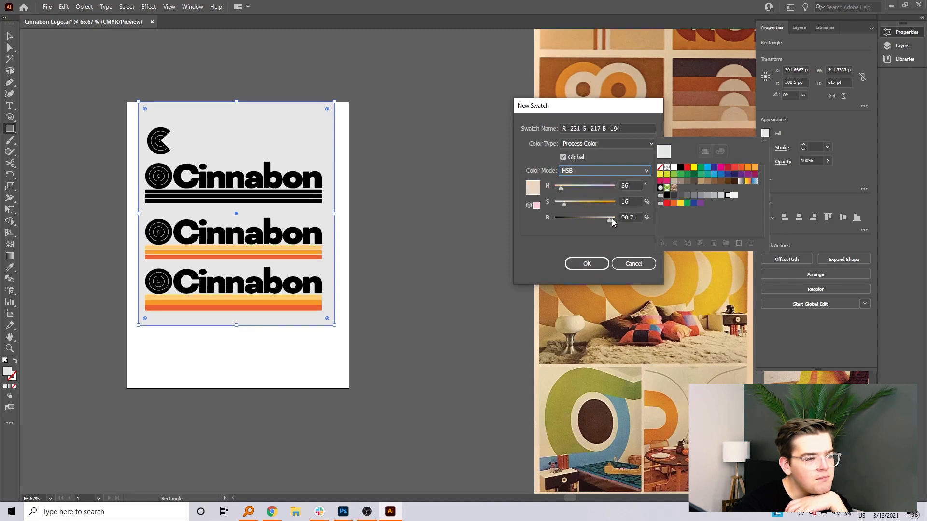
pyautogui.click(587, 264)
# Edit the beige swatch in HSB to a lighter cream with hue 33, saturation 7 and full brightness.
pyautogui.doubleClick(734, 195)
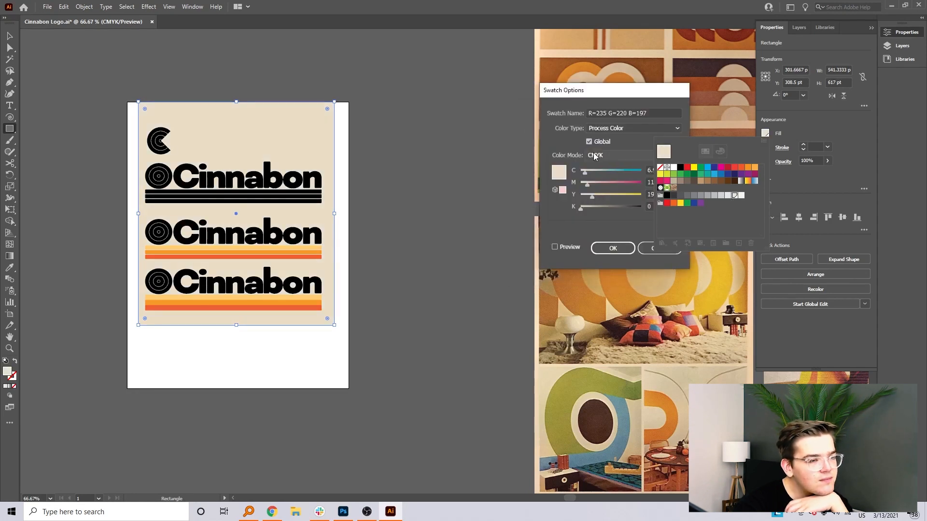
pyautogui.moveTo(638, 206); pyautogui.dragTo(643, 204)
pyautogui.click(555, 247)
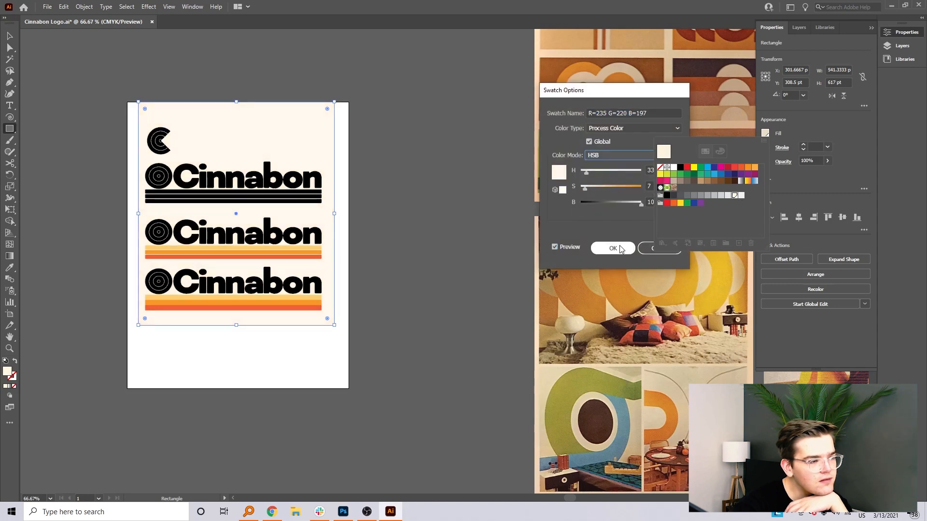
pyautogui.click(613, 248)
pyautogui.click(9, 36)
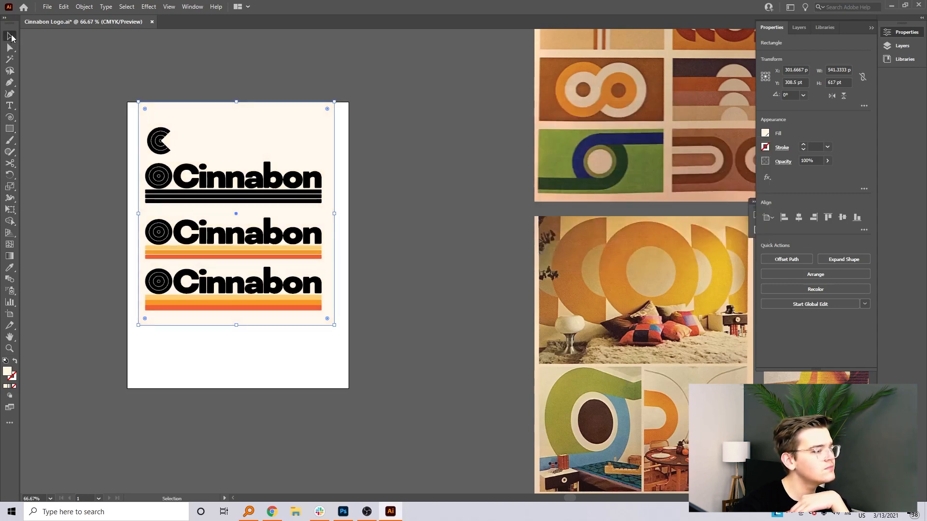
pyautogui.click(445, 249)
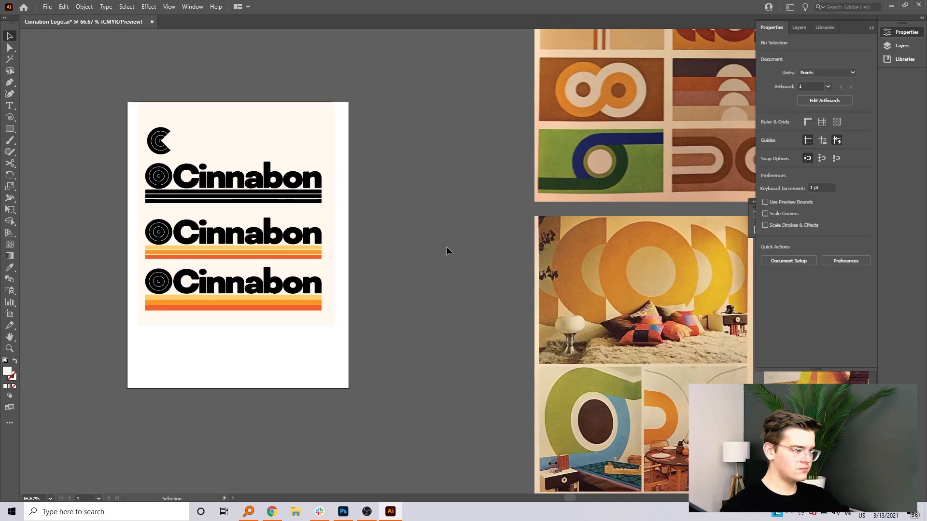
# Recolor the circle symbol and wordmark of the lowest logo to dark gray and save the file.
pyautogui.click(289, 289)
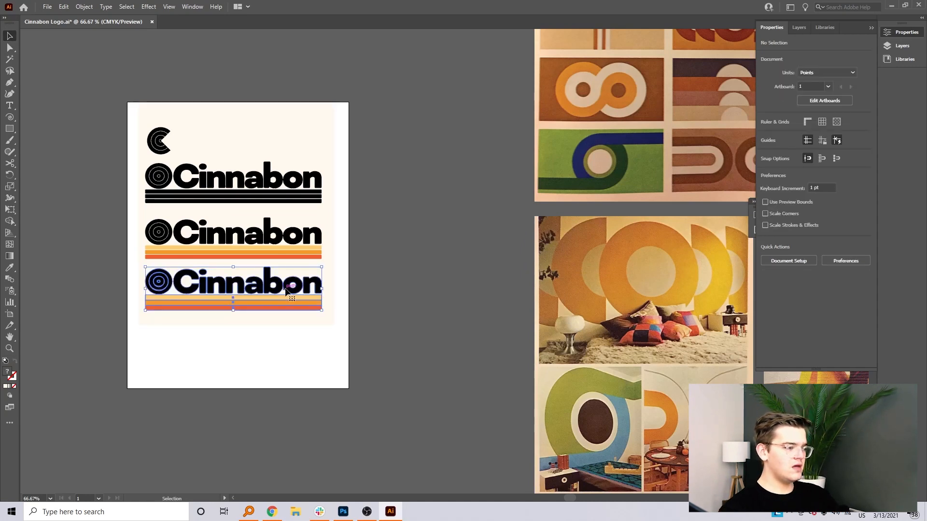
pyautogui.doubleClick(288, 294)
pyautogui.click(186, 293)
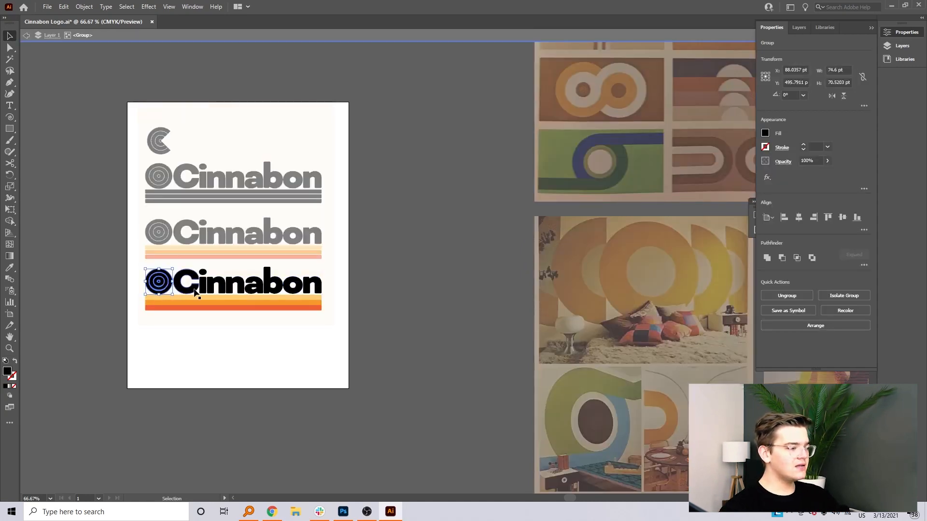
pyautogui.click(765, 133)
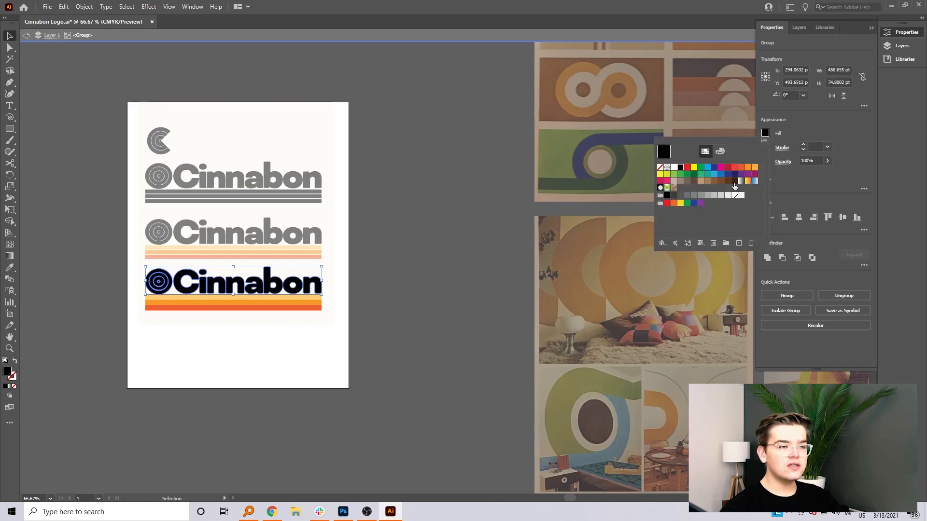
pyautogui.click(674, 195)
pyautogui.doubleClick(459, 274)
pyautogui.click(460, 275)
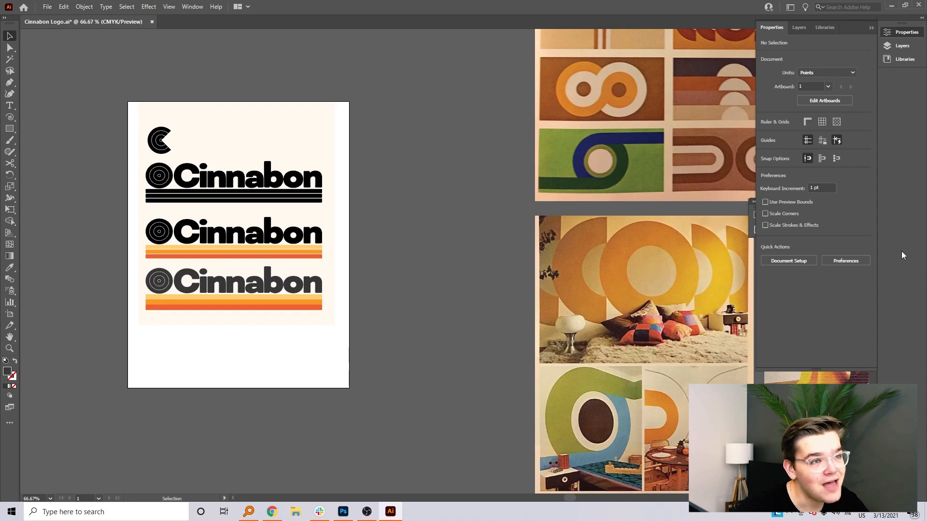
pyautogui.hotkey('ctrl', 's')
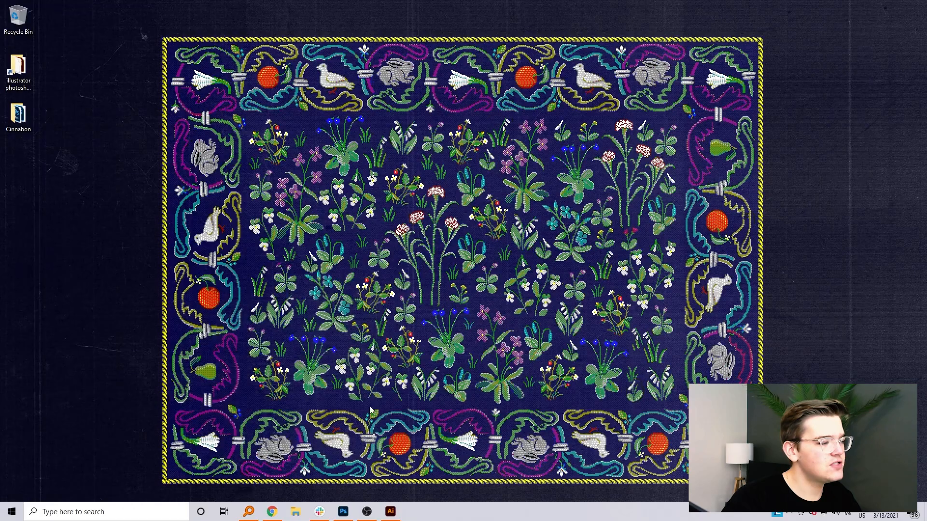
# Switch to Photoshop and turn the back business card white by showing the White Paper group inside Business Card copy.
pyautogui.click(343, 512)
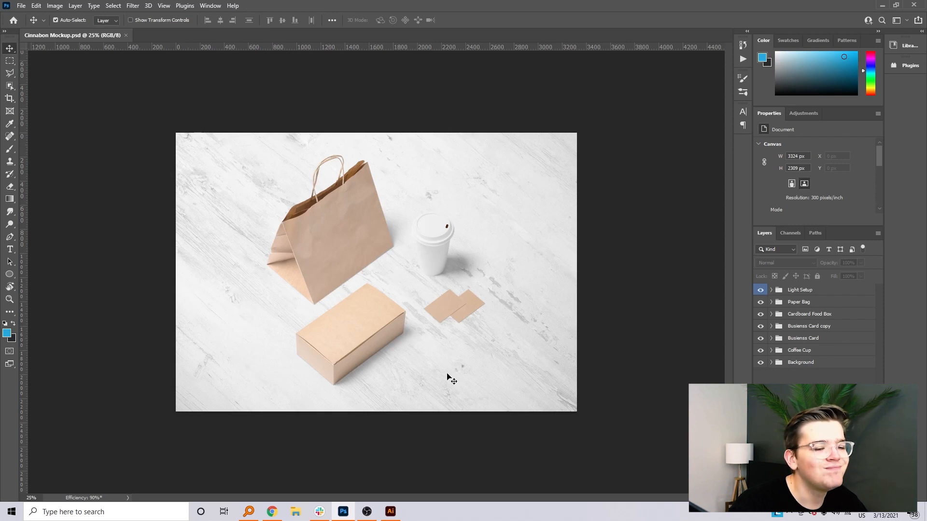
pyautogui.click(761, 327)
pyautogui.click(761, 326)
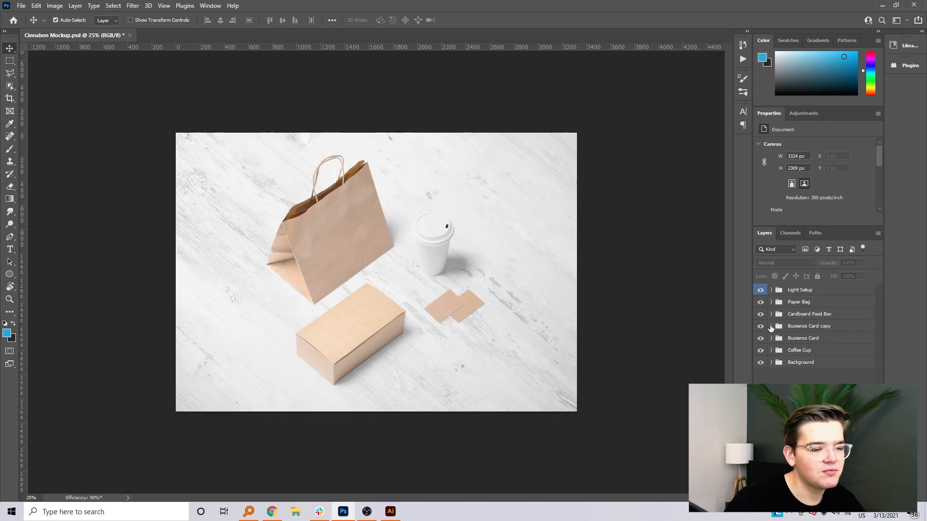
pyautogui.click(771, 327)
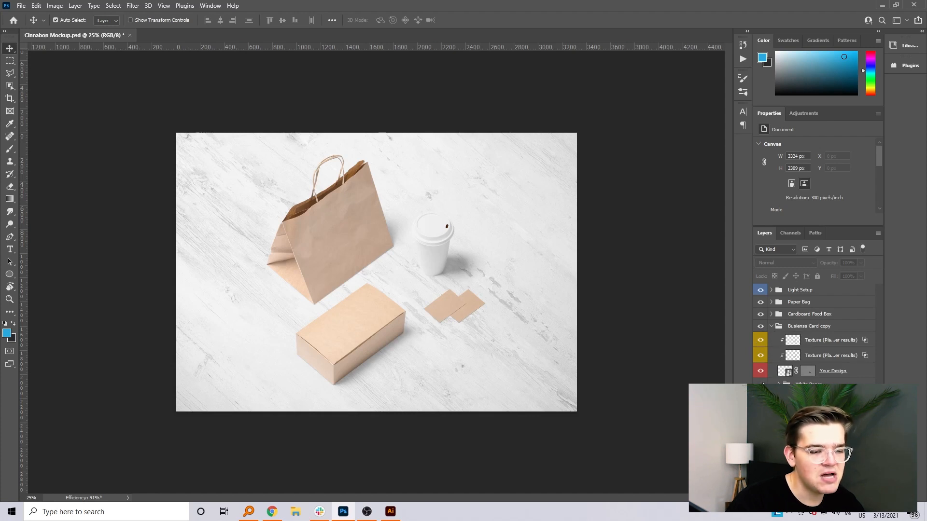
pyautogui.click(761, 385)
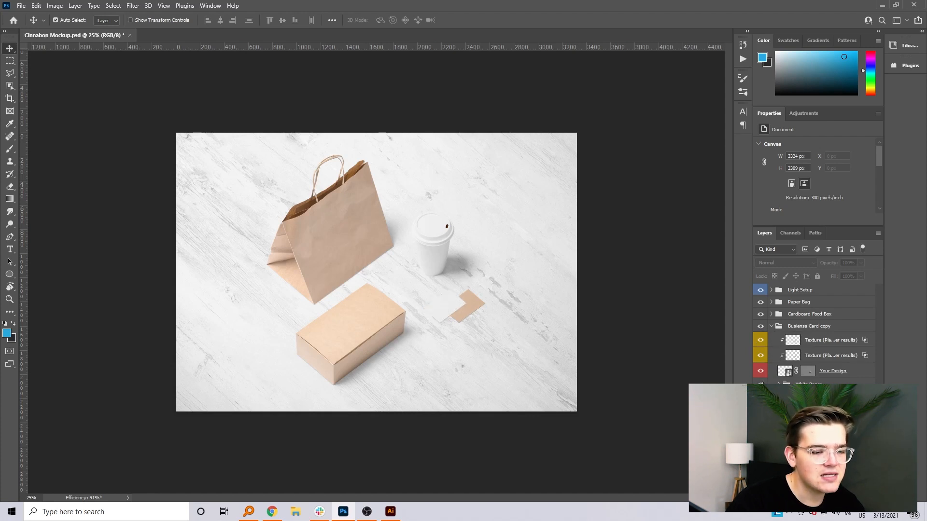
# Open the Your Design smart object of the Business Card copy group and select its entire canvas.
pyautogui.doubleClick(785, 371)
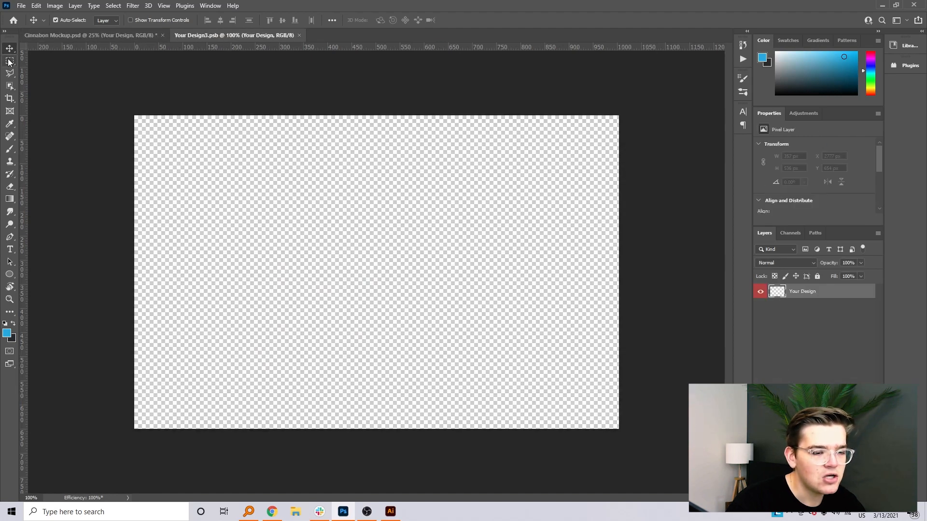
pyautogui.click(9, 61)
pyautogui.moveTo(126, 108); pyautogui.dragTo(630, 475)
# Switch to Illustrator and create a new document.
pyautogui.click(390, 511)
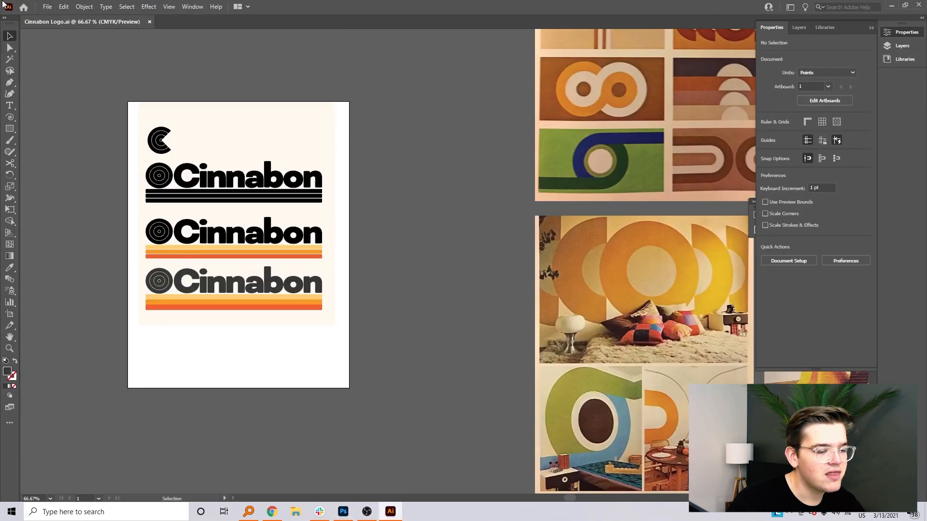
pyautogui.click(47, 7)
pyautogui.click(57, 18)
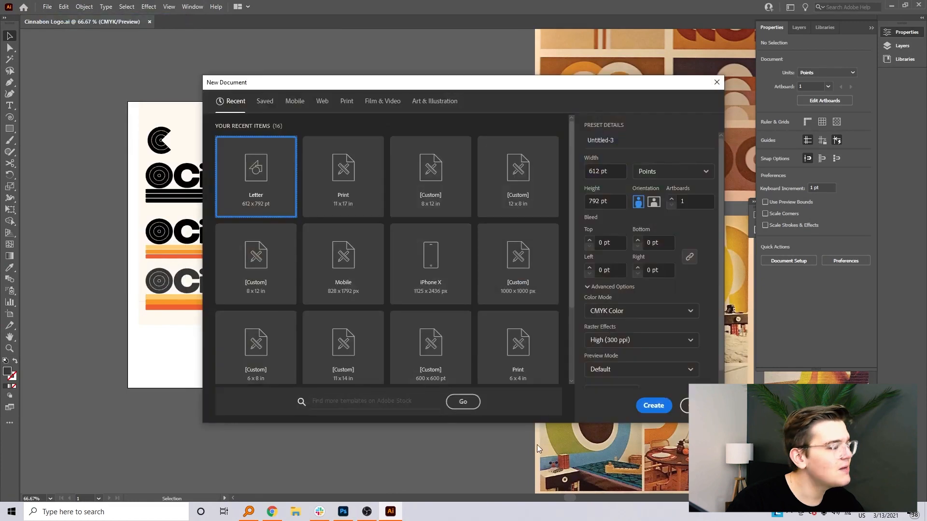
pyautogui.click(649, 407)
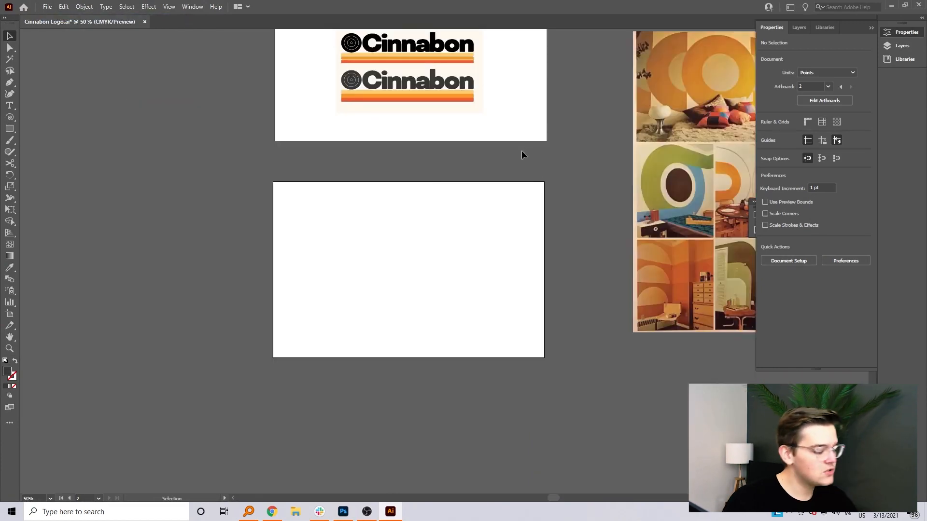
# Draw a diagonal line with a 50 pt stroke from the second artboard's lower-left corner and duplicate it toward the upper-right corner.
pyautogui.moveTo(639, 234); pyautogui.dragTo(483, 383)
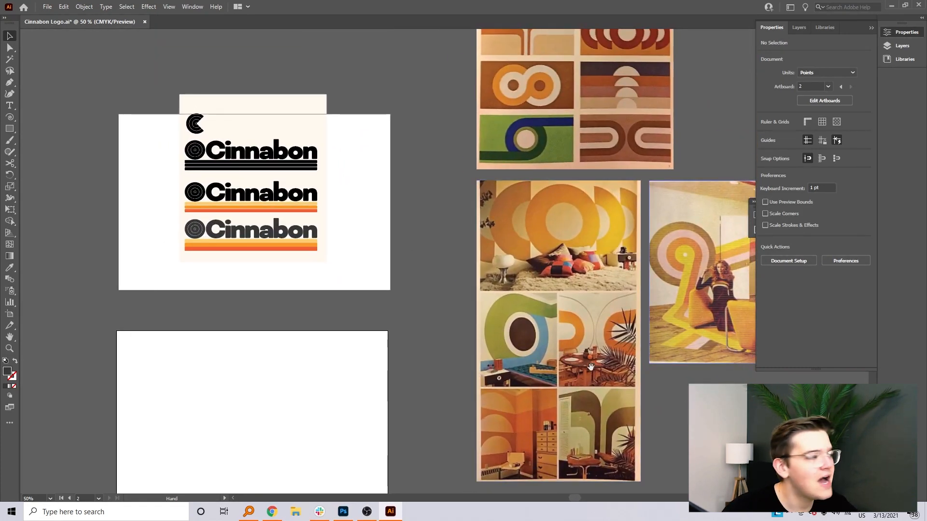
pyautogui.moveTo(726, 349); pyautogui.dragTo(650, 266)
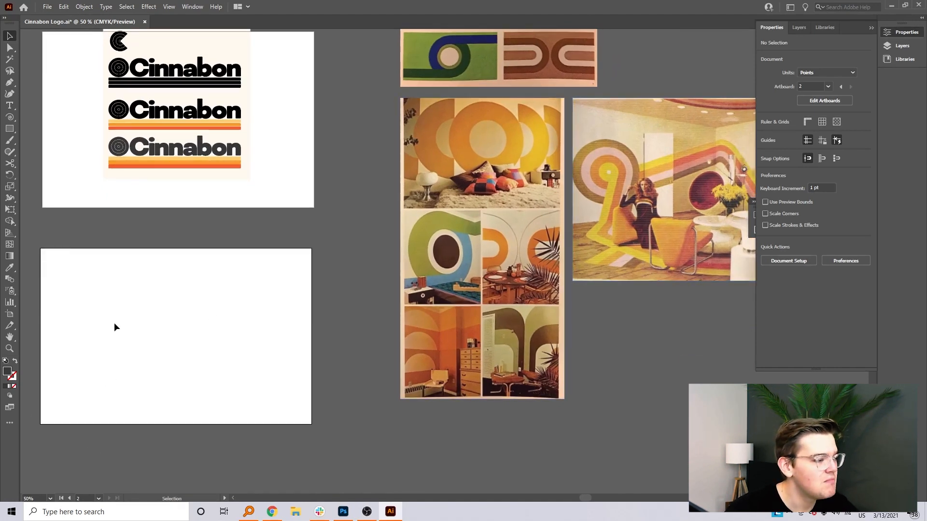
pyautogui.moveTo(117, 414); pyautogui.dragTo(145, 414)
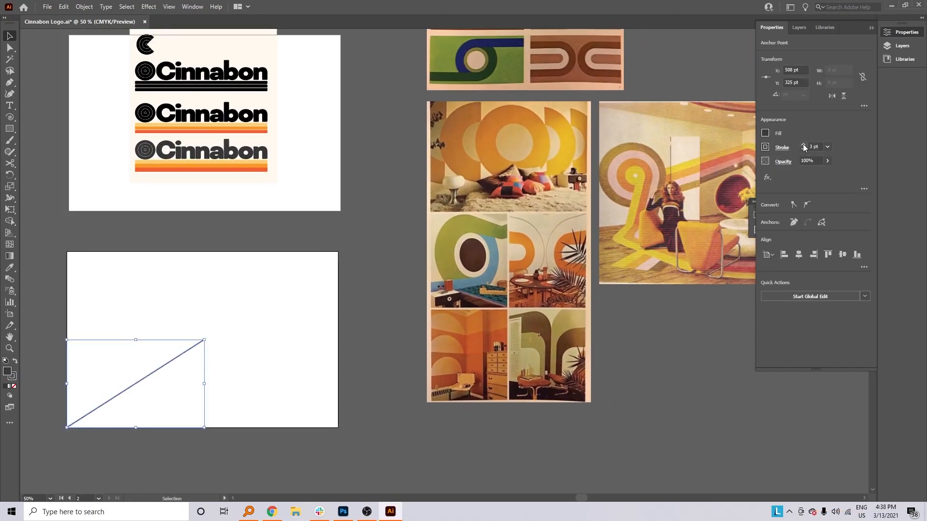
pyautogui.click(803, 145)
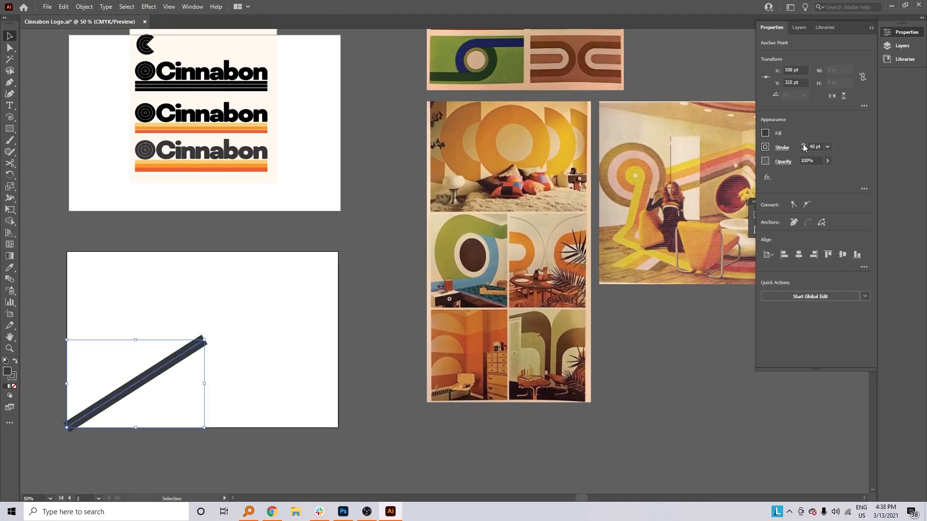
pyautogui.click(803, 145)
pyautogui.click(236, 316)
pyautogui.moveTo(196, 346)
pyautogui.mouseDown()
pyautogui.moveTo(183, 345)
pyautogui.moveTo(504, 224)
pyautogui.moveTo(363, 263)
pyautogui.moveTo(344, 258)
pyautogui.mouseUp()
pyautogui.click(372, 322)
# Draw an unfilled circle about 307 pt in diameter with a 50 pt stroke in the artboard's upper-left area.
pyautogui.moveTo(10, 129); pyautogui.dragTo(42, 151)
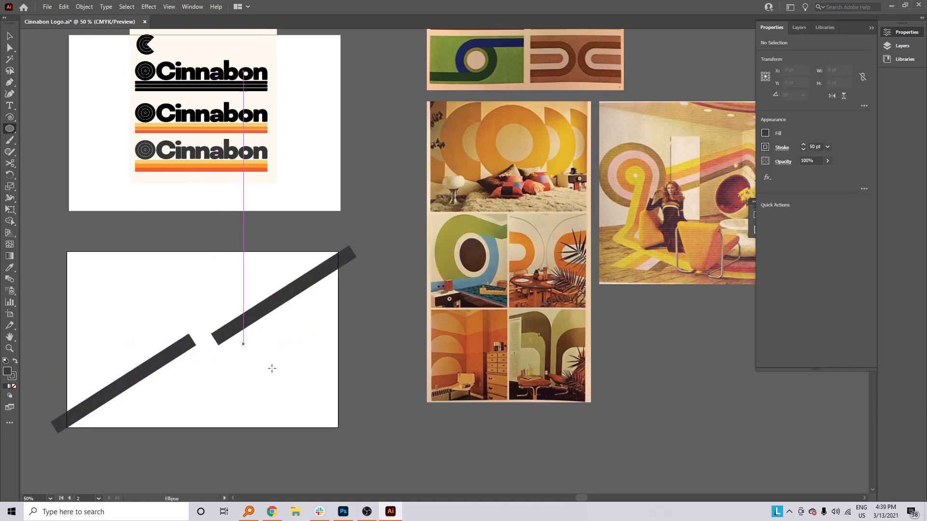
pyautogui.moveTo(151, 298); pyautogui.dragTo(121, 257)
pyautogui.click(766, 133)
pyautogui.click(663, 171)
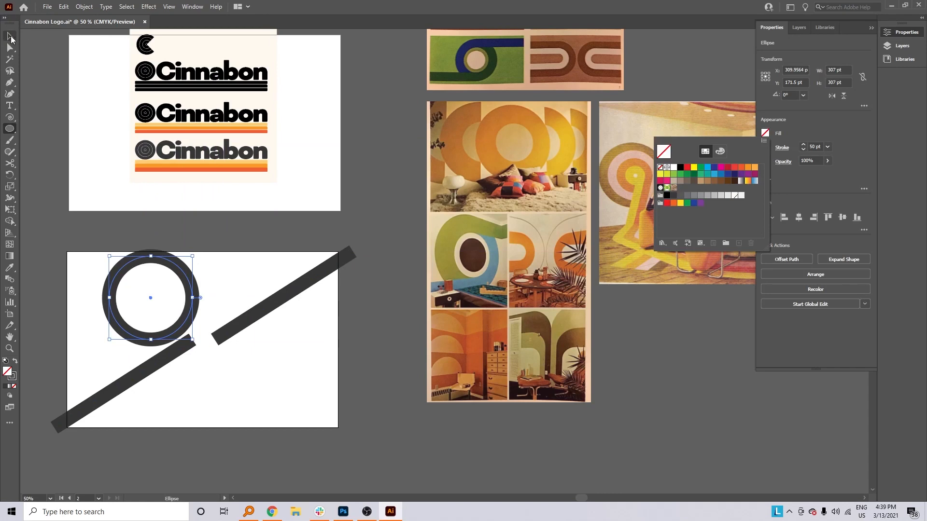
pyautogui.doubleClick(11, 37)
pyautogui.click(522, 331)
# Enlarge the ring to about 346 pt and position it against the lower diagonal line.
pyautogui.moveTo(188, 319); pyautogui.dragTo(203, 329)
pyautogui.moveTo(124, 307); pyautogui.dragTo(113, 308)
pyautogui.moveTo(207, 330); pyautogui.dragTo(199, 326)
# Duplicate the ring and place the copy below the upper diagonal line, touching the bar.
pyautogui.hotkey('ctrl', 'c')
pyautogui.hotkey('ctrl', 'v')
pyautogui.moveTo(446, 309); pyautogui.dragTo(237, 428)
pyautogui.click(270, 473)
pyautogui.click(191, 344)
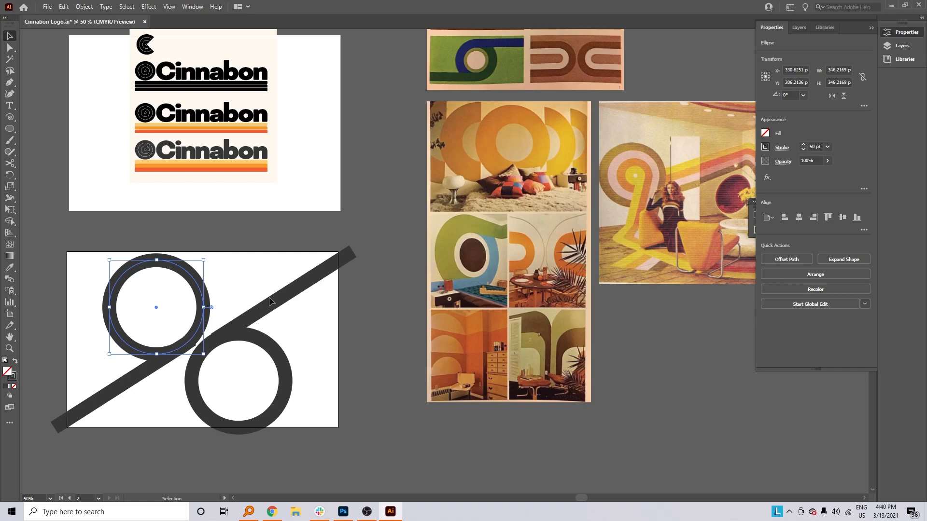
pyautogui.click(231, 297)
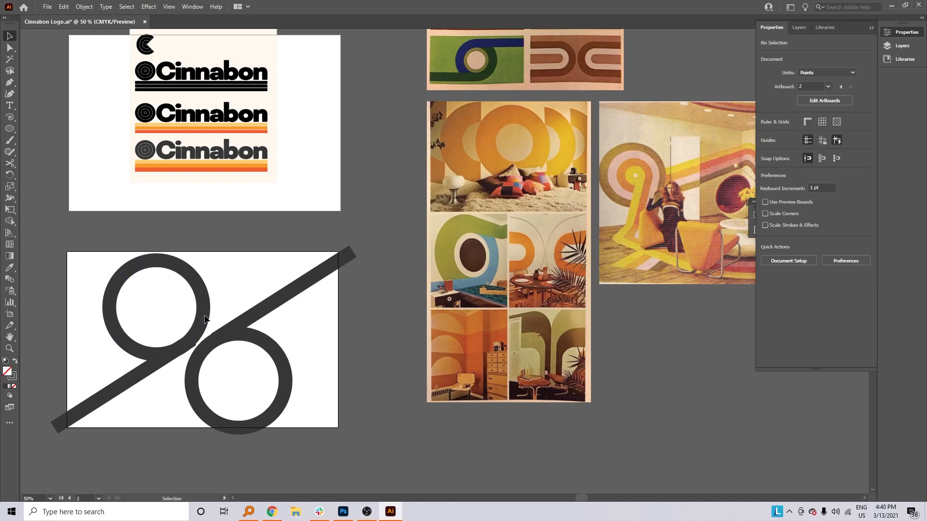
# Move both diagonal bars off the artboard into the empty space beside it.
pyautogui.moveTo(145, 372); pyautogui.dragTo(458, 443)
pyautogui.moveTo(310, 280); pyautogui.dragTo(673, 406)
pyautogui.click(387, 390)
# Copy the upper ring in place and shrink the copy to a concentric ring about 245 pt across.
pyautogui.click(200, 320)
pyautogui.hotkey('ctrl', 'c')
pyautogui.hotkey('ctrl', 'f')
pyautogui.moveTo(203, 260); pyautogui.dragTo(190, 274)
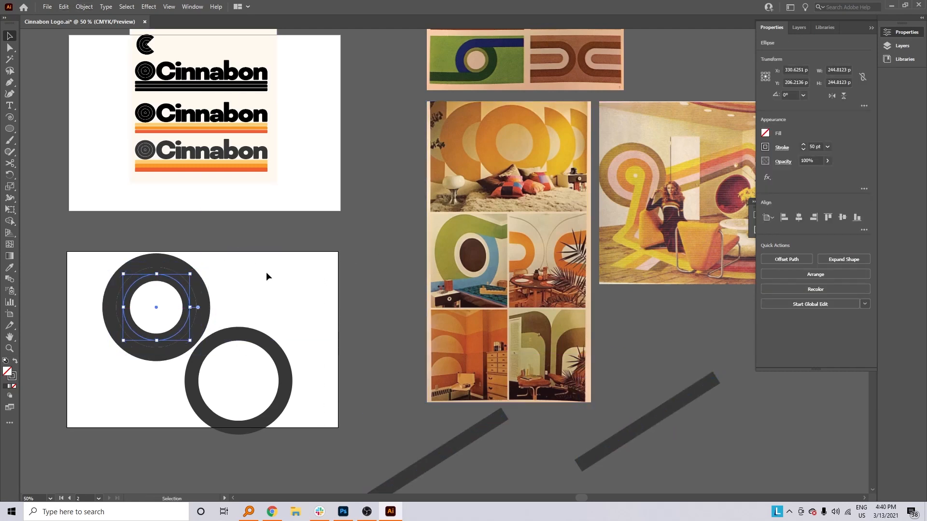
pyautogui.hotkey('ctrl', 'z')
# Save the red-orange stripe color of the lowest logo as a new swatch.
pyautogui.click(231, 169)
pyautogui.doubleClick(232, 169)
pyautogui.click(765, 134)
pyautogui.click(742, 243)
pyautogui.click(589, 264)
# Save the orange middle stripe color of the lowest logo as a new swatch.
pyautogui.click(259, 165)
pyautogui.click(765, 135)
pyautogui.click(742, 243)
pyautogui.click(592, 265)
# Save the light yellow stripe color as a new swatch and leave the logo group.
pyautogui.click(259, 162)
pyautogui.click(765, 134)
pyautogui.click(742, 243)
pyautogui.click(588, 263)
pyautogui.doubleClick(295, 262)
# Color the outer ring's stroke red-orange and the inner ring's stroke orange using the saved swatches.
pyautogui.click(203, 299)
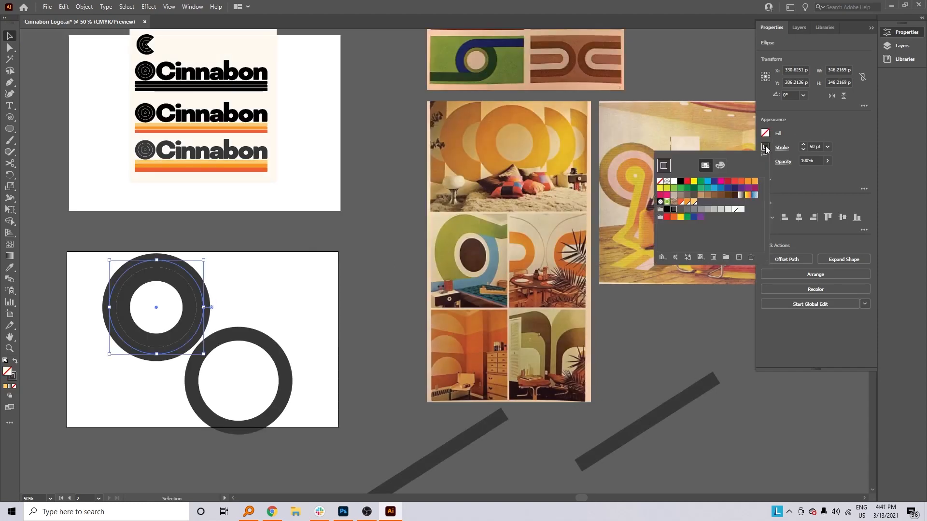
pyautogui.click(765, 147)
pyautogui.click(666, 201)
pyautogui.click(186, 307)
pyautogui.click(185, 308)
pyautogui.click(766, 147)
pyautogui.click(673, 201)
pyautogui.click(309, 256)
# Add a smaller concentric copy inside the orange ring and color its stroke light yellow.
pyautogui.moveTo(190, 275); pyautogui.dragTo(176, 288)
pyautogui.click(765, 146)
pyautogui.click(682, 202)
pyautogui.click(352, 333)
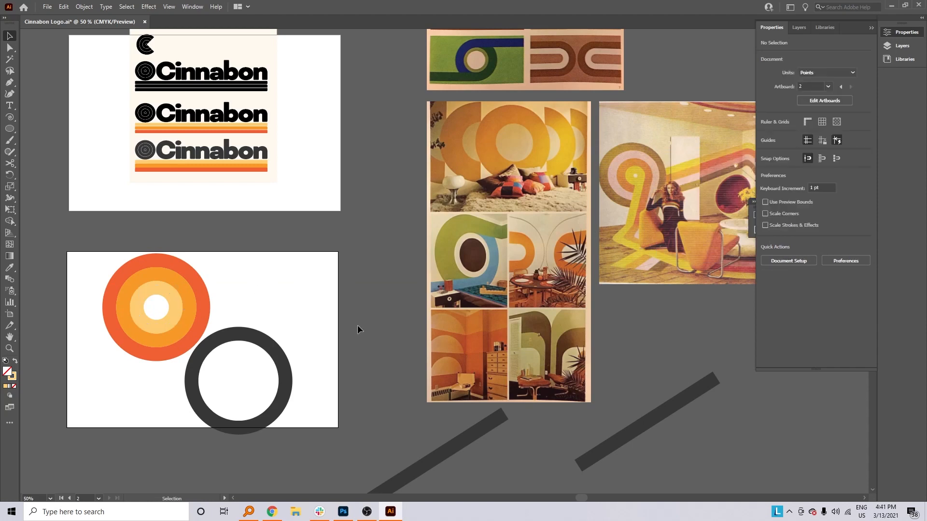
# Place the diagonal bars against the rings and color them red-orange, orange and light yellow by sampling the matching rings.
pyautogui.moveTo(633, 429); pyautogui.dragTo(122, 352)
pyautogui.press('i')
pyautogui.click(202, 319)
pyautogui.press('v')
pyautogui.click(151, 400)
pyautogui.press('i')
pyautogui.click(188, 326)
pyautogui.press('v')
pyautogui.press('i')
pyautogui.click(177, 316)
pyautogui.press('v')
pyautogui.click(291, 314)
# Delete the spare dark ring and place a copy of the striped ring graphic, rotated 180°, at the artboard's opposite corner.
pyautogui.click(198, 401)
pyautogui.press('Delete')
pyautogui.moveTo(209, 410); pyautogui.dragTo(92, 253)
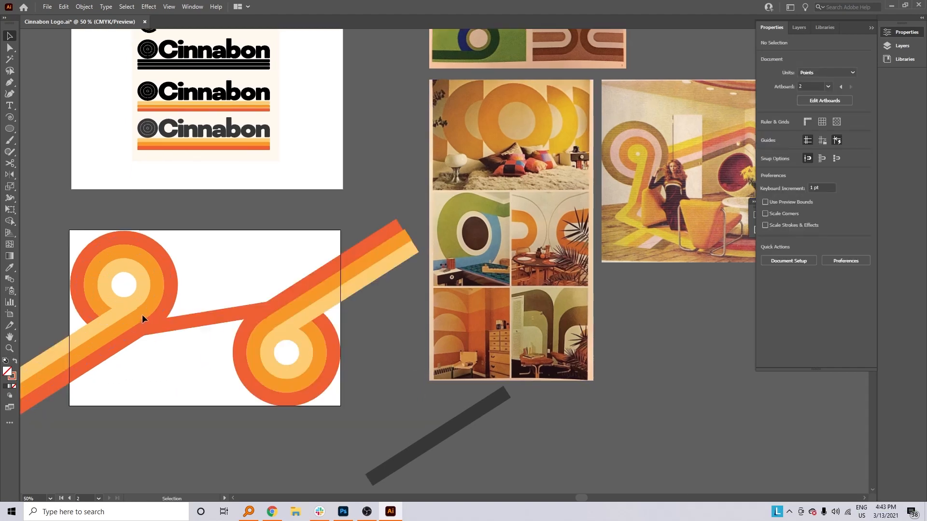
# Try linking the two ring graphics with a light yellow stripe, and delete all the connecting stripes.
pyautogui.click(197, 323)
pyautogui.moveTo(289, 302); pyautogui.dragTo(304, 334)
pyautogui.click(320, 351)
pyautogui.press('v')
pyautogui.click(423, 376)
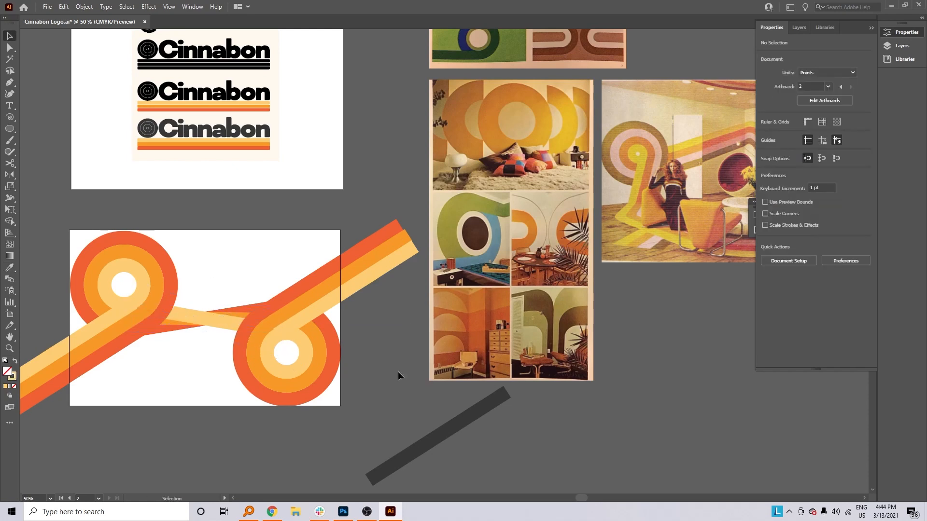
pyautogui.moveTo(197, 289); pyautogui.dragTo(217, 338)
pyautogui.press('Delete')
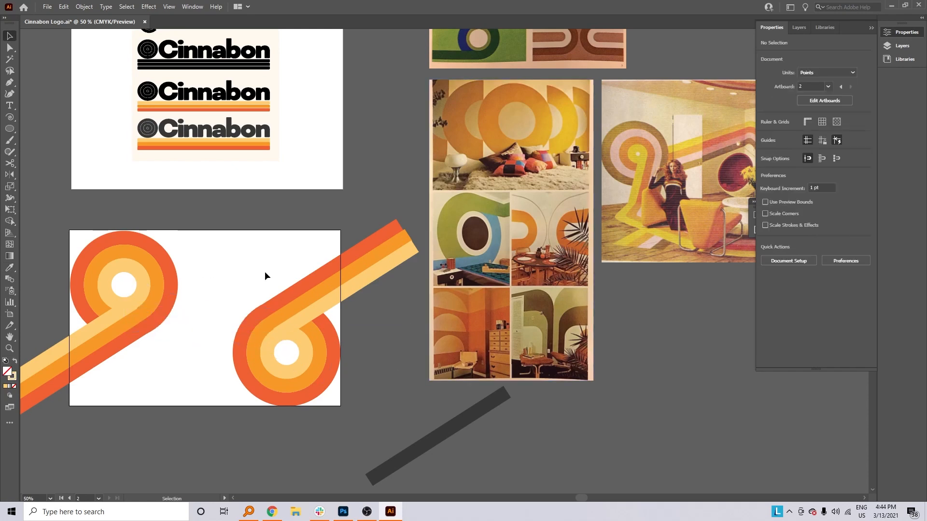
# Move the second ring graphic so its stripes run directly alongside the first graphic's diagonal stripes.
pyautogui.moveTo(259, 285); pyautogui.dragTo(378, 475)
pyautogui.click(212, 424)
pyautogui.moveTo(223, 284); pyautogui.dragTo(360, 440)
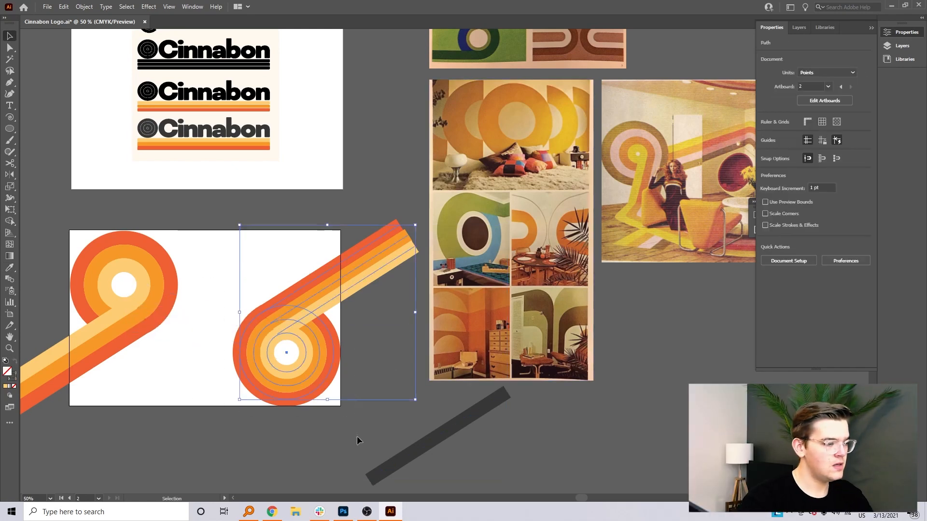
pyautogui.moveTo(311, 389); pyautogui.dragTo(177, 434)
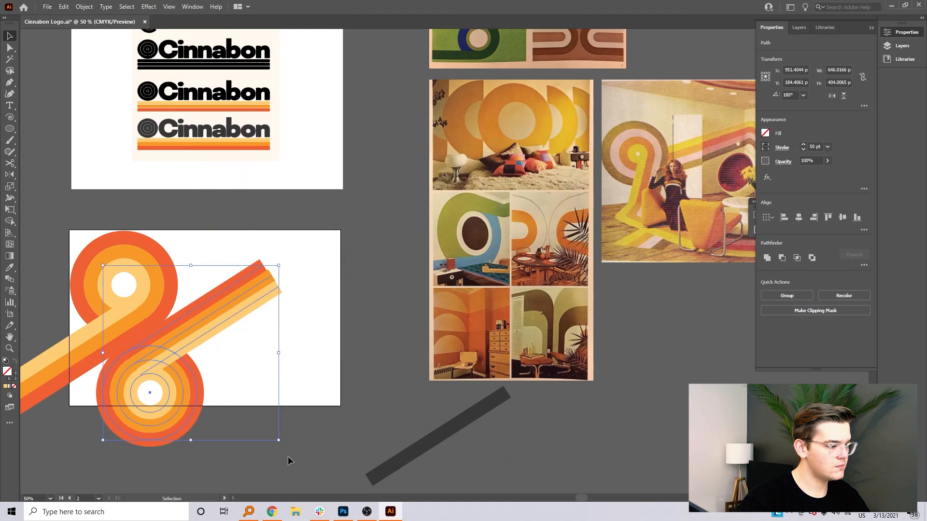
pyautogui.click(282, 455)
pyautogui.press('space')
pyautogui.moveTo(283, 455); pyautogui.dragTo(298, 431)
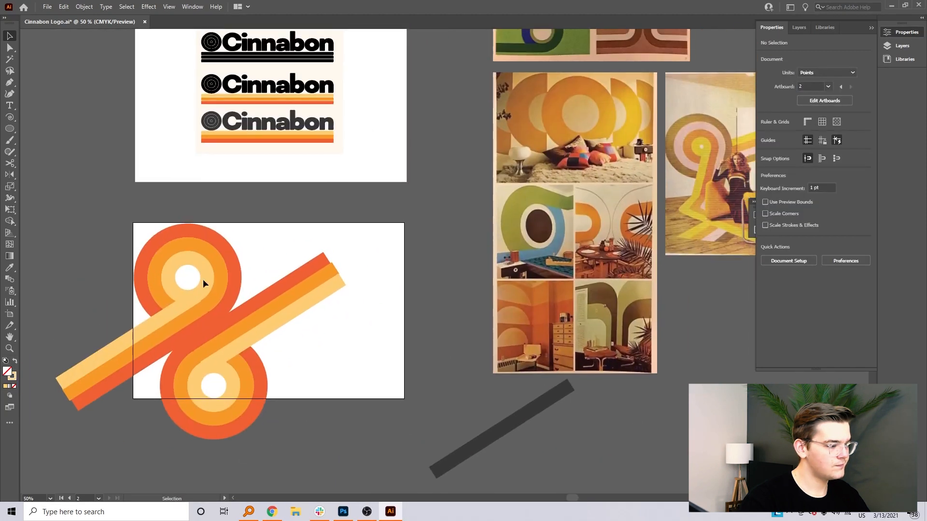
# Try rotating both joined ring graphics together until their stripes run steeply across the artboard, and undo the rotation.
pyautogui.moveTo(400, 427); pyautogui.dragTo(401, 427)
pyautogui.moveTo(236, 363); pyautogui.dragTo(285, 341)
pyautogui.click(30, 197)
pyautogui.moveTo(348, 480); pyautogui.dragTo(348, 480)
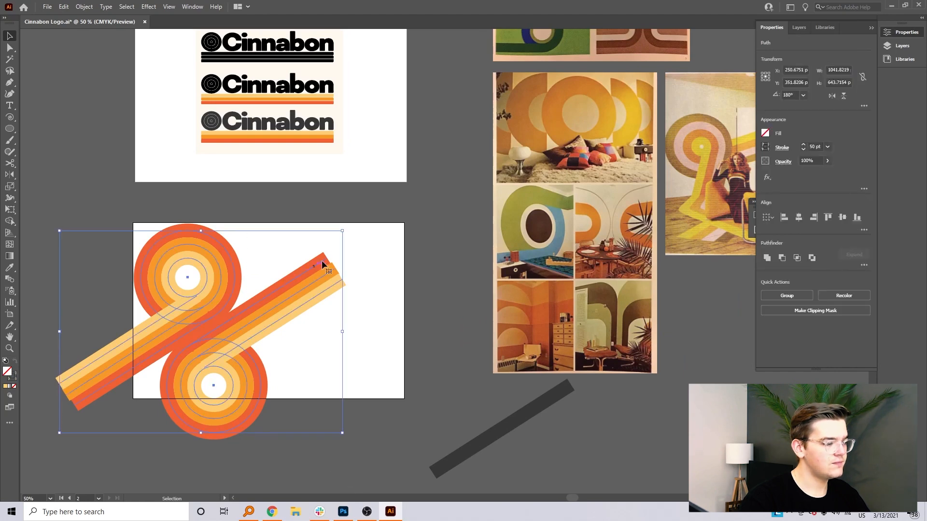
pyautogui.moveTo(350, 231); pyautogui.dragTo(234, 146)
pyautogui.click(101, 324)
pyautogui.click(344, 339)
pyautogui.click(505, 456)
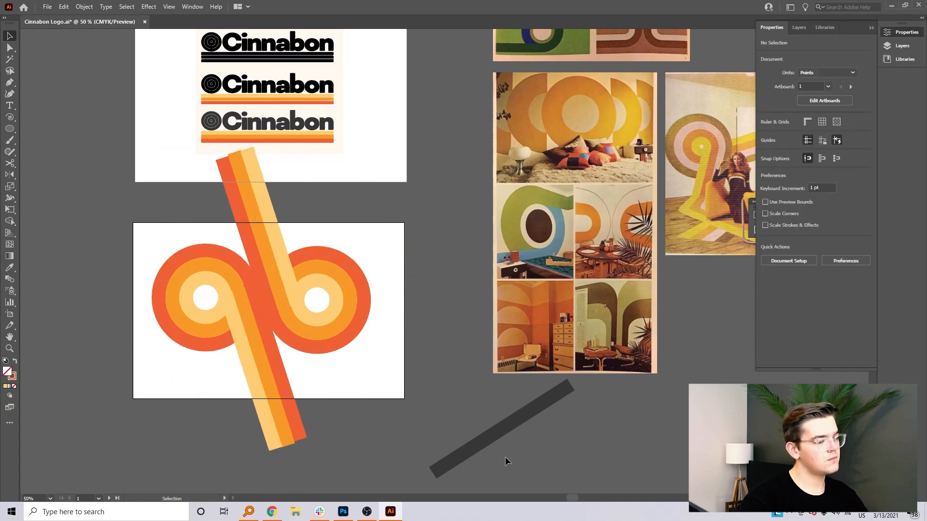
pyautogui.hotkey('ctrl', 'z')
pyautogui.hotkey('ctrl', 'z')
pyautogui.hotkey('ctrl', 'z')
pyautogui.moveTo(271, 440); pyautogui.dragTo(277, 342)
pyautogui.click(250, 289)
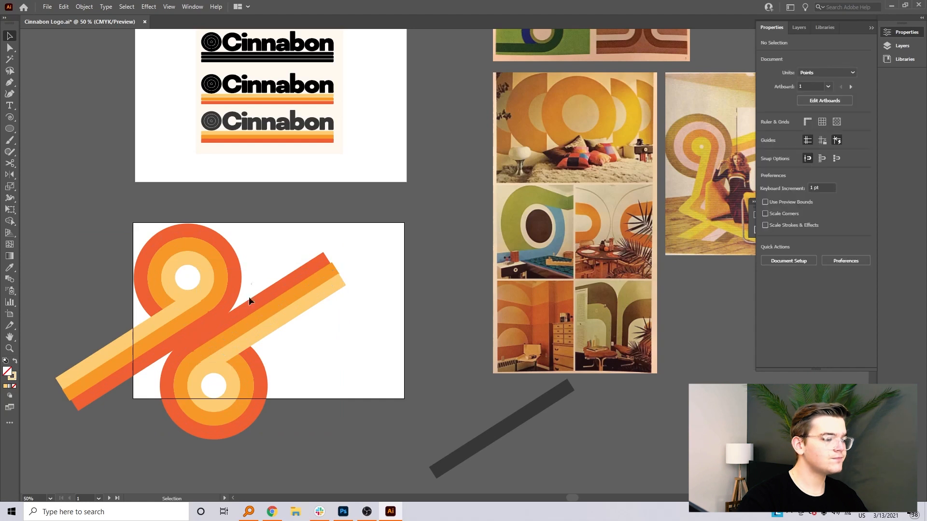
# Remove the second striped ring graphic, including its leftover light yellow ring.
pyautogui.moveTo(228, 454); pyautogui.dragTo(232, 449)
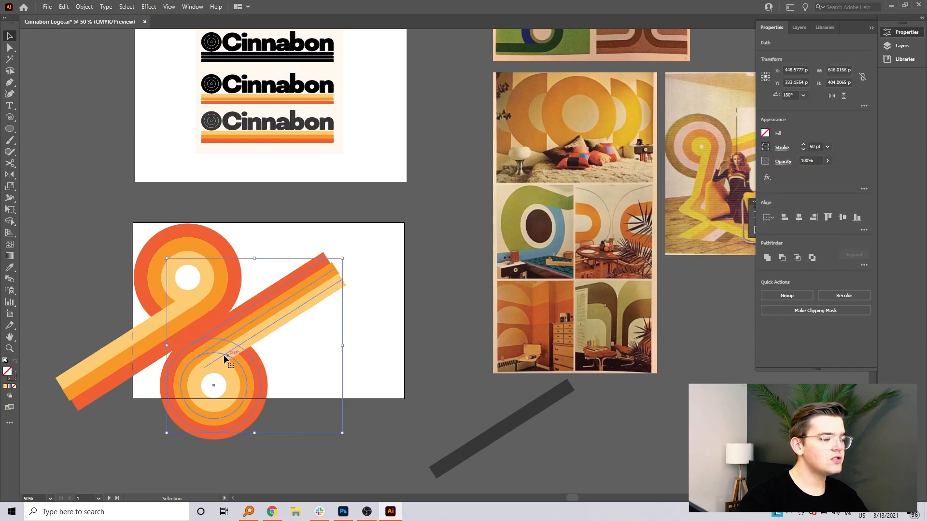
pyautogui.moveTo(222, 357); pyautogui.dragTo(717, 424)
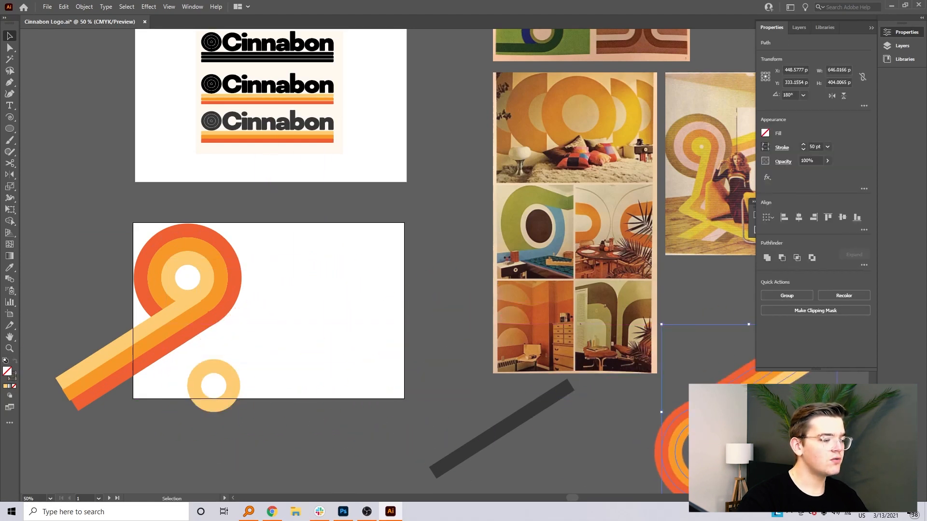
pyautogui.click(236, 401)
pyautogui.moveTo(225, 397)
pyautogui.mouseDown()
pyautogui.moveTo(656, 441)
pyautogui.moveTo(719, 430)
pyautogui.mouseUp()
pyautogui.press('Delete')
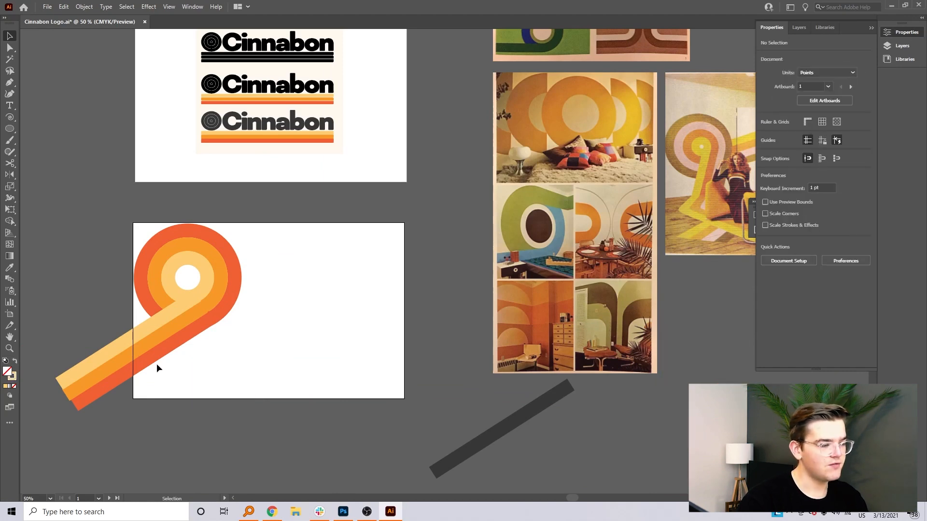
# Nudge the diagonal stripes slightly so they line up with the edges of the rings.
pyautogui.hotkey('ctrl', '=')
pyautogui.hotkey('ctrl', '=')
pyautogui.hotkey('ctrl', '=')
pyautogui.hotkey('ctrl', '=')
pyautogui.press('space')
pyautogui.moveTo(153, 362); pyautogui.dragTo(912, 145)
pyautogui.press('space')
pyautogui.moveTo(256, 281); pyautogui.dragTo(462, 392)
pyautogui.hotkey('ctrl', '=')
pyautogui.hotkey('ctrl', '=')
pyautogui.press('space')
pyautogui.moveTo(383, 369); pyautogui.dragTo(317, 283)
pyautogui.hotkey('ctrl', 'shift', 'a')
pyautogui.moveTo(221, 223); pyautogui.dragTo(221, 215)
pyautogui.hotkey('ctrl', 'shift', 'a')
pyautogui.hotkey('ctrl', '-')
pyautogui.hotkey('ctrl', '-')
pyautogui.hotkey('ctrl', '-')
pyautogui.hotkey('ctrl', '-')
pyautogui.hotkey('ctrl', '-')
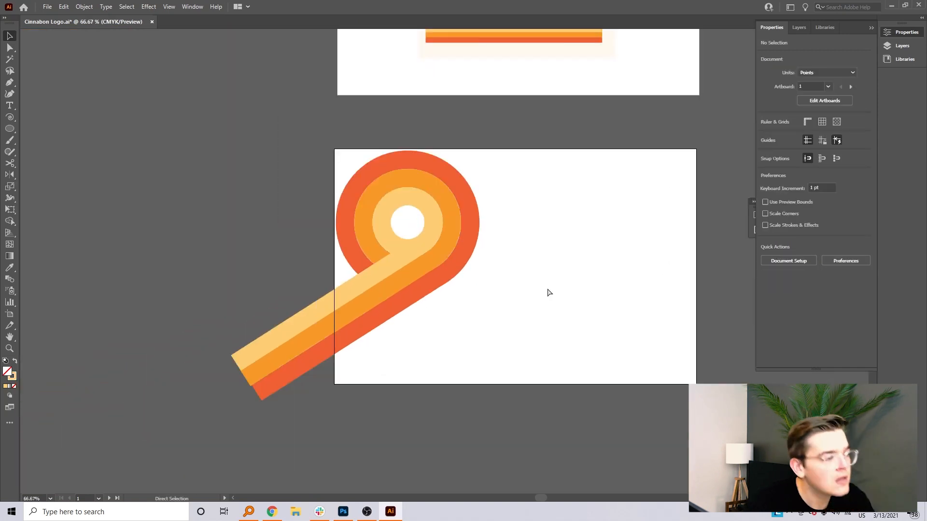
pyautogui.hotkey('ctrl', '-')
pyautogui.hotkey('ctrl', '-')
# Duplicate the three diagonal stripes, rotate the copy to horizontal and group it.
pyautogui.press('space')
pyautogui.moveTo(572, 280); pyautogui.dragTo(502, 316)
pyautogui.hotkey('ctrl', '=')
pyautogui.hotkey('ctrl', '=')
pyautogui.moveTo(240, 432); pyautogui.dragTo(161, 360)
pyautogui.hotkey('ctrl', 'c')
pyautogui.hotkey('ctrl', 'v')
pyautogui.moveTo(557, 190); pyautogui.dragTo(571, 320)
pyautogui.hotkey('ctrl', 'g')
pyautogui.press('v')
# Lengthen the horizontal stripes past the artboard's edge and move them against the ring graphic.
pyautogui.press('a')
pyautogui.moveTo(596, 398); pyautogui.dragTo(517, 304)
pyautogui.moveTo(545, 350); pyautogui.dragTo(700, 351)
pyautogui.press('v')
pyautogui.moveTo(498, 355); pyautogui.dragTo(442, 356)
pyautogui.click(593, 422)
# Rotate the ring graphic's short stripes steeper and tilt the long stripes upward, following the 1970s reference photos.
pyautogui.moveTo(458, 392); pyautogui.dragTo(184, 411)
pyautogui.moveTo(672, 135); pyautogui.dragTo(619, 168)
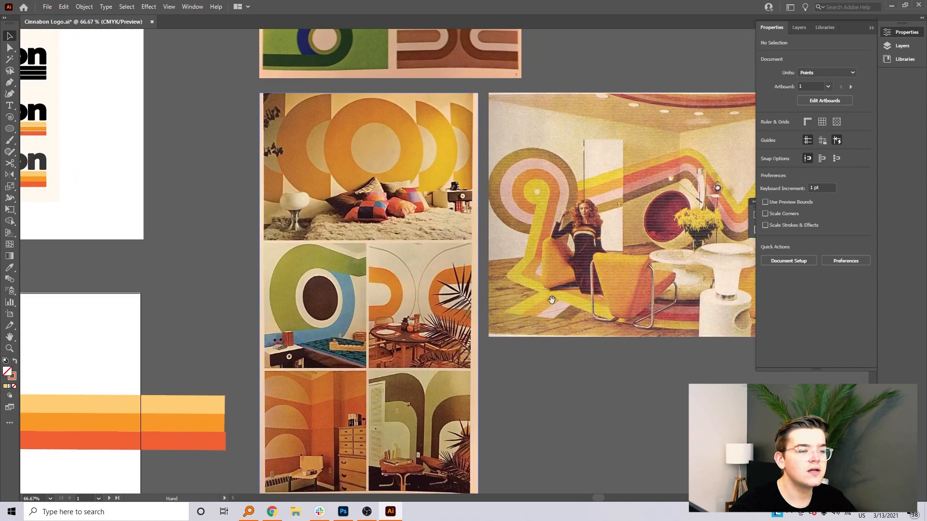
pyautogui.moveTo(243, 322); pyautogui.dragTo(575, 198)
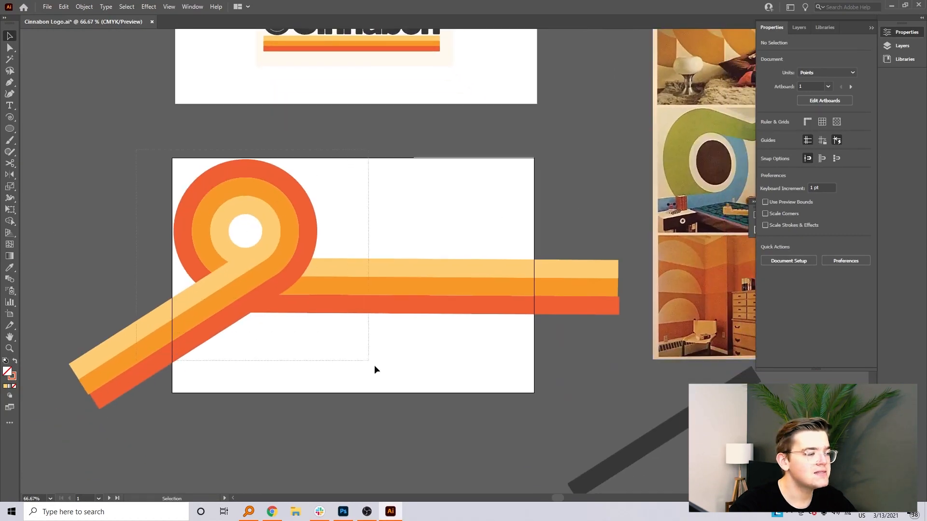
pyautogui.moveTo(371, 361); pyautogui.dragTo(562, 276)
pyautogui.moveTo(335, 292); pyautogui.dragTo(364, 323)
pyautogui.moveTo(659, 192); pyautogui.dragTo(578, 83)
pyautogui.moveTo(343, 309); pyautogui.dragTo(512, 293)
# Rotate the long stripes to a shallower upward angle and align them with the lower edge of the rings.
pyautogui.hotkey('ctrl', '-')
pyautogui.hotkey('ctrl', '-')
pyautogui.hotkey('ctrl', '-')
pyautogui.moveTo(392, 263); pyautogui.dragTo(395, 258)
pyautogui.click(493, 312)
pyautogui.click(454, 239)
pyautogui.click(471, 246)
pyautogui.moveTo(471, 223); pyautogui.dragTo(467, 222)
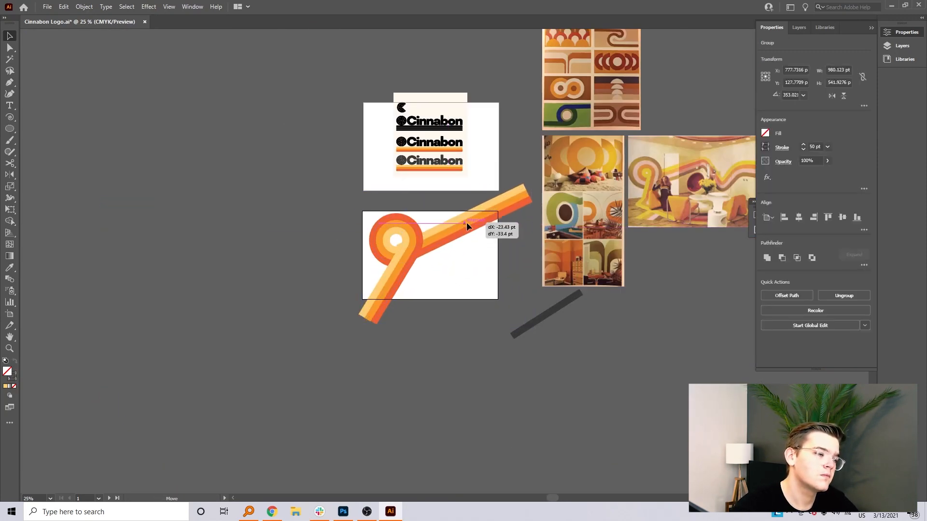
pyautogui.moveTo(531, 185); pyautogui.dragTo(536, 203)
pyautogui.moveTo(451, 232); pyautogui.dragTo(444, 248)
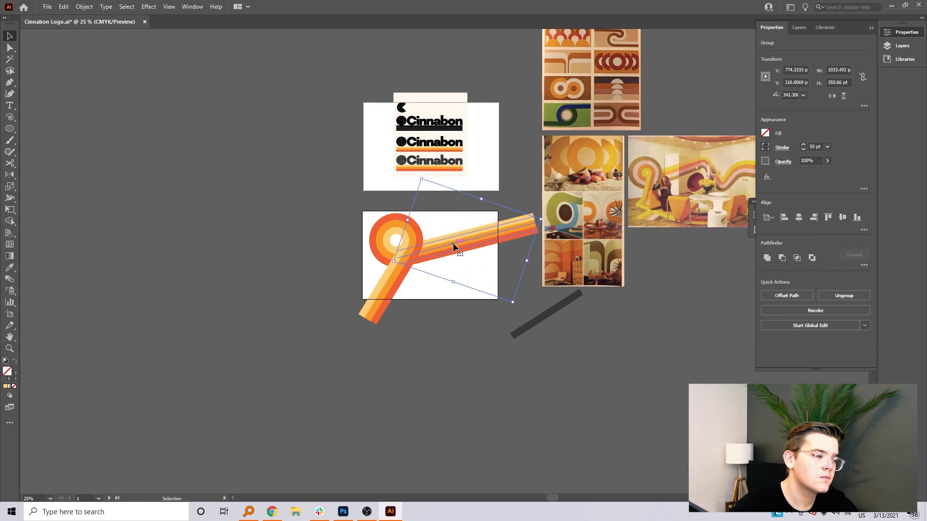
# Group the rings with both sets of stripes into one object.
pyautogui.click(346, 238)
pyautogui.moveTo(345, 238); pyautogui.dragTo(434, 271)
pyautogui.moveTo(422, 252); pyautogui.dragTo(566, 333)
pyautogui.click(433, 277)
pyautogui.hotkey('ctrl', 'g')
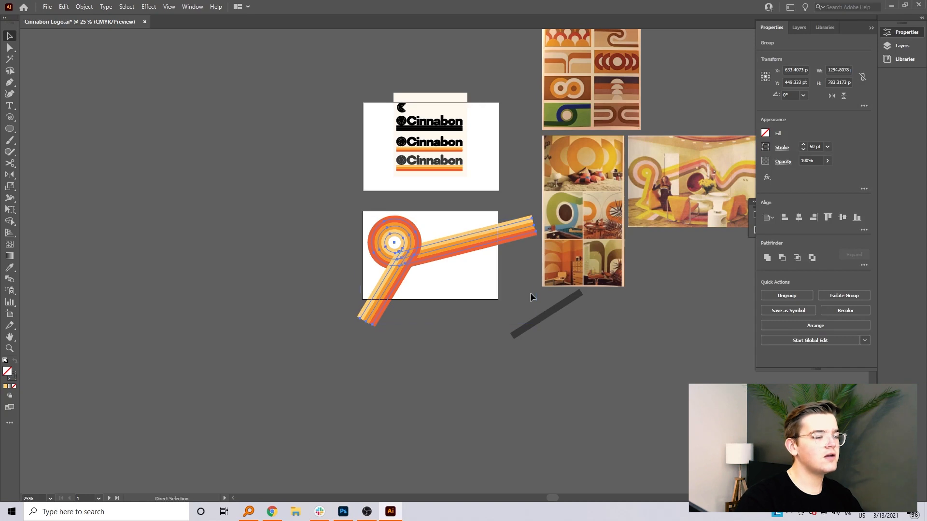
# Try duplicating the grouped graphic rotated 180° and positioning the copy in the artboard's opposite corner with crossing stripes.
pyautogui.moveTo(539, 214); pyautogui.dragTo(166, 414)
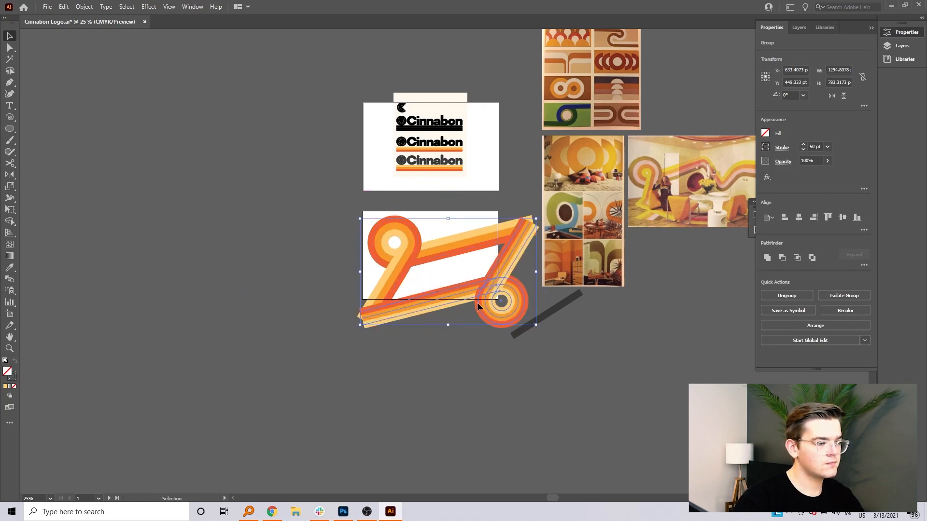
pyautogui.moveTo(484, 307); pyautogui.dragTo(454, 280)
pyautogui.click(518, 343)
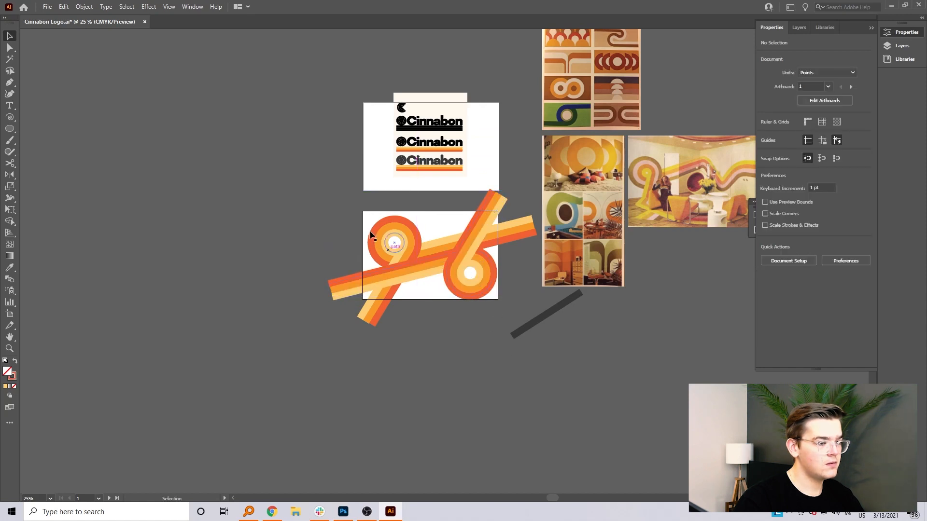
pyautogui.moveTo(495, 311); pyautogui.dragTo(463, 296)
pyautogui.click(466, 325)
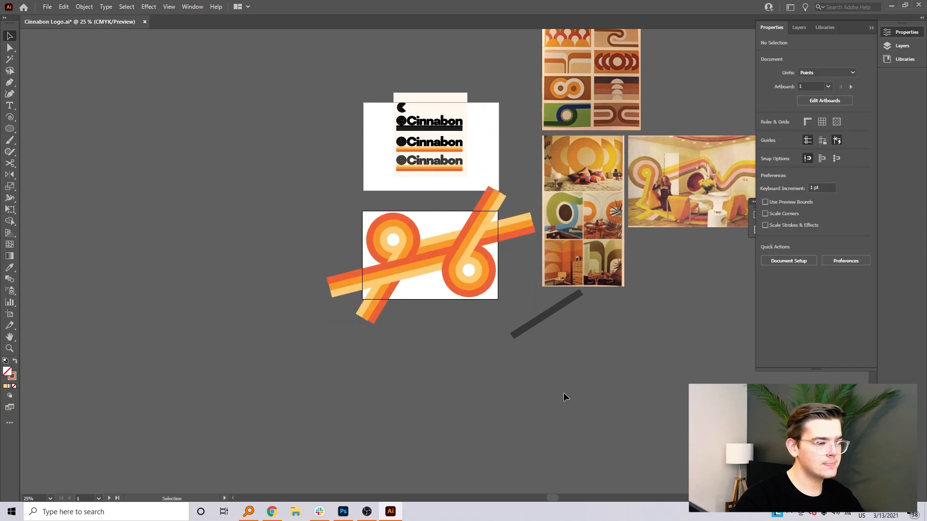
pyautogui.click(169, 7)
pyautogui.click(193, 64)
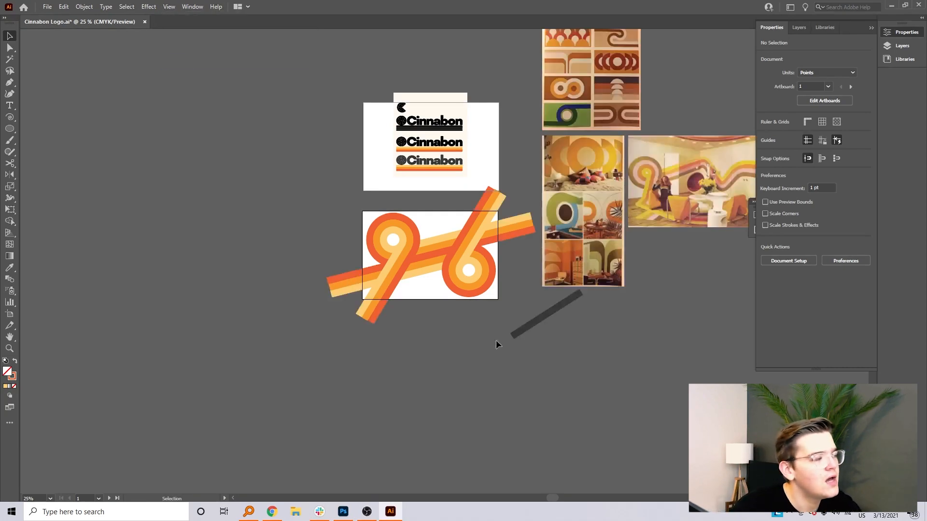
# Rotate the short stripes to vertical and move them flush with the outer side of the rings.
pyautogui.hotkey('ctrl', '+')
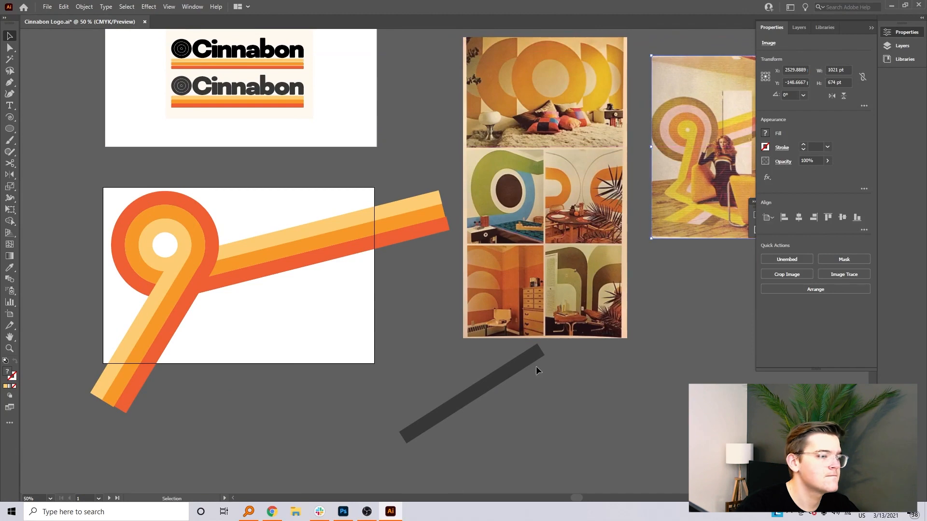
pyautogui.click(537, 367)
pyautogui.moveTo(202, 339); pyautogui.dragTo(453, 322)
pyautogui.moveTo(331, 170); pyautogui.dragTo(496, 287)
pyautogui.moveTo(449, 383); pyautogui.dragTo(378, 337)
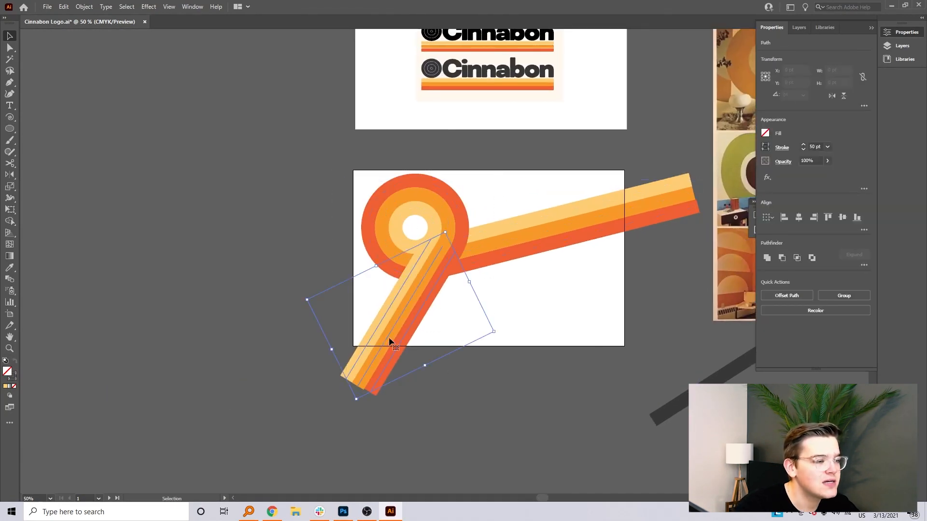
pyautogui.moveTo(500, 333); pyautogui.dragTo(499, 275)
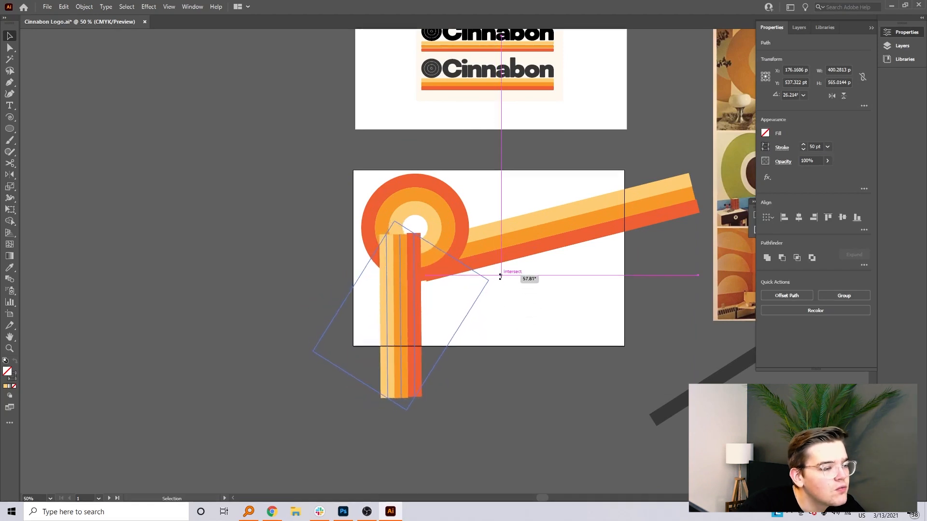
pyautogui.moveTo(500, 276); pyautogui.dragTo(500, 278)
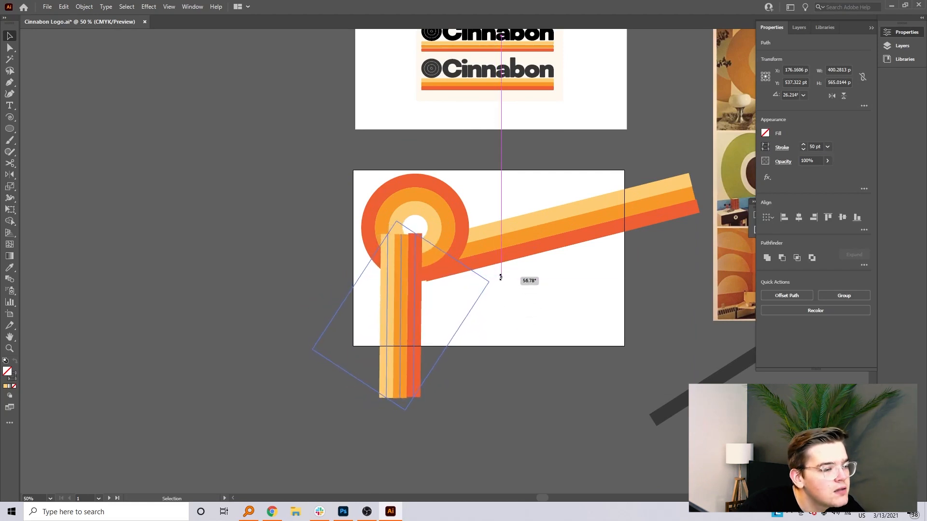
pyautogui.moveTo(398, 330); pyautogui.dragTo(449, 326)
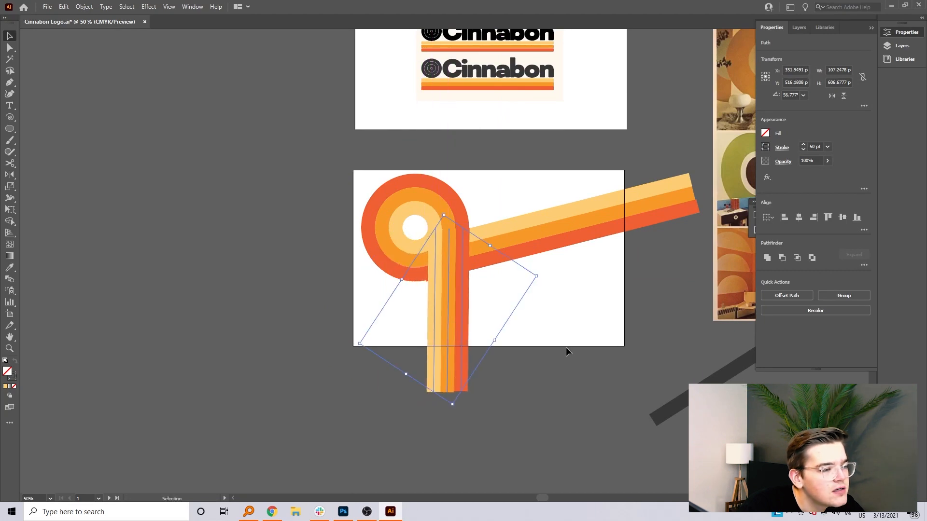
pyautogui.click(563, 346)
# Rotate the long stripes to horizontal, align them with the lower edge of the rings and send them behind the graphic.
pyautogui.click(533, 250)
pyautogui.moveTo(711, 188); pyautogui.dragTo(743, 221)
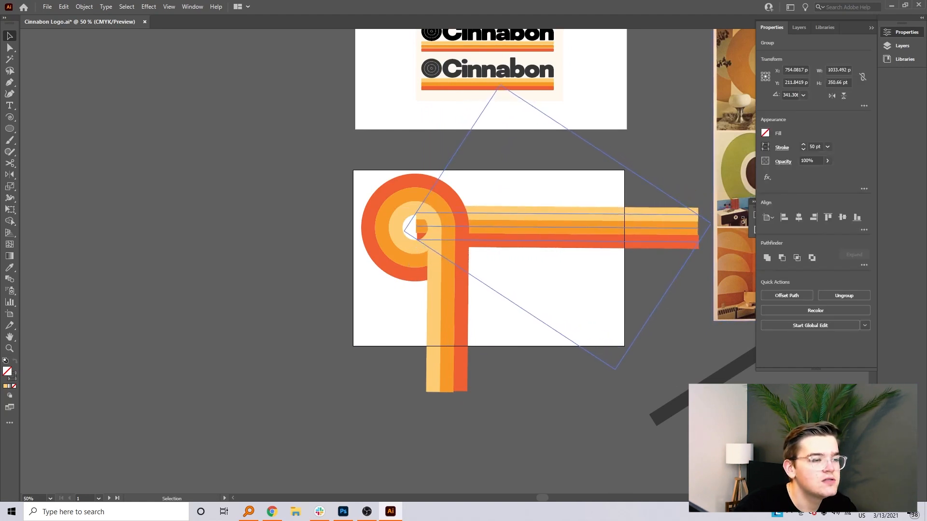
pyautogui.moveTo(567, 228); pyautogui.dragTo(559, 266)
pyautogui.press('a')
pyautogui.hotkey('ctrl', '[')
pyautogui.hotkey('ctrl', '[')
pyautogui.click(538, 295)
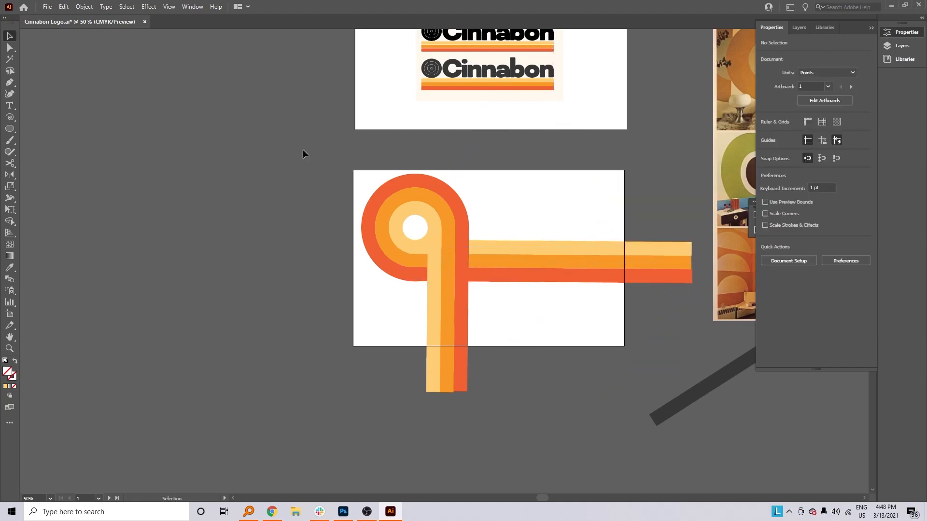
# Try to straighten the horizontal stripes by aligning the anchor points at their two ends.
pyautogui.click(9, 47)
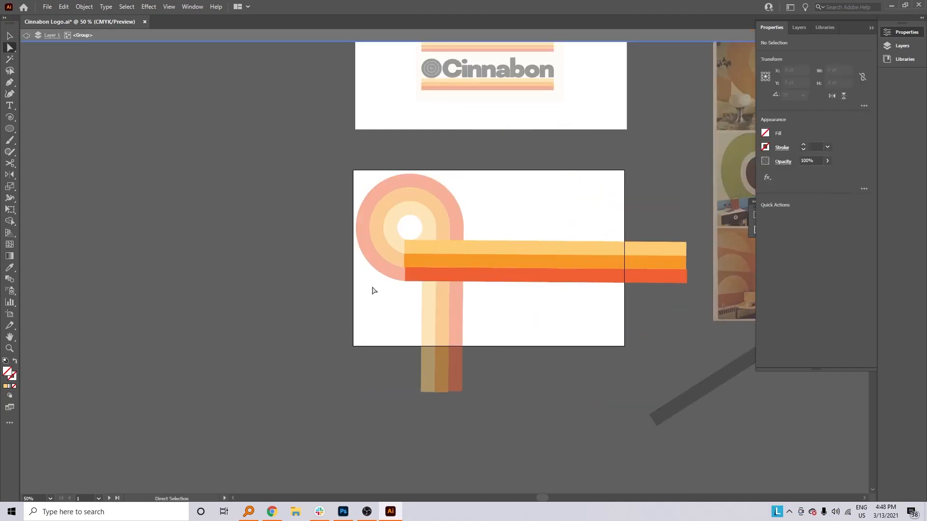
pyautogui.click(405, 247)
pyautogui.keyDown('shift'); pyautogui.click(686, 249); pyautogui.keyUp('shift')
pyautogui.click(768, 216)
pyautogui.click(792, 231)
pyautogui.click(548, 248)
pyautogui.moveTo(703, 229); pyautogui.dragTo(393, 289)
pyautogui.moveTo(674, 294); pyautogui.dragTo(695, 236)
pyautogui.click(784, 254)
pyautogui.click(412, 231)
pyautogui.click(405, 247)
pyautogui.keyDown('shift'); pyautogui.click(686, 249); pyautogui.keyUp('shift')
pyautogui.click(842, 218)
pyautogui.hotkey('ctrl', 'z')
pyautogui.click(585, 341)
# Leave the stripe group, show the rulers and add a horizontal guide across the long stripes.
pyautogui.click(10, 37)
pyautogui.doubleClick(603, 179)
pyautogui.click(169, 6)
pyautogui.moveTo(211, 339)
pyautogui.click(340, 339)
pyautogui.moveTo(461, 33); pyautogui.dragTo(459, 274)
# Nudge the anchor points at the long stripes' right end upward to level them with the guide.
pyautogui.click(9, 47)
pyautogui.moveTo(672, 230); pyautogui.dragTo(697, 312)
pyautogui.press('Up')
pyautogui.press('Up')
pyautogui.press('Up')
pyautogui.press('Up')
pyautogui.press('Up')
pyautogui.press('Up')
pyautogui.press('Up')
pyautogui.press('Up')
pyautogui.press('Up')
pyautogui.click(695, 312)
# Move the guide below the artboard and slide the uneven horizontal stripes off the artboard to its left.
pyautogui.click(10, 36)
pyautogui.click(599, 272)
pyautogui.moveTo(294, 272); pyautogui.dragTo(292, 420)
pyautogui.click(241, 367)
pyautogui.click(10, 83)
pyautogui.click(10, 36)
pyautogui.moveTo(584, 274); pyautogui.dragTo(181, 274)
# Draw a straight horizontal line about 829 pt long from the rings' lower edge with the old stripe's red-orange 50 pt stroke.
pyautogui.click(10, 83)
pyautogui.click(410, 275)
pyautogui.click(635, 275)
pyautogui.click(9, 268)
pyautogui.click(234, 273)
# Duplicate the red-orange line upward into three stacked stripes, matching the middle one to the old orange and the upper one to the yellow.
pyautogui.click(10, 36)
pyautogui.moveTo(548, 272); pyautogui.dragTo(548, 247)
pyautogui.press('i')
pyautogui.click(251, 259)
pyautogui.click(531, 247)
pyautogui.click(253, 246)
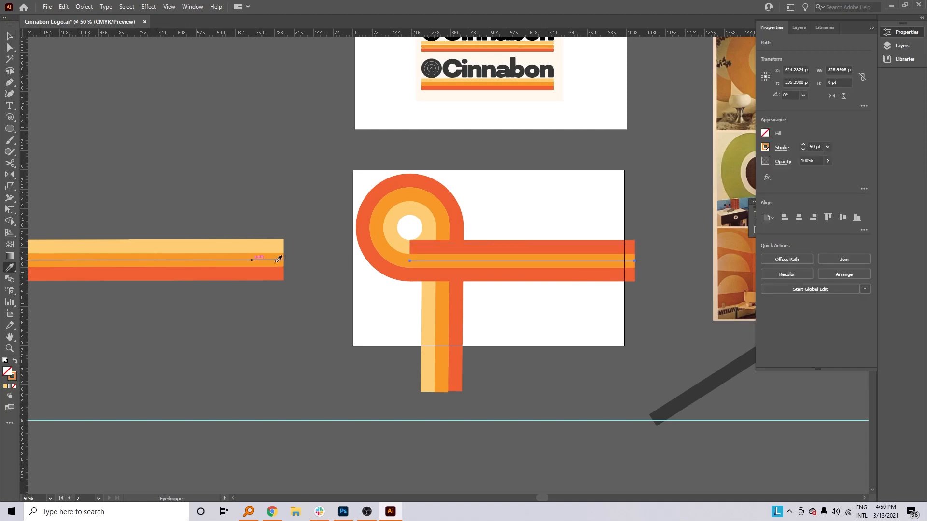
pyautogui.press('v')
pyautogui.click(571, 220)
# Set a copy of the inner yellow ring beside the artboard and remove the original ring's lower-right segment.
pyautogui.click(428, 232)
pyautogui.moveTo(429, 232); pyautogui.dragTo(249, 175)
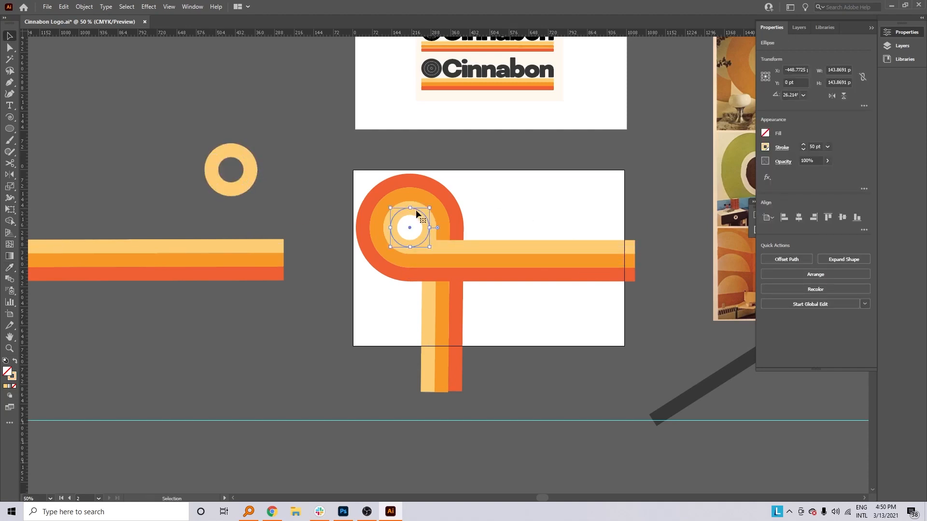
pyautogui.doubleClick(410, 209)
pyautogui.press('a')
pyautogui.click(425, 240)
pyautogui.press('Delete')
pyautogui.press('v')
pyautogui.doubleClick(532, 220)
# Shift the right-hand end of the yellow ring slightly upward where it meets the vertical stripe.
pyautogui.press('a')
pyautogui.moveTo(430, 227); pyautogui.dragTo(430, 225)
pyautogui.click(548, 220)
# Scale up the whole ring and stripe graphic to about 1309 by 886 pt.
pyautogui.press('v')
pyautogui.moveTo(298, 167); pyautogui.dragTo(488, 313)
pyautogui.moveTo(635, 392); pyautogui.dragTo(788, 455)
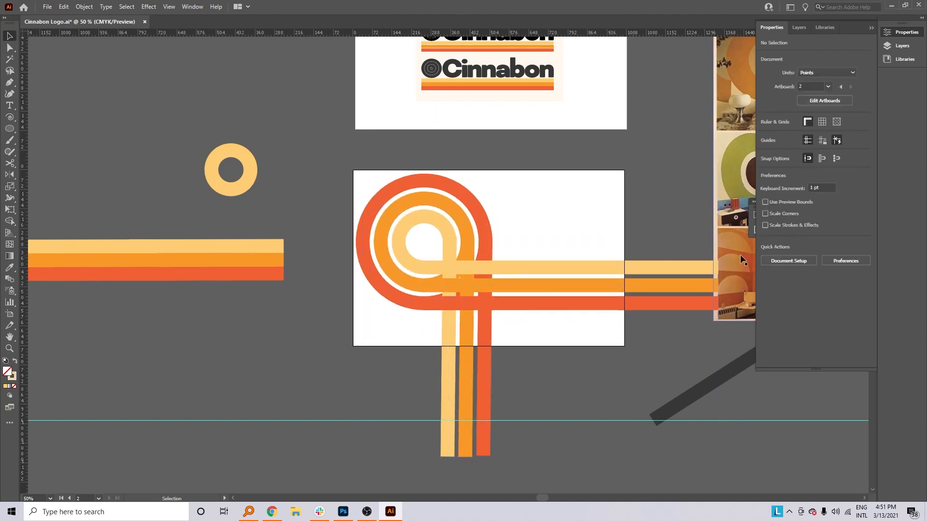
pyautogui.moveTo(716, 456); pyautogui.dragTo(697, 440)
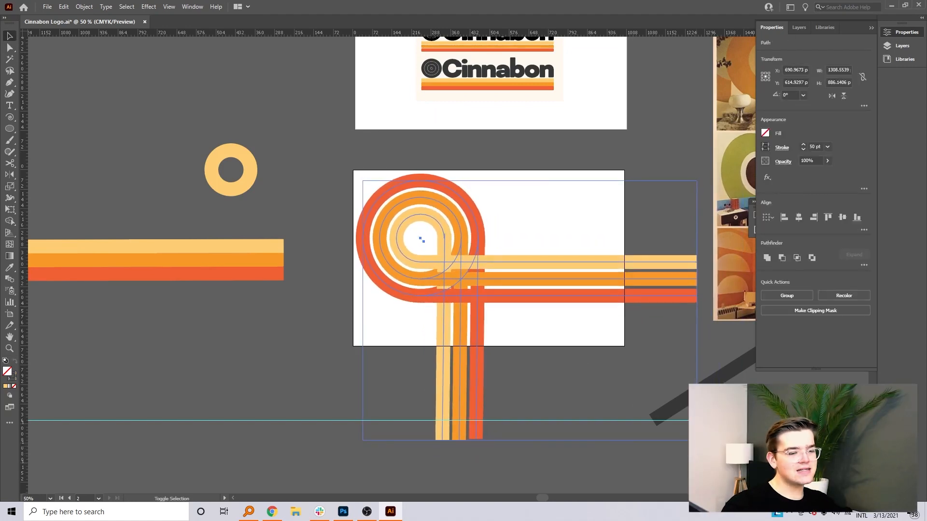
pyautogui.click(573, 382)
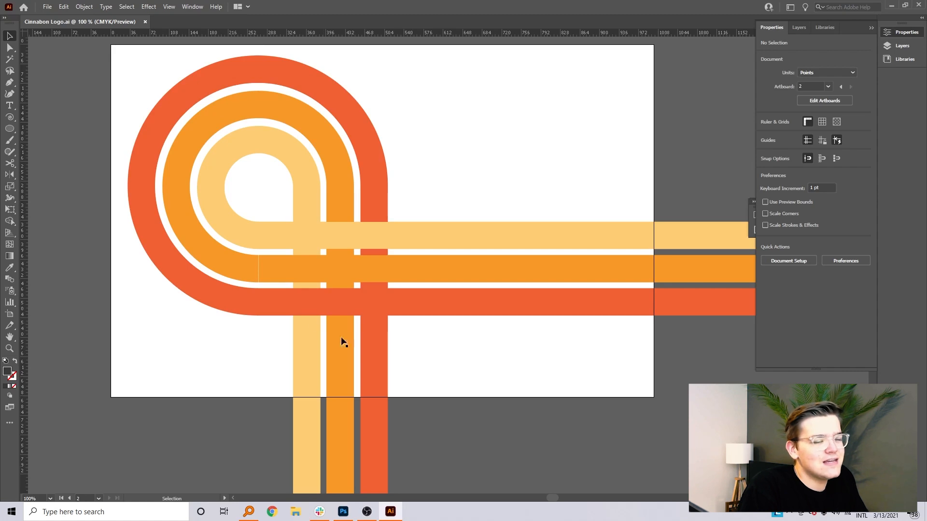
# Examine the spare copies of the looped stripe graphic beside the artboards against the main version.
pyautogui.hotkey('ctrl', '-')
pyautogui.hotkey('ctrl', '-')
pyautogui.hotkey('ctrl', '-')
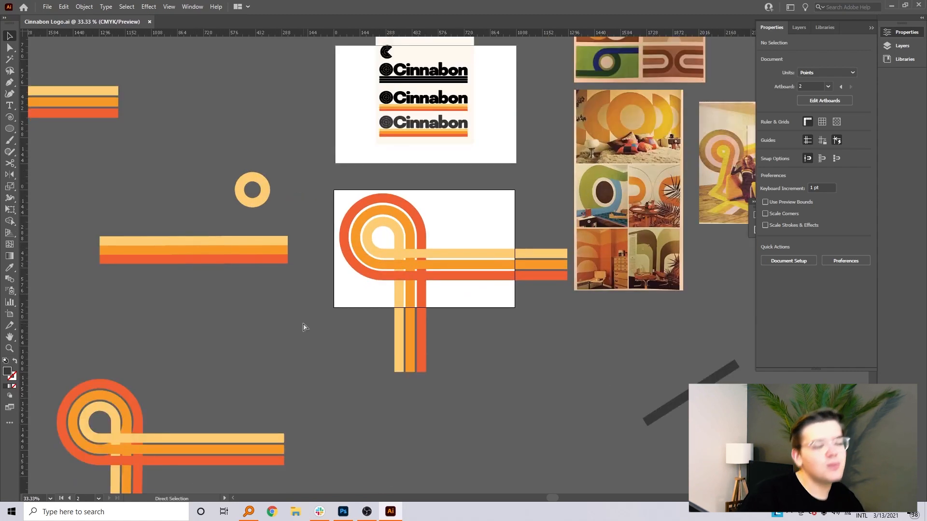
pyautogui.moveTo(126, 439); pyautogui.dragTo(556, 322)
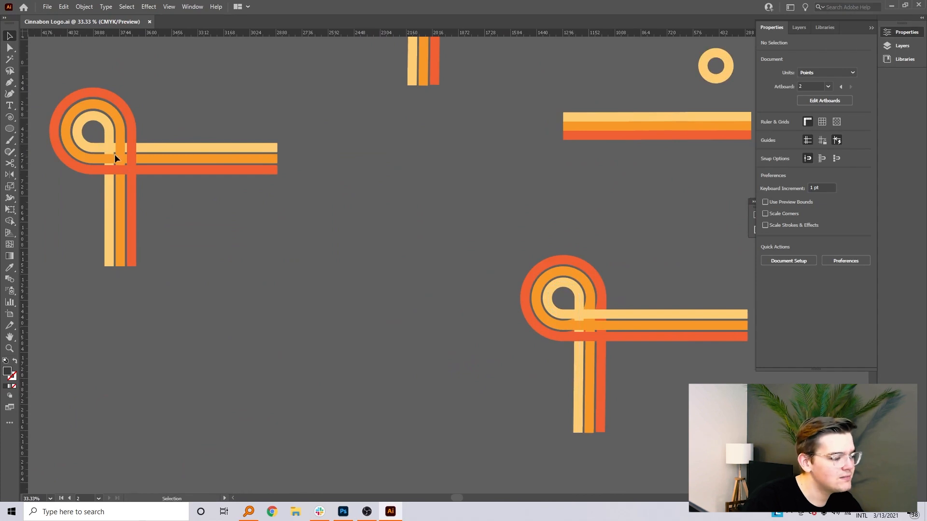
pyautogui.doubleClick(101, 147)
pyautogui.doubleClick(92, 130)
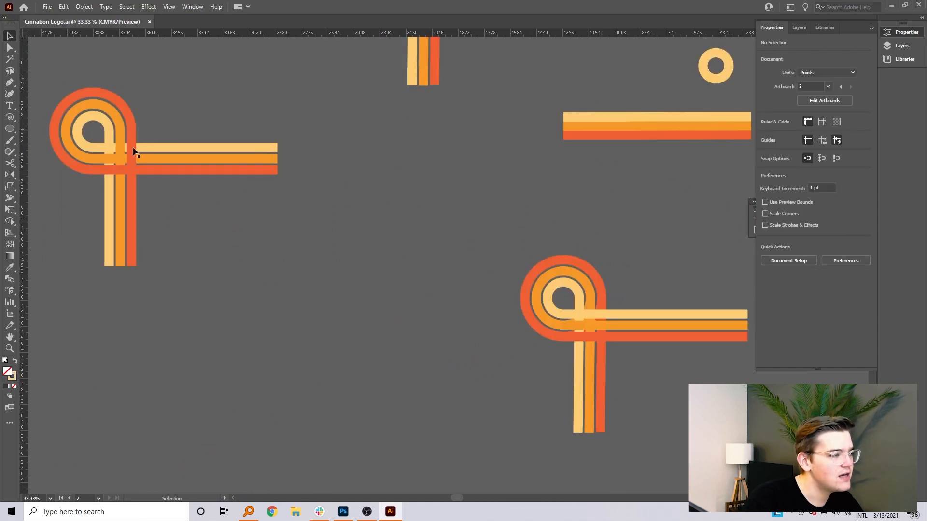
pyautogui.moveTo(629, 211); pyautogui.dragTo(42, 326)
pyautogui.moveTo(294, 265); pyautogui.dragTo(459, 300)
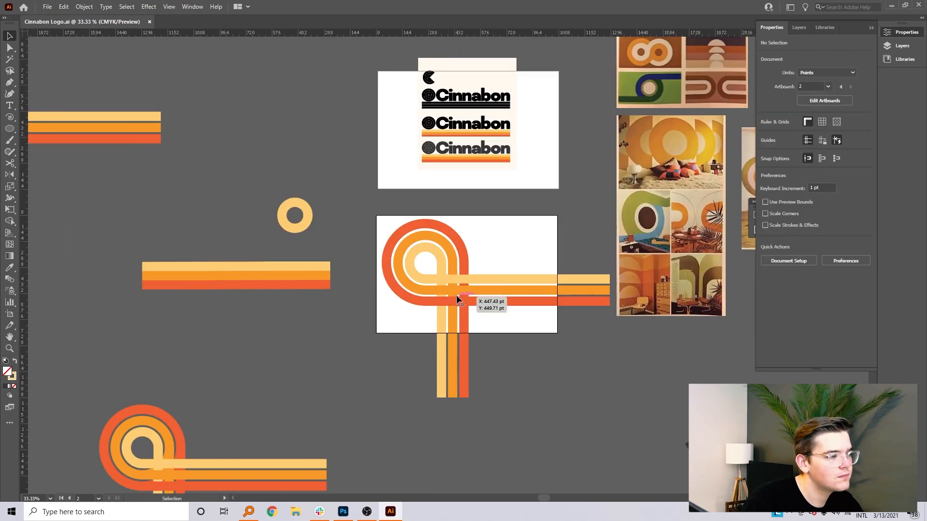
# Delete the 1970s reference images beside the artboards.
pyautogui.click(668, 217)
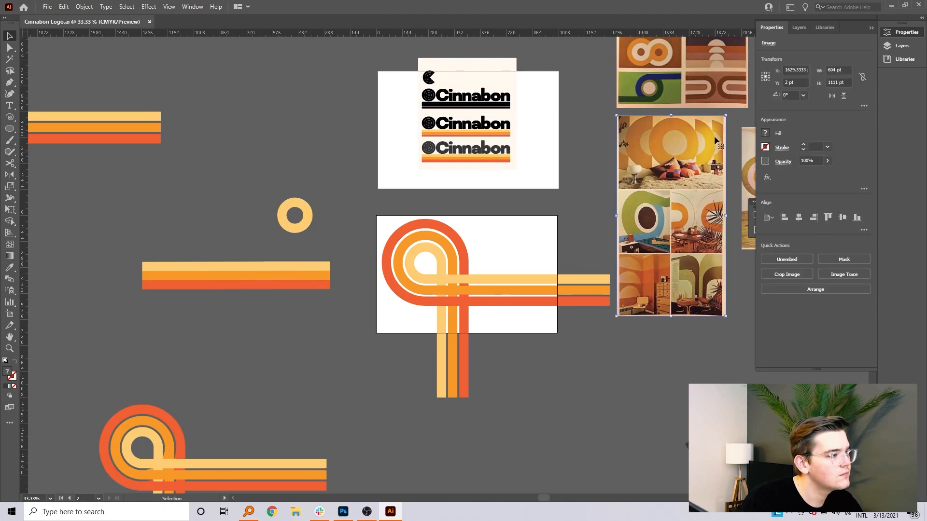
pyautogui.keyDown('shift'); pyautogui.click(676, 78); pyautogui.keyUp('shift')
pyautogui.keyDown('shift'); pyautogui.click(748, 169); pyautogui.keyUp('shift')
pyautogui.press('Delete')
# Close the hairline gap where the horizontal orange stripe joins its ring and save the document.
pyautogui.scroll(6, 471, 267)
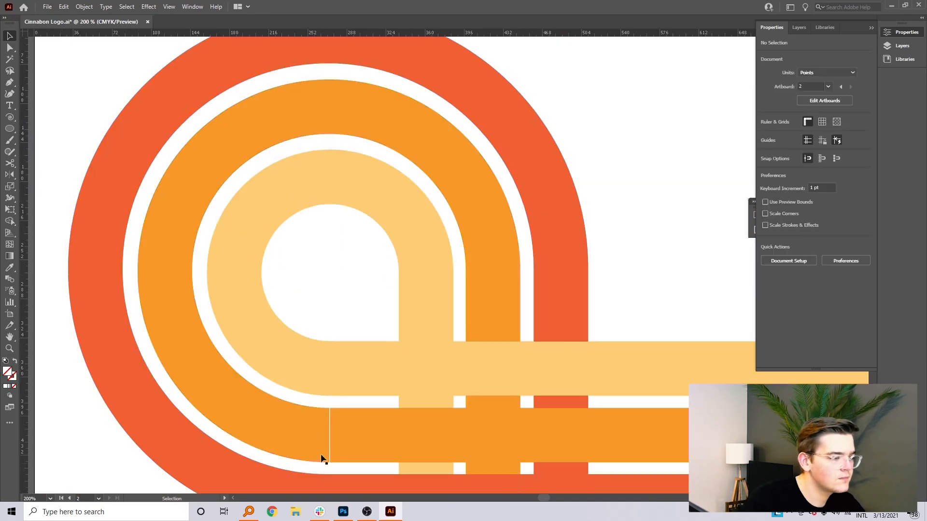
pyautogui.click(351, 437)
pyautogui.doubleClick(340, 433)
pyautogui.click(340, 432)
pyautogui.moveTo(327, 435); pyautogui.dragTo(329, 435)
pyautogui.press('Escape')
pyautogui.moveTo(348, 407); pyautogui.dragTo(356, 259)
pyautogui.hotkey('ctrl', 's')
# Copy the dark Cinnabon wordmark without its icon and paste it in the card's lower-right corner.
pyautogui.hotkey('ctrl', '-')
pyautogui.hotkey('ctrl', '-')
pyautogui.hotkey('ctrl', '-')
pyautogui.hotkey('ctrl', '-')
pyautogui.moveTo(504, 161); pyautogui.dragTo(509, 437)
pyautogui.doubleClick(437, 176)
pyautogui.click(437, 176)
pyautogui.hotkey('ctrl', 'c')
pyautogui.press('Escape')
pyautogui.hotkey('ctrl', 'v')
pyautogui.click(625, 460)
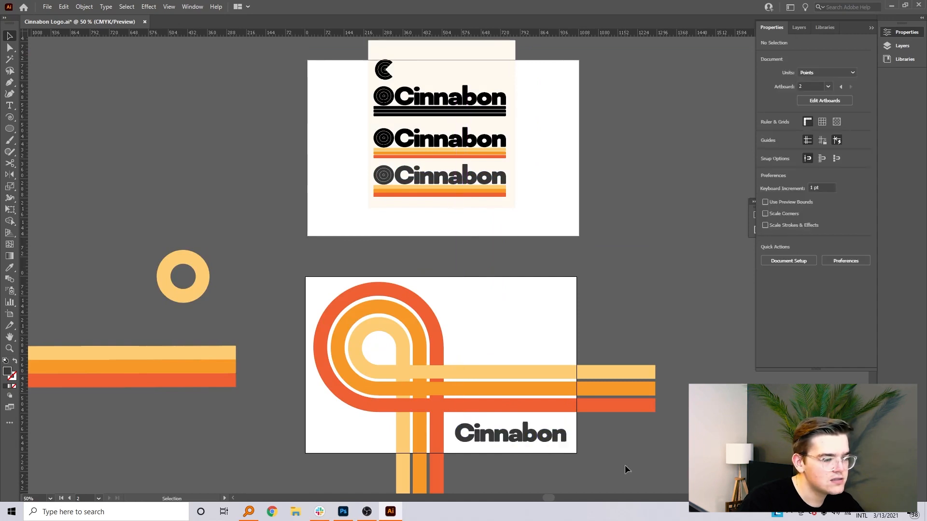
# Turn on Trim View and shift the looped stripe graphic slightly left on the card.
pyautogui.click(168, 7)
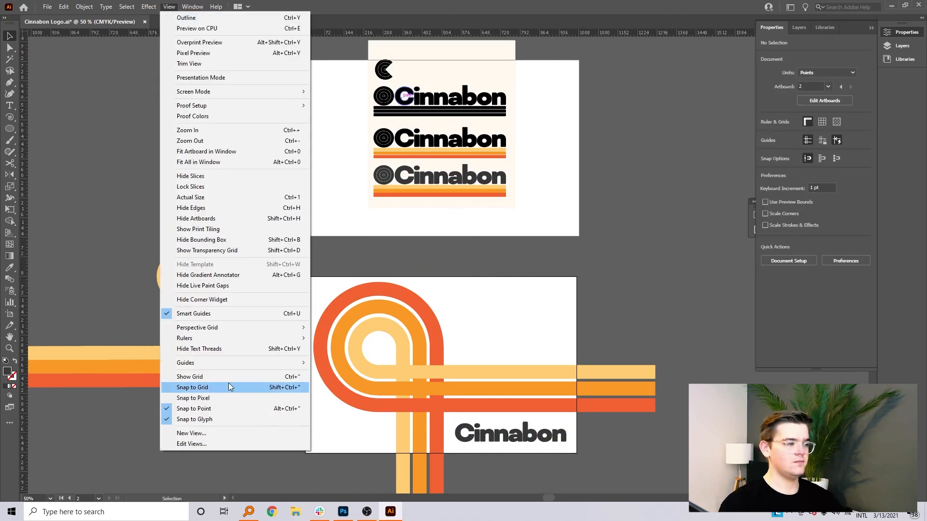
pyautogui.click(212, 63)
pyautogui.click(445, 407)
pyautogui.click(663, 441)
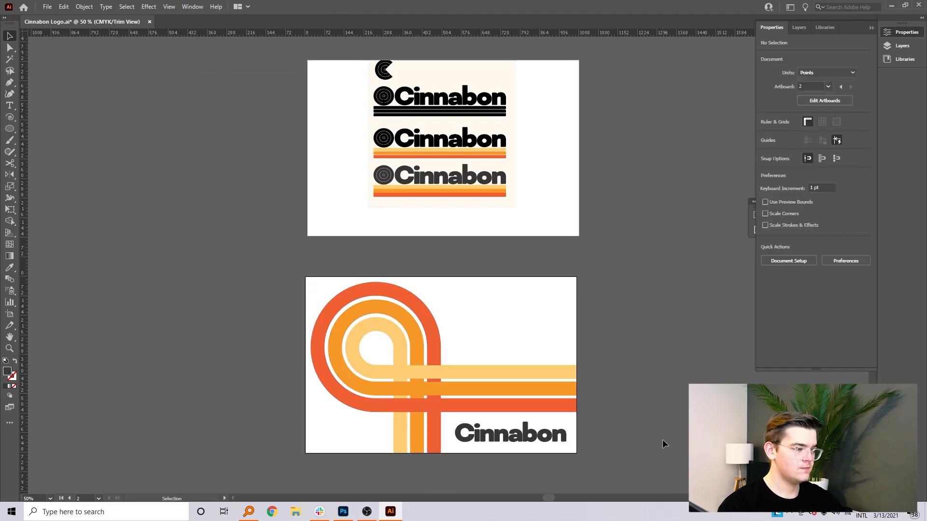
# Move the Cinnabon wordmark above the horizontal stripes and enlarge it to fit beside the rings.
pyautogui.moveTo(663, 441); pyautogui.dragTo(612, 407)
pyautogui.moveTo(436, 399); pyautogui.dragTo(427, 316)
pyautogui.moveTo(508, 304); pyautogui.dragTo(519, 302)
pyautogui.click(467, 320)
pyautogui.click(466, 320)
pyautogui.click(634, 352)
# Copy the logo sheet's cream background onto the card, size it to cover the artboard and send it to the back.
pyautogui.click(386, 89)
pyautogui.hotkey('ctrl', 'c')
pyautogui.hotkey('ctrl', 'v')
pyautogui.moveTo(472, 243); pyautogui.dragTo(346, 304)
pyautogui.moveTo(397, 409); pyautogui.dragTo(530, 419)
pyautogui.hotkey('ctrl', 'shift', '[')
pyautogui.click(723, 379)
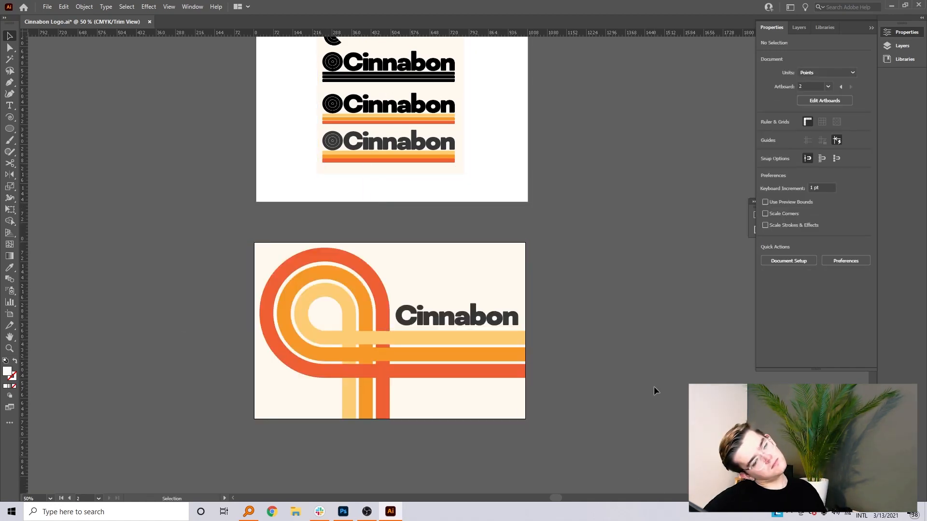
# Delete the Cinnabon wordmark from the card front and turn off Trim View.
pyautogui.click(440, 319)
pyautogui.press('Delete')
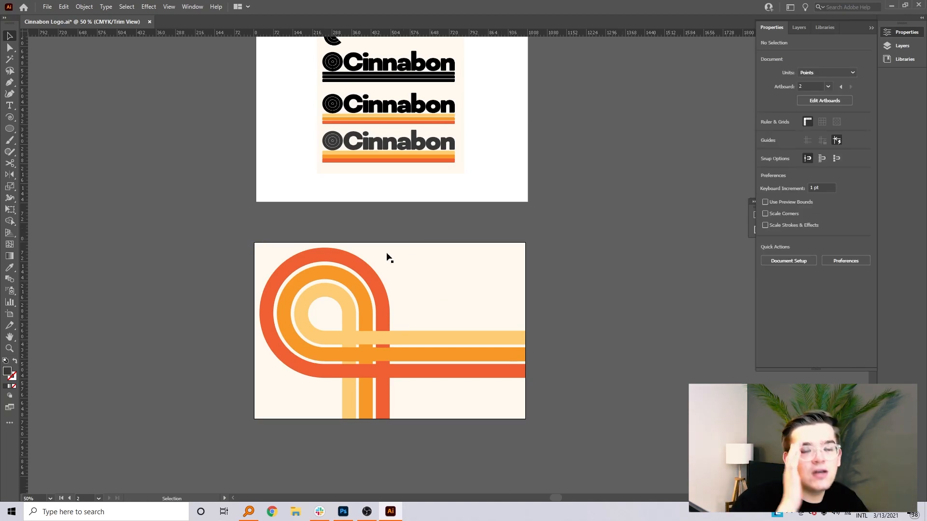
pyautogui.press('a')
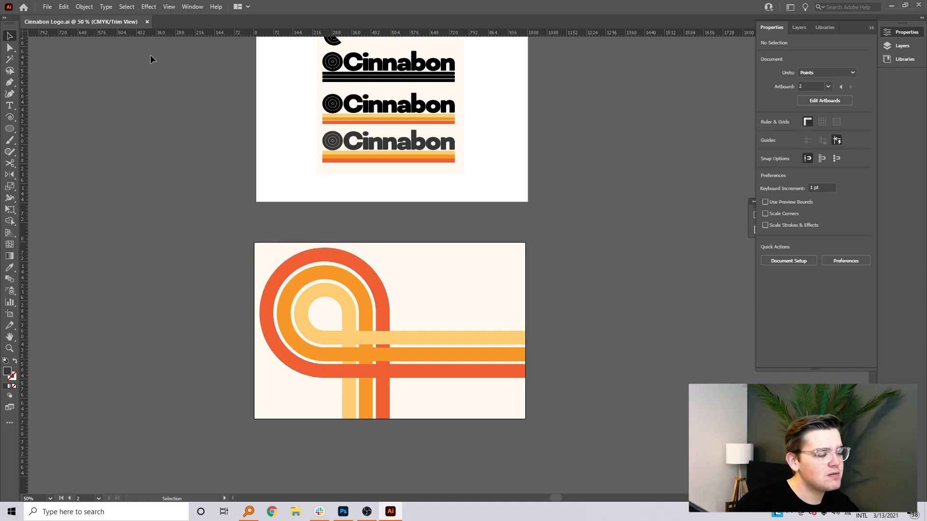
pyautogui.click(170, 6)
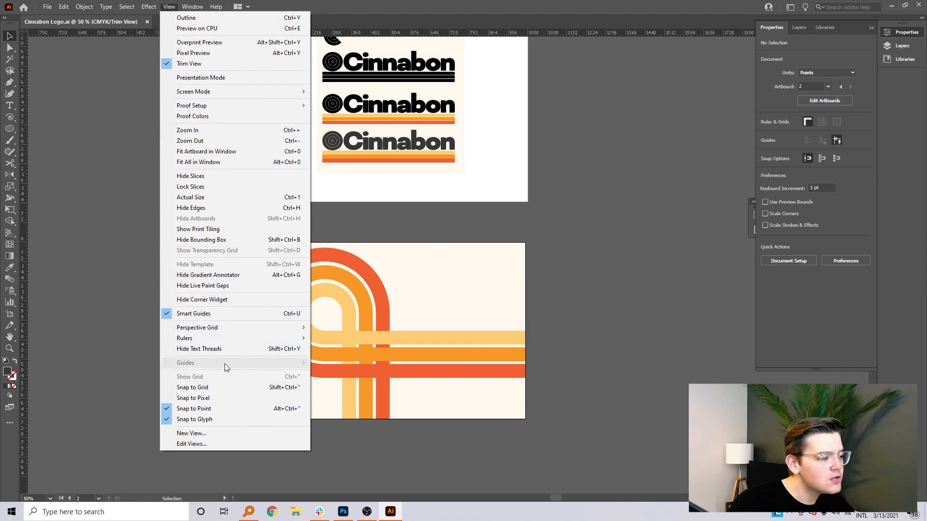
pyautogui.click(189, 63)
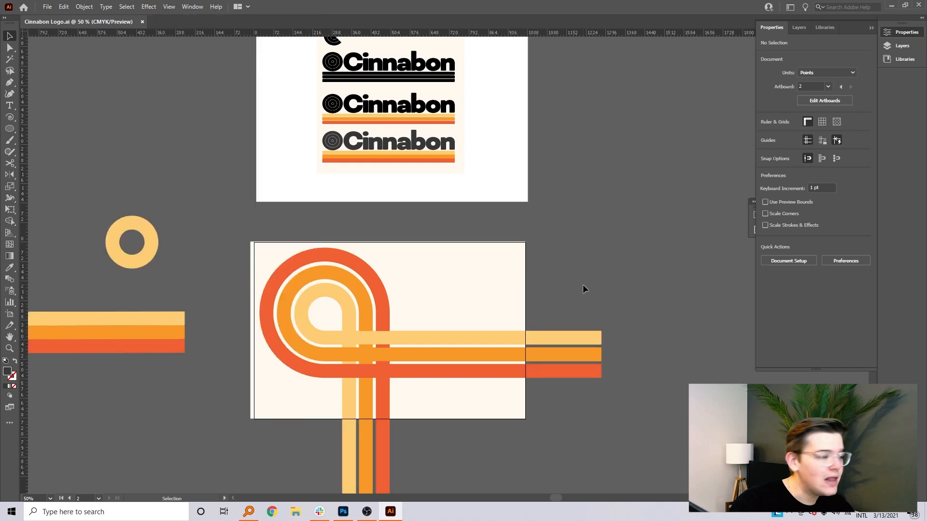
# Add a new 1000 by 650 pt artboard to the right of the card front.
pyautogui.moveTo(590, 301); pyautogui.dragTo(488, 199)
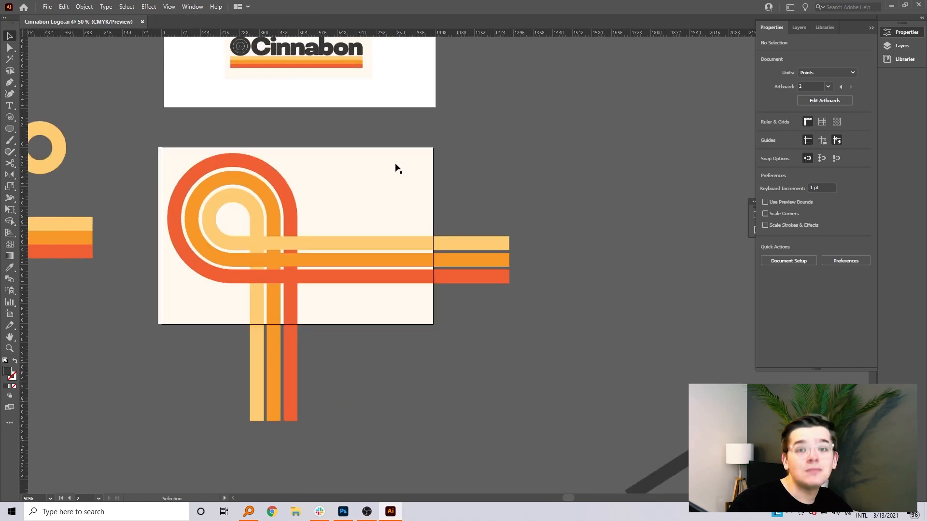
pyautogui.click(824, 100)
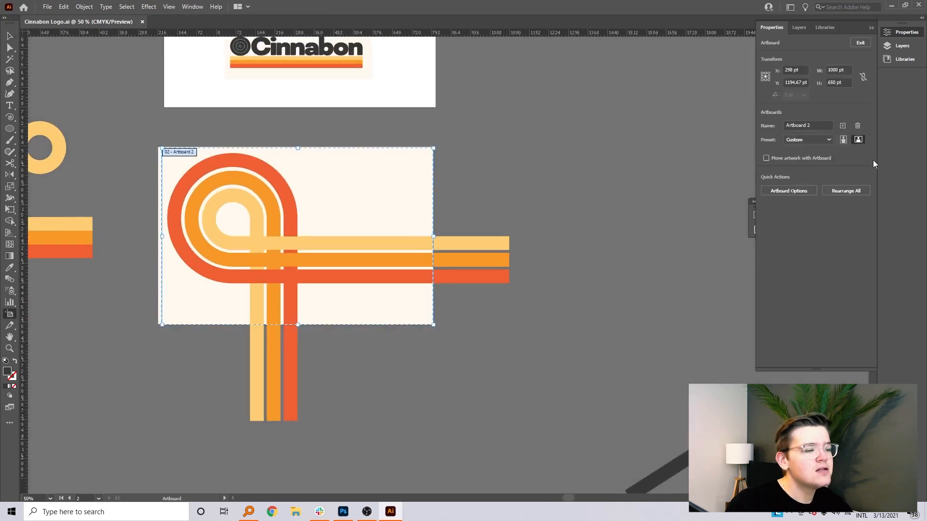
pyautogui.click(842, 126)
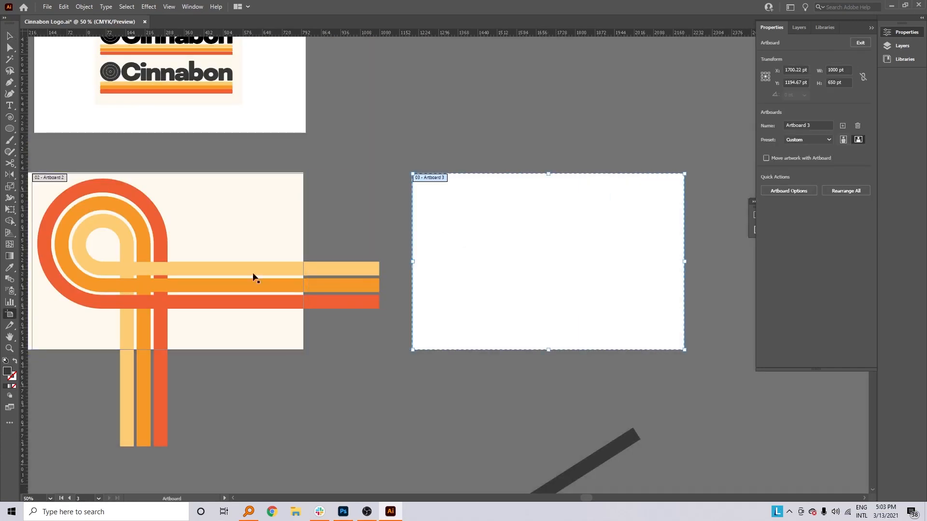
pyautogui.press('Escape')
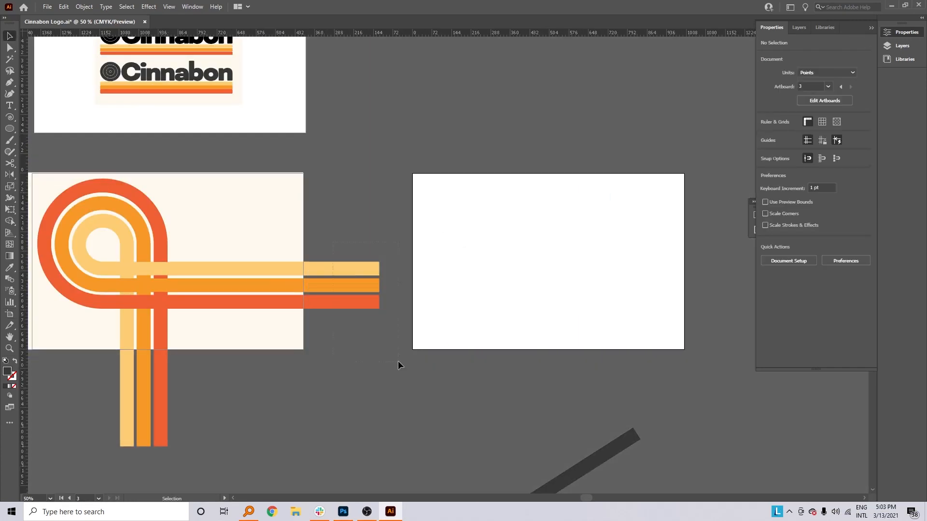
# Copy the three horizontal stripes onto the new artboard and fit them across its full width.
pyautogui.doubleClick(346, 273)
pyautogui.moveTo(359, 305); pyautogui.dragTo(582, 310)
pyautogui.moveTo(467, 304); pyautogui.dragTo(577, 300)
pyautogui.moveTo(415, 187); pyautogui.dragTo(491, 321)
pyautogui.click(854, 296)
pyautogui.press('Delete')
pyautogui.moveTo(492, 243); pyautogui.dragTo(611, 331)
pyautogui.moveTo(548, 288); pyautogui.dragTo(459, 289)
pyautogui.moveTo(625, 285); pyautogui.dragTo(684, 286)
pyautogui.click(712, 320)
# Copy the dark Cinnabon logo with its ring icon and place it below the stripes in the new artboard's lower-left corner.
pyautogui.doubleClick(284, 191)
pyautogui.doubleClick(164, 83)
pyautogui.click(140, 74)
pyautogui.hotkey('ctrl', 'c')
pyautogui.doubleClick(475, 224)
pyautogui.hotkey('ctrl', 'v')
pyautogui.moveTo(443, 268); pyautogui.dragTo(483, 332)
pyautogui.click(657, 171)
# Add the cardholder's placeholder name as text in Bicyclette Regular above the stripes and scale it to about 57 pt.
pyautogui.press('t')
pyautogui.click(444, 192)
pyautogui.write('Jane Doe')
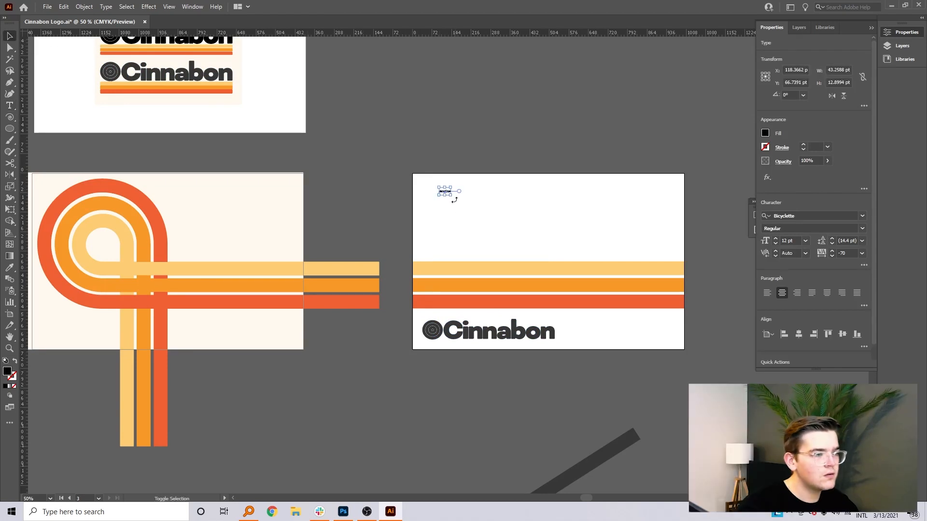
pyautogui.moveTo(449, 193); pyautogui.dragTo(641, 252)
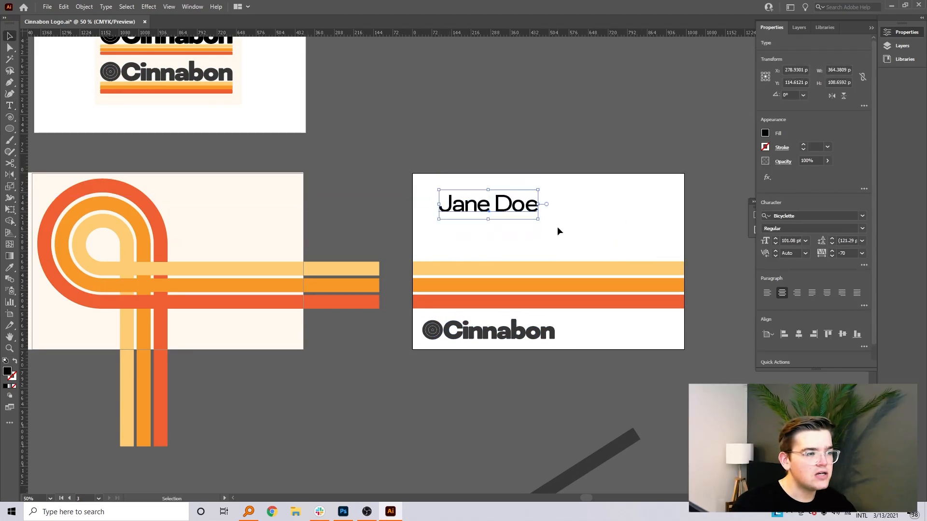
pyautogui.moveTo(537, 220); pyautogui.dragTo(470, 192)
pyautogui.click(544, 211)
# Try placing the Cinnabon logo in the card back's upper-left corner.
pyautogui.moveTo(475, 333); pyautogui.dragTo(488, 198)
pyautogui.click(542, 209)
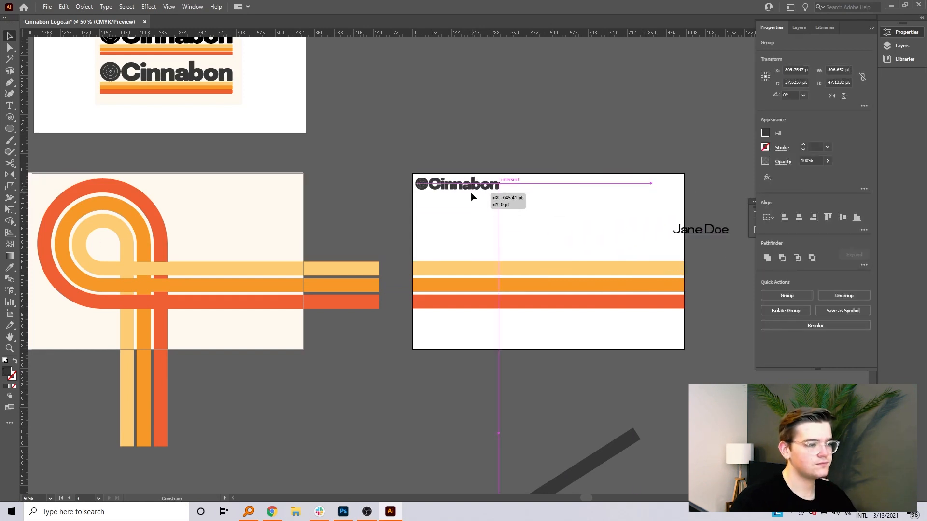
pyautogui.hotkey('ctrl', '-')
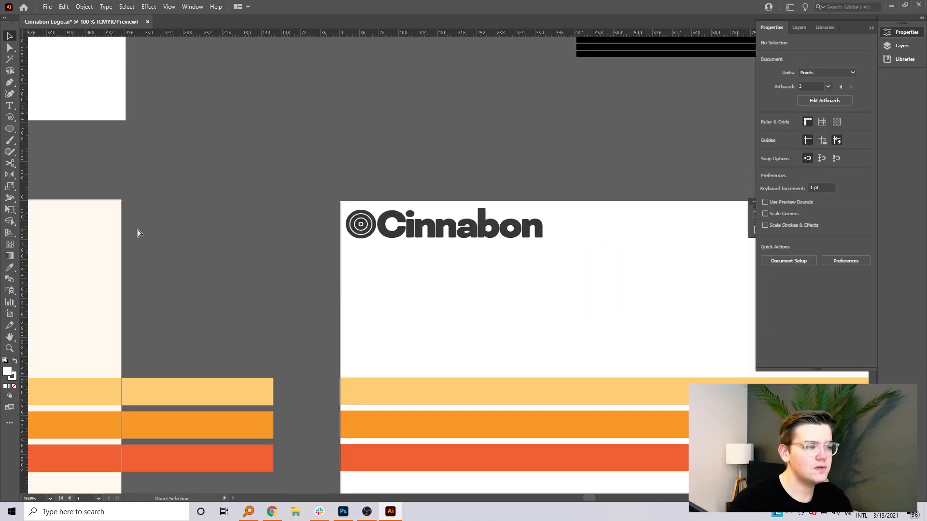
pyautogui.hotkey('ctrl', '=')
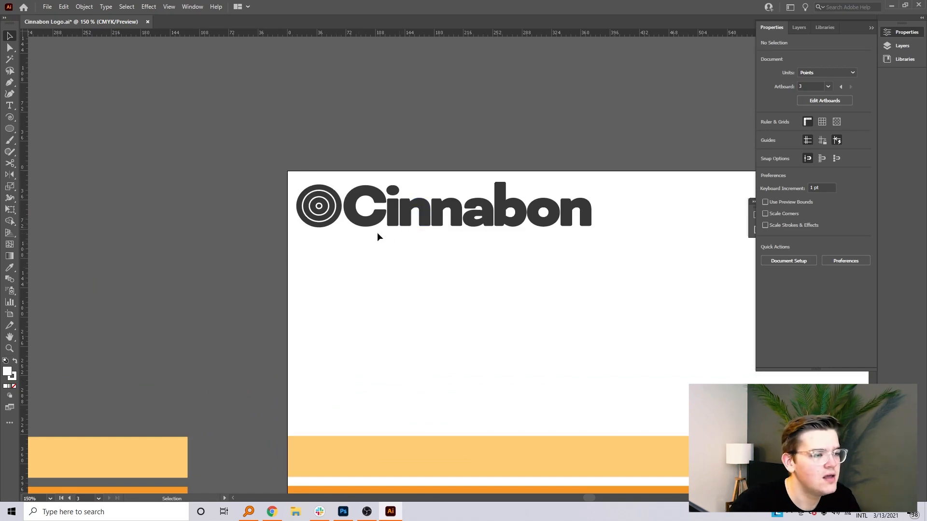
pyautogui.hotkey('ctrl', '-')
pyautogui.hotkey('ctrl', '-')
# Place the logo below the stripes at about 362 pt wide and move the name text to the card back's upper left.
pyautogui.moveTo(337, 176); pyautogui.dragTo(344, 369)
pyautogui.moveTo(412, 363); pyautogui.dragTo(498, 363)
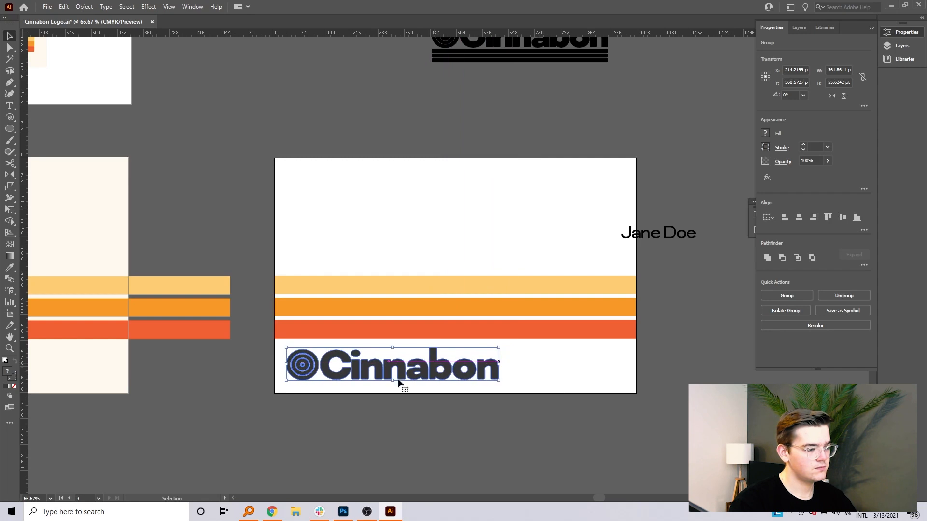
pyautogui.click(445, 413)
pyautogui.moveTo(649, 235); pyautogui.dragTo(314, 175)
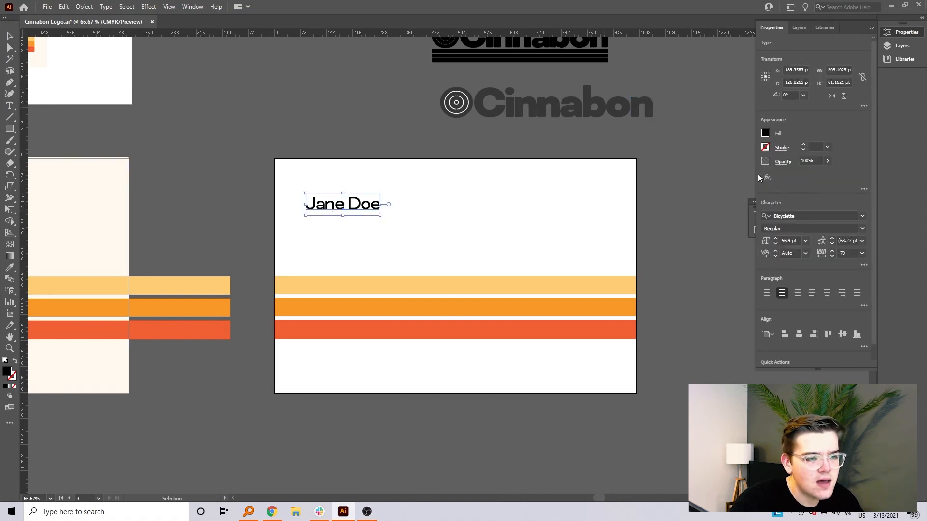
# Set the cardholder's name to GT America Extended Black and move it up in the card back's upper-left corner.
pyautogui.click(863, 217)
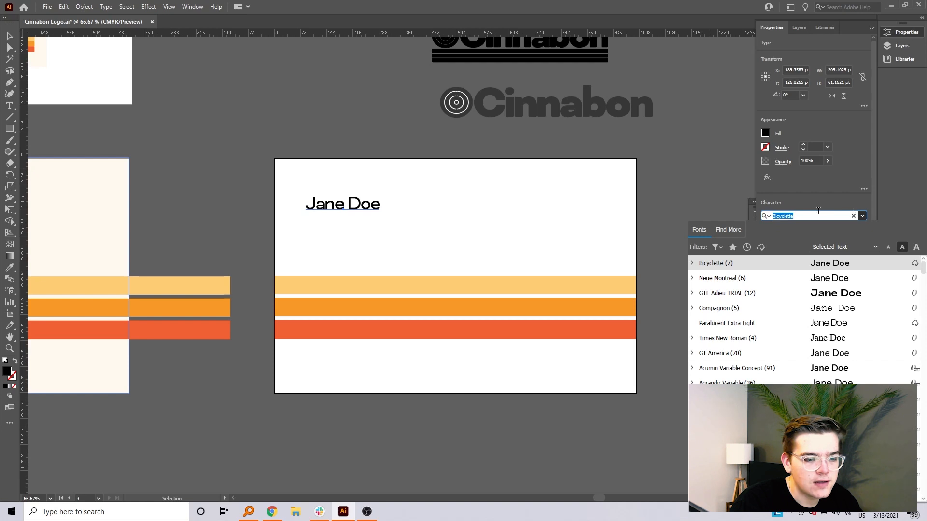
pyautogui.scroll(-15, 804, 376)
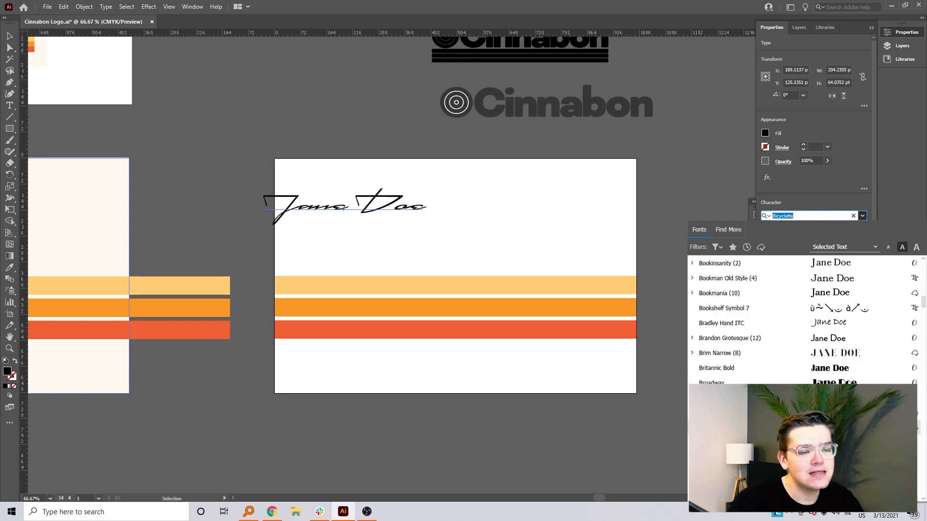
pyautogui.scroll(-4, 803, 319)
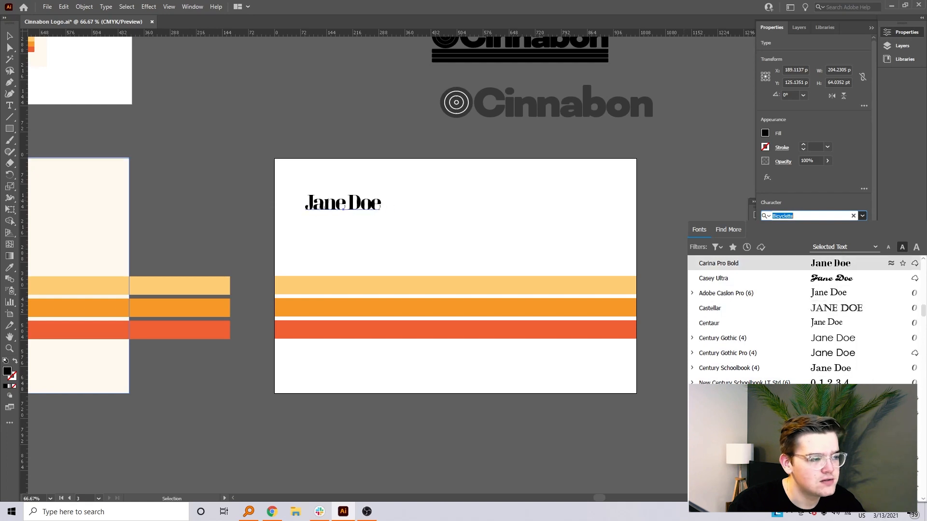
pyautogui.write('gt ame')
pyautogui.scroll(-14, 804, 428)
pyautogui.click(804, 443)
pyautogui.moveTo(376, 207); pyautogui.dragTo(374, 186)
# Duplicate the name text directly below itself and change the copy to "Sales".
pyautogui.hotkey('ctrl', 'c')
pyautogui.hotkey('ctrl', 'v')
pyautogui.moveTo(396, 195)
pyautogui.mouseDown()
pyautogui.moveTo(408, 200)
pyautogui.moveTo(399, 196)
pyautogui.mouseUp()
pyautogui.moveTo(441, 270); pyautogui.dragTo(339, 211)
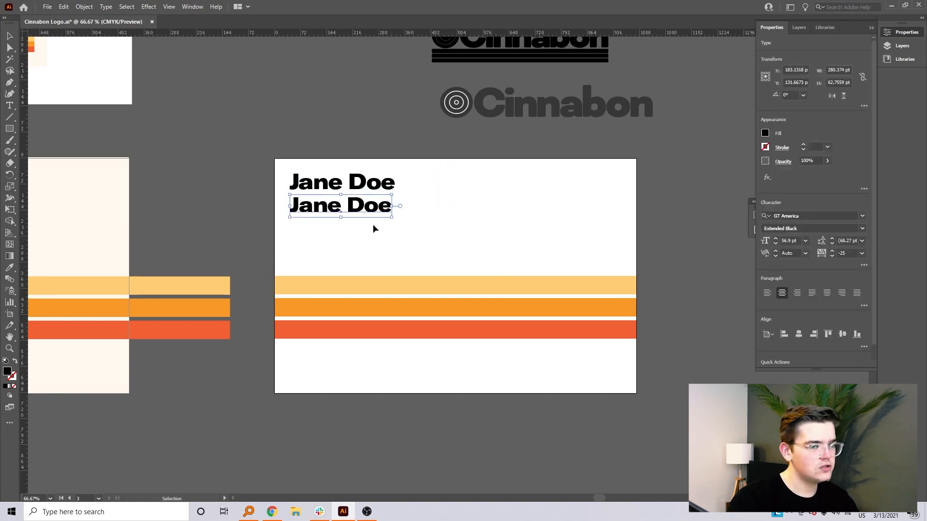
pyautogui.tripleClick(336, 207)
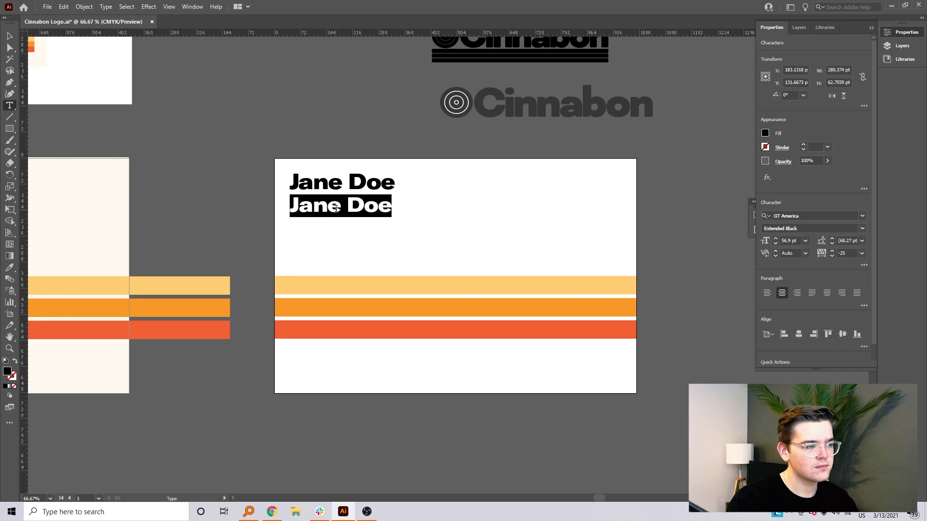
pyautogui.write('Sales')
pyautogui.press('Escape')
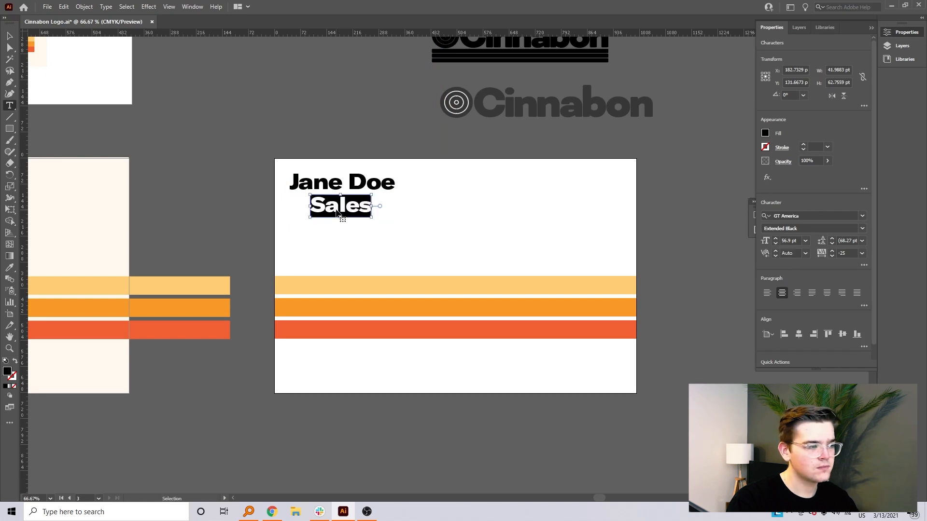
# Set the "Sales" line to GT America Medium at 40 pt and line it up with the name's left edge.
pyautogui.click(863, 229)
pyautogui.scroll(5, 833, 310)
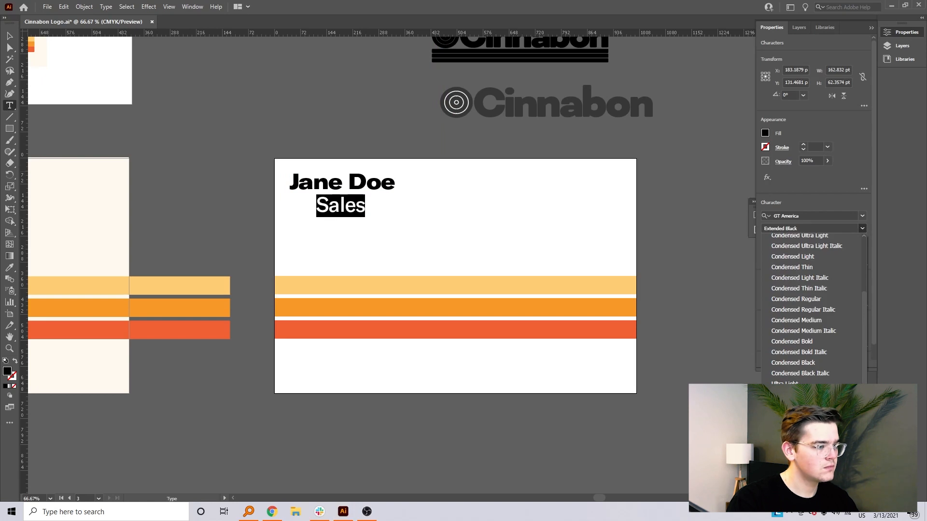
pyautogui.click(792, 469)
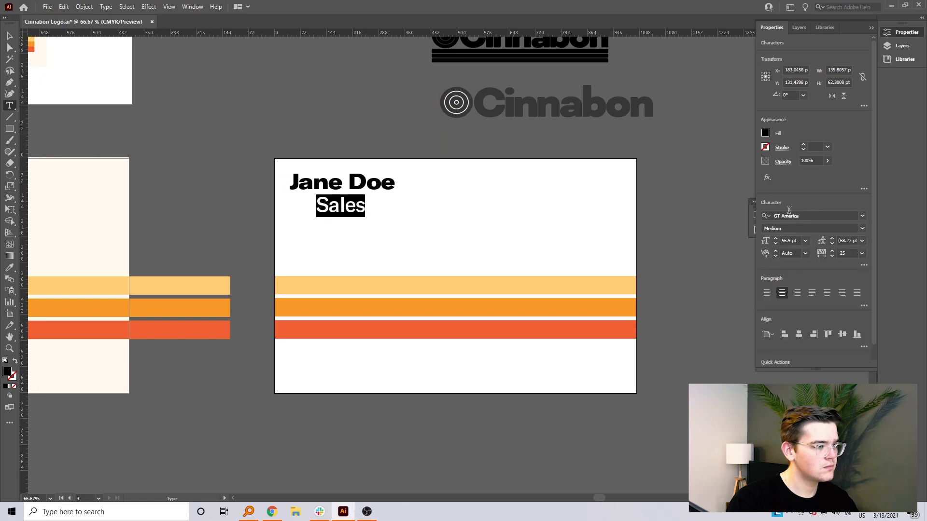
pyautogui.keyDown('shift'); pyautogui.click(776, 243); pyautogui.keyUp('shift')
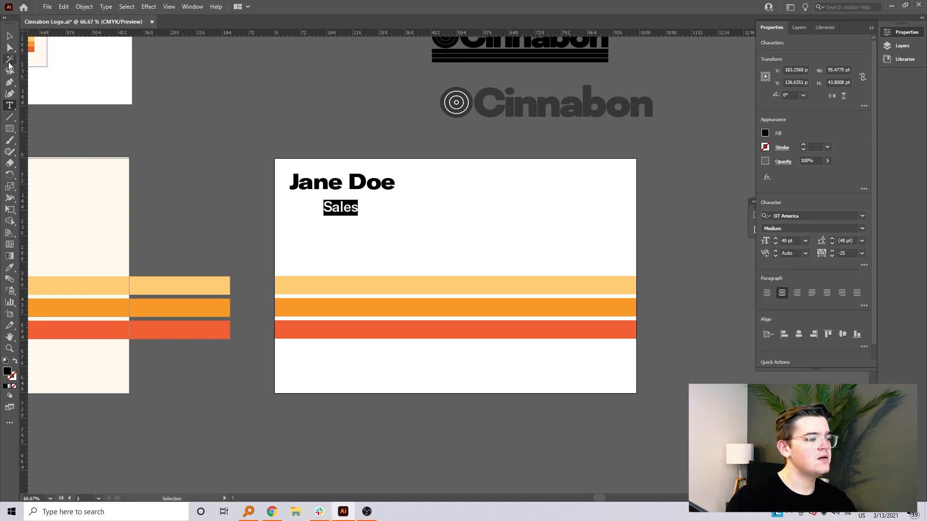
pyautogui.click(11, 39)
pyautogui.moveTo(336, 209); pyautogui.dragTo(305, 203)
pyautogui.click(439, 237)
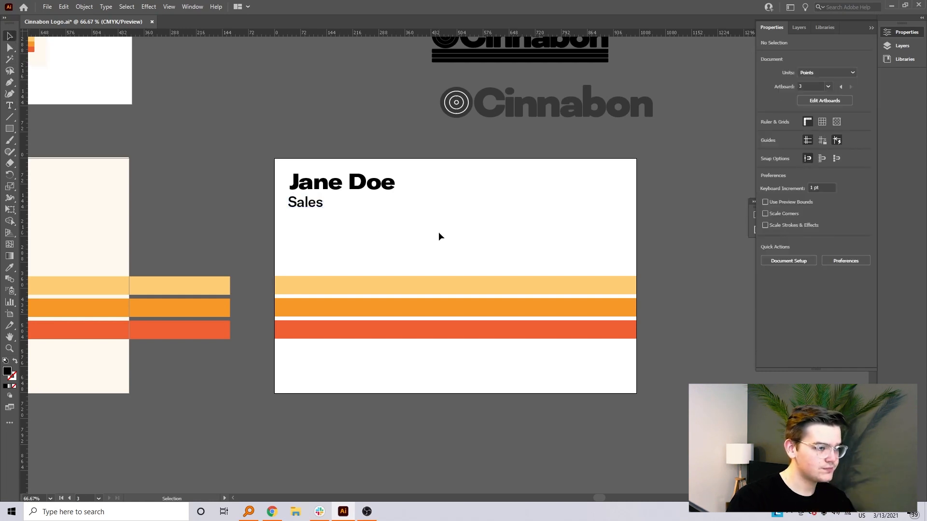
# Place the dark Cinnabon logo in the card back's lower-left corner and move the name and title to its upper-right corner.
pyautogui.moveTo(300, 209); pyautogui.dragTo(300, 204)
pyautogui.click(399, 221)
pyautogui.moveTo(521, 103); pyautogui.dragTo(362, 371)
pyautogui.moveTo(494, 352); pyautogui.dragTo(419, 364)
pyautogui.click(444, 368)
pyautogui.moveTo(382, 189); pyautogui.dragTo(609, 183)
pyautogui.moveTo(310, 204); pyautogui.dragTo(607, 197)
# Add the placeholder phone number as text and place it at the left end of the yellow stripe.
pyautogui.click(305, 208)
pyautogui.write('555-555-5555')
pyautogui.click(10, 36)
pyautogui.moveTo(370, 208); pyautogui.dragTo(347, 289)
pyautogui.click(334, 219)
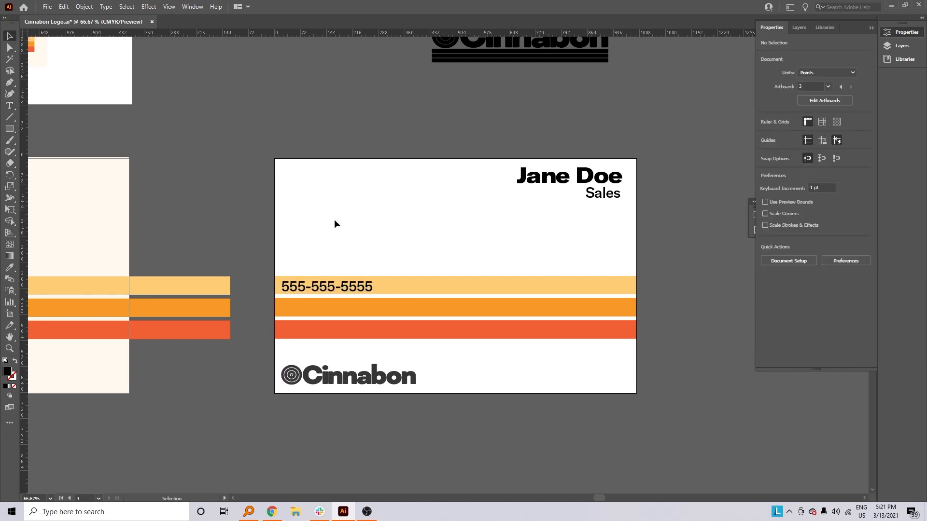
# Replace the card back's stripes with a full-size copy of the stripes from the card front.
pyautogui.moveTo(202, 242); pyautogui.dragTo(508, 183)
pyautogui.doubleClick(118, 140)
pyautogui.moveTo(89, 116); pyautogui.dragTo(434, 362)
pyautogui.moveTo(536, 465); pyautogui.dragTo(667, 473)
pyautogui.moveTo(490, 395); pyautogui.dragTo(413, 445)
# Extend the ends of the three copied stripes one by one so they span the card back's width.
pyautogui.doubleClick(423, 243)
pyautogui.click(423, 243)
pyautogui.moveTo(542, 242); pyautogui.dragTo(382, 243)
pyautogui.doubleClick(407, 235)
pyautogui.doubleClick(506, 272)
pyautogui.doubleClick(507, 272)
pyautogui.moveTo(542, 268); pyautogui.dragTo(383, 269)
pyautogui.doubleClick(415, 267)
pyautogui.doubleClick(510, 293)
pyautogui.click(510, 292)
pyautogui.moveTo(542, 294); pyautogui.dragTo(383, 295)
pyautogui.doubleClick(410, 285)
# Line up the stripes with those on the card front and place the phone number just above them.
pyautogui.doubleClick(664, 219)
pyautogui.moveTo(665, 193); pyautogui.dragTo(623, 285)
pyautogui.moveTo(625, 244); pyautogui.dragTo(503, 265)
pyautogui.moveTo(565, 294); pyautogui.dragTo(569, 305)
pyautogui.moveTo(399, 284); pyautogui.dragTo(552, 282)
# Split the logo below the stripes, with the ring icon in the lower-left corner and the wordmark in the lower-right corner.
pyautogui.doubleClick(540, 360)
pyautogui.moveTo(541, 359); pyautogui.dragTo(345, 375)
pyautogui.click(328, 331)
pyautogui.moveTo(450, 316); pyautogui.dragTo(424, 320)
pyautogui.moveTo(397, 332); pyautogui.dragTo(342, 321)
pyautogui.click(455, 483)
pyautogui.hotkey('ctrl', '-')
pyautogui.hotkey('ctrl', '-')
pyautogui.hotkey('ctrl', '-')
pyautogui.hotkey('ctrl', '=')
pyautogui.hotkey('ctrl', '=')
pyautogui.click(369, 315)
pyautogui.keyDown('shift'); pyautogui.click(349, 315); pyautogui.keyUp('shift')
pyautogui.click(555, 345)
pyautogui.click(595, 413)
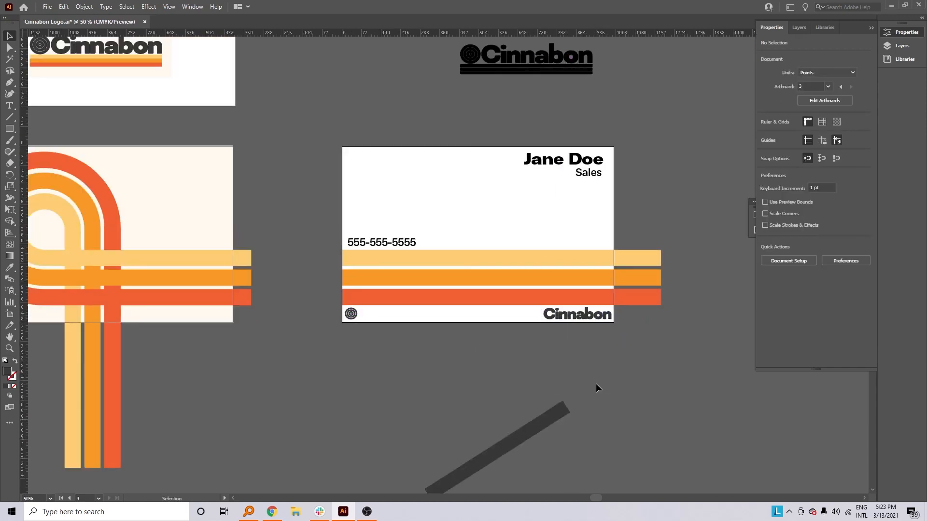
# Try the Cinnabon wordmark in the empty area above the stripes with rearranged contact text, and undo the layout changes.
pyautogui.moveTo(573, 313); pyautogui.dragTo(469, 175)
pyautogui.moveTo(538, 209); pyautogui.dragTo(590, 158)
pyautogui.moveTo(594, 174)
pyautogui.mouseDown()
pyautogui.moveTo(597, 242)
pyautogui.moveTo(597, 185)
pyautogui.mouseUp()
pyautogui.click(371, 189)
pyautogui.hotkey('ctrl', 'z')
pyautogui.hotkey('ctrl', 'z')
pyautogui.hotkey('ctrl', 'z')
pyautogui.hotkey('ctrl', 'z')
pyautogui.hotkey('ctrl', 'z')
pyautogui.hotkey('ctrl', 'z')
# Move the full Cinnabon logo to the card back's upper-left corner and the phone number to its lower-left corner.
pyautogui.click(379, 335)
pyautogui.moveTo(404, 317); pyautogui.dragTo(502, 165)
pyautogui.click(513, 111)
pyautogui.moveTo(403, 169); pyautogui.dragTo(449, 271)
pyautogui.moveTo(442, 345); pyautogui.dragTo(442, 416)
# Take the three horizontal stripes off the card back and park them on the pasteboard above it.
pyautogui.click(256, 314)
pyautogui.moveTo(626, 261)
pyautogui.mouseDown()
pyautogui.moveTo(470, 288)
pyautogui.moveTo(627, 261)
pyautogui.mouseUp()
pyautogui.click(688, 261)
pyautogui.moveTo(710, 339); pyautogui.dragTo(689, 428)
pyautogui.hotkey('ctrl', 'x')
pyautogui.hotkey('ctrl', 'v')
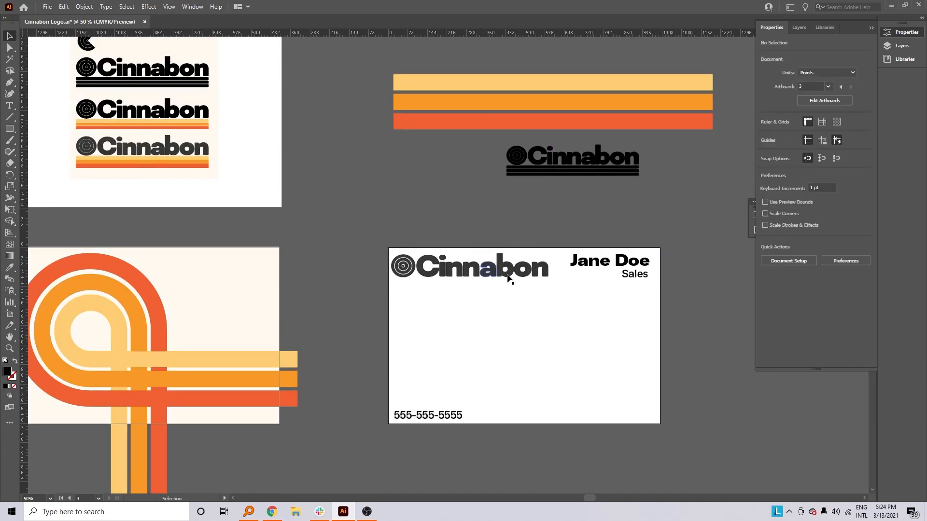
# Move the name and title off the card and try the stripes rotated 90° along the card back's right edge.
pyautogui.click(447, 268)
pyautogui.moveTo(622, 261); pyautogui.dragTo(379, 184)
pyautogui.moveTo(377, 141); pyautogui.dragTo(488, 330)
pyautogui.moveTo(552, 238); pyautogui.dragTo(630, 401)
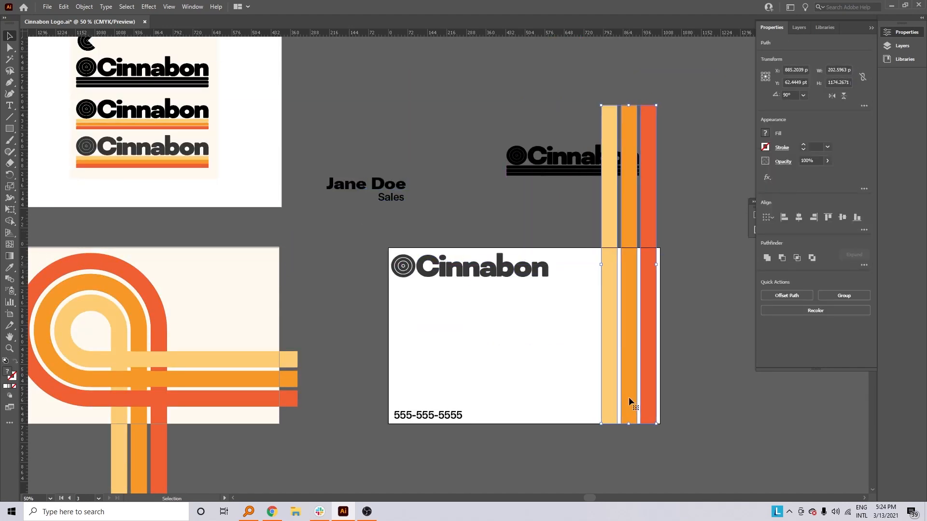
pyautogui.moveTo(629, 105); pyautogui.dragTo(630, 249)
pyautogui.click(569, 211)
pyautogui.moveTo(651, 382); pyautogui.dragTo(734, 145)
# Move the dark wordmark off the card and place a scaled copy of the black underlined Cinnabon logo in the upper-left corner.
pyautogui.moveTo(466, 271); pyautogui.dragTo(475, 220)
pyautogui.doubleClick(628, 161)
pyautogui.moveTo(501, 139); pyautogui.dragTo(636, 192)
pyautogui.doubleClick(635, 192)
pyautogui.hotkey('ctrl', 'v')
pyautogui.moveTo(464, 277); pyautogui.dragTo(473, 284)
pyautogui.moveTo(525, 255); pyautogui.dragTo(546, 247)
# Recolour the black wordmark and its three bars with the dark grey sampled from the ring icon.
pyautogui.click(439, 278)
pyautogui.hotkey('ctrl', '=')
pyautogui.hotkey('ctrl', '=')
pyautogui.hotkey('ctrl', '=')
pyautogui.hotkey('ctrl', '=')
pyautogui.click(195, 212)
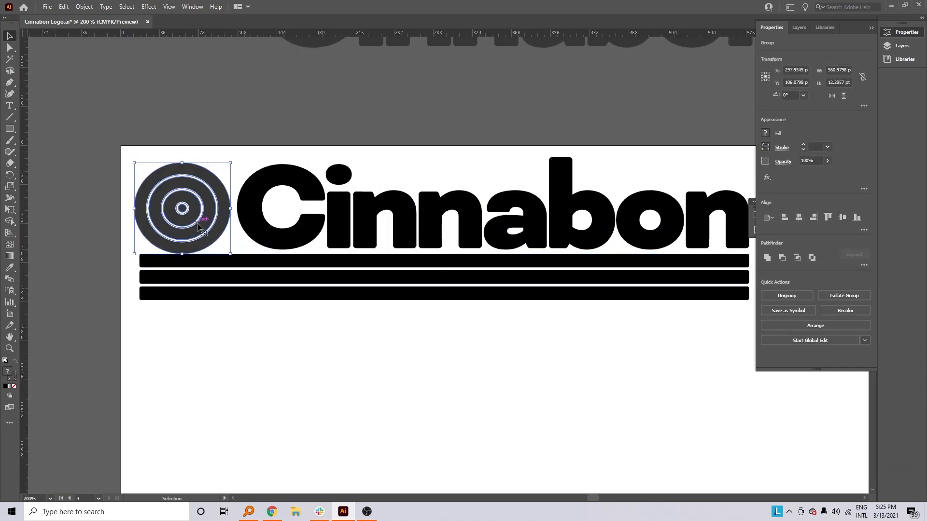
pyautogui.moveTo(397, 132); pyautogui.dragTo(367, 297)
pyautogui.press('i')
pyautogui.click(224, 208)
pyautogui.press('v')
pyautogui.click(288, 104)
# Fit the three bars to the logo's width and scale the whole underlined logo down in the card back's upper-left corner.
pyautogui.hotkey('ctrl', '-')
pyautogui.hotkey('ctrl', '-')
pyautogui.hotkey('ctrl', '-')
pyautogui.click(363, 250)
pyautogui.click(366, 221)
pyautogui.moveTo(363, 250); pyautogui.dragTo(397, 282)
pyautogui.moveTo(397, 247); pyautogui.dragTo(395, 246)
pyautogui.click(584, 218)
pyautogui.moveTo(584, 217); pyautogui.dragTo(527, 165)
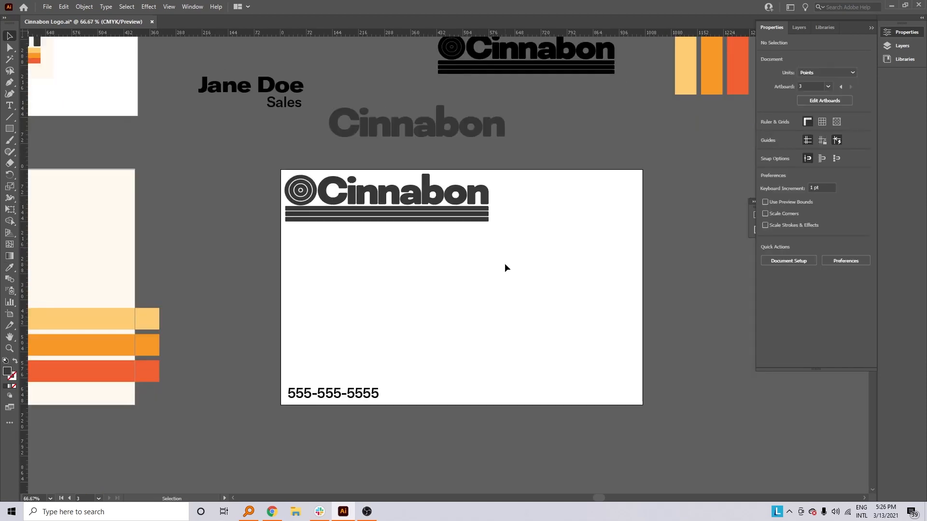
pyautogui.click(444, 218)
pyautogui.moveTo(445, 217)
pyautogui.mouseDown()
pyautogui.moveTo(458, 223)
pyautogui.moveTo(447, 212)
pyautogui.mouseUp()
# Park the name and title above the card's right end and add a cream background rectangle behind the card back's content.
pyautogui.click(454, 232)
pyautogui.moveTo(343, 394)
pyautogui.mouseDown()
pyautogui.moveTo(453, 265)
pyautogui.moveTo(344, 393)
pyautogui.mouseUp()
pyautogui.moveTo(303, 107); pyautogui.dragTo(621, 250)
pyautogui.click(683, 140)
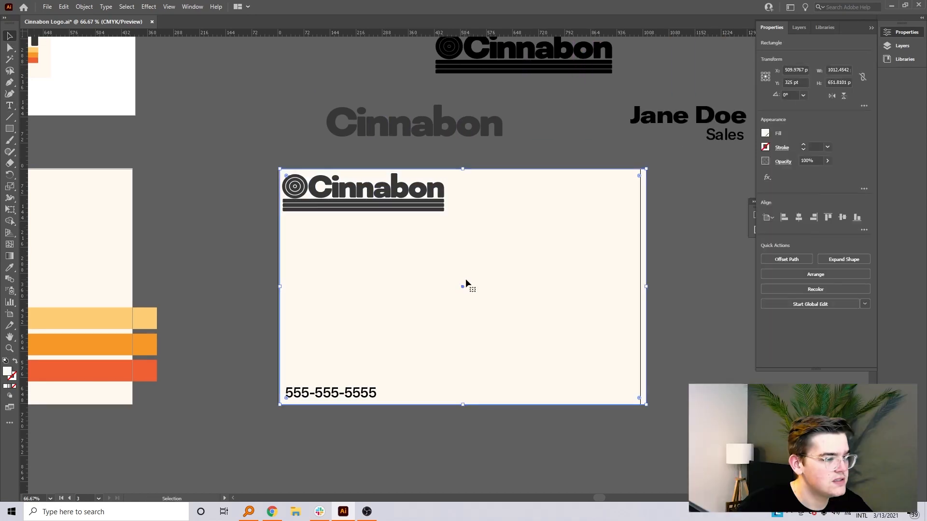
pyautogui.click(213, 244)
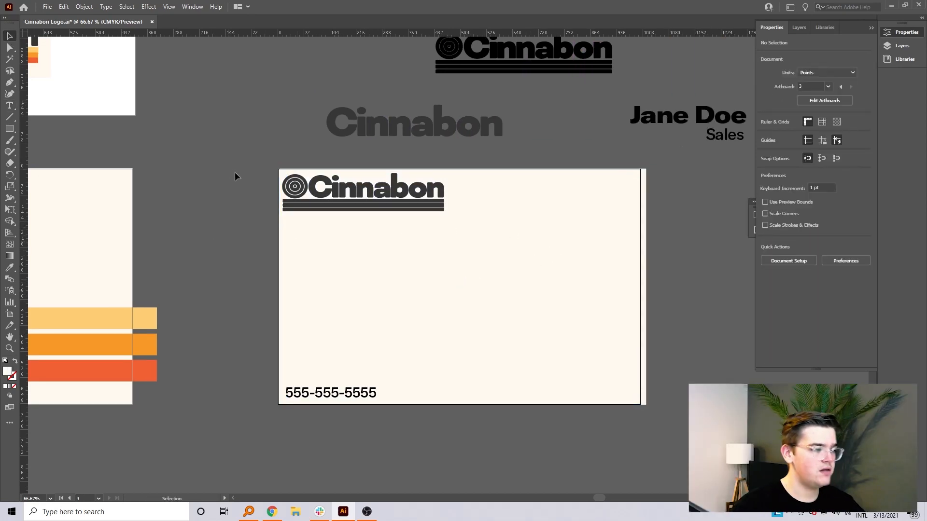
# Enlarge the underlined logo to about 627 pt wide and move it inward from the card back's upper-left corner.
pyautogui.click(419, 207)
pyautogui.moveTo(444, 212); pyautogui.dragTo(532, 252)
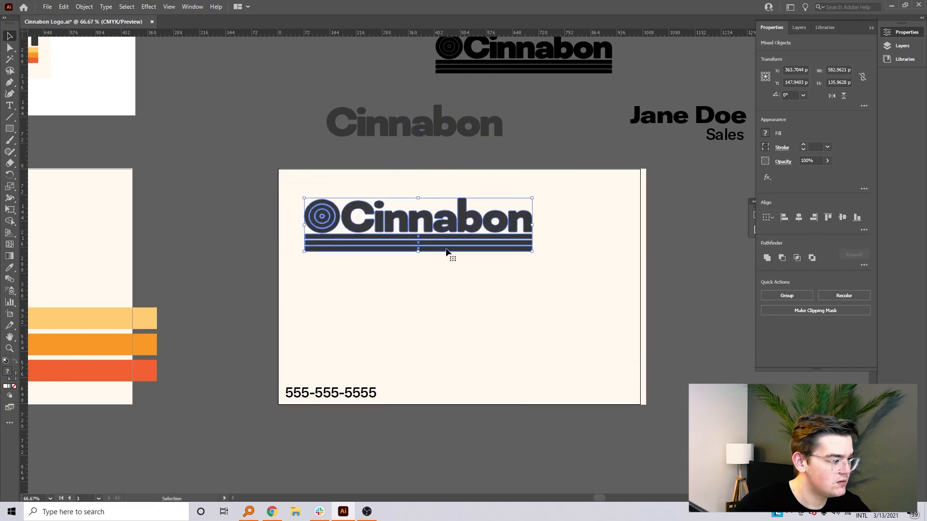
pyautogui.click(316, 260)
# Colour the logo's three bars yellow, orange and red from top to bottom, sampling the card front's stripes.
pyautogui.click(340, 239)
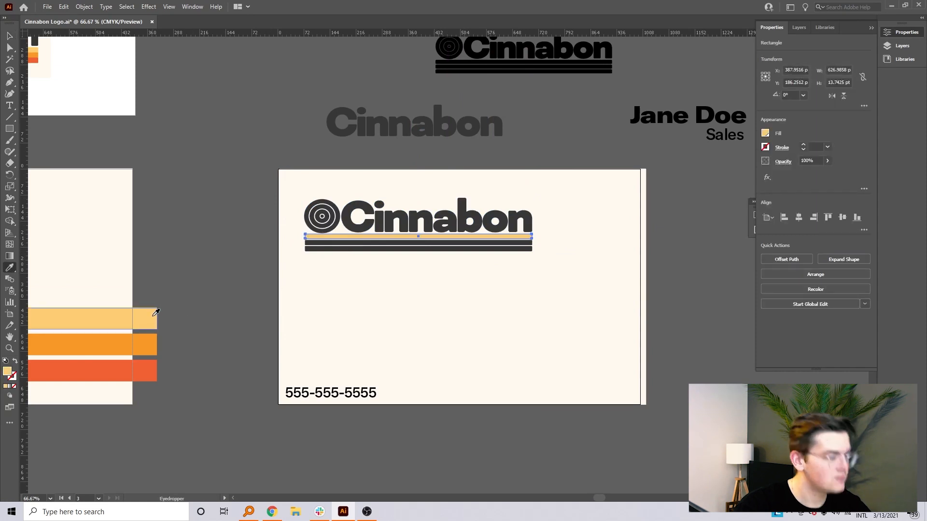
pyautogui.press('v')
pyautogui.click(176, 324)
pyautogui.click(382, 244)
pyautogui.press('i')
pyautogui.click(152, 344)
pyautogui.press('v')
pyautogui.click(358, 249)
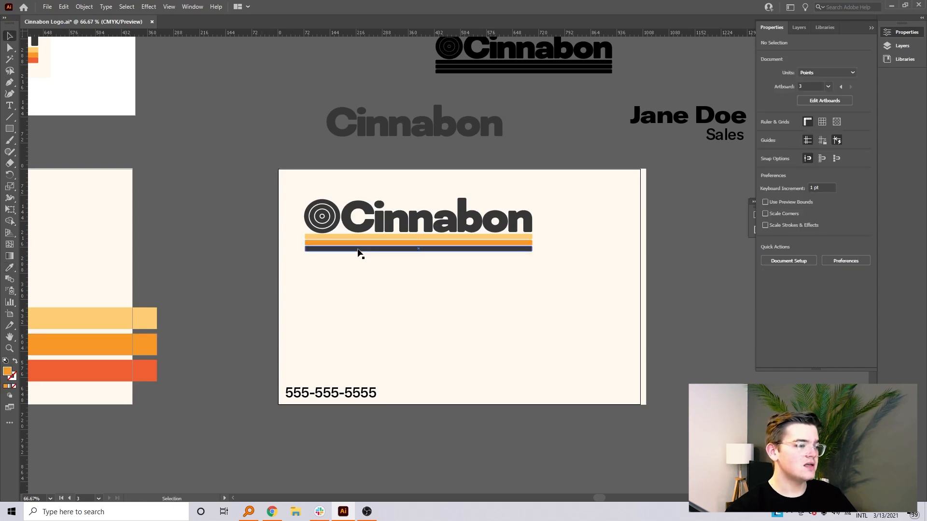
pyautogui.press('i')
pyautogui.click(155, 370)
pyautogui.press('v')
pyautogui.click(224, 291)
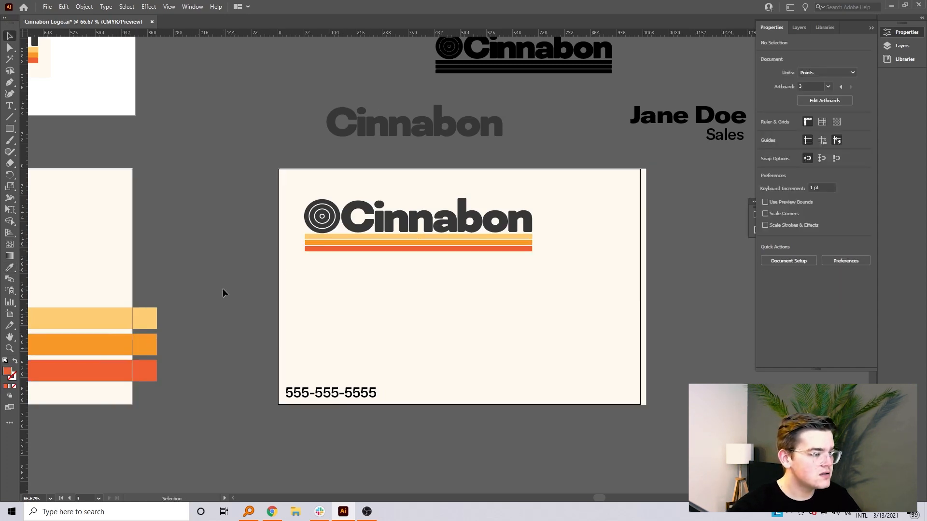
# Undo the last bar colours and fill the logo icon's outer rings red and orange, sampling the card front's stripes.
pyautogui.hotkey('ctrl', 'z')
pyautogui.hotkey('ctrl', 'z')
pyautogui.hotkey('ctrl', 'z')
pyautogui.doubleClick(320, 225)
pyautogui.click(307, 220)
pyautogui.press('i')
pyautogui.click(139, 369)
pyautogui.press('v')
pyautogui.click(312, 220)
pyautogui.click(765, 133)
pyautogui.click(688, 188)
pyautogui.click(317, 220)
pyautogui.click(694, 187)
# Colour the ring icon's inner circles yellow with cream gaps between the rings.
pyautogui.click(203, 211)
pyautogui.doubleClick(240, 177)
pyautogui.hotkey('ctrl', '+')
pyautogui.hotkey('ctrl', '+')
pyautogui.hotkey('ctrl', '+')
pyautogui.doubleClick(75, 128)
pyautogui.click(75, 128)
pyautogui.click(766, 133)
pyautogui.click(701, 188)
pyautogui.doubleClick(677, 270)
pyautogui.hotkey('ctrl', '-')
pyautogui.hotkey('ctrl', '-')
pyautogui.hotkey('ctrl', '-')
pyautogui.hotkey('ctrl', '-')
pyautogui.hotkey('ctrl', '-')
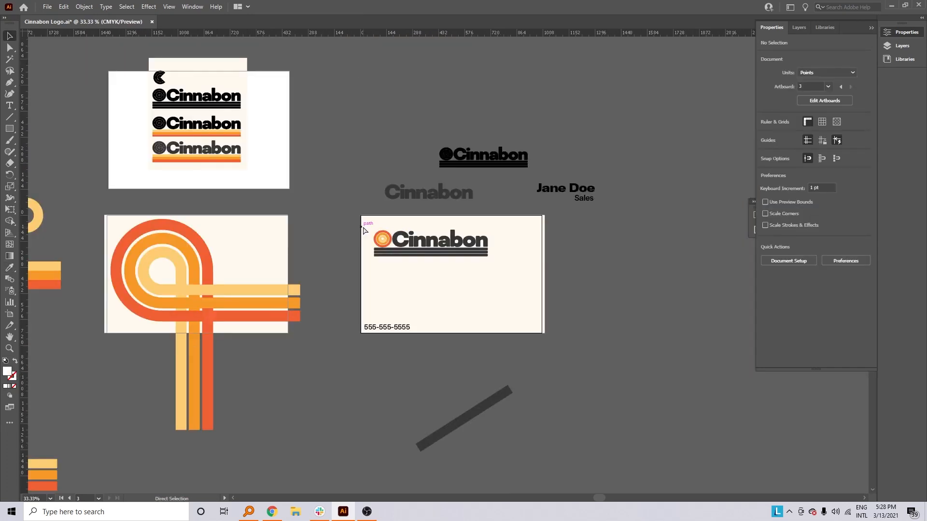
# Park the coloured ring icon and a dark logo copy beside the card back, and shorten the bars to the wordmark's width.
pyautogui.hotkey('ctrl', '+')
pyautogui.moveTo(324, 213); pyautogui.dragTo(410, 258)
pyautogui.moveTo(403, 242)
pyautogui.mouseDown()
pyautogui.moveTo(682, 238)
pyautogui.moveTo(394, 233)
pyautogui.mouseUp()
pyautogui.click(259, 245)
pyautogui.click(343, 221)
pyautogui.press('Delete')
pyautogui.click(363, 233)
pyautogui.moveTo(328, 238); pyautogui.dragTo(355, 238)
# Colour the three bars beneath the card back's wordmark yellow, orange and red from top to bottom.
pyautogui.click(406, 234)
pyautogui.press('i')
pyautogui.click(765, 134)
pyautogui.click(694, 187)
pyautogui.press('v')
pyautogui.click(456, 239)
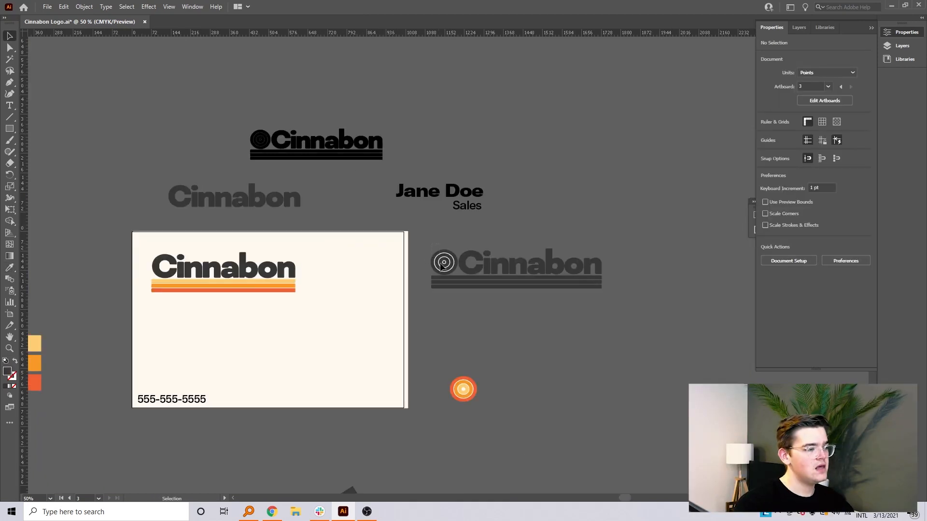
# Place a copy of the dark ring icon in the card back's lower-right corner.
pyautogui.click(453, 272)
pyautogui.moveTo(455, 275); pyautogui.dragTo(392, 396)
pyautogui.click(444, 424)
# Move the wordmark with its three bars into the card's upper-left corner and enlarge them together.
pyautogui.click(211, 271)
pyautogui.keyDown('shift'); pyautogui.click(208, 291); pyautogui.keyUp('shift')
pyautogui.moveTo(209, 291); pyautogui.dragTo(200, 282)
pyautogui.moveTo(287, 282); pyautogui.dragTo(314, 290)
pyautogui.click(425, 321)
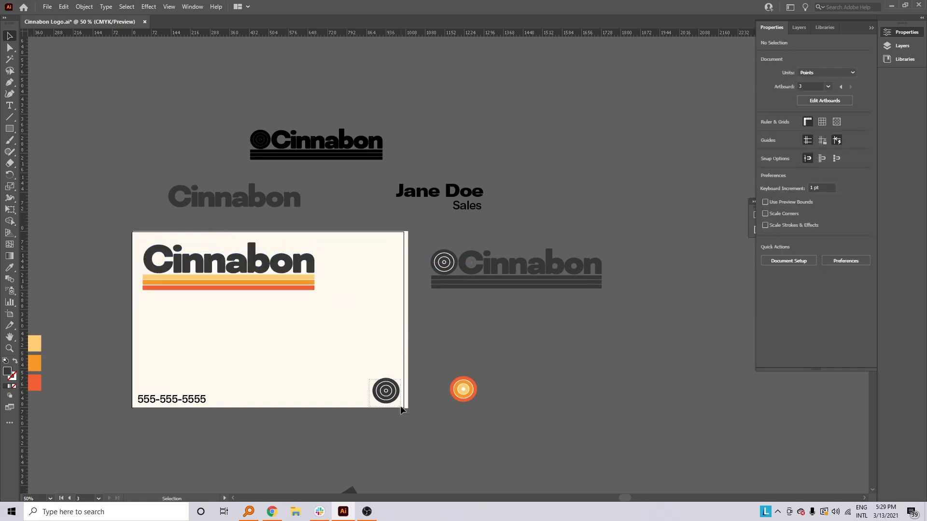
# Shrink the corner ring icon slightly and move the phone number off the card, below the parked dark logo.
pyautogui.click(386, 391)
pyautogui.moveTo(372, 378); pyautogui.dragTo(375, 381)
pyautogui.moveTo(305, 348); pyautogui.dragTo(493, 335)
pyautogui.moveTo(355, 386); pyautogui.dragTo(709, 300)
# Set the contact name in Bicyclette Bold and place it directly beneath the logo's bars.
pyautogui.click(650, 179)
pyautogui.click(811, 216)
pyautogui.write('bicy')
pyautogui.click(824, 320)
pyautogui.moveTo(651, 178); pyautogui.dragTo(389, 288)
# Place the title "Sales" beneath the contact name and set it in Bicyclette Light.
pyautogui.click(715, 212)
pyautogui.moveTo(663, 194); pyautogui.dragTo(355, 303)
pyautogui.click(812, 216)
pyautogui.write('bicy')
pyautogui.click(829, 278)
# Change the title to "Corporate Sales", left-align its text and line it up under the contact name.
pyautogui.click(8, 110)
pyautogui.click(337, 303)
pyautogui.write('Cor')
pyautogui.write('[')
pyautogui.press('BackSpace')
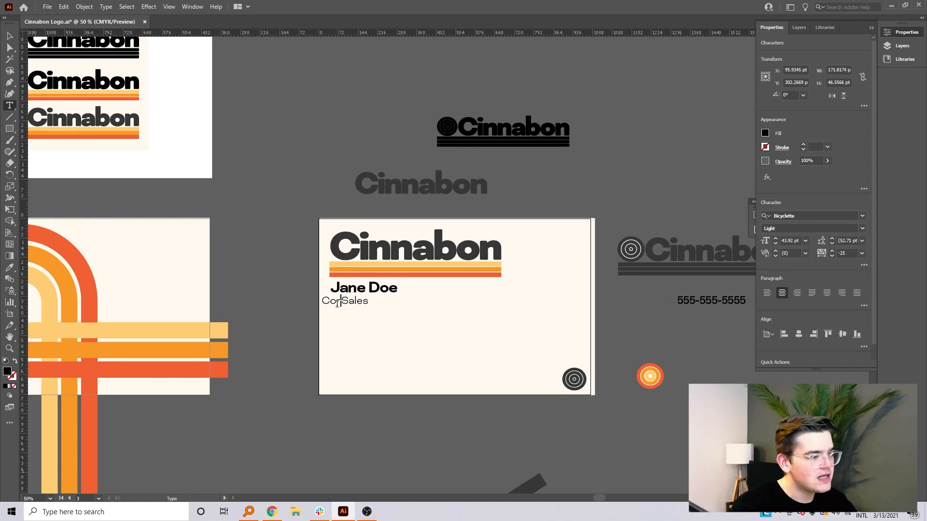
pyautogui.write('porate')
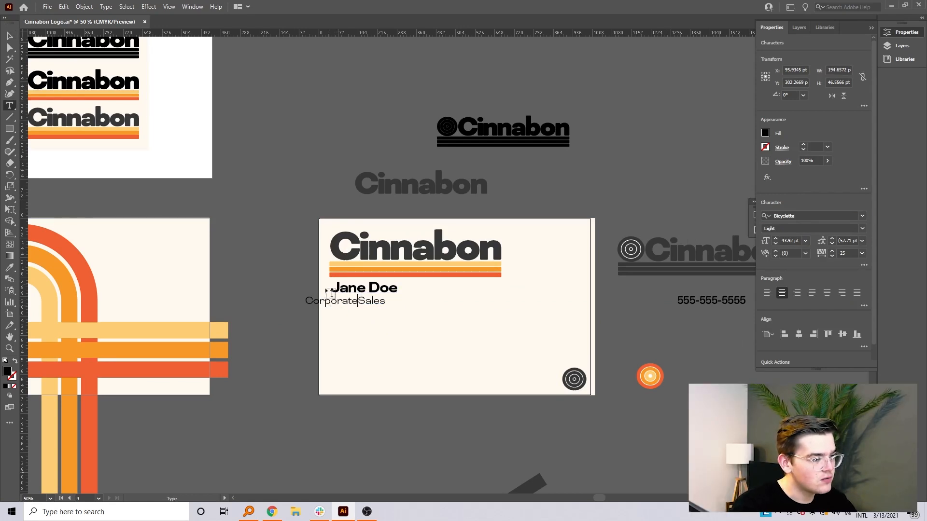
pyautogui.click(767, 293)
pyautogui.press('Escape')
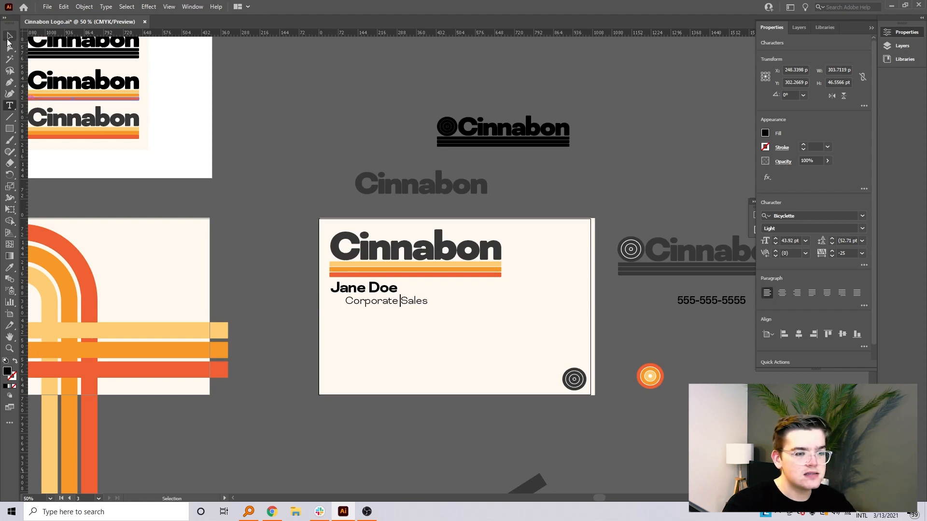
pyautogui.moveTo(426, 311); pyautogui.dragTo(412, 309)
pyautogui.click(290, 345)
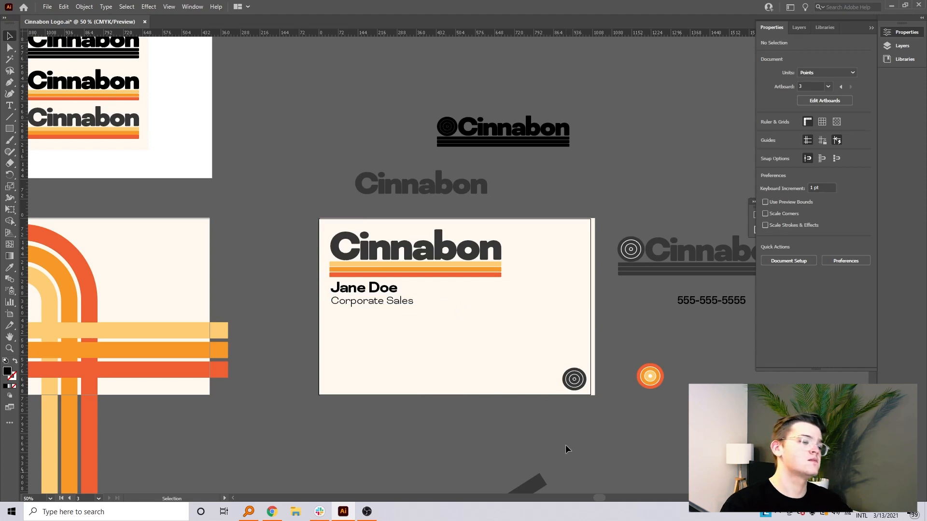
# Start a text line below the card, switch to the browser and copy the Cinnabon Corporate Office's address from Google.
pyautogui.click(9, 105)
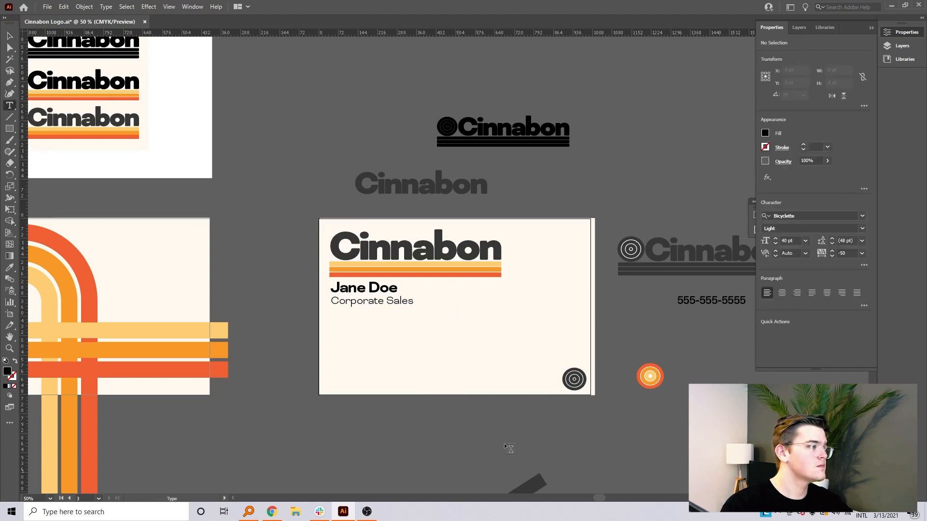
pyautogui.hotkey('alt', 'Tab')
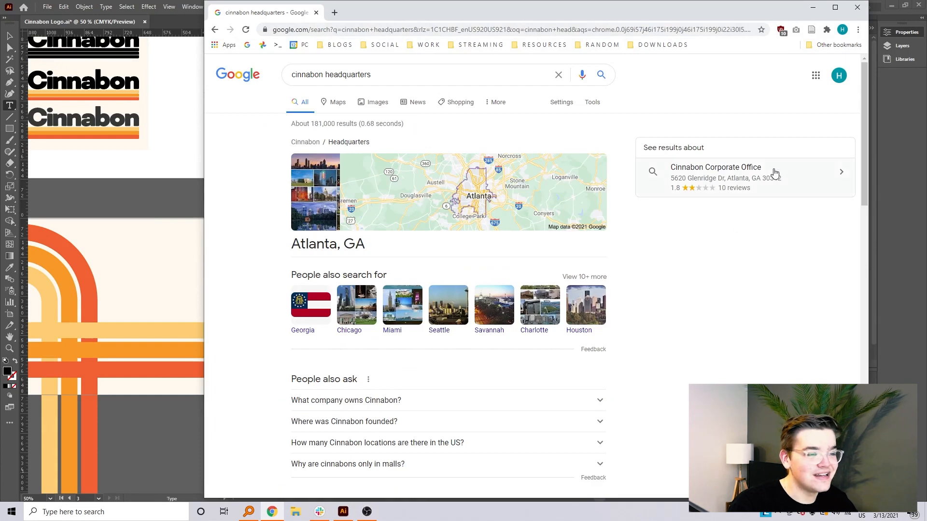
pyautogui.click(775, 172)
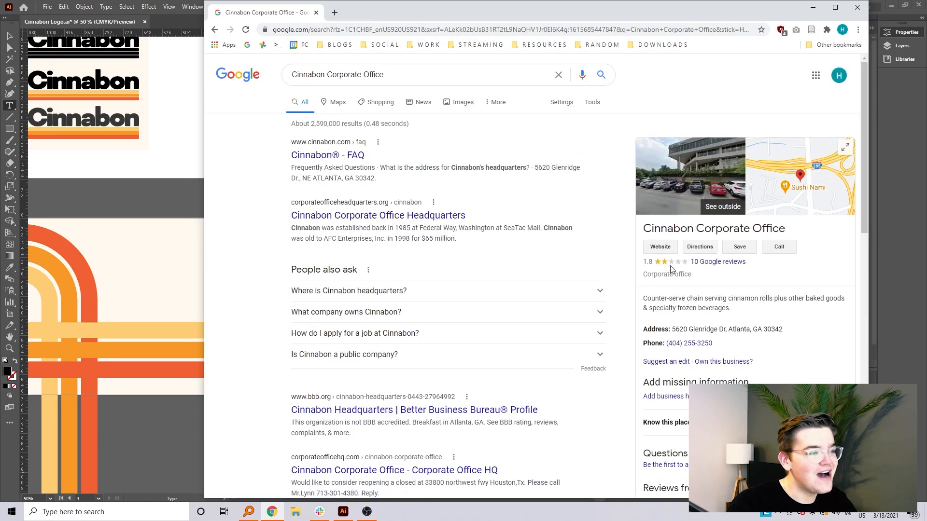
pyautogui.scroll(-1, 707, 274)
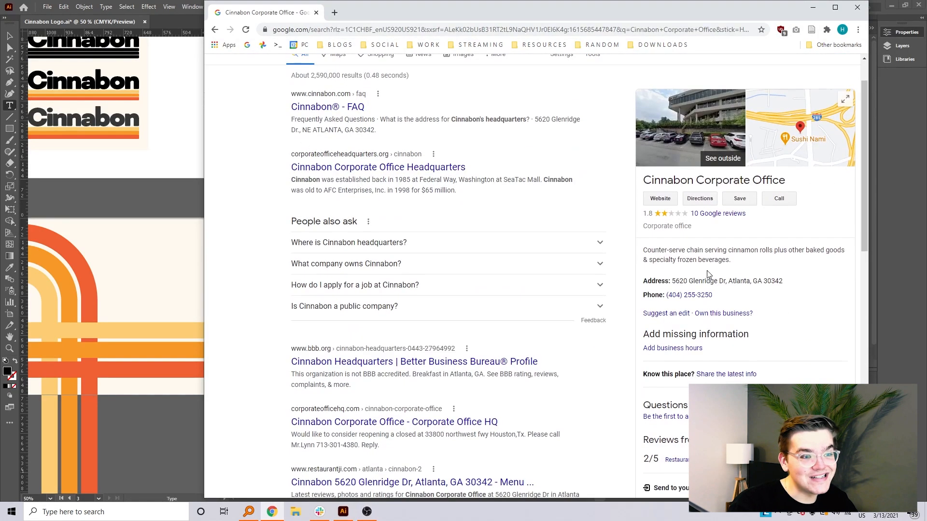
pyautogui.moveTo(673, 283); pyautogui.dragTo(796, 282)
pyautogui.hotkey('ctrl', 'c')
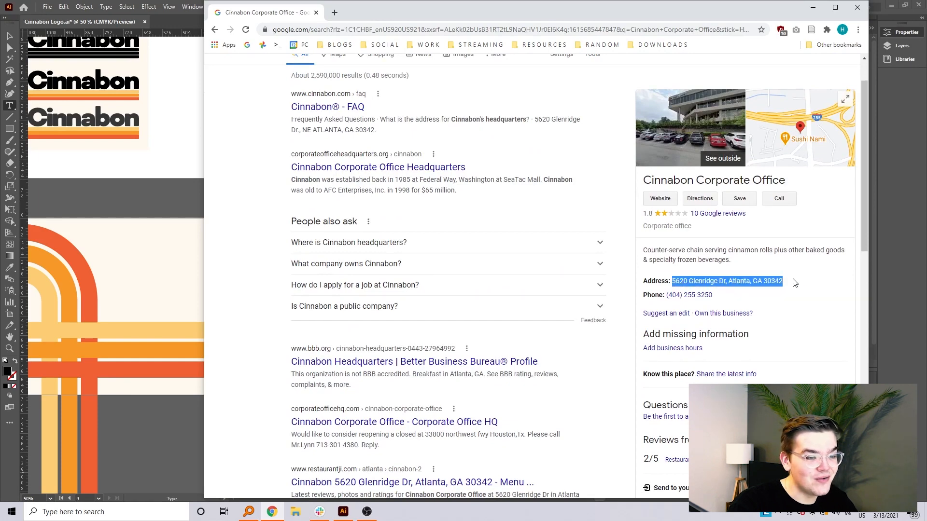
# Return to Illustrator and paste the office address into the new text line below the card.
pyautogui.click(813, 7)
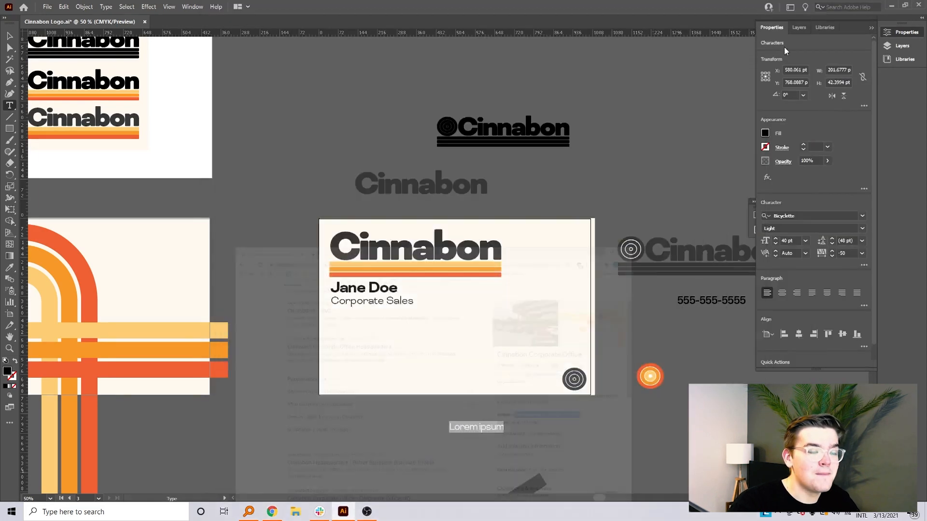
pyautogui.hotkey('ctrl', 'v')
pyautogui.press('Escape')
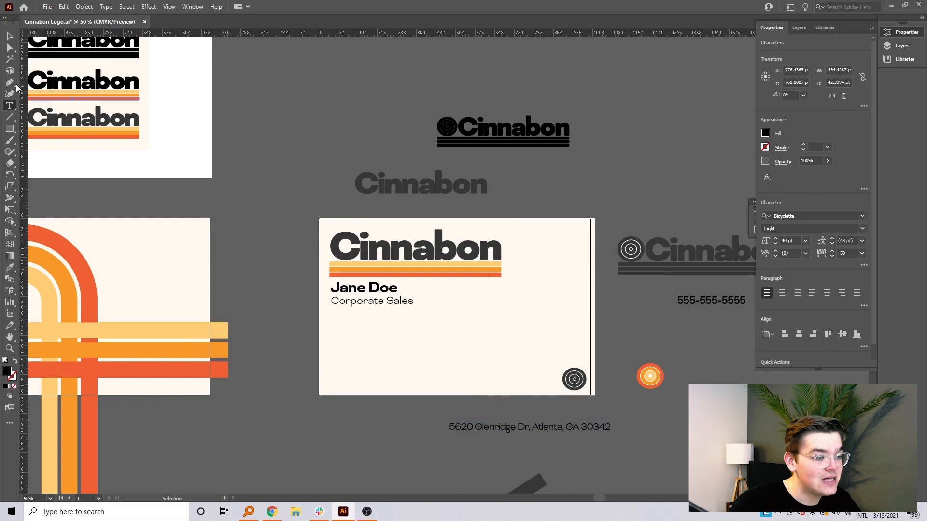
# Move the address line beside the card's corner ring icon and set its weight to Bold.
pyautogui.moveTo(514, 430); pyautogui.dragTo(462, 390)
pyautogui.click(862, 228)
pyautogui.click(836, 280)
pyautogui.click(462, 363)
# Change the "Corporate Sales" title's font to GT America Medium.
pyautogui.click(386, 301)
pyautogui.click(806, 216)
pyautogui.write('gt am')
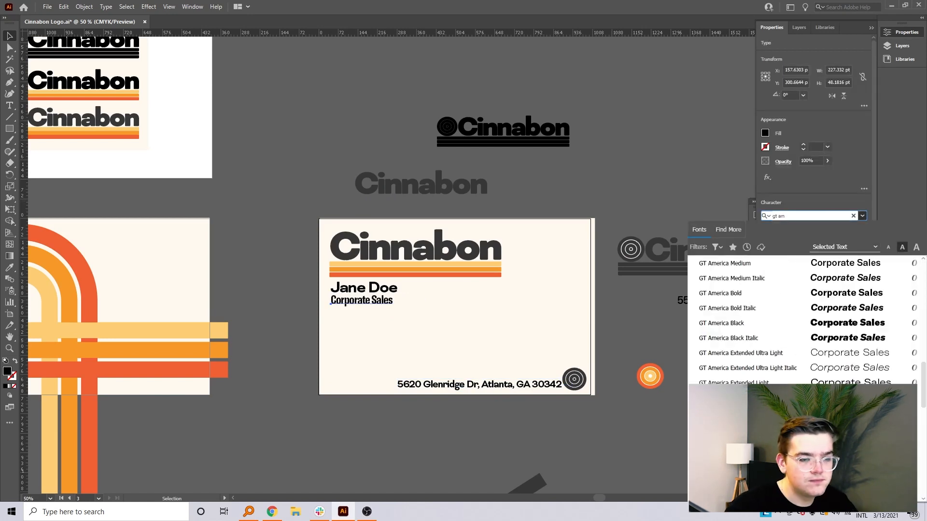
pyautogui.click(843, 323)
# Set the contact name's weight to Bicyclette Black and its tracking to -25.
pyautogui.click(386, 289)
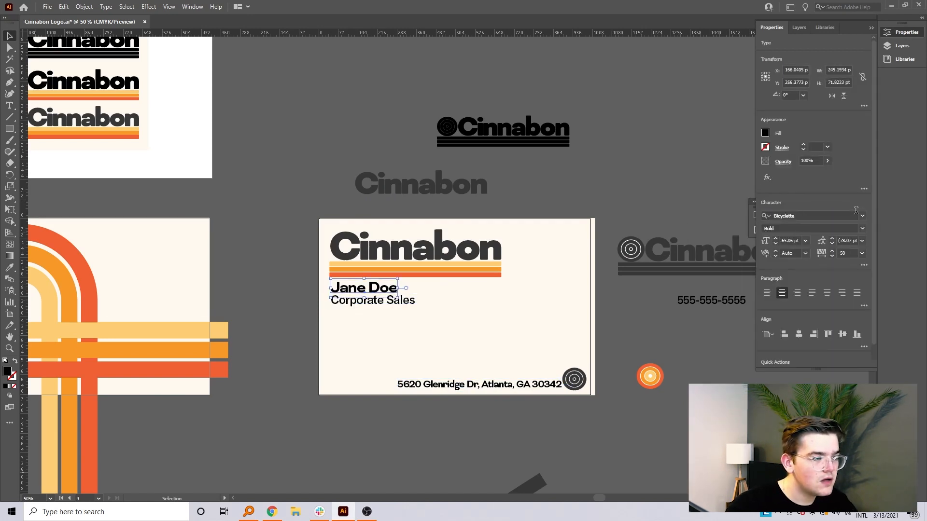
pyautogui.click(862, 229)
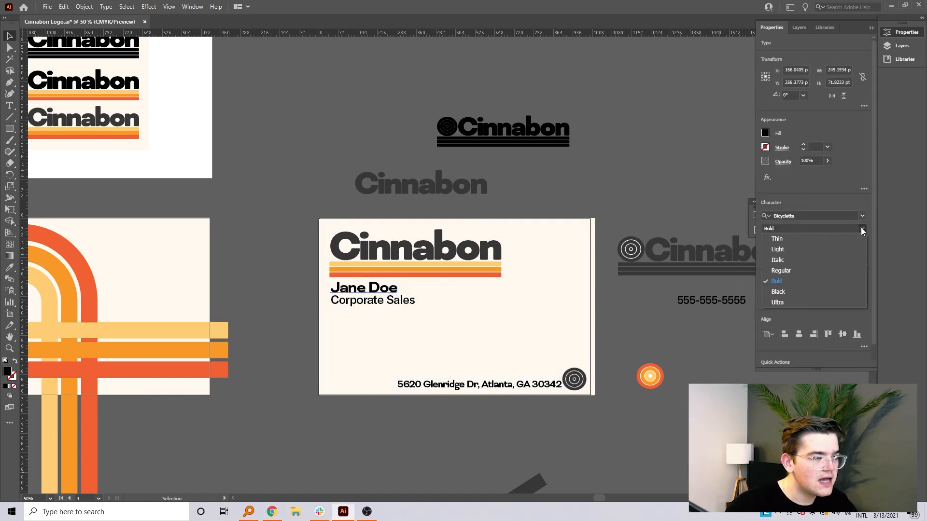
pyautogui.click(823, 292)
pyautogui.click(861, 255)
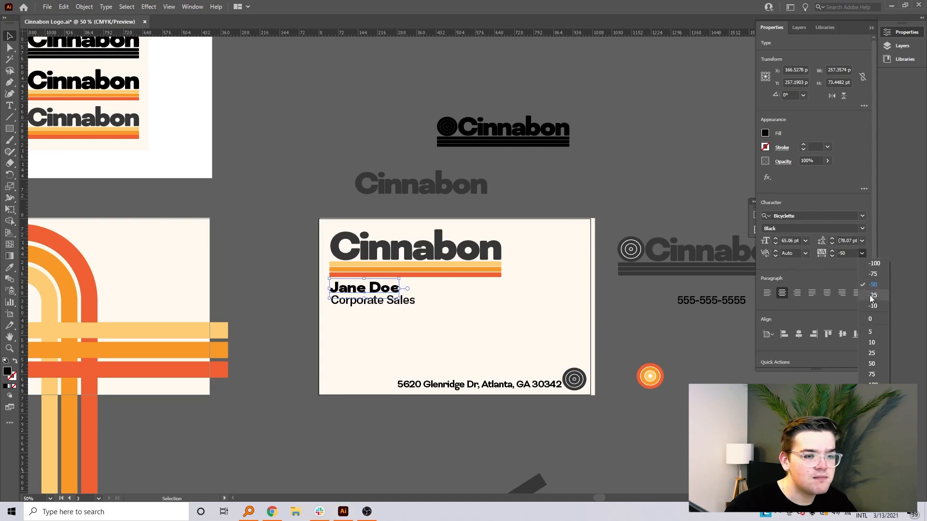
pyautogui.click(872, 295)
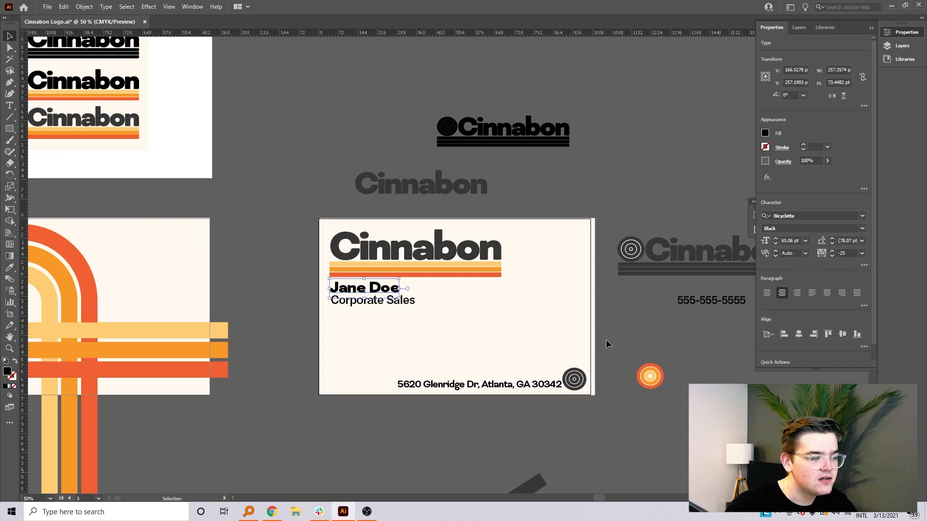
pyautogui.click(607, 344)
# Nudge the title so its left edge lines up with the contact name and the bars.
pyautogui.moveTo(392, 307); pyautogui.dragTo(391, 306)
pyautogui.click(464, 358)
pyautogui.click(315, 344)
pyautogui.click(309, 345)
# Set the address line in GT America Bold and turn it to all caps.
pyautogui.moveTo(519, 382); pyautogui.dragTo(520, 384)
pyautogui.click(815, 216)
pyautogui.write('gt am')
pyautogui.scroll(-17, 860, 386)
pyautogui.scroll(6, 859, 352)
pyautogui.click(839, 338)
pyautogui.click(864, 265)
pyautogui.click(767, 368)
pyautogui.click(864, 265)
# Fill the address line dark grey and scale it down to about 27 pt beside the ring icon.
pyautogui.click(766, 134)
pyautogui.click(674, 196)
pyautogui.moveTo(398, 379); pyautogui.dragTo(420, 381)
pyautogui.moveTo(477, 387); pyautogui.dragTo(432, 386)
pyautogui.moveTo(375, 381); pyautogui.dragTo(418, 384)
# Duplicate the address line twice to stack three lines level with the ring icon's height.
pyautogui.moveTo(544, 388); pyautogui.dragTo(546, 387)
pyautogui.moveTo(549, 387); pyautogui.dragTo(575, 371)
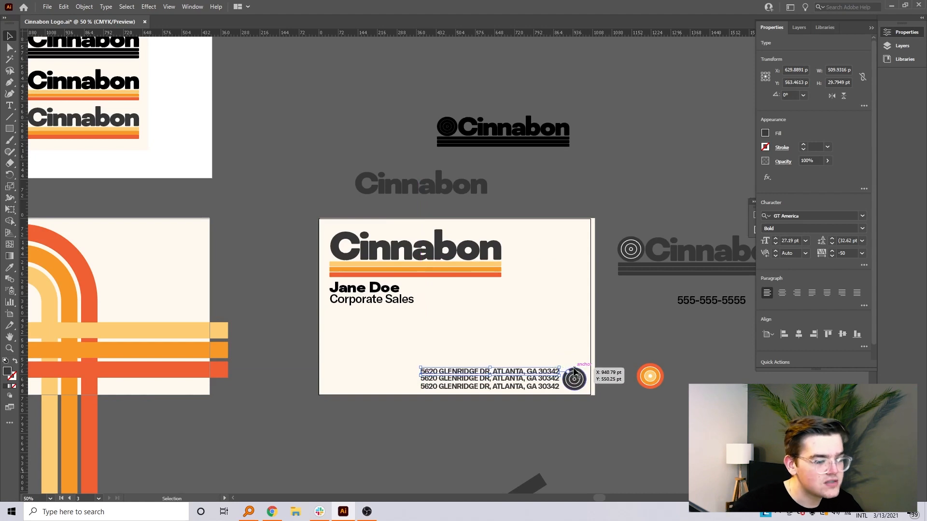
pyautogui.click(493, 444)
# Right-align the three stacked address lines and move them back against the ring icon.
pyautogui.click(508, 372)
pyautogui.moveTo(509, 386); pyautogui.dragTo(510, 381)
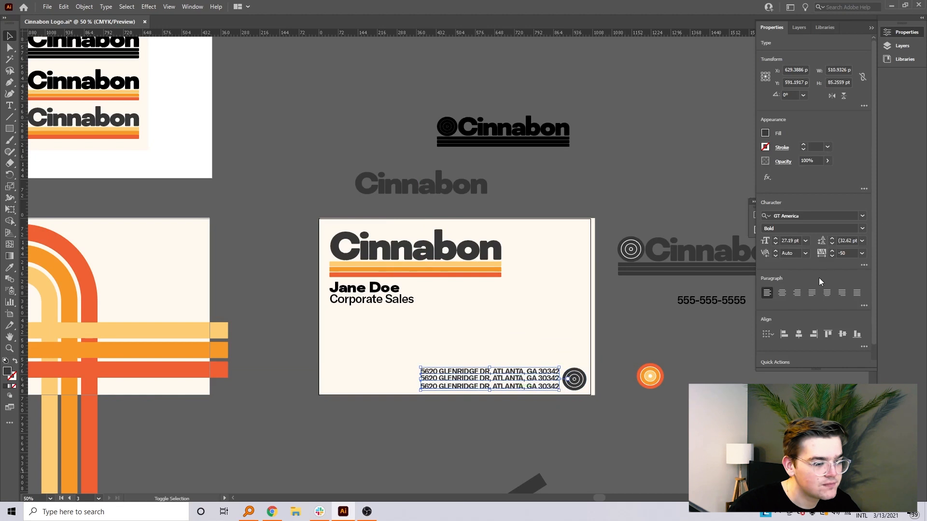
pyautogui.click(797, 293)
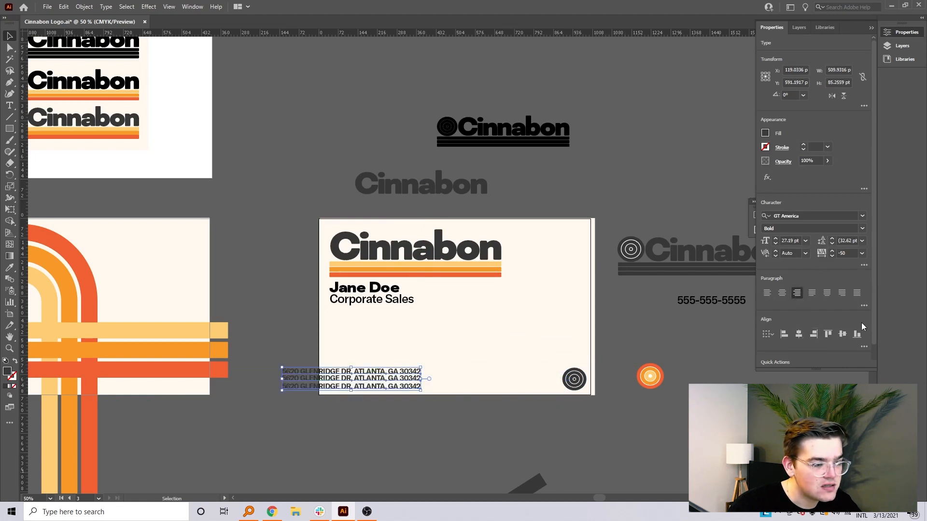
pyautogui.click(864, 347)
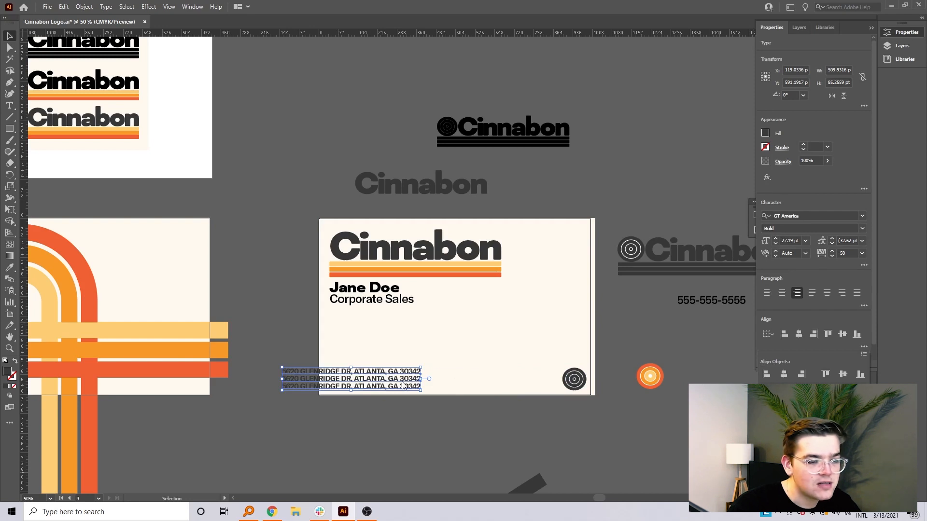
pyautogui.moveTo(403, 385); pyautogui.dragTo(534, 393)
pyautogui.click(535, 426)
# Replace the middle line with "OFFICE:" and the top line with "FAX:", each followed by its phone number.
pyautogui.doubleClick(497, 381)
pyautogui.hotkey('ctrl', 'a')
pyautogui.write('OFFICE: 555-555-5555')
pyautogui.doubleClick(504, 372)
pyautogui.hotkey('ctrl', 'a')
pyautogui.write('FAX: 555-555-5555')
pyautogui.press('Escape')
pyautogui.click(633, 410)
pyautogui.click(522, 391)
pyautogui.click(638, 406)
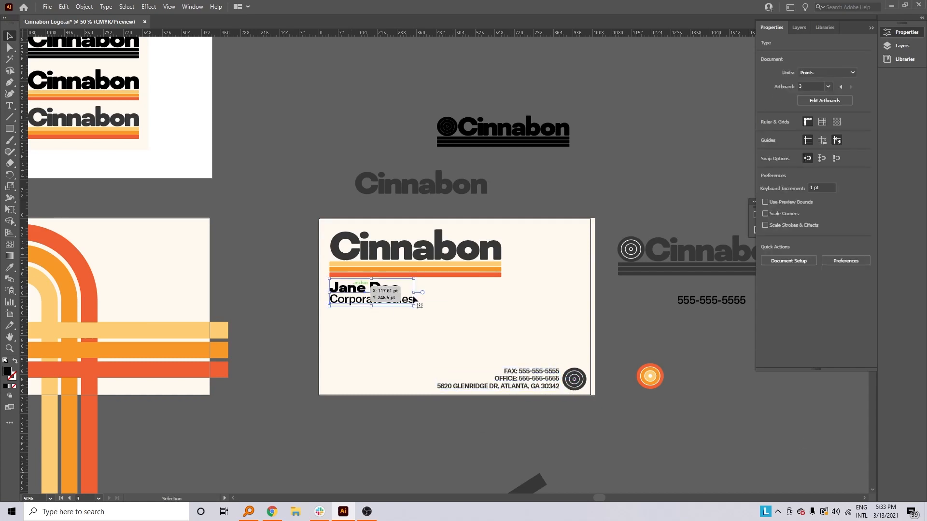
# Turn the contact name and title dark grey and extend the title to "Corporate Sales Manager".
pyautogui.doubleClick(388, 303)
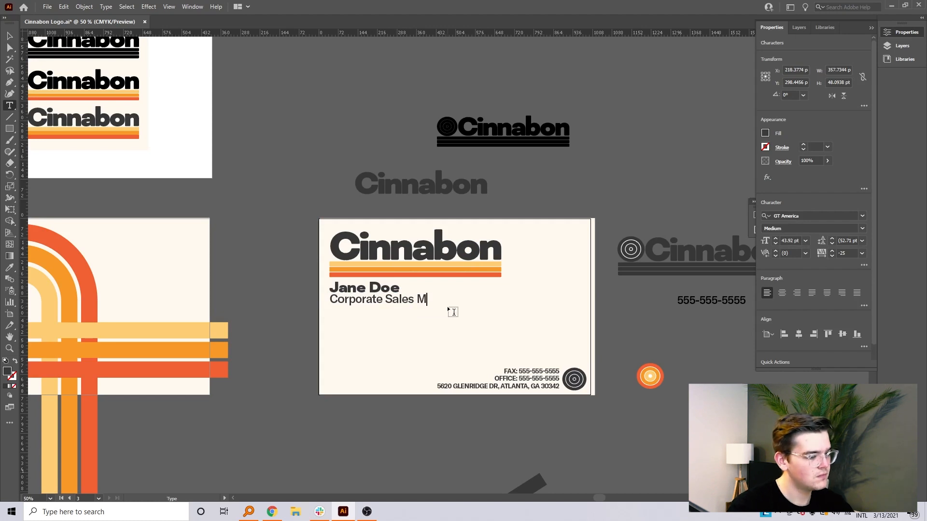
pyautogui.click(9, 34)
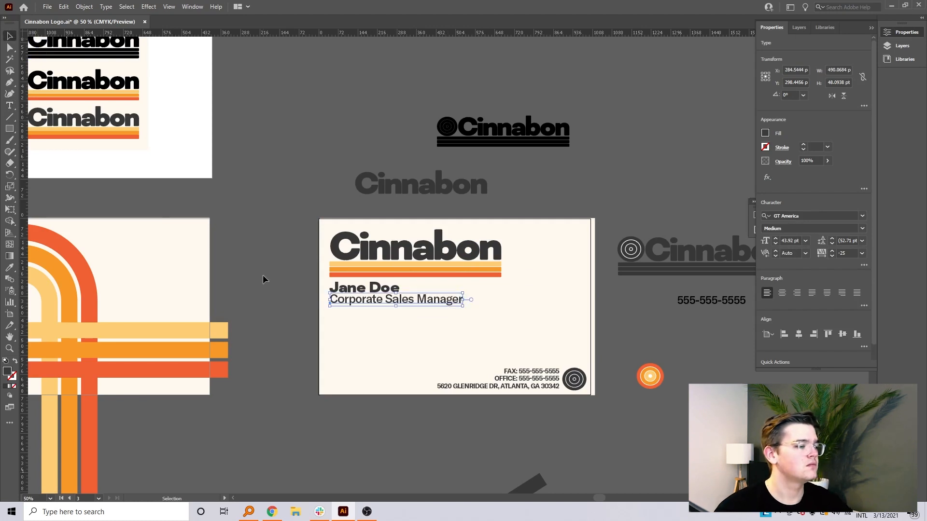
pyautogui.click(356, 310)
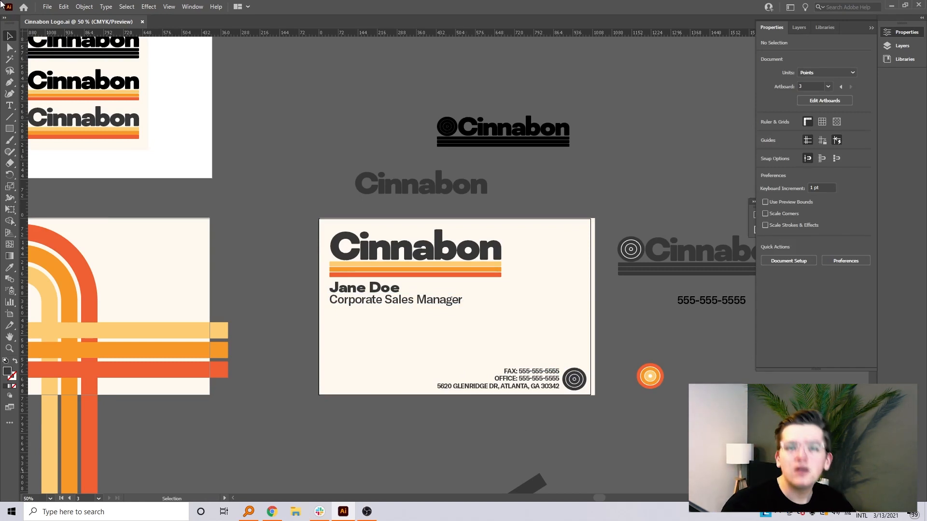
# Export the Cinnabon Logo artboards as PNG files to the Cinnabon folder.
pyautogui.click(47, 6)
pyautogui.click(367, 152)
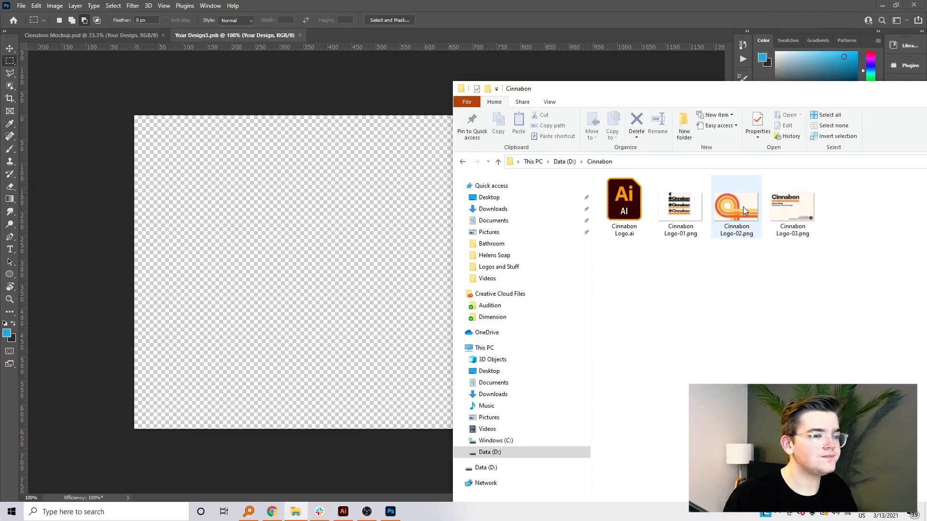
# Place Cinnabon Logo-02.png into Your Design3.psb in Photoshop, fit it to the canvas, save and return to the mockup.
pyautogui.moveTo(736, 205); pyautogui.dragTo(280, 310)
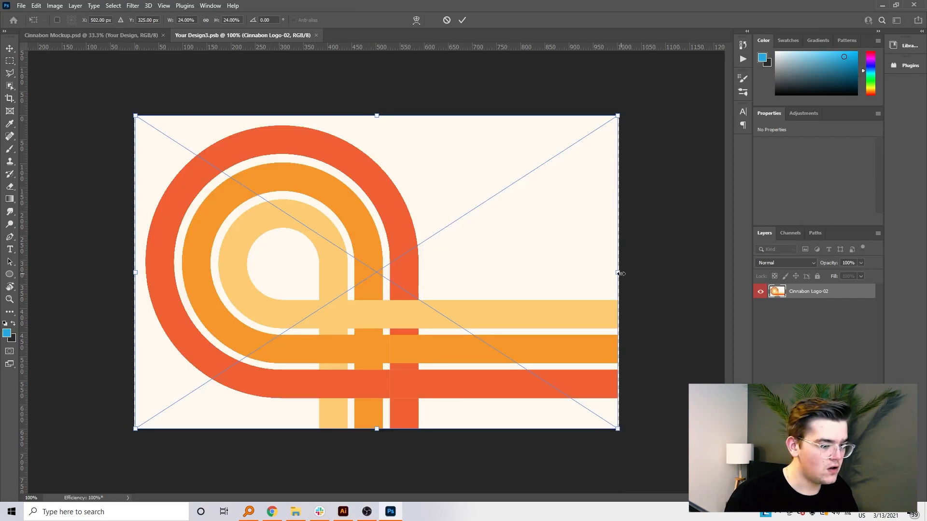
pyautogui.press('Return')
pyautogui.hotkey('ctrl', 's')
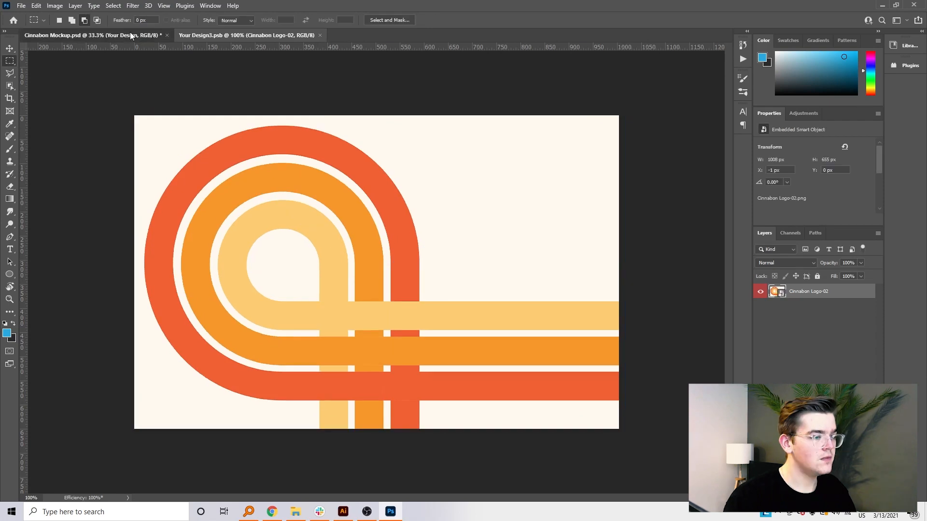
pyautogui.click(130, 35)
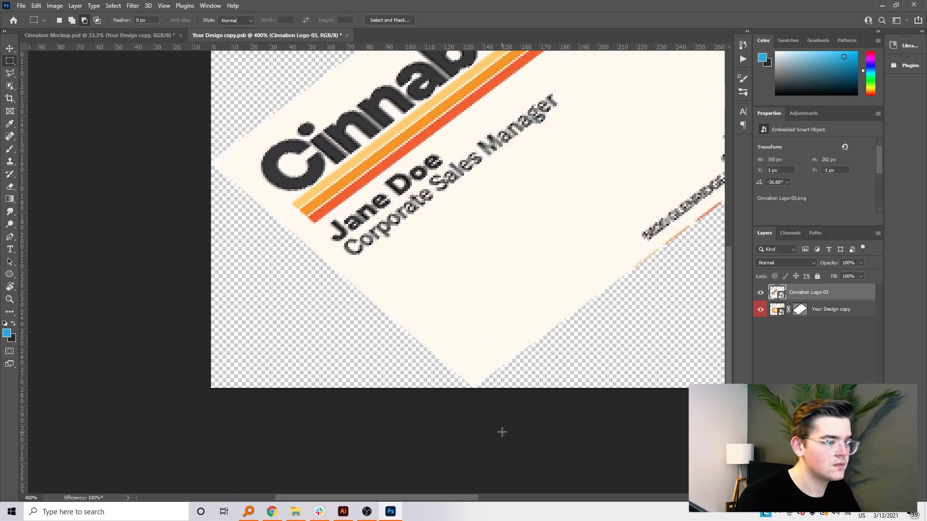
# Save the card back in Your Design copy.psb and the Cinnabon Mockup file, and close the smart object document.
pyautogui.scroll(-4, 504, 436)
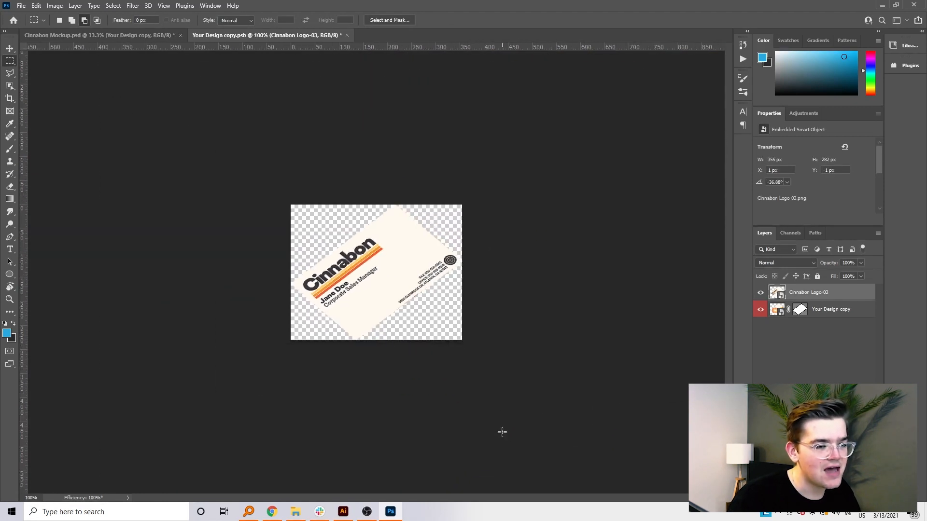
pyautogui.hotkey('ctrl', 's')
pyautogui.hotkey('ctrl', 'Tab')
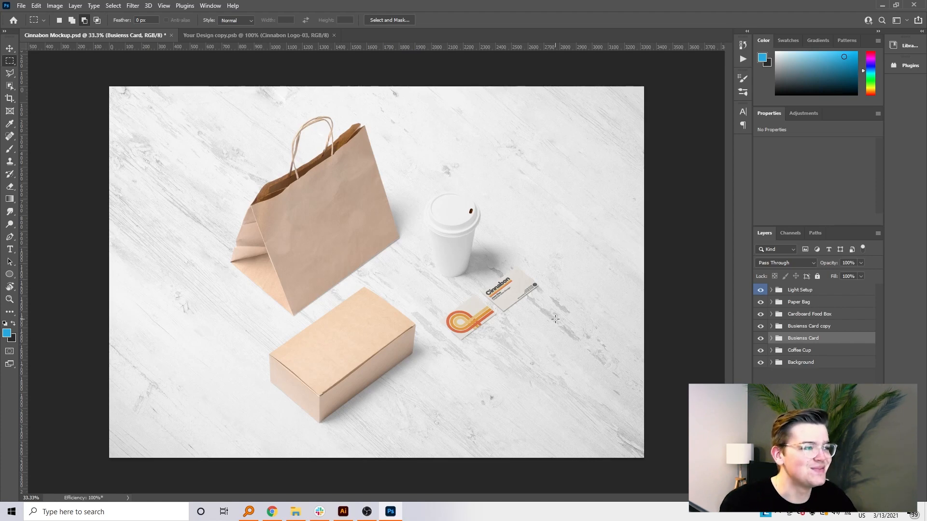
pyautogui.hotkey('ctrl', 's')
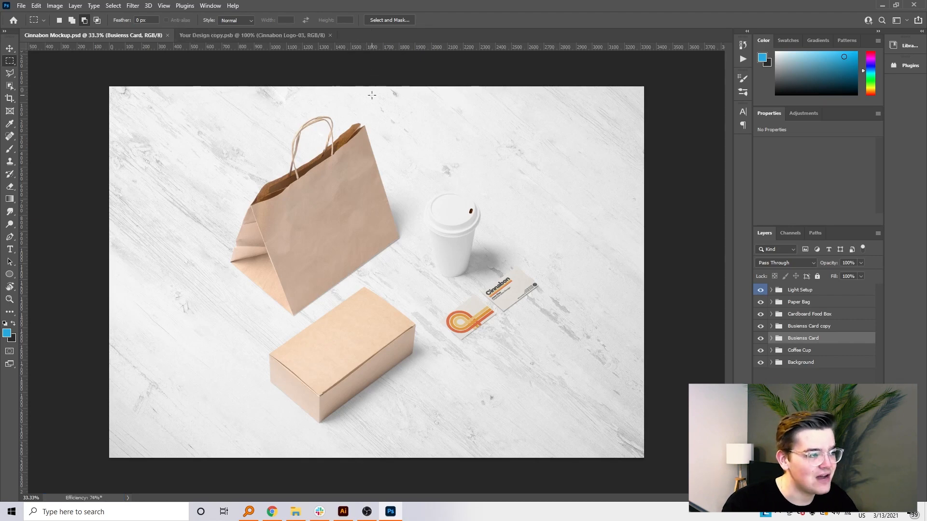
pyautogui.click(330, 35)
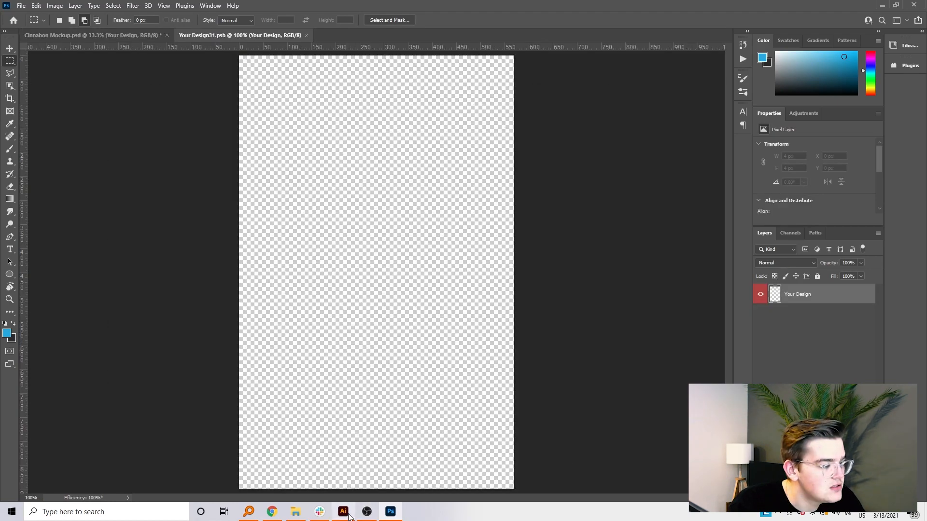
# Place Cinnabon Logo-02.png into Your Design31.psb, rotate it 90° and scale it up to cover the whole canvas.
pyautogui.click(272, 512)
pyautogui.click(291, 515)
pyautogui.click(279, 515)
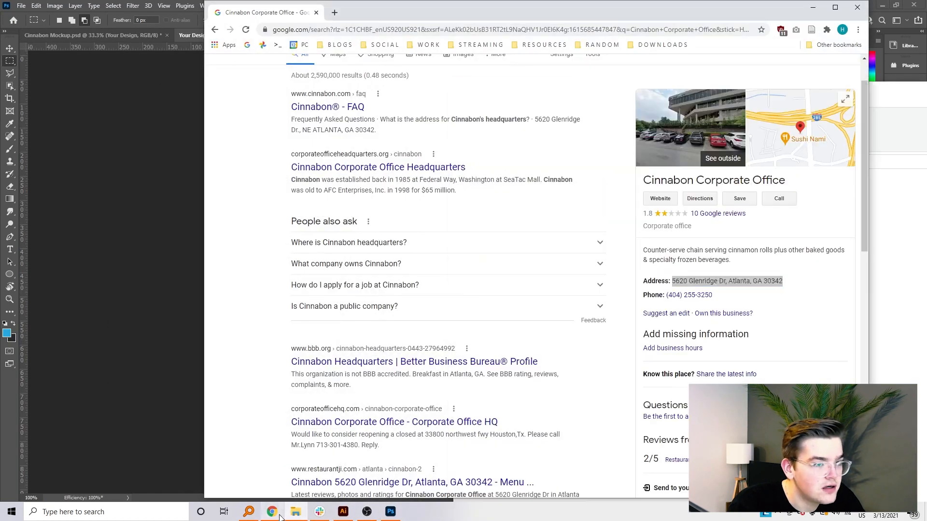
pyautogui.click(279, 515)
pyautogui.moveTo(736, 207); pyautogui.dragTo(286, 222)
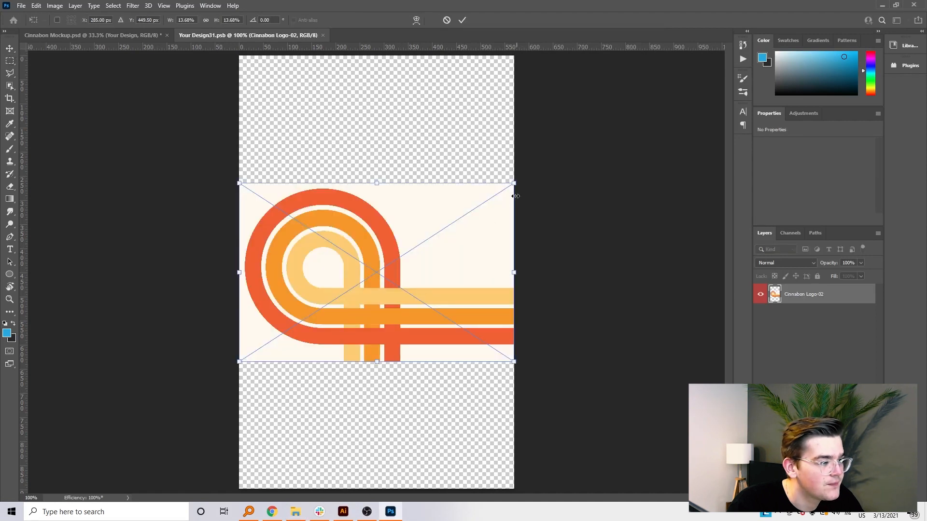
pyautogui.moveTo(519, 176); pyautogui.dragTo(524, 274)
pyautogui.press('Return')
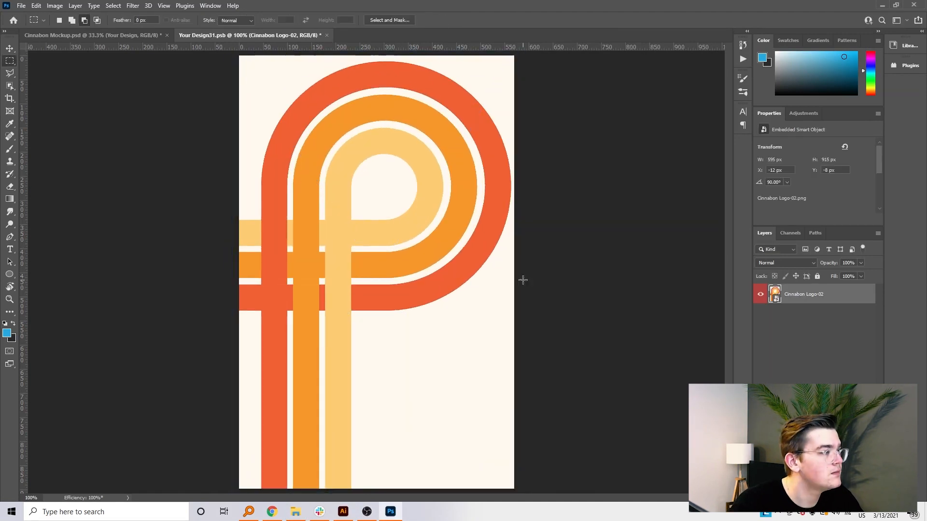
pyautogui.click(110, 35)
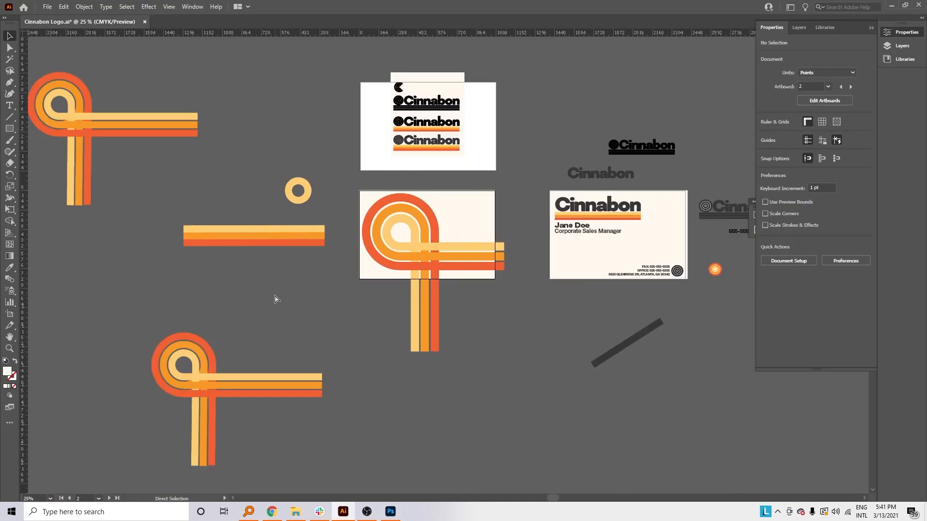
# In Illustrator, set out three spaced straight stripes on the empty canvas and duplicate the light yellow one beside them.
pyautogui.hotkey('ctrl', 'v')
pyautogui.moveTo(425, 271); pyautogui.dragTo(228, 325)
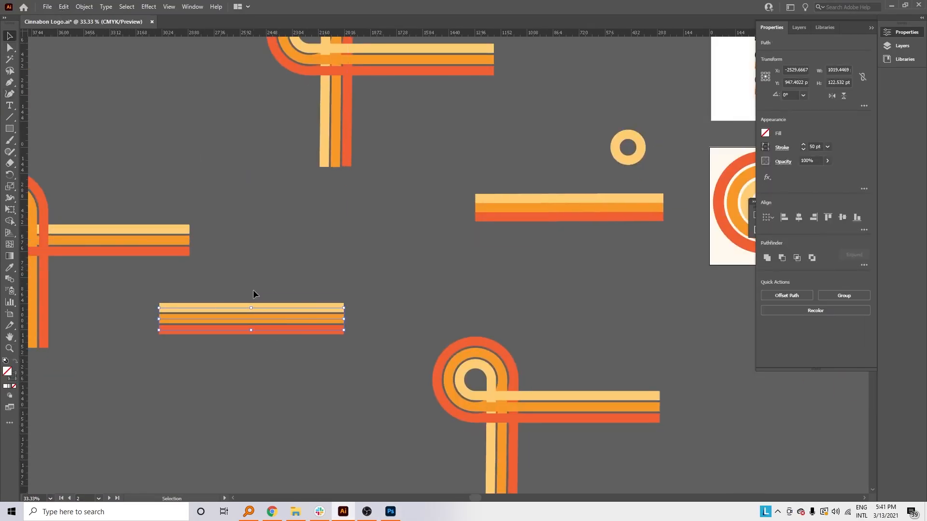
pyautogui.click(241, 308)
pyautogui.hotkey('ctrl', 'v')
pyautogui.moveTo(489, 265); pyautogui.dragTo(523, 279)
# Add two anchor points along the duplicated yellow stripe and undo the trial Pathfinder operation.
pyautogui.click(10, 82)
pyautogui.click(447, 278)
pyautogui.click(506, 278)
pyautogui.click(10, 48)
pyautogui.click(864, 229)
pyautogui.click(865, 230)
pyautogui.click(864, 229)
pyautogui.click(784, 258)
pyautogui.hotkey('ctrl', 'z')
# Shift the first added anchor point upward and the second downward to bend the yellow stripe into a zigzag.
pyautogui.click(483, 302)
pyautogui.click(448, 279)
pyautogui.hotkey('shift', 'Up')
pyautogui.hotkey('shift', 'Up')
pyautogui.hotkey('shift', 'Up')
pyautogui.hotkey('shift', 'Up')
pyautogui.click(506, 279)
pyautogui.hotkey('shift', 'Down')
pyautogui.hotkey('shift', 'Down')
pyautogui.hotkey('shift', 'Down')
pyautogui.hotkey('shift', 'Down')
# Refine the zigzag's bends and build it up into three parallel light yellow stripes.
pyautogui.keyDown('shift'); pyautogui.click(448, 272); pyautogui.keyUp('shift')
pyautogui.moveTo(506, 276); pyautogui.dragTo(527, 193)
pyautogui.moveTo(449, 279); pyautogui.dragTo(419, 271)
pyautogui.hotkey('ctrl', 'z')
pyautogui.press('p')
pyautogui.click(506, 279)
pyautogui.press('a')
pyautogui.click(511, 260)
pyautogui.hotkey('ctrl', '=')
pyautogui.hotkey('ctrl', '=')
pyautogui.press('v')
pyautogui.click(421, 216)
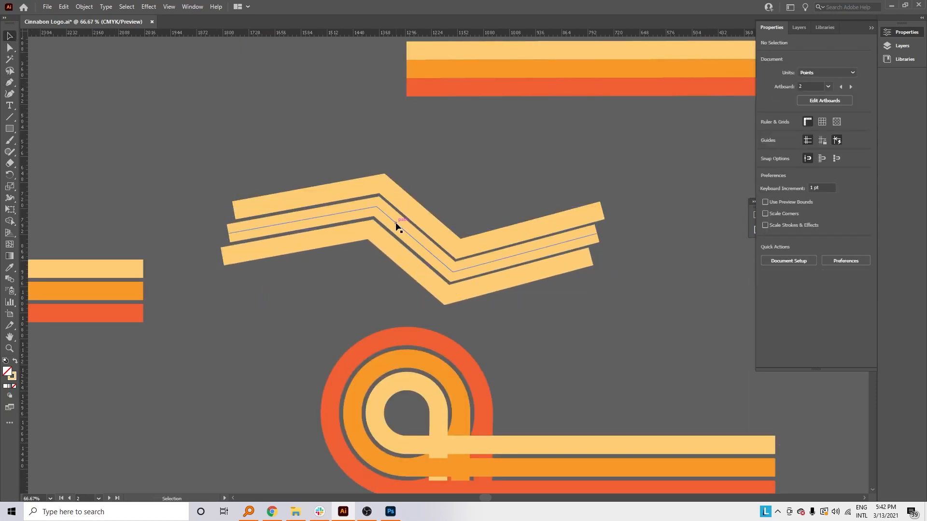
# Recolour the middle zigzag stripe orange and the lower one red-orange, sampling the colours from the straight stripes.
pyautogui.click(399, 219)
pyautogui.press('i')
pyautogui.click(127, 291)
pyautogui.press('v')
pyautogui.click(358, 227)
pyautogui.press('i')
pyautogui.click(126, 313)
pyautogui.click(487, 316)
# Round the corners of all three zigzag stripes into smooth waves.
pyautogui.press('a')
pyautogui.moveTo(487, 318); pyautogui.dragTo(350, 166)
pyautogui.moveTo(460, 240); pyautogui.dragTo(463, 228)
pyautogui.click(782, 148)
pyautogui.click(732, 187)
pyautogui.moveTo(449, 286)
pyautogui.mouseDown()
pyautogui.moveTo(449, 297)
pyautogui.moveTo(473, 222)
pyautogui.moveTo(553, 140)
pyautogui.mouseUp()
pyautogui.press('v')
pyautogui.click(545, 147)
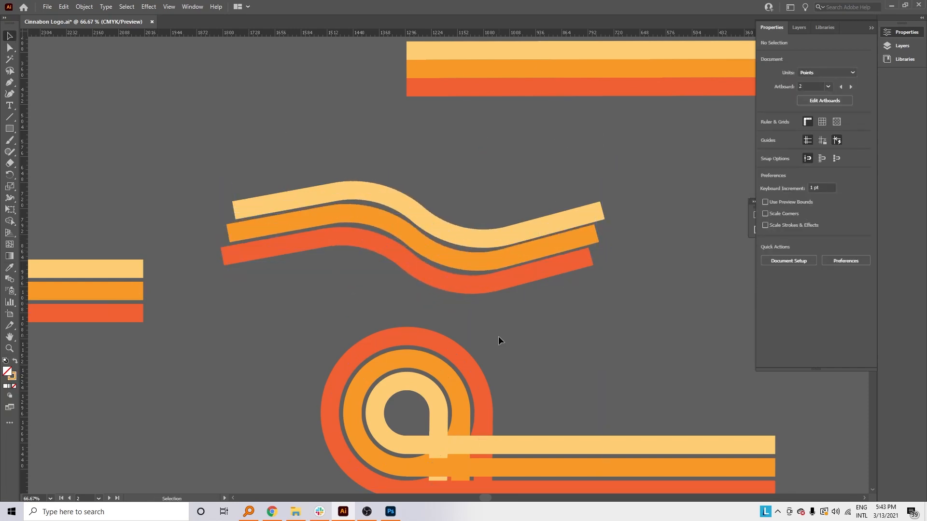
# Paste a copy of the light yellow wavy stripe and try other stroke colours on the wave pieces.
pyautogui.moveTo(371, 215); pyautogui.dragTo(370, 226)
pyautogui.click(468, 340)
pyautogui.click(306, 196)
pyautogui.hotkey('ctrl', 'c')
pyautogui.hotkey('ctrl', 'v')
pyautogui.click(765, 146)
pyautogui.click(740, 260)
pyautogui.click(588, 263)
pyautogui.click(765, 147)
pyautogui.click(695, 190)
pyautogui.moveTo(300, 254); pyautogui.dragTo(270, 212)
# Thicken the wavy stripes' strokes to close the gaps between them and delete the leftover pieces.
pyautogui.click(804, 145)
pyautogui.click(803, 145)
pyautogui.click(803, 145)
pyautogui.click(646, 193)
pyautogui.moveTo(430, 231); pyautogui.dragTo(425, 248)
pyautogui.click(452, 304)
pyautogui.click(493, 245)
pyautogui.press('Delete')
pyautogui.click(485, 262)
pyautogui.press('Delete')
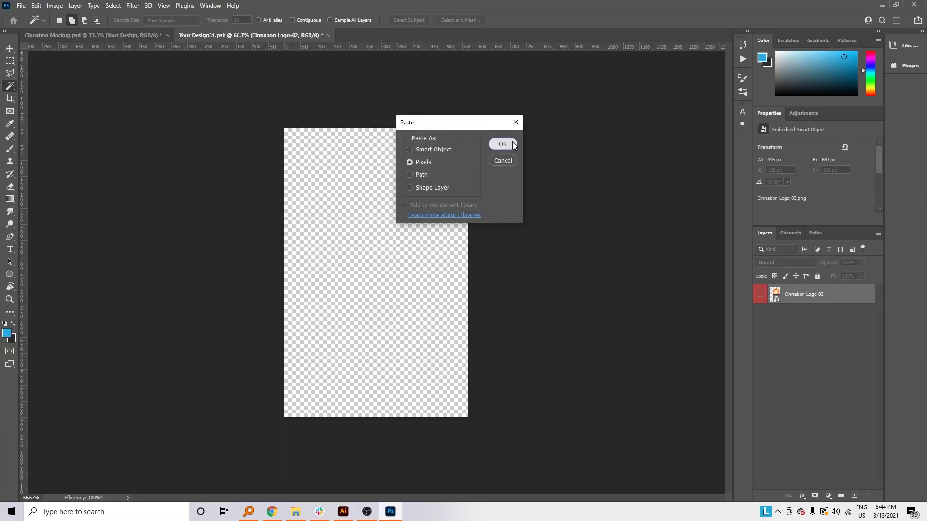
# Paste the wavy stripes as pixels into Your Design31.psb in Photoshop and check them on the mockup's coffee cup.
pyautogui.click(502, 142)
pyautogui.moveTo(373, 271); pyautogui.dragTo(368, 278)
pyautogui.press('Return')
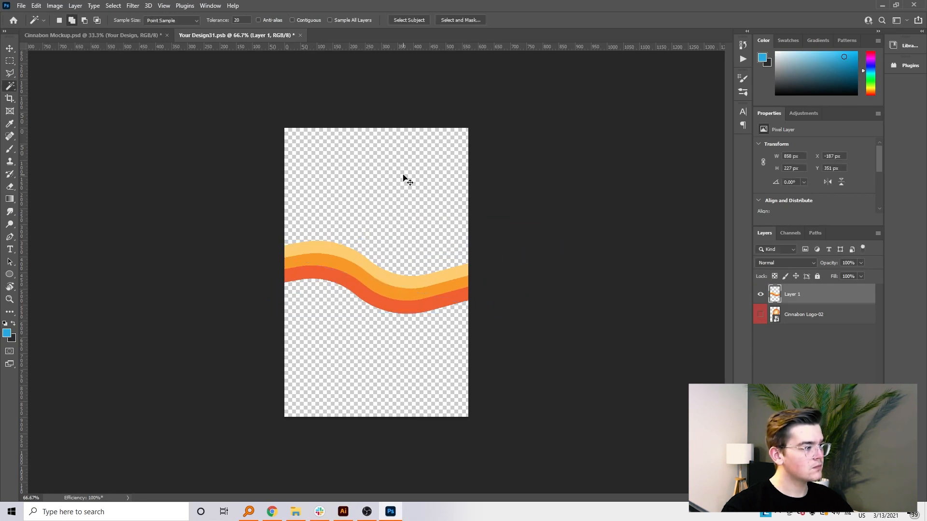
pyautogui.click(118, 37)
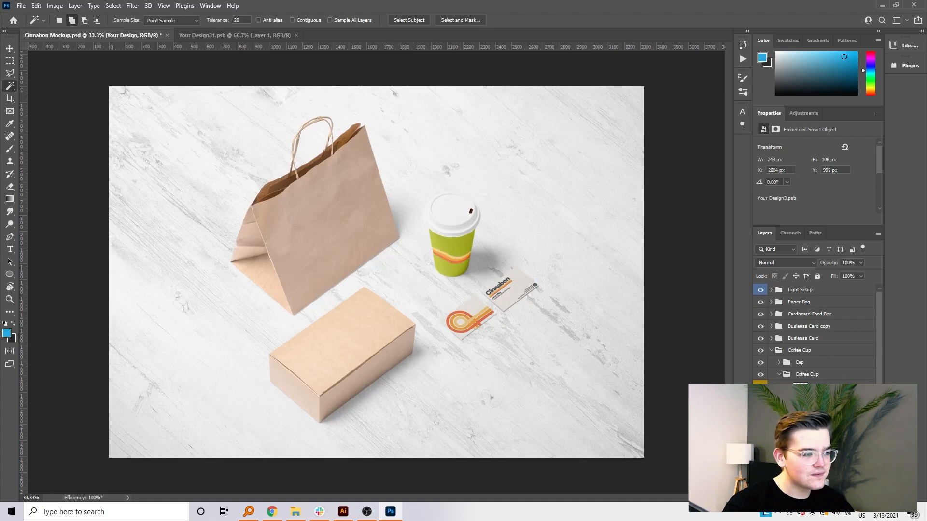
# Replace the wavy layer in Your Design31.psb with the three straight stripes from Illustrator rotated -90°, save, and return to the mockup.
pyautogui.click(235, 36)
pyautogui.click(9, 49)
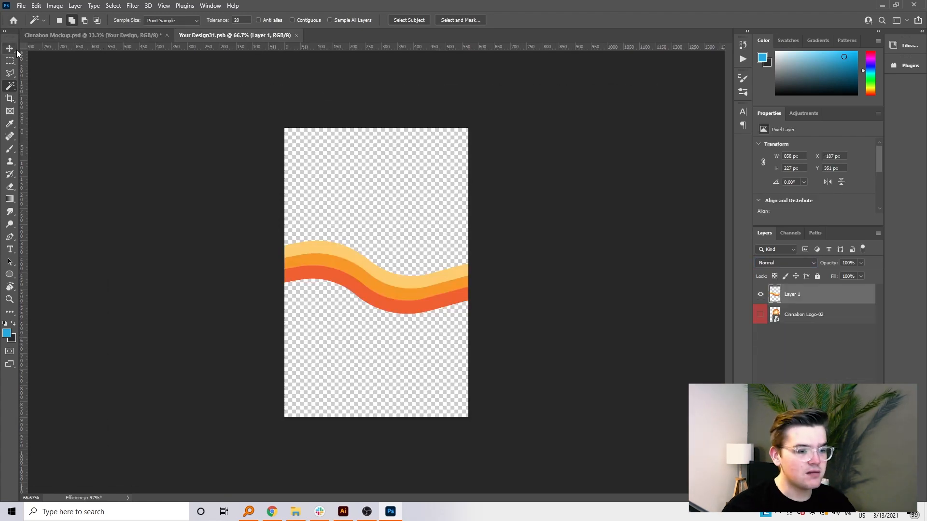
pyautogui.press('Delete')
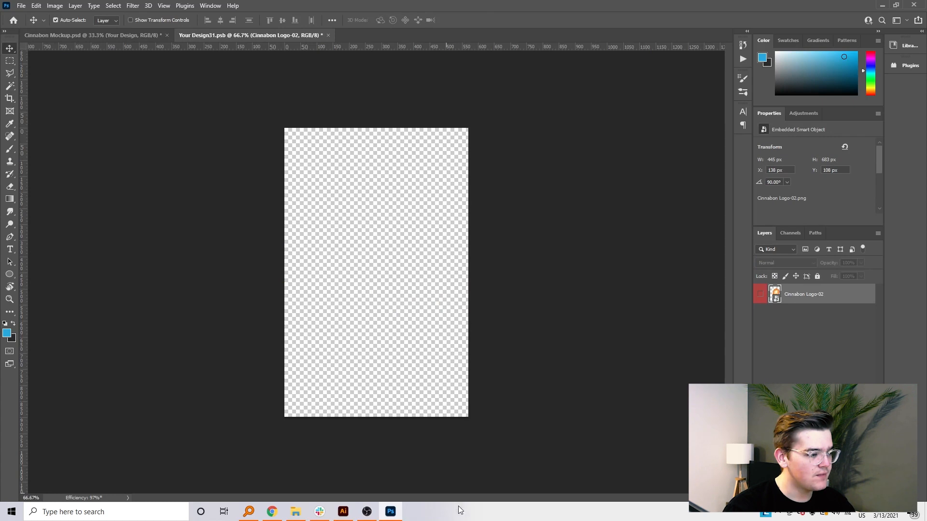
pyautogui.click(339, 515)
pyautogui.moveTo(162, 350); pyautogui.dragTo(425, 292)
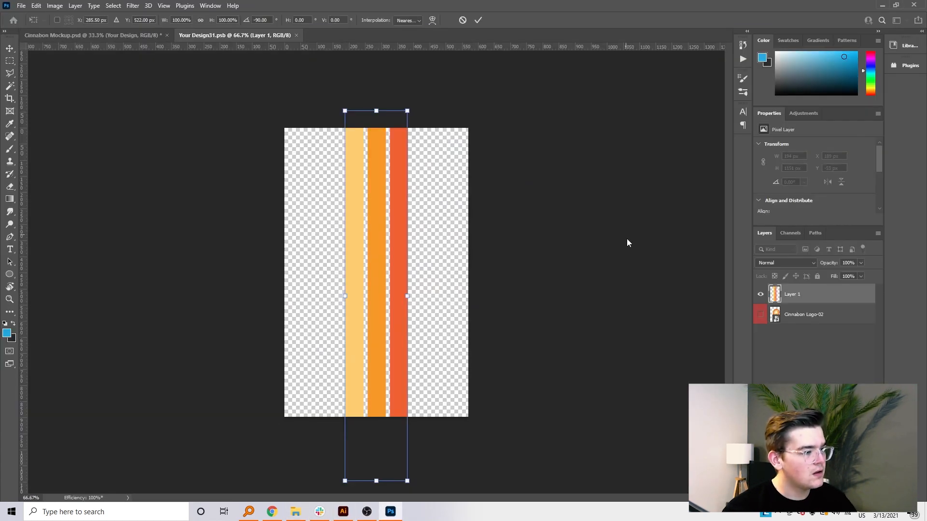
pyautogui.press('Return')
pyautogui.hotkey('ctrl', 's')
pyautogui.click(90, 36)
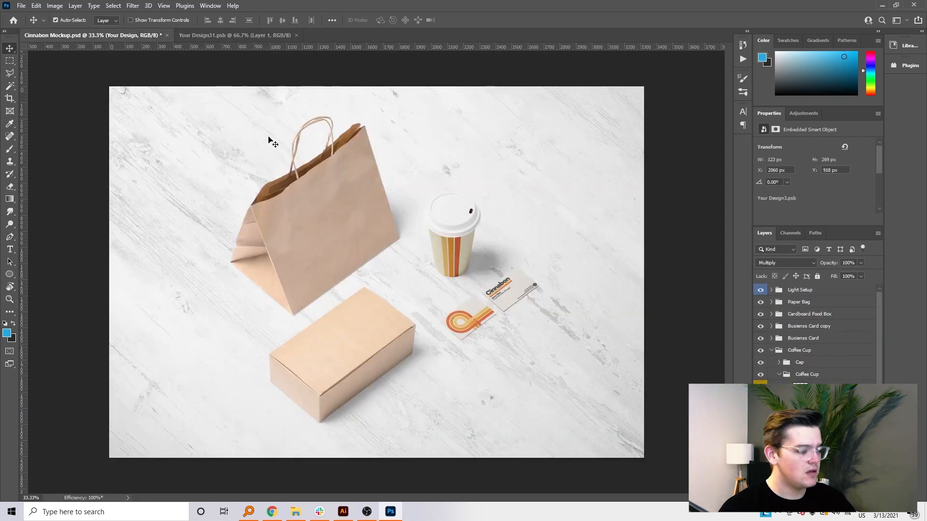
# Move the vertical stripes further left in Your Design31.psb, save it and return to the mockup.
pyautogui.click(220, 37)
pyautogui.moveTo(402, 327); pyautogui.dragTo(374, 332)
pyautogui.hotkey('ctrl', 's')
pyautogui.click(137, 38)
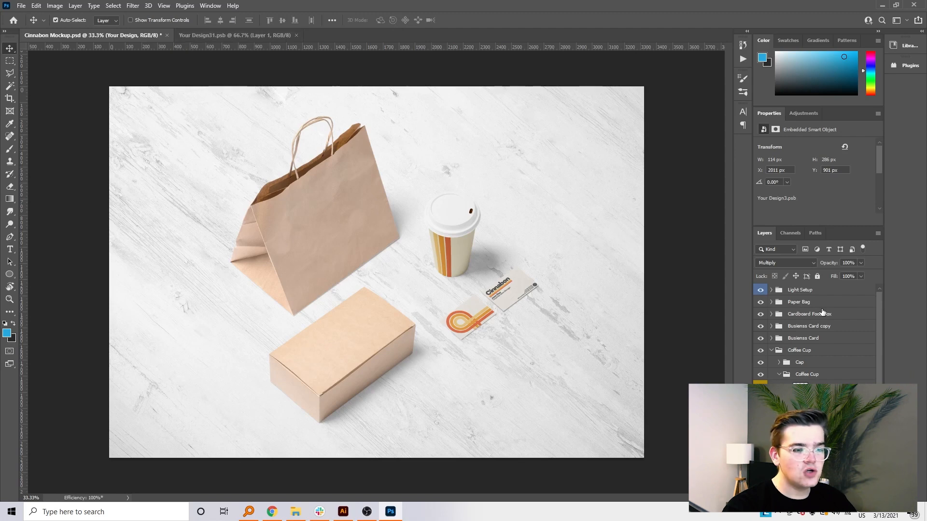
# Collapse the inner Coffee Cup group, expand the Cap group and show its Cap Color layer.
pyautogui.click(779, 373)
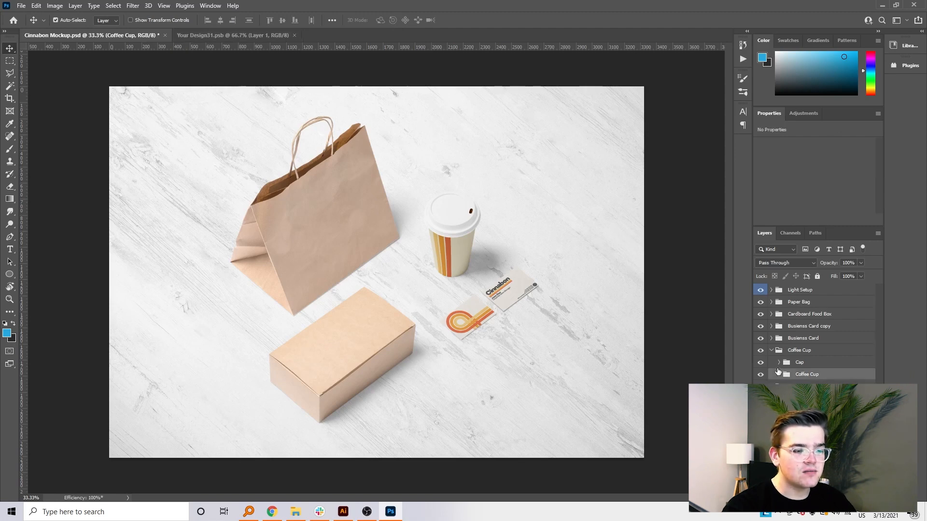
pyautogui.click(778, 362)
pyautogui.click(760, 391)
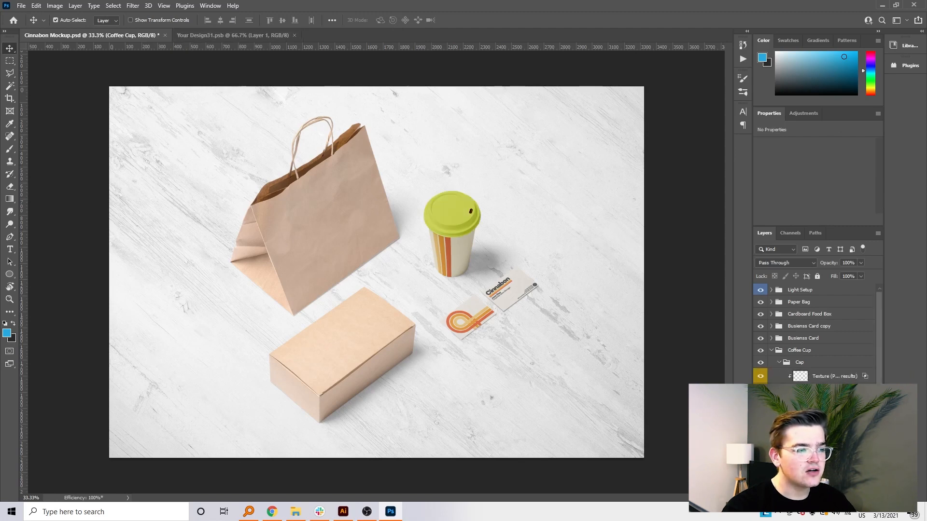
pyautogui.click(761, 391)
pyautogui.click(760, 391)
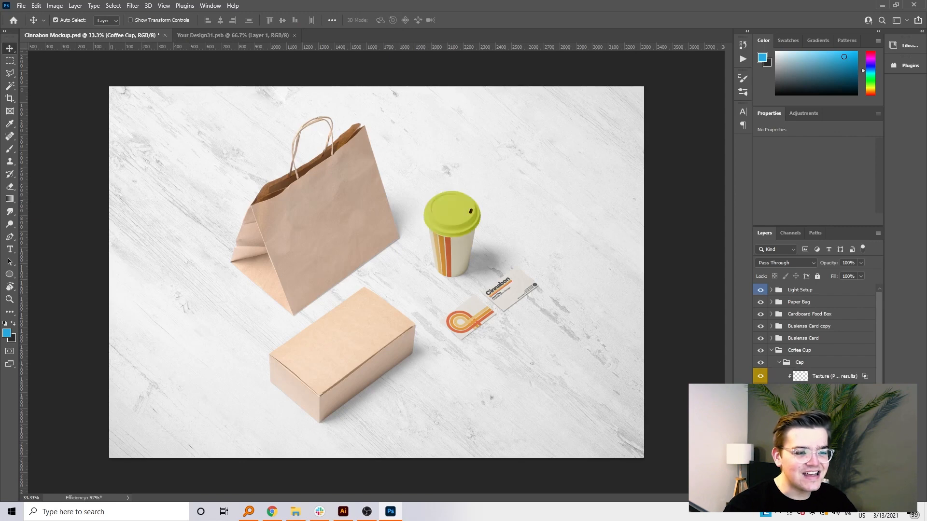
# Try colours sampled from the cup's stripes, such as d4b06b, for the Cap Color layer and cancel.
pyautogui.click(816, 391)
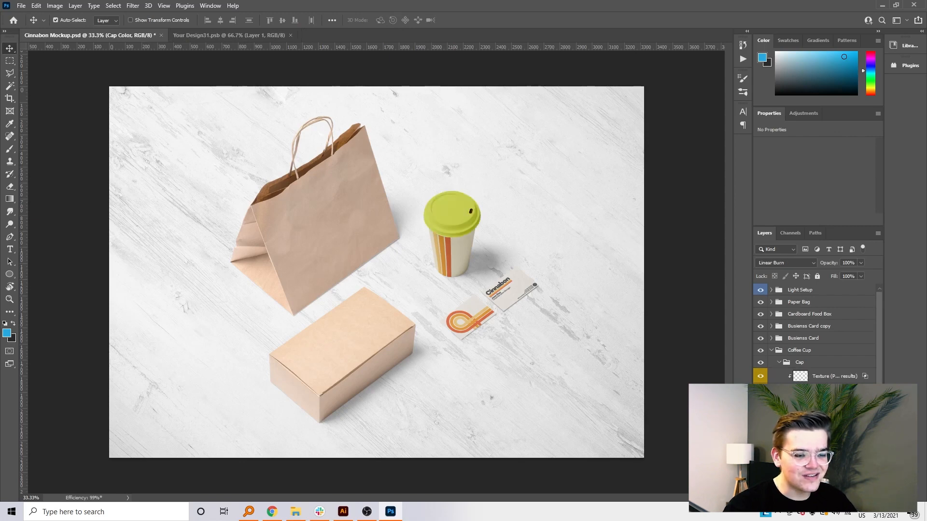
pyautogui.scroll(-1, 801, 411)
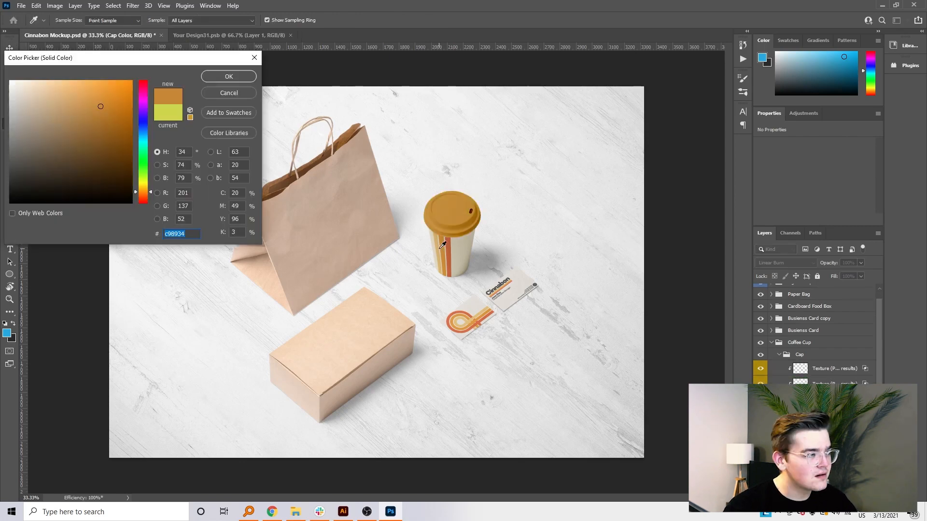
pyautogui.click(437, 249)
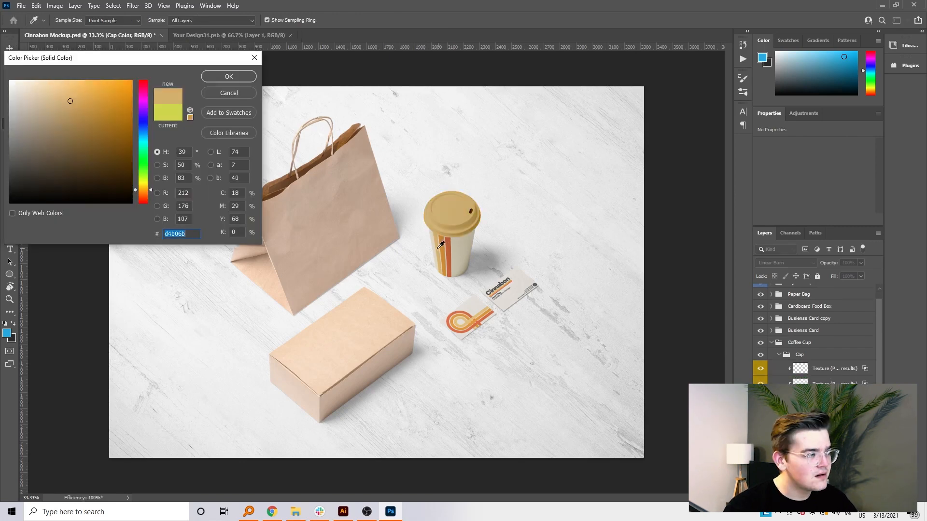
pyautogui.click(142, 195)
pyautogui.click(220, 94)
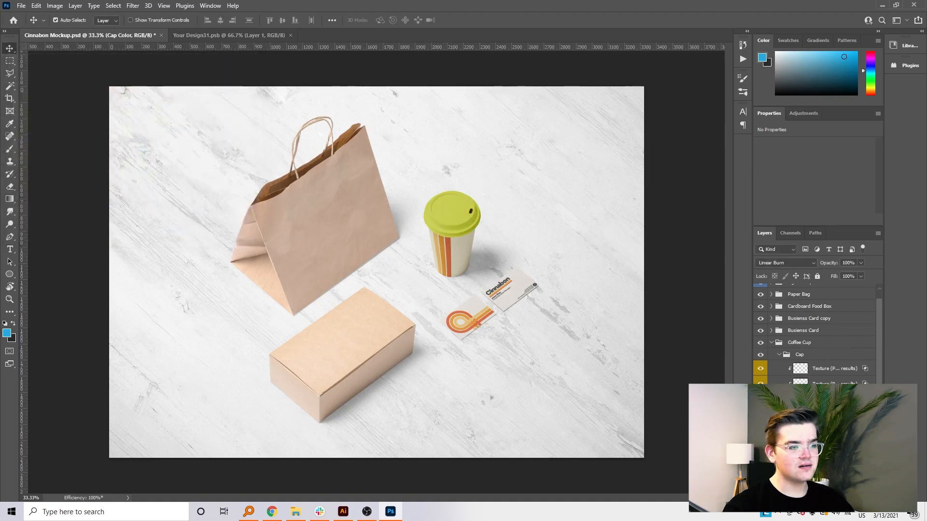
# Hide the Cap Color layer, collapse the Cap group and save the mockup.
pyautogui.click(760, 414)
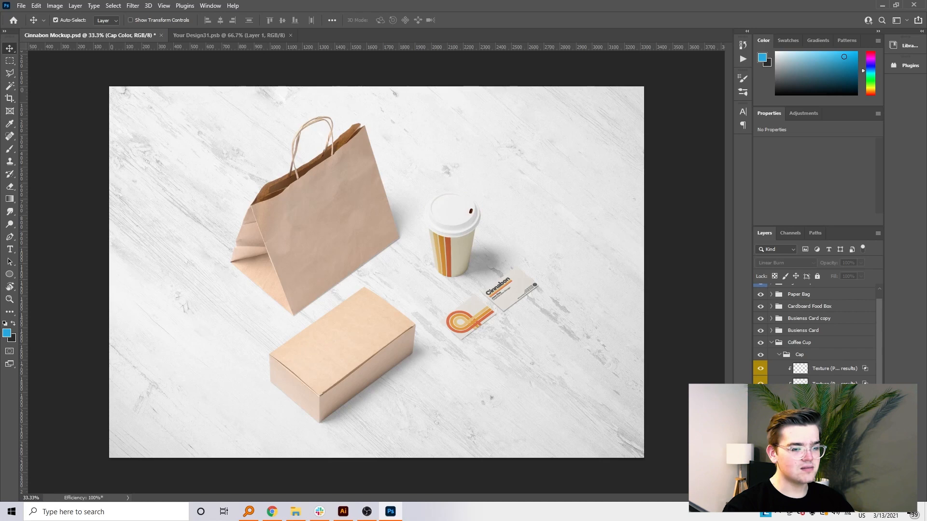
pyautogui.click(817, 429)
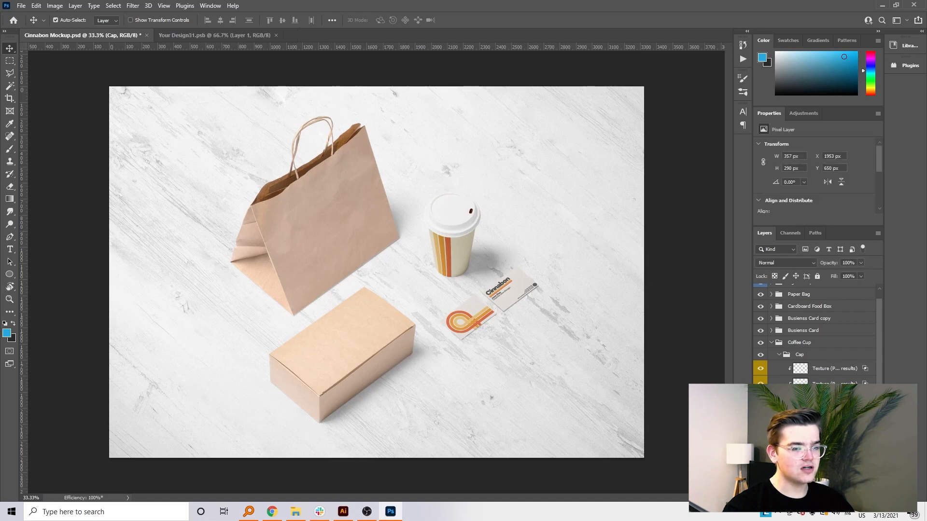
pyautogui.click(776, 355)
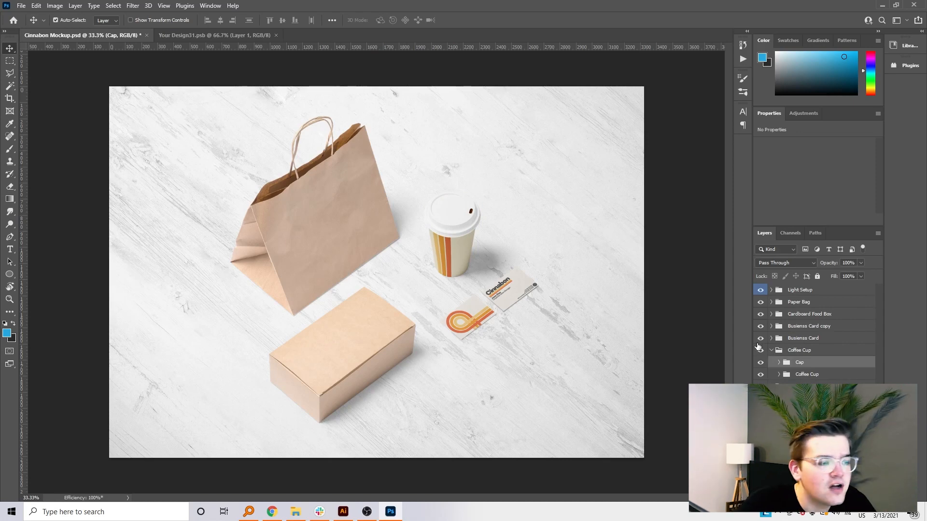
pyautogui.hotkey('ctrl', 's')
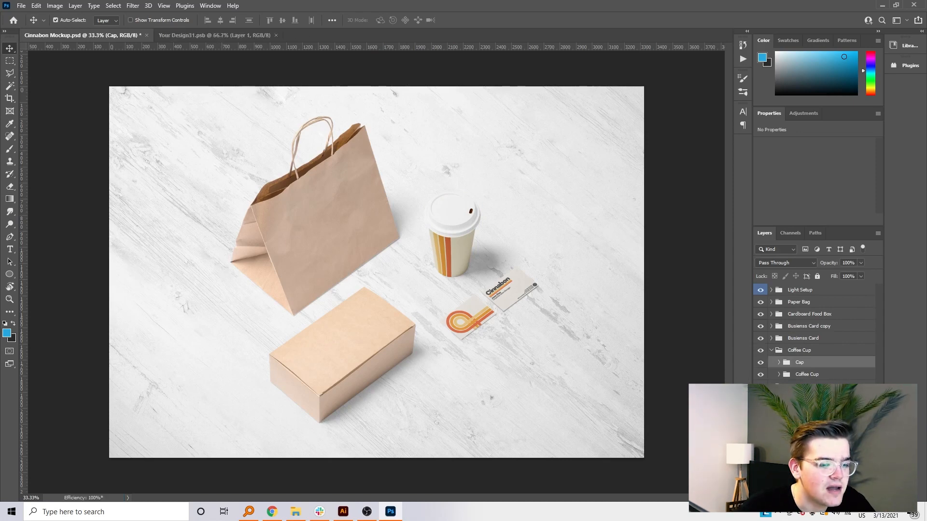
# Hide the upper Texture layer in the mockup's Background group.
pyautogui.click(806, 400)
pyautogui.click(760, 401)
pyautogui.click(761, 401)
pyautogui.click(762, 402)
pyautogui.click(762, 401)
# Change the Background Color layer to a muted grey-blue.
pyautogui.doubleClick(782, 449)
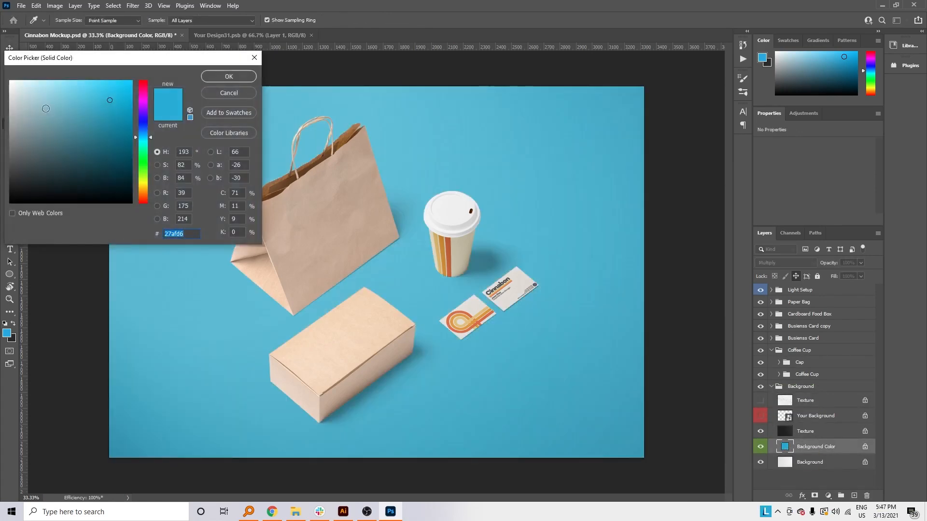
pyautogui.click(42, 115)
pyautogui.click(229, 76)
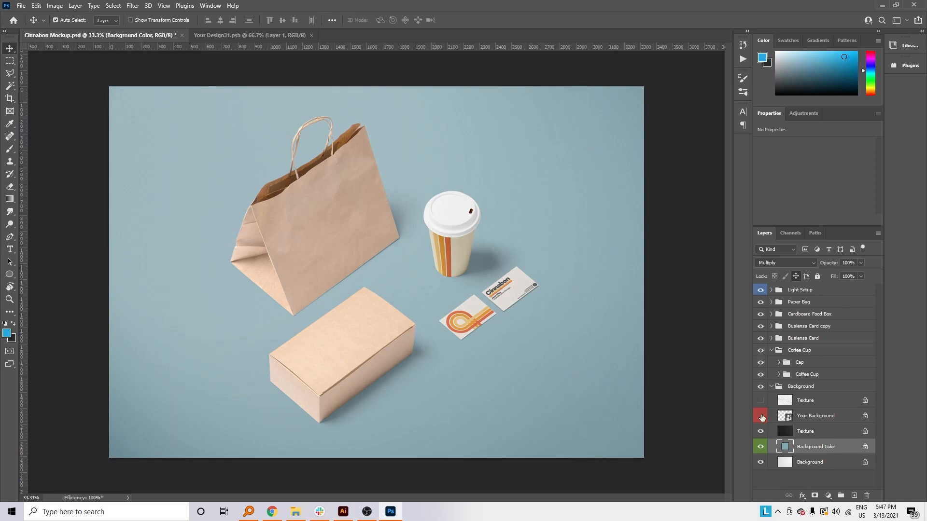
# Select the Your Background layer, save the Cinnabon Mockup file and close Your Design31.psb.
pyautogui.doubleClick(784, 416)
pyautogui.press('Return')
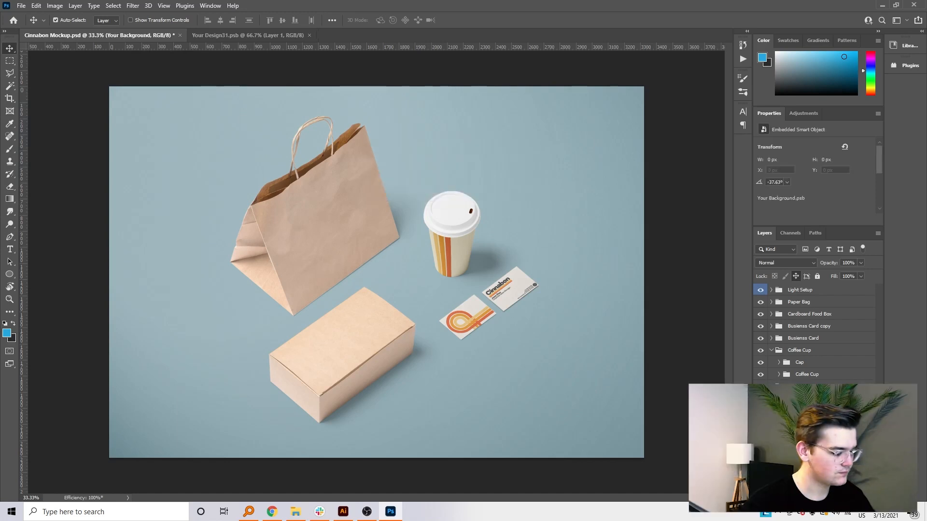
pyautogui.hotkey('ctrl', 's')
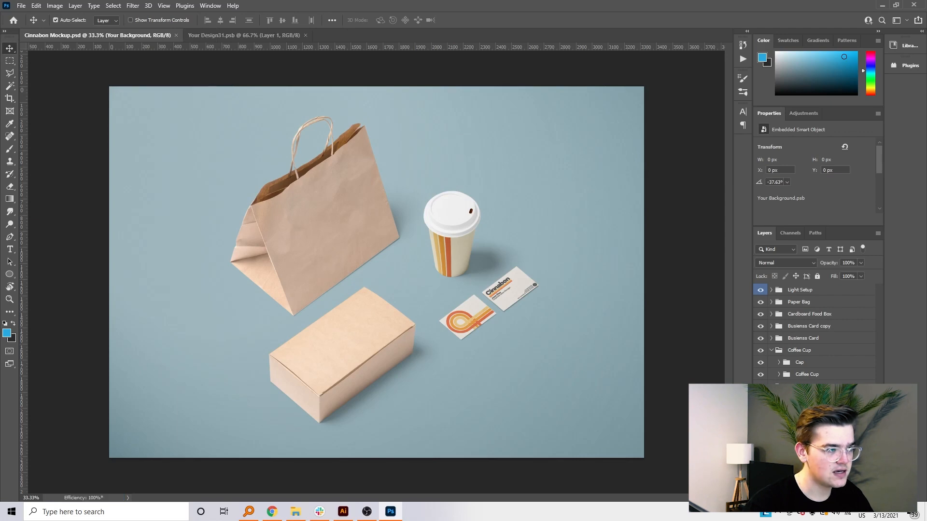
pyautogui.click(306, 35)
# Open the Your Background smart object, add a grid of thin white lines made in Illustrator, and save the mockup.
pyautogui.doubleClick(784, 416)
pyautogui.click(343, 512)
pyautogui.hotkey('ctrl', '-')
pyautogui.hotkey('ctrl', '-')
pyautogui.hotkey('ctrl', '-')
pyautogui.hotkey('ctrl', '-')
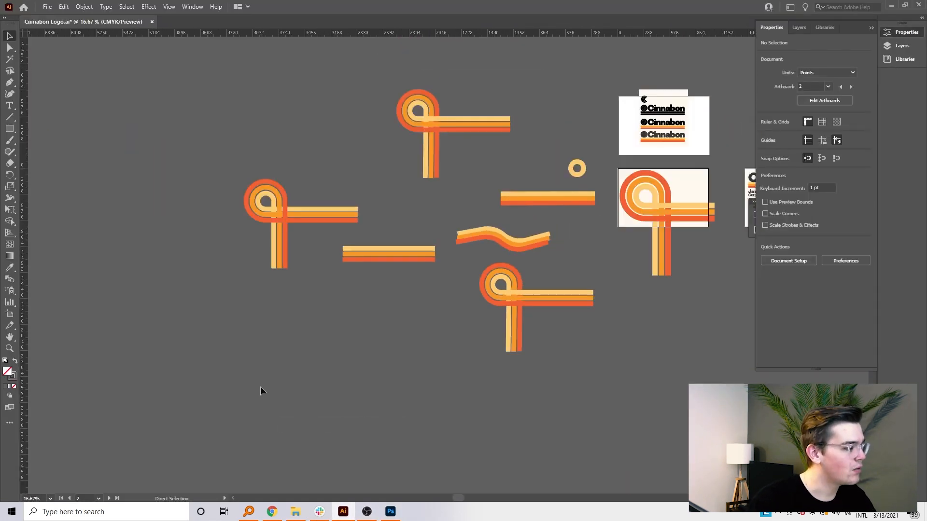
pyautogui.click(7, 130)
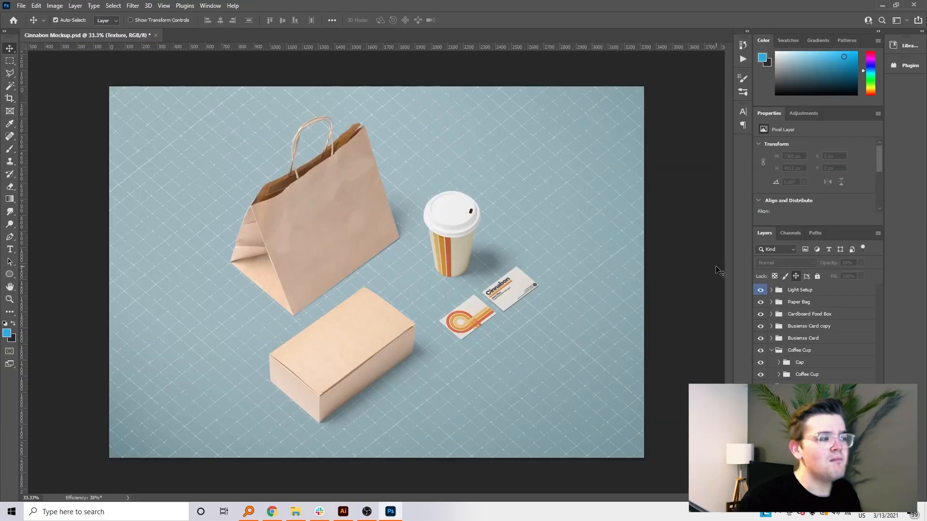
pyautogui.hotkey('ctrl', 's')
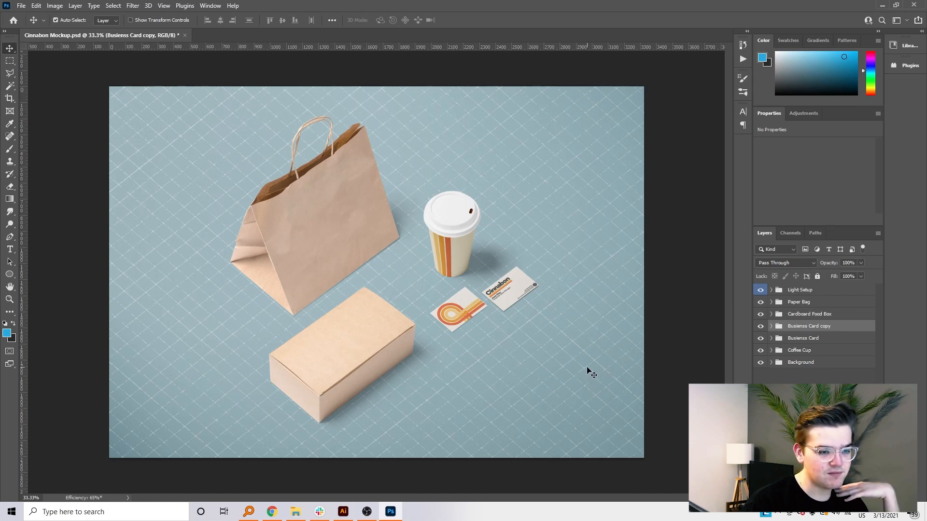
# Expand the Cardboard Food Box group and its Your Designs Here group, and open the box top smart object.
pyautogui.click(771, 314)
pyautogui.click(779, 357)
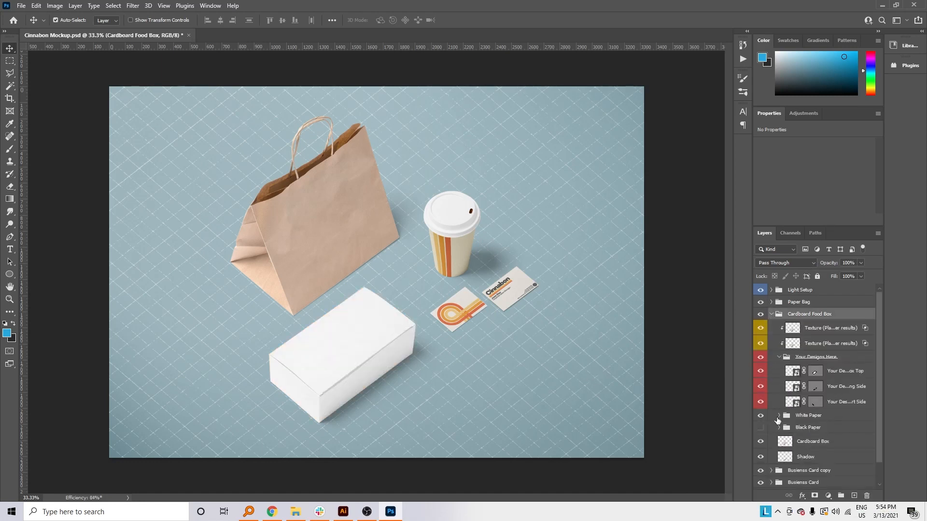
pyautogui.doubleClick(792, 371)
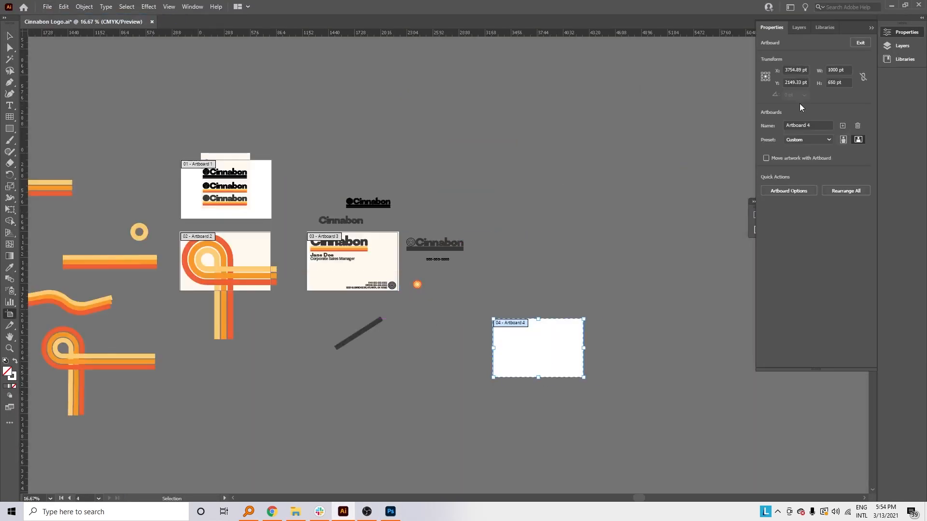
# Resize Artboard 4 for the box top and cover it with the cream background rectangle.
pyautogui.click(834, 71)
pyautogui.write('800')
pyautogui.press('Return')
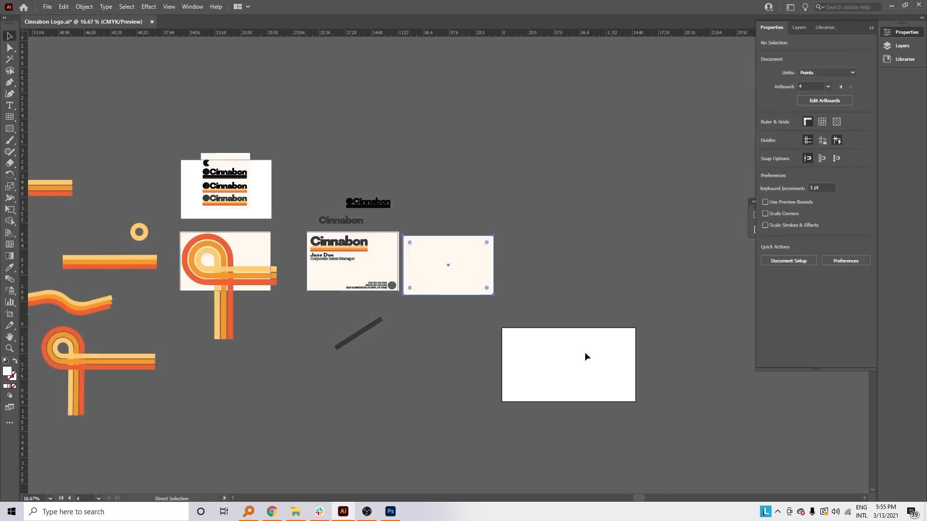
pyautogui.moveTo(492, 292); pyautogui.dragTo(596, 388)
# Move the three horizontal stripes onto the cream artboard so they span its full width.
pyautogui.click(265, 347)
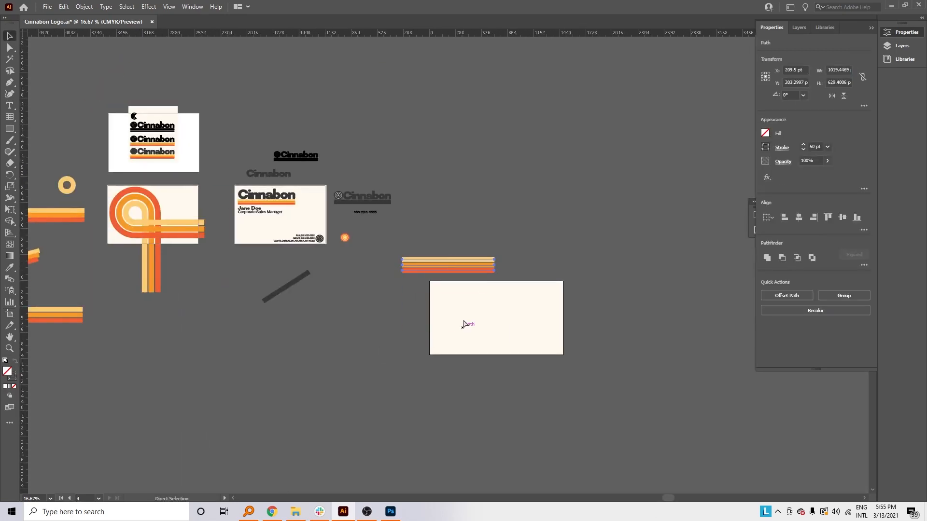
pyautogui.press('v')
pyautogui.moveTo(439, 259); pyautogui.dragTo(568, 332)
pyautogui.click(613, 332)
# Copy the Cinnabon logo, delete the unneeded part and place the logo just above the stripes on the box top artboard.
pyautogui.keyDown('alt'); pyautogui.moveTo(306, 156); pyautogui.dragTo(499, 272); pyautogui.keyUp('alt')
pyautogui.doubleClick(426, 270)
pyautogui.click(428, 269)
pyautogui.press('Delete')
pyautogui.click(459, 265)
pyautogui.moveTo(474, 266); pyautogui.dragTo(513, 314)
# Fill the copied Cinnabon logo with dark grey.
pyautogui.doubleClick(587, 270)
pyautogui.click(524, 311)
pyautogui.click(765, 133)
pyautogui.click(680, 200)
pyautogui.click(605, 270)
# Align the logo and the three stripes on their horizontal centres and save the Illustrator file.
pyautogui.keyDown('shift'); pyautogui.click(513, 331); pyautogui.keyUp('shift')
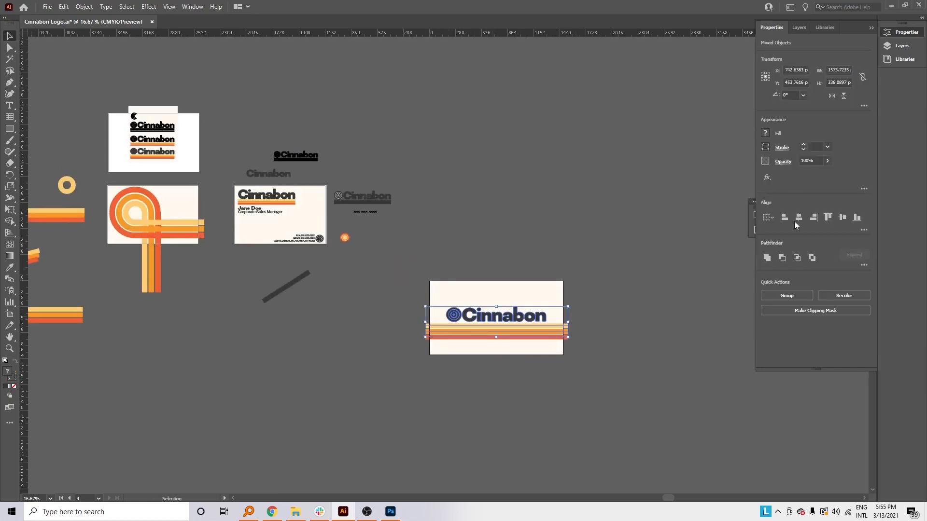
pyautogui.click(799, 217)
pyautogui.click(609, 288)
pyautogui.hotkey('ctrl', 's')
# Unlock the cream background rectangle and extend its upper edge to the artboard's edge.
pyautogui.rightClick(515, 288)
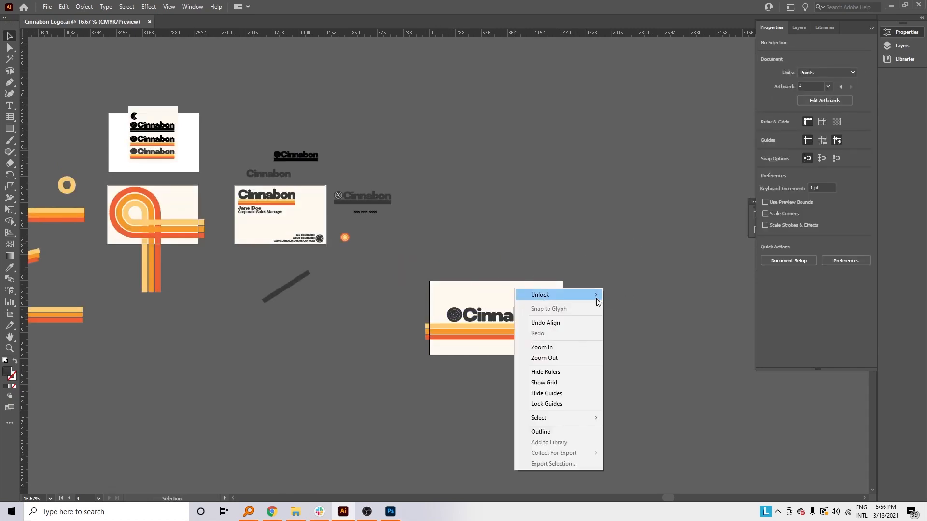
pyautogui.moveTo(598, 295)
pyautogui.click(647, 296)
pyautogui.hotkey('ctrl', '+')
pyautogui.hotkey('ctrl', '+')
pyautogui.hotkey('ctrl', '+')
pyautogui.click(434, 203)
pyautogui.moveTo(425, 171); pyautogui.dragTo(426, 168)
# Shorten the three stripes at both ends so they match the artboard's width.
pyautogui.moveTo(198, 290); pyautogui.dragTo(220, 350)
pyautogui.moveTo(212, 320); pyautogui.dragTo(224, 320)
pyautogui.moveTo(639, 319); pyautogui.dragTo(625, 320)
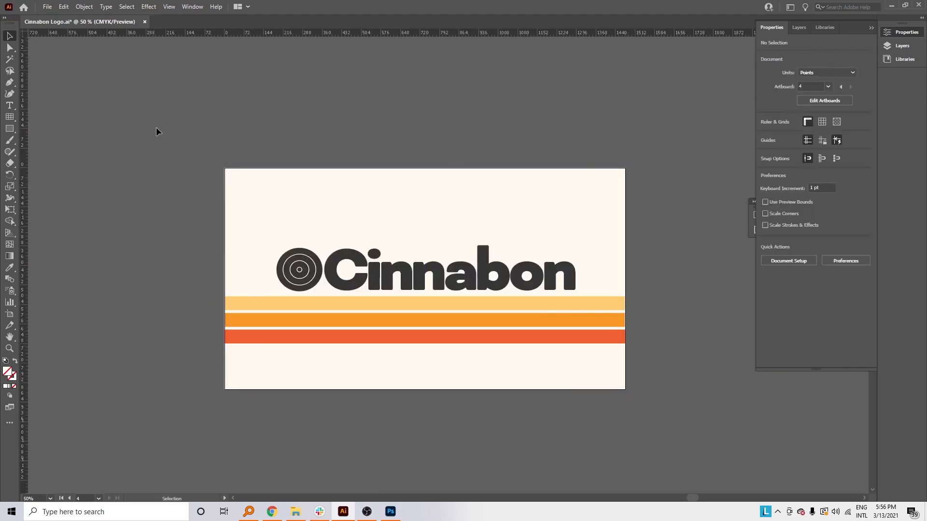
# Select the whole box top design and paste it as pixels into Your Design41.psb in Photoshop.
pyautogui.moveTo(115, 137); pyautogui.dragTo(569, 360)
pyautogui.rightClick(547, 314)
pyautogui.click(192, 132)
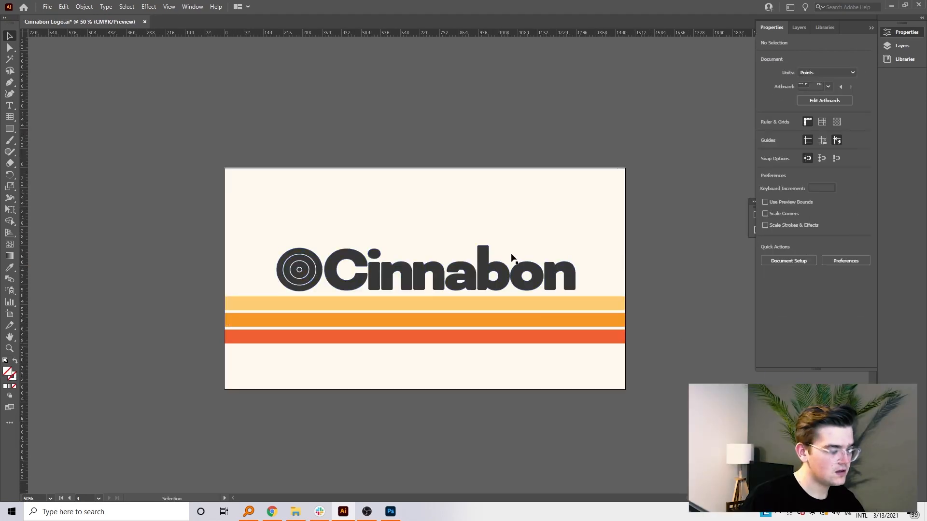
pyautogui.hotkey('ctrl', 'a')
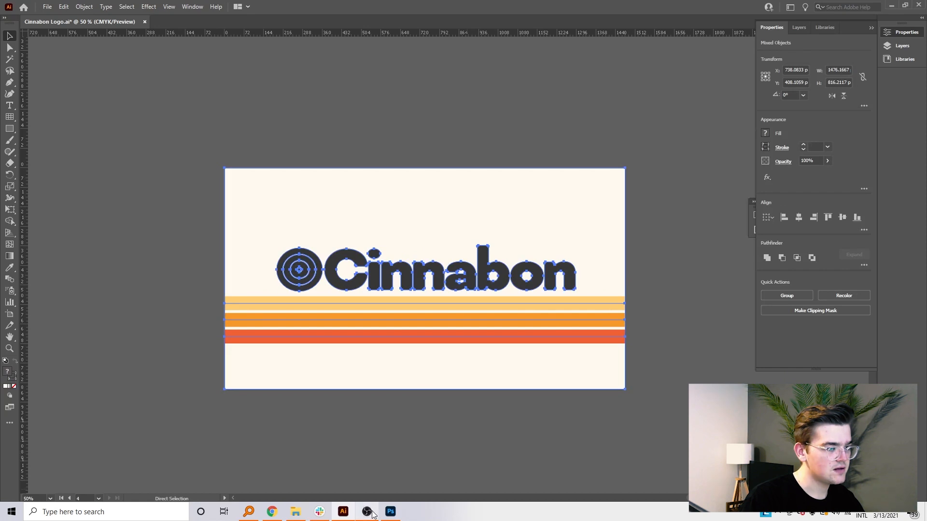
pyautogui.click(390, 511)
pyautogui.hotkey('ctrl', 'v')
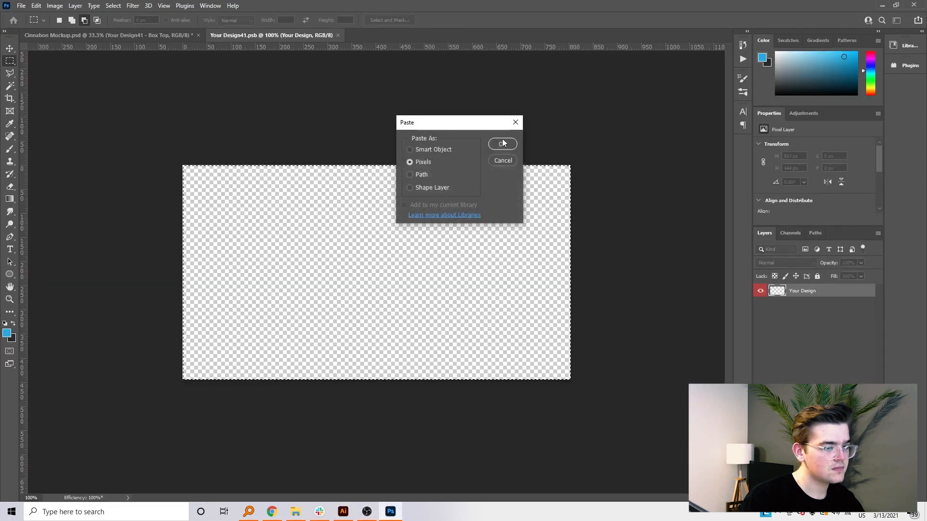
pyautogui.click(502, 144)
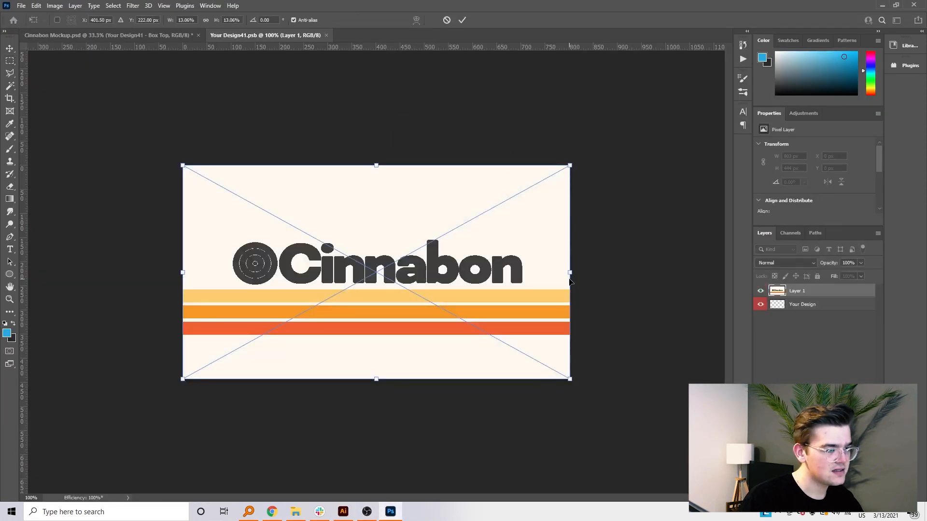
# Enlarge the pasted design to about 13.41% so it covers the canvas, then save it and return to the mockup.
pyautogui.moveTo(570, 274); pyautogui.dragTo(577, 274)
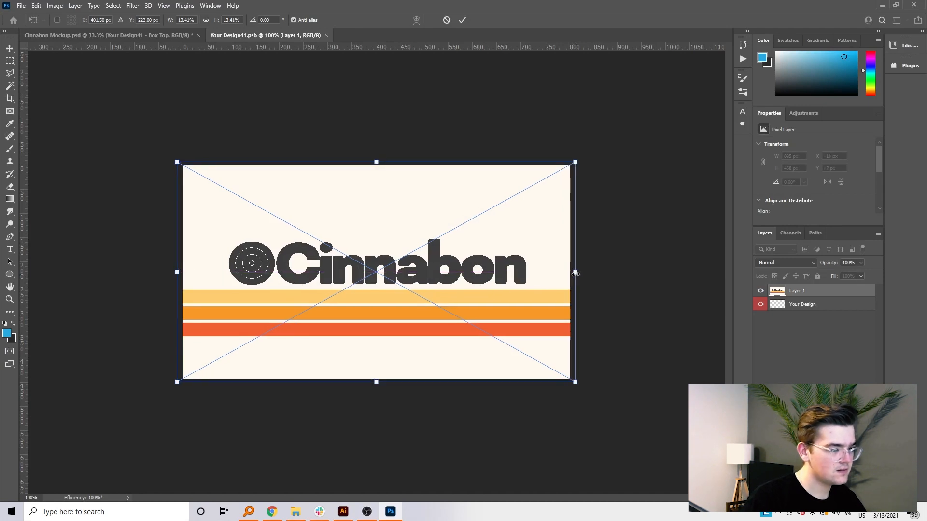
pyautogui.press('Return')
pyautogui.hotkey('ctrl', 's')
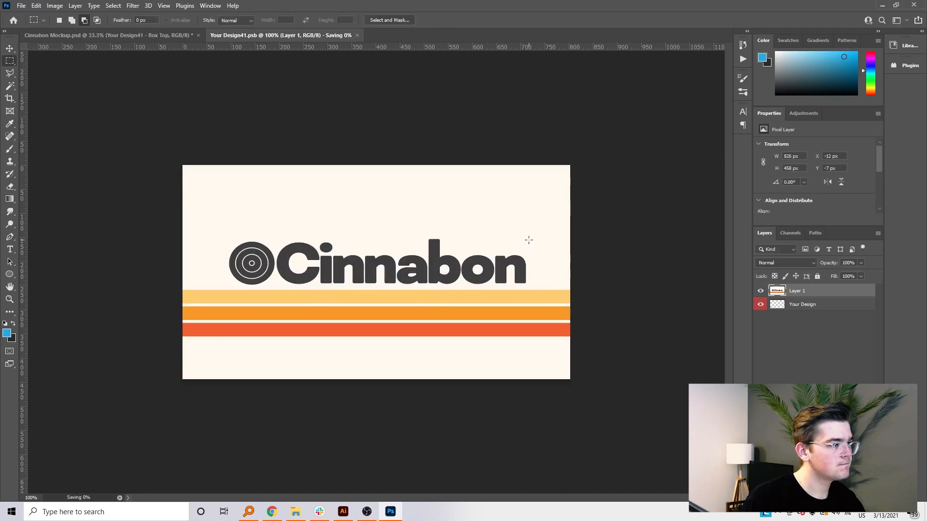
pyautogui.click(177, 37)
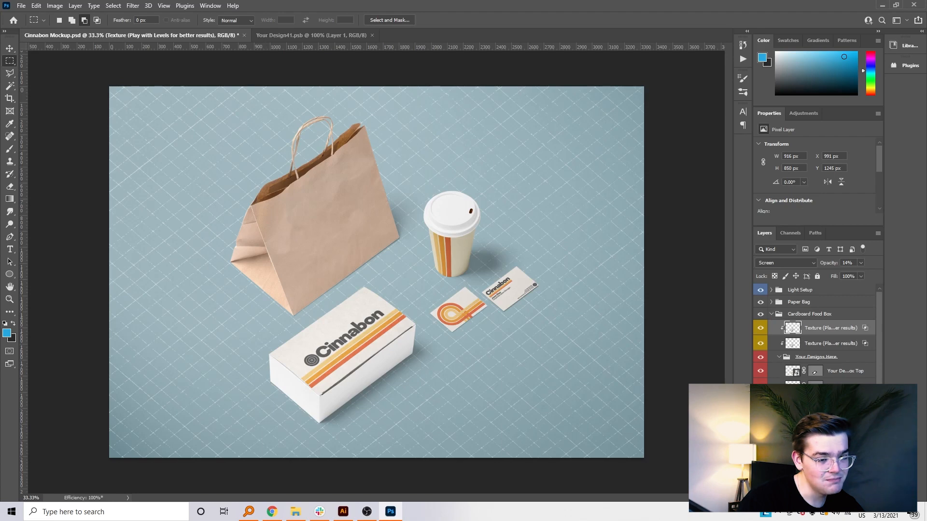
# Open the Box Long Side smart object from the Your Designs Here group.
pyautogui.click(793, 387)
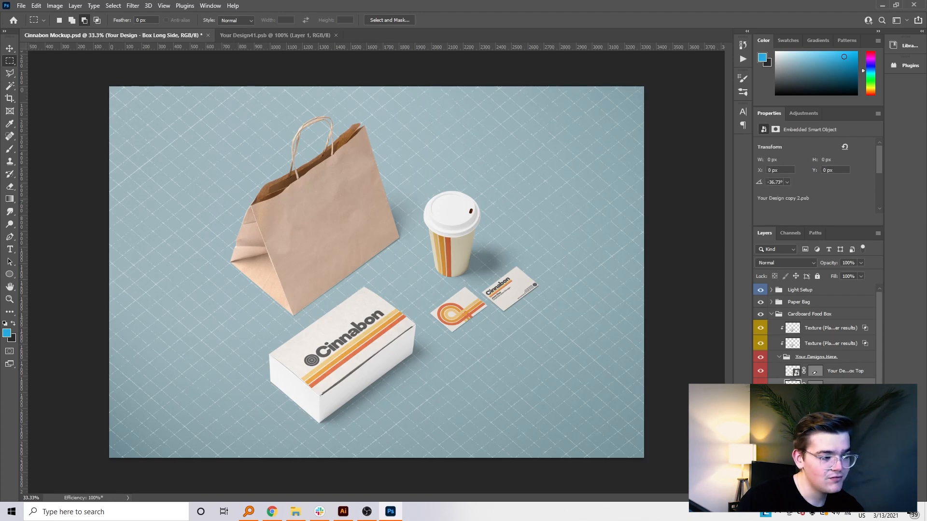
pyautogui.doubleClick(864, 387)
pyautogui.click(860, 150)
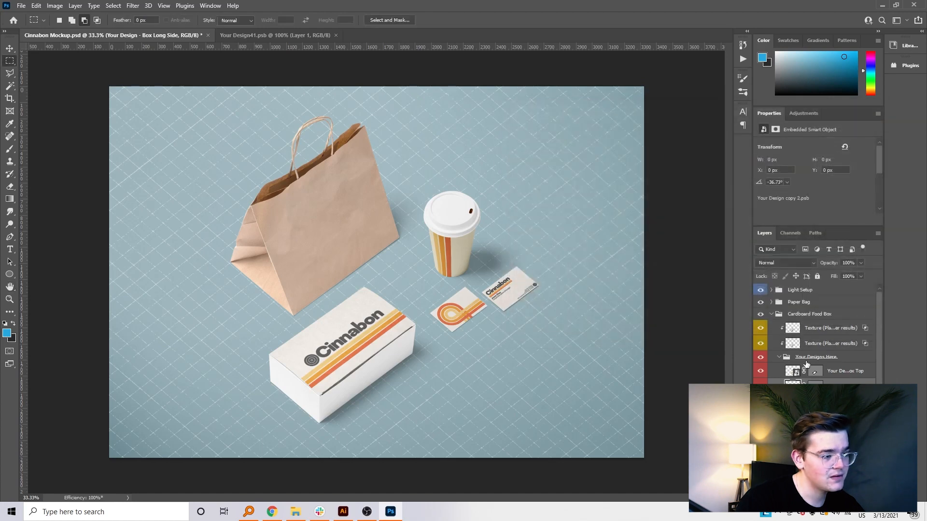
pyautogui.doubleClick(794, 386)
# Copy the cream rectangle from Illustrator and paste it over the long side canvas in Photoshop.
pyautogui.click(273, 512)
pyautogui.click(273, 512)
pyautogui.click(343, 512)
pyautogui.hotkey('ctrl', 'c')
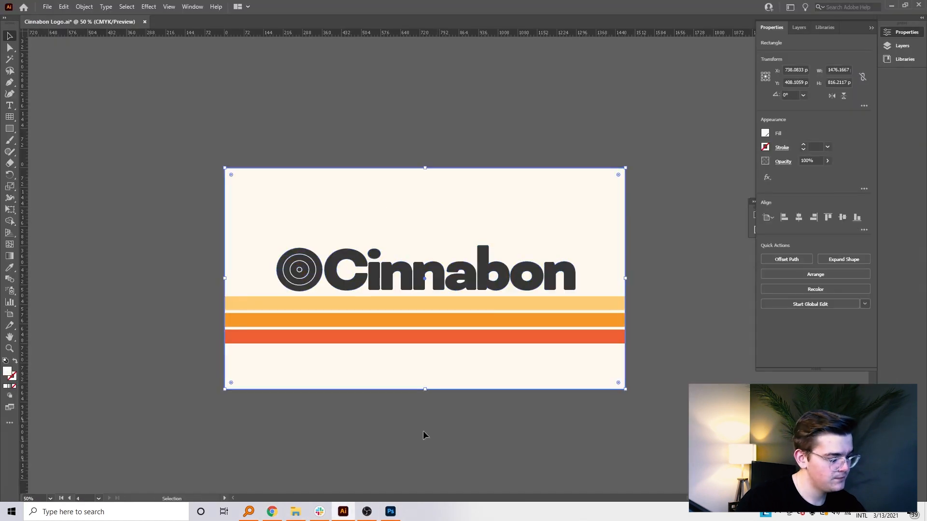
pyautogui.hotkey('alt', 'Tab')
pyautogui.hotkey('ctrl', 'v')
pyautogui.press('Return')
# Search the web in Chrome for "cinnabon slogan" and examine the results for the brand's tagline.
pyautogui.moveTo(262, 519)
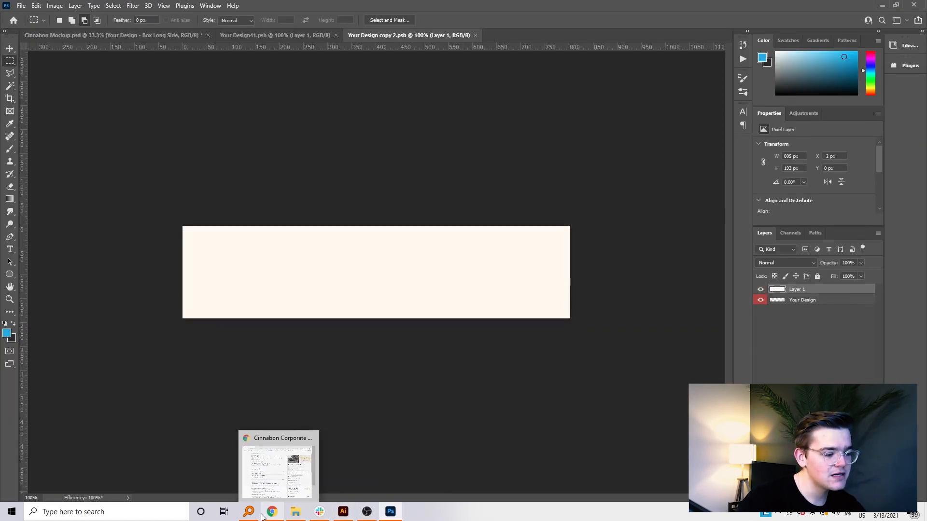
pyautogui.click(266, 519)
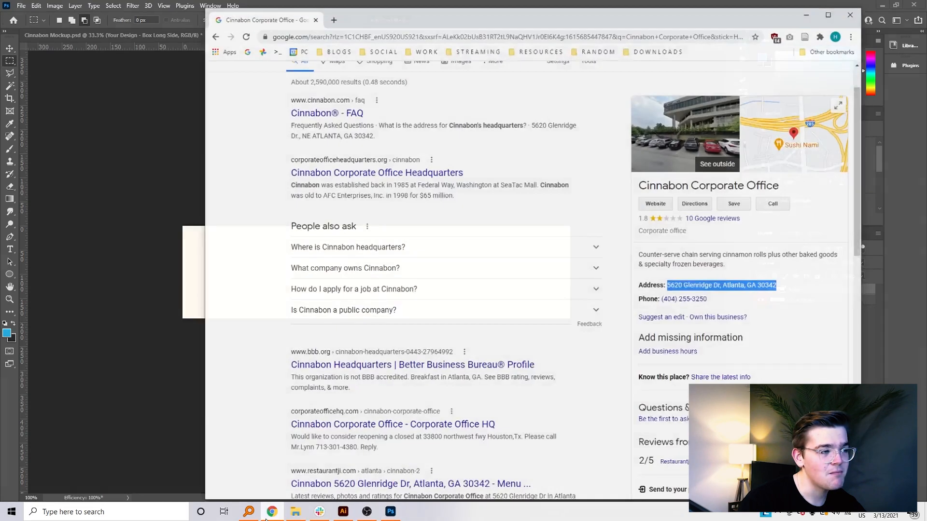
pyautogui.click(331, 12)
pyautogui.write('ci')
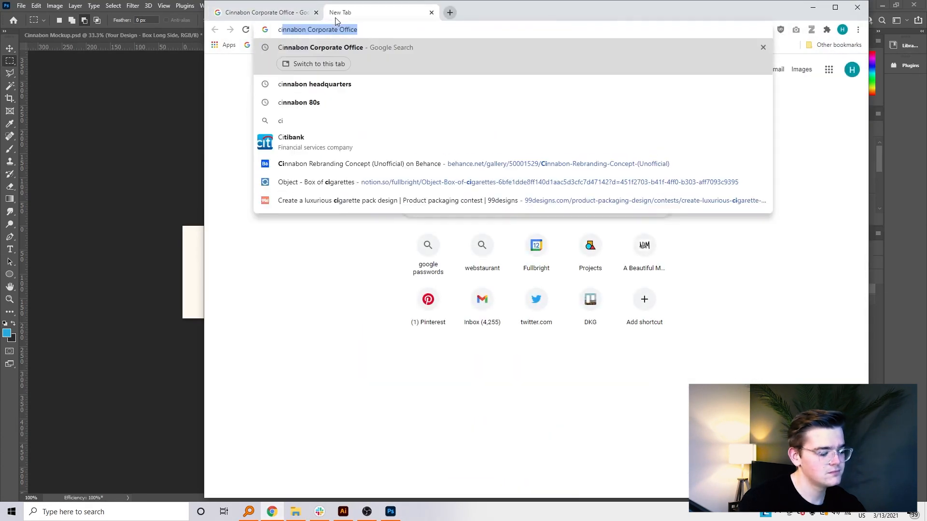
pyautogui.write('nnabon slogan')
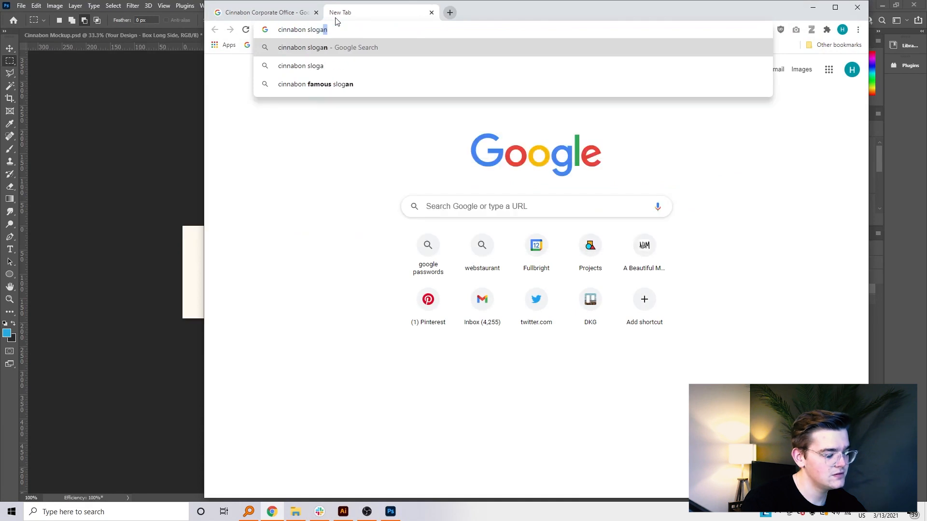
pyautogui.press('Return')
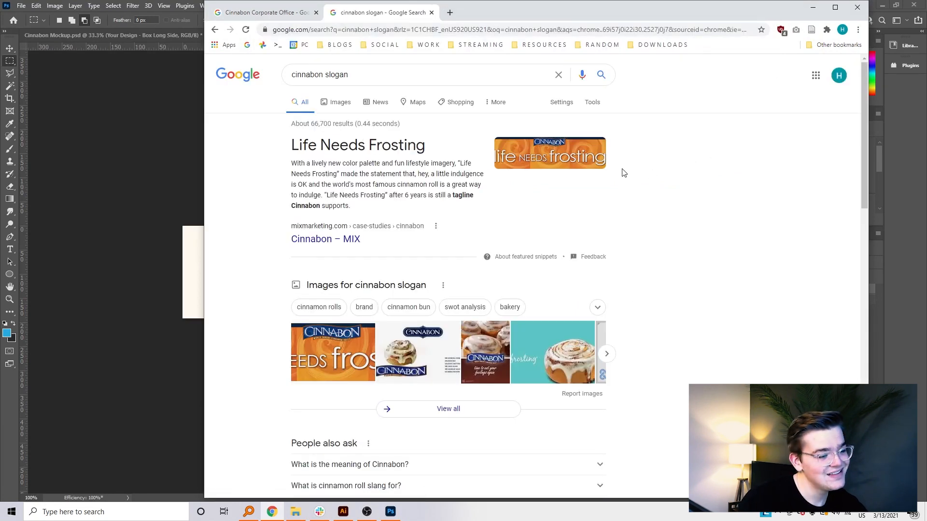
pyautogui.rightClick(598, 161)
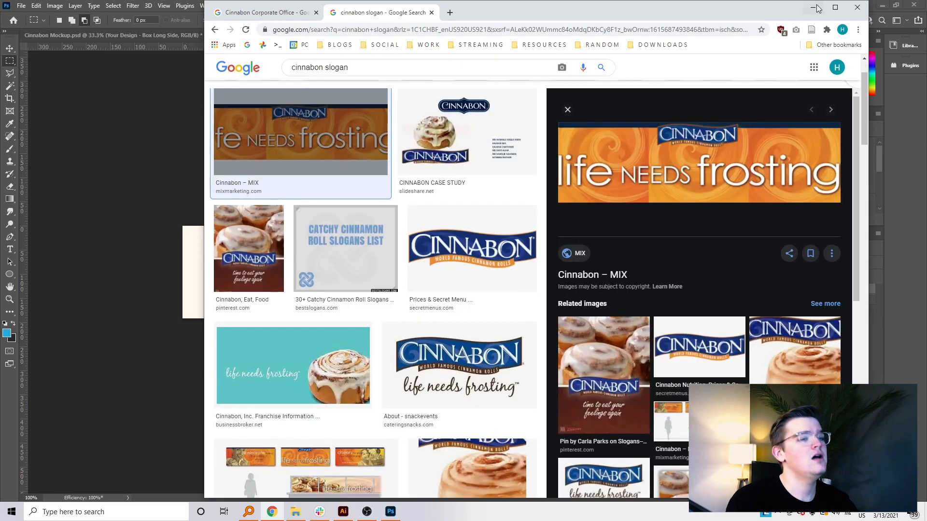
pyautogui.click(813, 7)
# In Illustrator, add the text "LIFE NEEDS FROSTING" above the box top artboard.
pyautogui.click(340, 513)
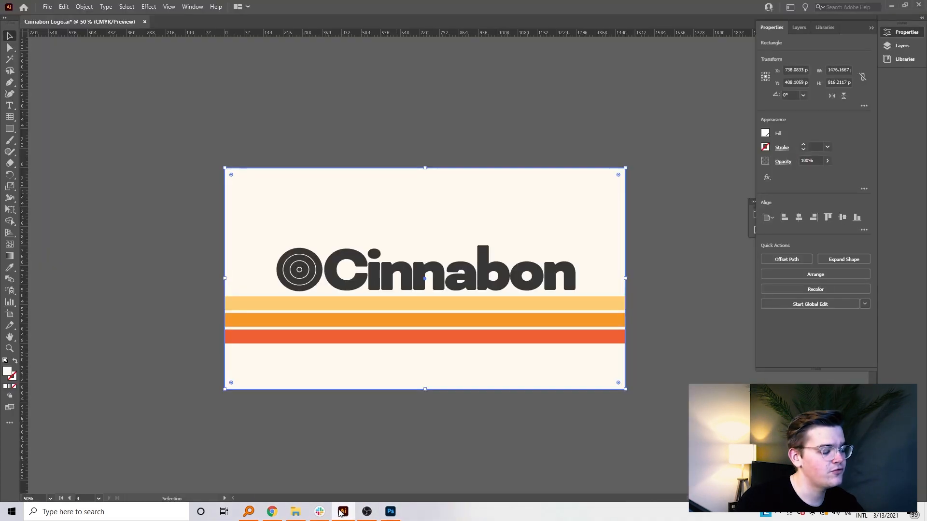
pyautogui.click(171, 199)
pyautogui.click(8, 107)
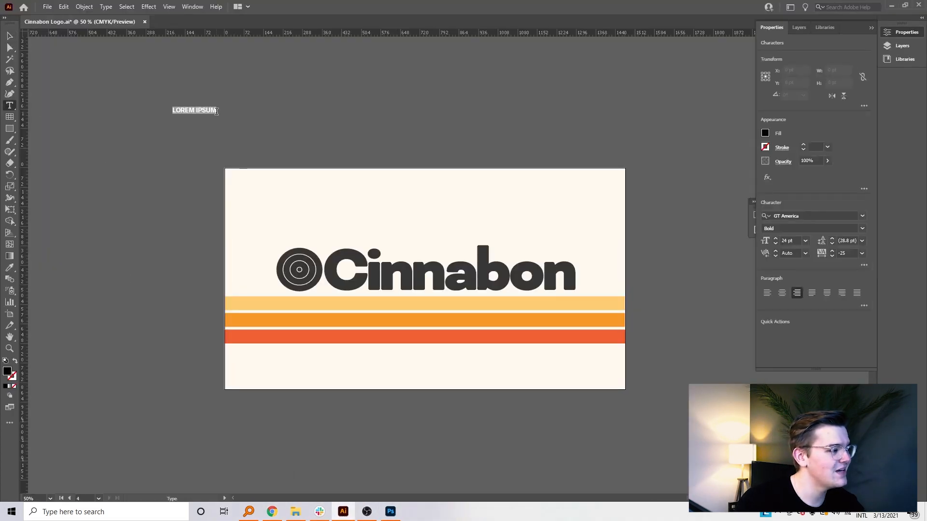
pyautogui.write('ING')
# Set the slogan in Bicyclette Black and turn off all caps.
pyautogui.hotkey('ctrl', 'a')
pyautogui.click(841, 216)
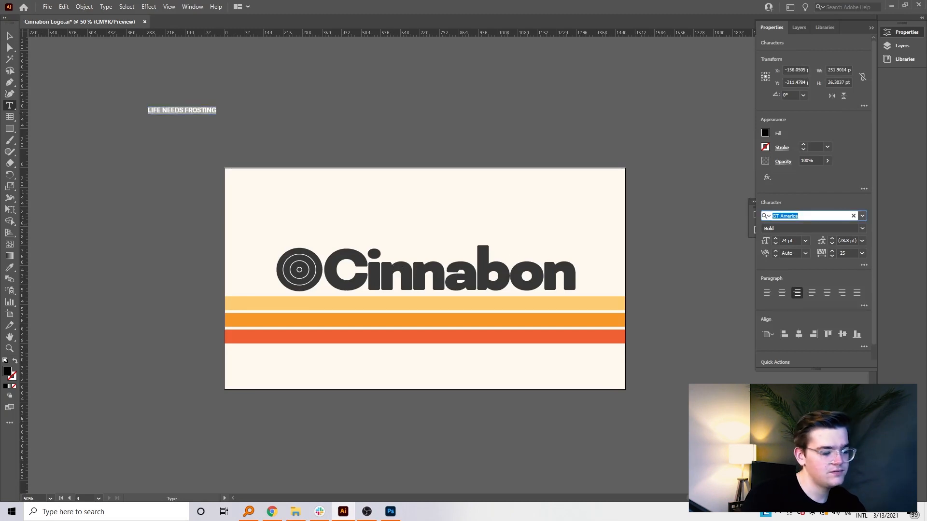
pyautogui.write('bicy')
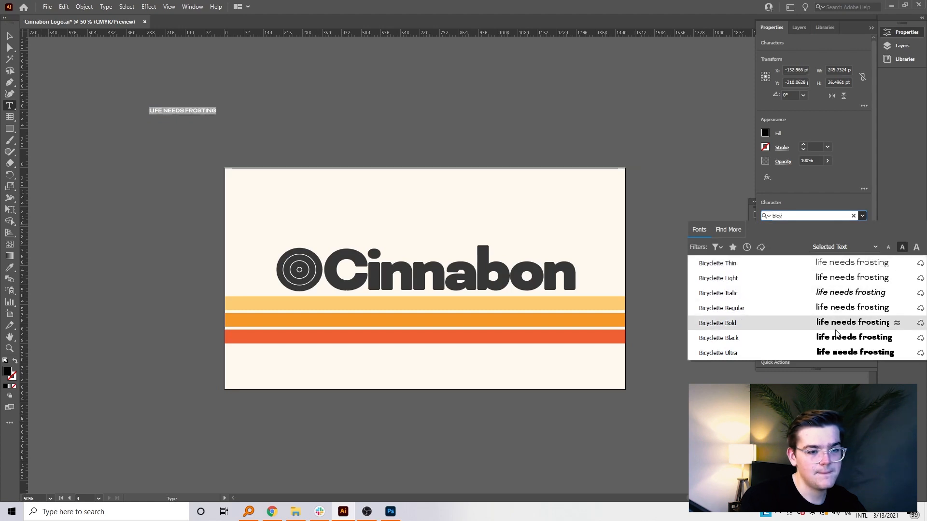
pyautogui.click(838, 340)
pyautogui.click(864, 265)
pyautogui.click(766, 365)
# End the slogan with a period and enlarge the text.
pyautogui.click(208, 110)
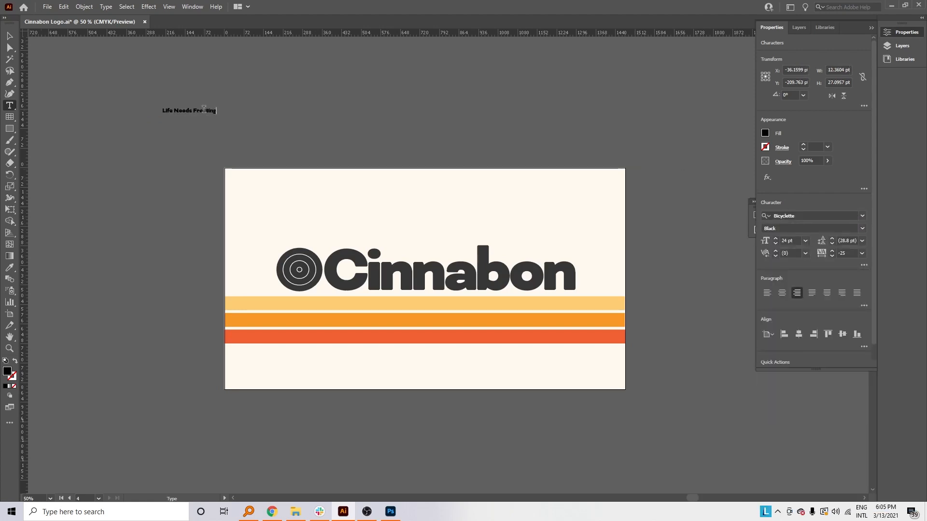
pyautogui.click(13, 39)
pyautogui.moveTo(216, 115); pyautogui.dragTo(334, 144)
# Give the slogan the dark grey sampled from the Cinnabon logo and place it above the artboard.
pyautogui.moveTo(295, 121); pyautogui.dragTo(479, 365)
pyautogui.press('i')
pyautogui.click(484, 256)
pyautogui.press('v')
pyautogui.moveTo(414, 363); pyautogui.dragTo(389, 118)
# Paste the slogan into Your Design copy 2.psb in Photoshop and scale it to about 496 px wide, centred on the cream panel.
pyautogui.hotkey('ctrl', 'c')
pyautogui.click(390, 512)
pyautogui.hotkey('ctrl', 'v')
pyautogui.click(418, 222)
pyautogui.moveTo(569, 297); pyautogui.dragTo(495, 280)
pyautogui.press('Return')
# Save the long side design, close Your Design41.psb and return to the Cinnabon Mockup document.
pyautogui.hotkey('ctrl', 's')
pyautogui.click(264, 36)
pyautogui.hotkey('ctrl', 'w')
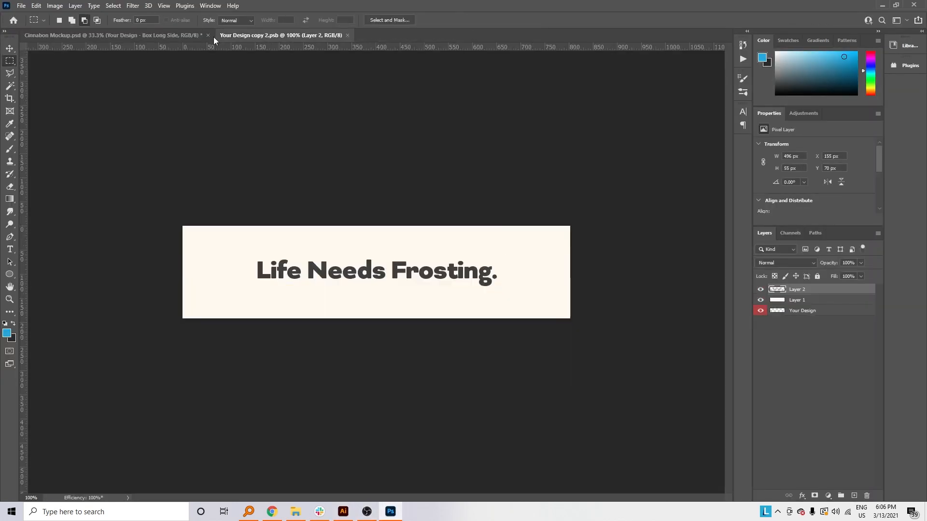
pyautogui.click(184, 36)
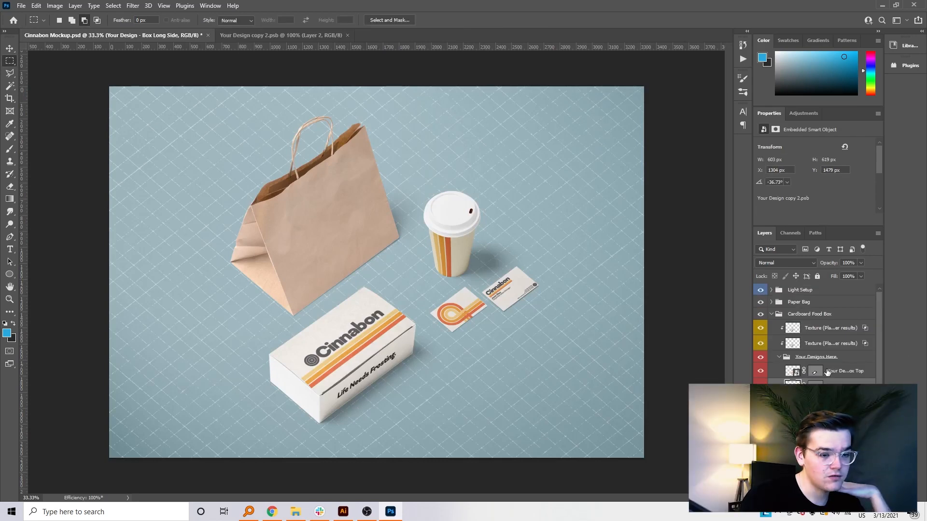
# Open the Box Short Side smart object, paste the slogan as pixels and scale it to fit the canvas.
pyautogui.click(791, 374)
pyautogui.doubleClick(791, 402)
pyautogui.hotkey('ctrl', 'v')
pyautogui.click(502, 144)
pyautogui.moveTo(484, 284)
pyautogui.mouseDown()
pyautogui.moveTo(437, 279)
pyautogui.moveTo(485, 272)
pyautogui.mouseUp()
pyautogui.press('Return')
# Copy the cream rectangle from Illustrator and paste it into Your Design5.psb so it covers the canvas.
pyautogui.click(343, 512)
pyautogui.click(377, 195)
pyautogui.hotkey('ctrl', 'c')
pyautogui.hotkey('alt', 'Tab')
pyautogui.hotkey('ctrl', 'v')
pyautogui.click(505, 142)
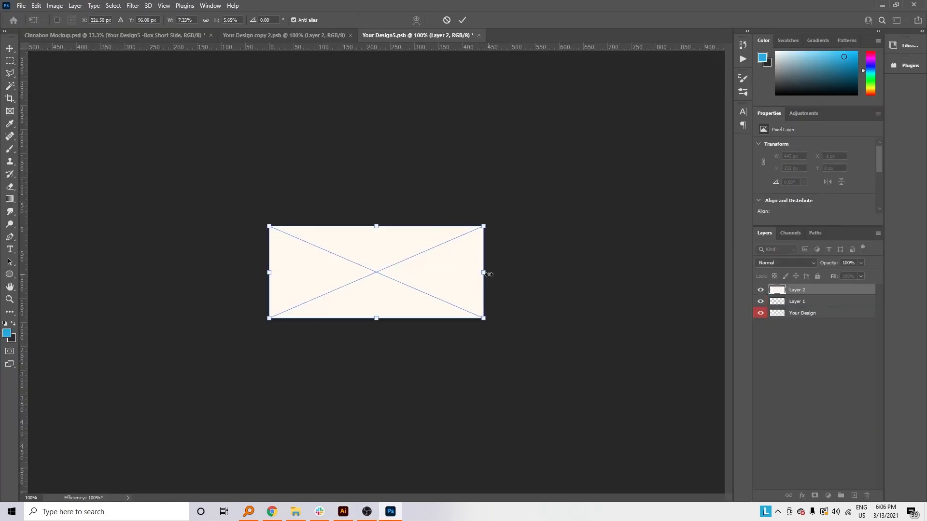
pyautogui.press('Return')
# Move the cream layer beneath the slogan, save the short side design and return to the mockup.
pyautogui.moveTo(816, 291); pyautogui.dragTo(817, 307)
pyautogui.hotkey('ctrl', 's')
pyautogui.click(155, 35)
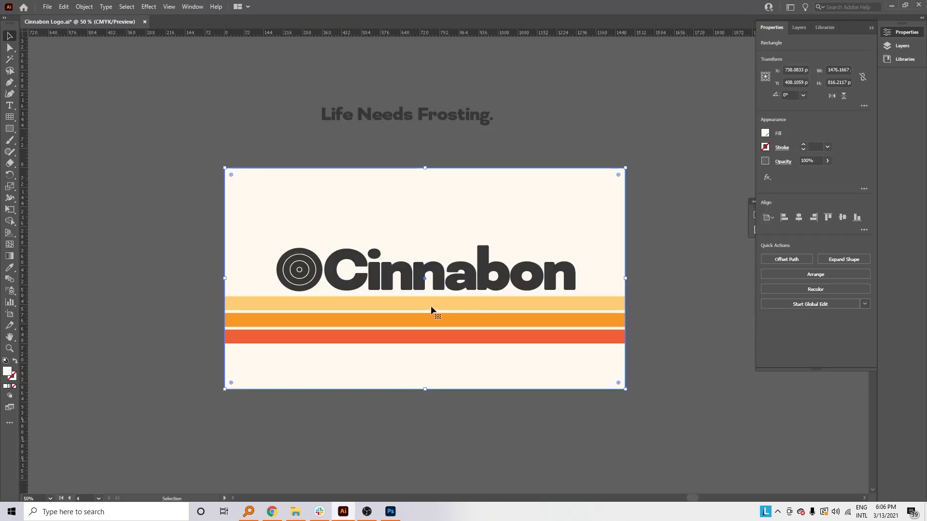
# In Illustrator, draw a 444 × 192 pt rectangle above the box top artboard.
pyautogui.click(294, 321)
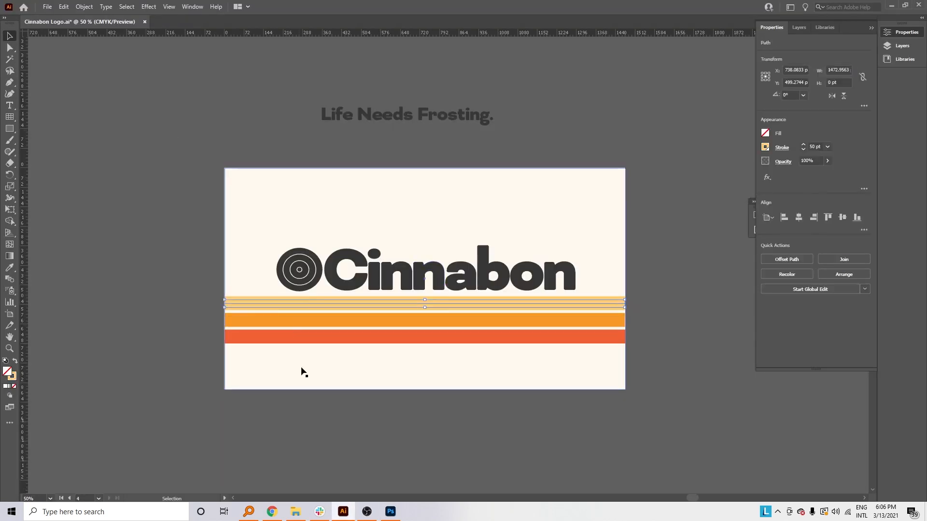
pyautogui.click(391, 512)
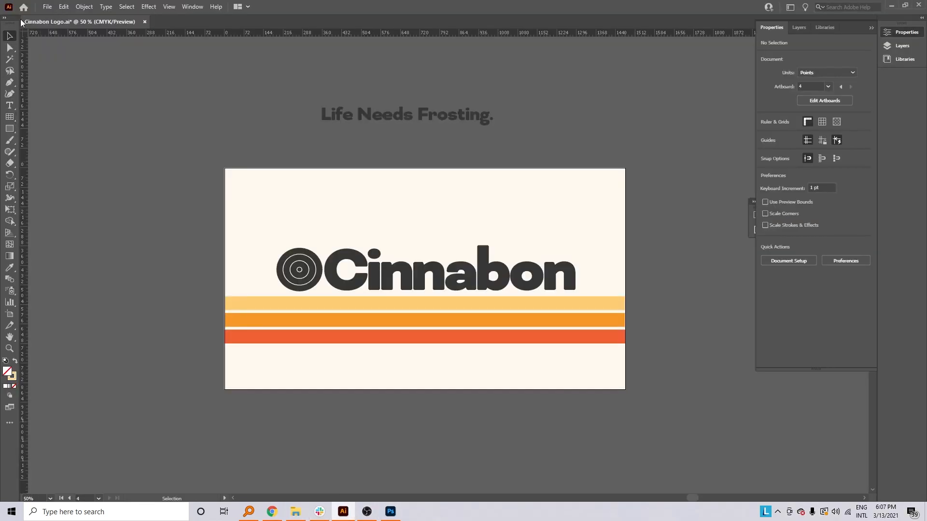
pyautogui.press('m')
pyautogui.click(411, 207)
pyautogui.write('444')
pyautogui.press('Return')
pyautogui.hotkey('ctrl', 'z')
pyautogui.click(227, 125)
pyautogui.press('Tab')
pyautogui.write('192')
pyautogui.press('Return')
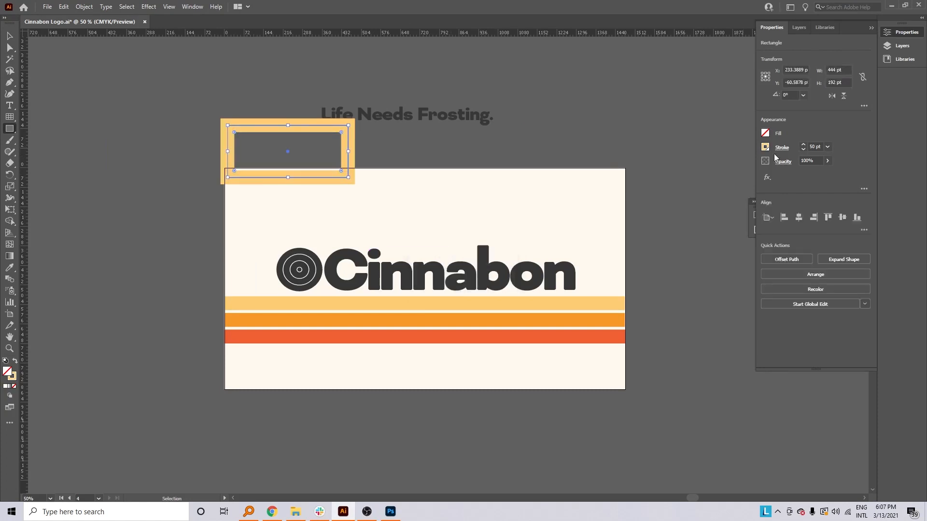
# Remove the new rectangle's stroke and rotate it upright.
pyautogui.click(766, 147)
pyautogui.click(667, 182)
pyautogui.press('v')
pyautogui.moveTo(351, 123); pyautogui.dragTo(318, 218)
# Move the upright rectangle beside the box top artboard and give it a solid fill.
pyautogui.moveTo(287, 212); pyautogui.dragTo(288, 304)
pyautogui.moveTo(334, 236); pyautogui.dragTo(203, 337)
pyautogui.click(766, 134)
pyautogui.click(673, 168)
# Match the upright rectangle's height to the artboard and give it the background's cream colour.
pyautogui.moveTo(179, 243); pyautogui.dragTo(190, 219)
pyautogui.moveTo(168, 382); pyautogui.dragTo(167, 389)
pyautogui.moveTo(168, 170); pyautogui.dragTo(168, 168)
pyautogui.moveTo(161, 221); pyautogui.dragTo(146, 222)
pyautogui.press('i')
pyautogui.click(256, 290)
pyautogui.press('v')
# Copy the three stripes onto the upright cream panel and shorten them to its width.
pyautogui.click(267, 304)
pyautogui.keyDown('shift'); pyautogui.click(267, 319); pyautogui.keyUp('shift')
pyautogui.keyDown('shift'); pyautogui.click(267, 337); pyautogui.keyUp('shift')
pyautogui.moveTo(281, 336); pyautogui.dragTo(163, 323)
pyautogui.moveTo(506, 322); pyautogui.dragTo(200, 334)
pyautogui.click(245, 420)
# Copy the slogan, rotate it to run vertically and place it along the panel's side edge above the stripes.
pyautogui.moveTo(372, 104); pyautogui.dragTo(252, 100)
pyautogui.moveTo(373, 120); pyautogui.dragTo(470, 362)
pyautogui.moveTo(440, 302); pyautogui.dragTo(181, 302)
pyautogui.moveTo(195, 354); pyautogui.dragTo(185, 289)
pyautogui.moveTo(176, 270); pyautogui.dragTo(117, 281)
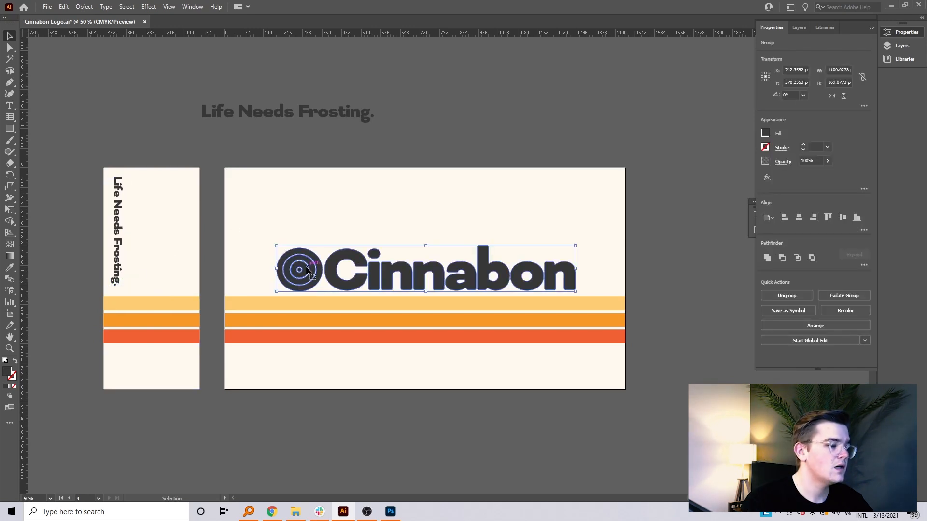
# Copy the round swirl icon from the Cinnabon logo, shrink it and place it in the upright cream panel's bottom corner.
pyautogui.doubleClick(308, 271)
pyautogui.click(303, 291)
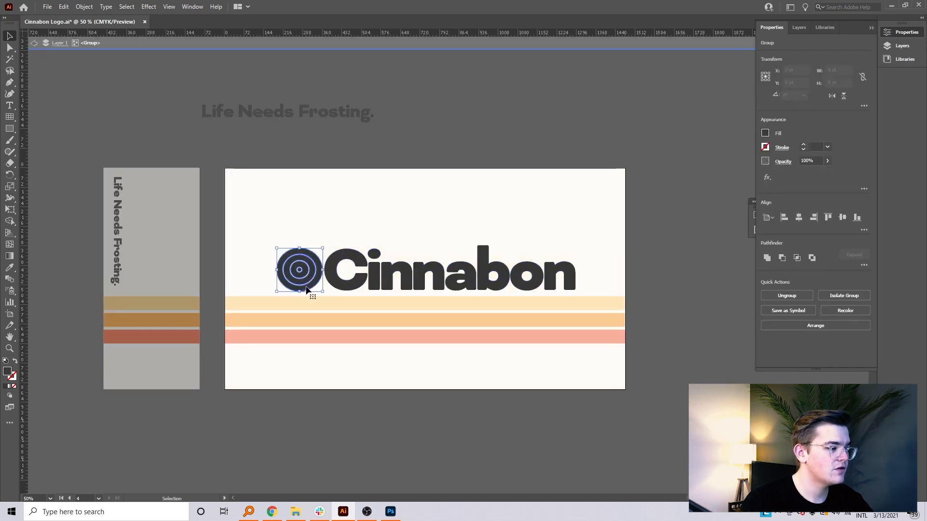
pyautogui.doubleClick(172, 373)
pyautogui.hotkey('ctrl', 'v')
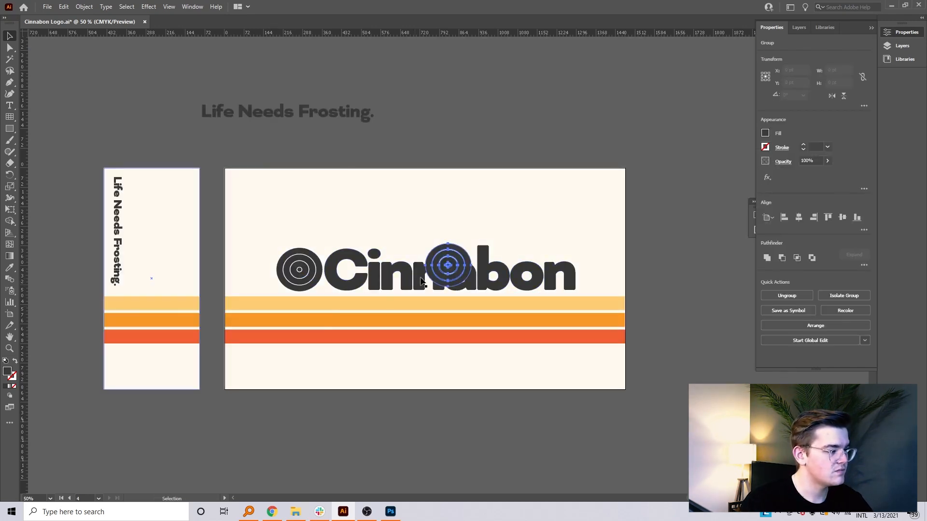
pyautogui.moveTo(430, 269); pyautogui.dragTo(188, 375)
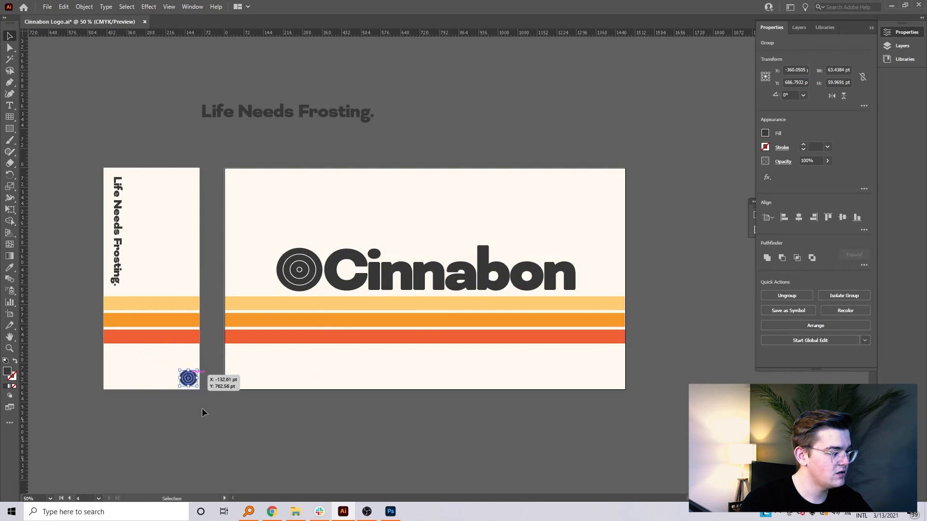
pyautogui.click(202, 407)
# Copy the complete upright side panel artwork and switch to Photoshop.
pyautogui.moveTo(169, 405); pyautogui.dragTo(462, 296)
pyautogui.hotkey('ctrl', '=')
pyautogui.hotkey('ctrl', '=')
pyautogui.hotkey('ctrl', '=')
pyautogui.hotkey('ctrl', '=')
pyautogui.hotkey('ctrl', '=')
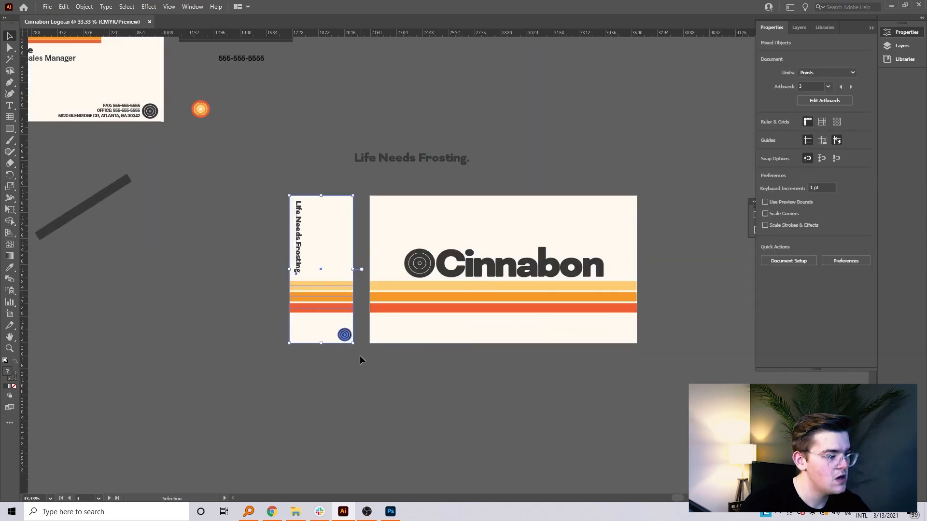
pyautogui.press('a')
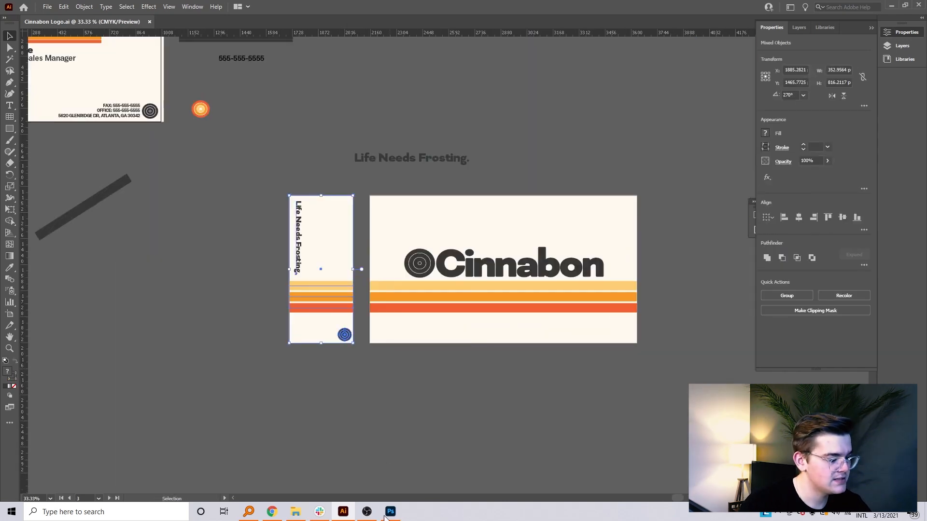
pyautogui.click(391, 513)
pyautogui.press('v')
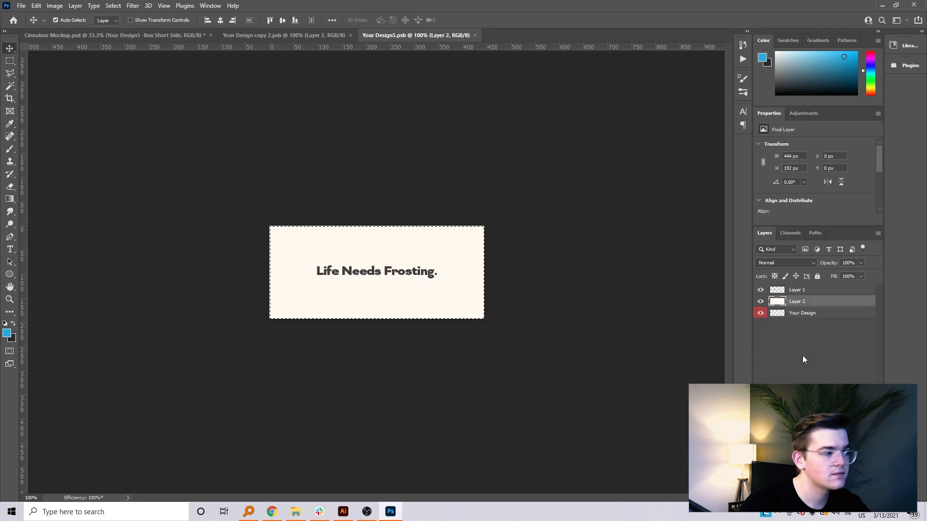
# Paste the side panel as pixels into the box's short-side design, rotate it a quarter turn and fit it to the canvas.
pyautogui.click(820, 291)
pyautogui.press('Delete')
pyautogui.hotkey('ctrl', 'v')
pyautogui.click(503, 146)
pyautogui.moveTo(401, 222); pyautogui.dragTo(327, 247)
pyautogui.moveTo(424, 251); pyautogui.dragTo(486, 233)
pyautogui.press('Return')
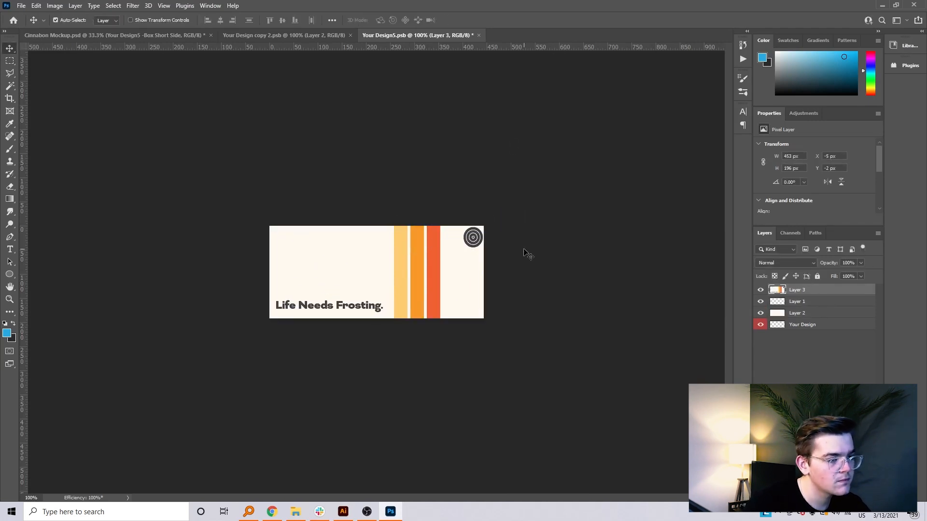
# Save the short-side design and check it on the box in the mockup.
pyautogui.click(178, 34)
pyautogui.click(276, 33)
pyautogui.click(170, 34)
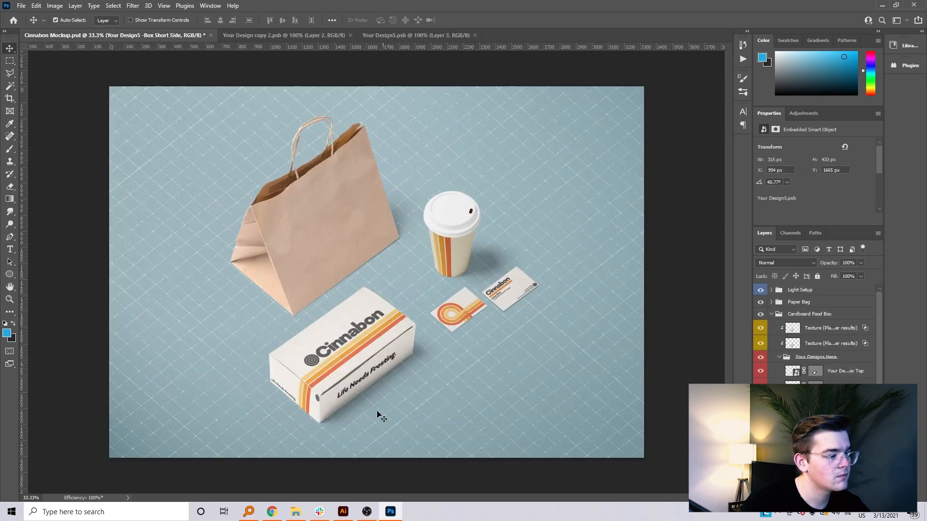
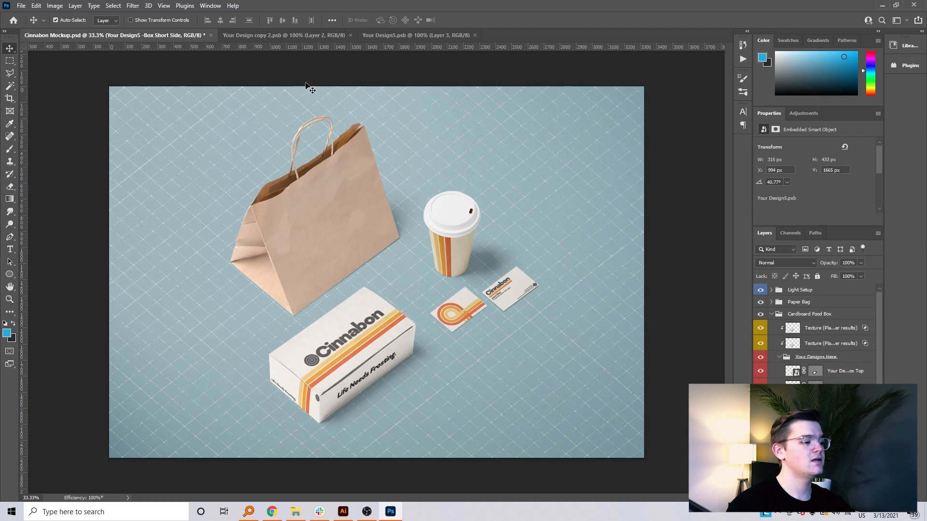
# Remove the swirl icon and the slogan from the short-side design, leaving only the three stripes on cream.
pyautogui.click(292, 37)
pyautogui.click(379, 38)
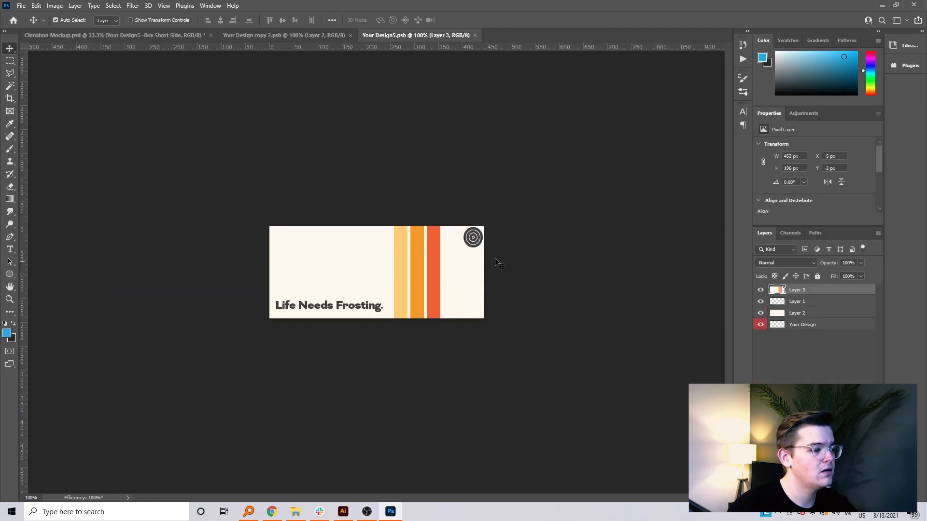
pyautogui.click(695, 301)
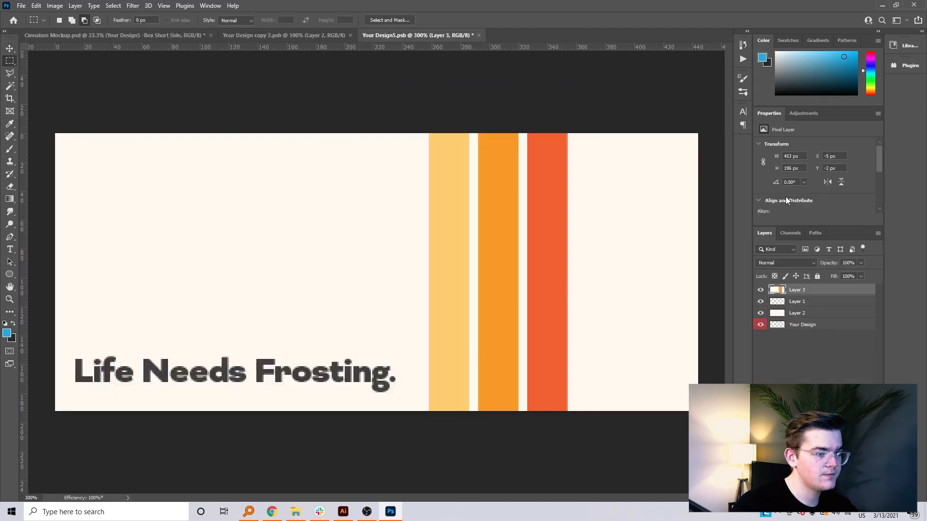
pyautogui.hotkey('ctrl', 's')
pyautogui.click(94, 35)
pyautogui.click(274, 35)
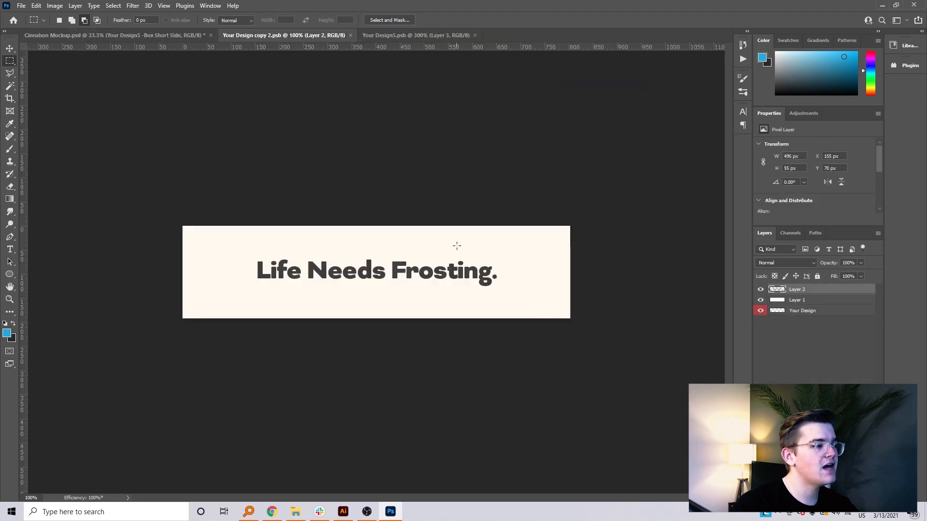
pyautogui.click(396, 36)
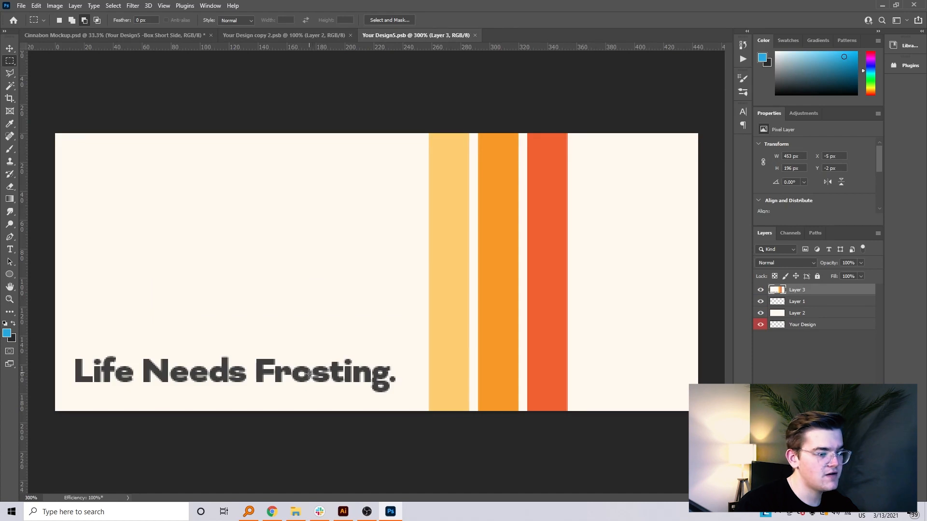
pyautogui.moveTo(61, 341); pyautogui.dragTo(408, 412)
pyautogui.press('Delete')
# In Illustrator, delete the swirl icon from the upright panel and copy the dark Cinnabon logo with the lines beneath it.
pyautogui.click(343, 512)
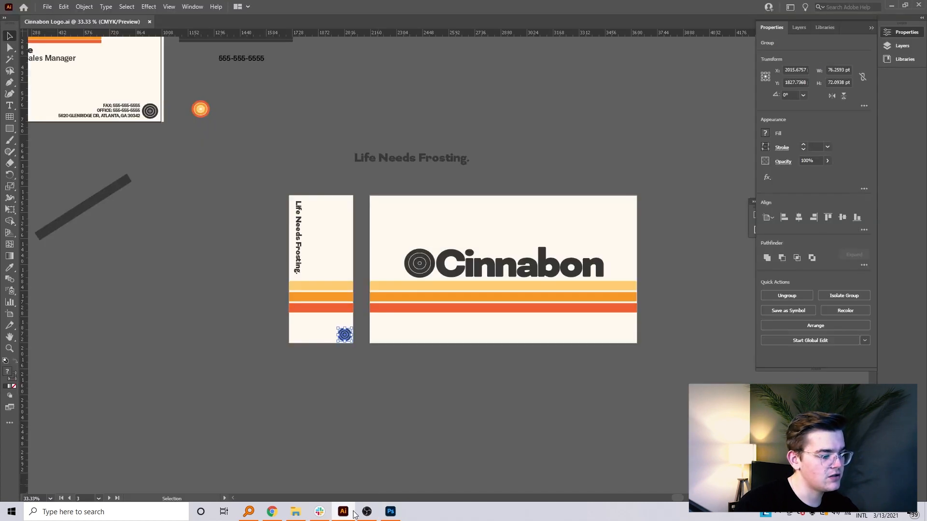
pyautogui.click(361, 429)
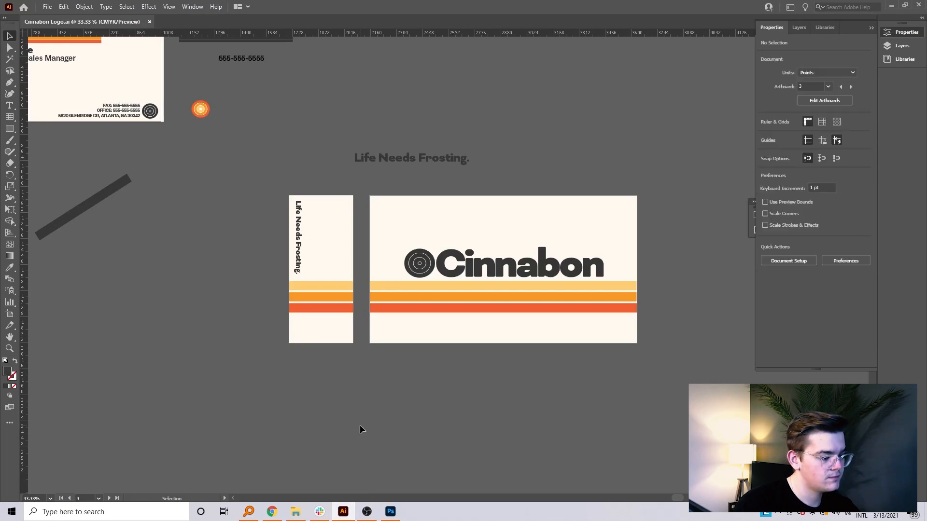
pyautogui.moveTo(61, 86); pyautogui.dragTo(254, 182)
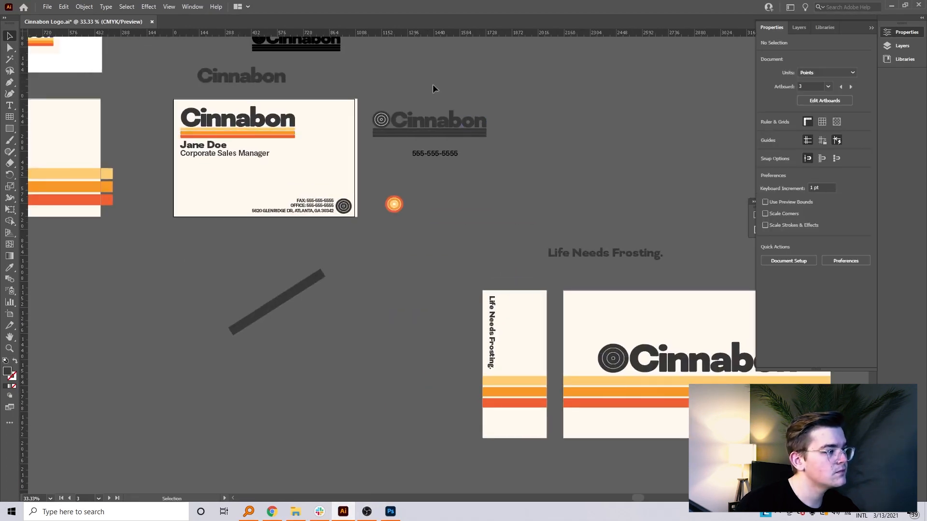
pyautogui.moveTo(445, 100); pyautogui.dragTo(457, 138)
pyautogui.moveTo(392, 120); pyautogui.dragTo(540, 218)
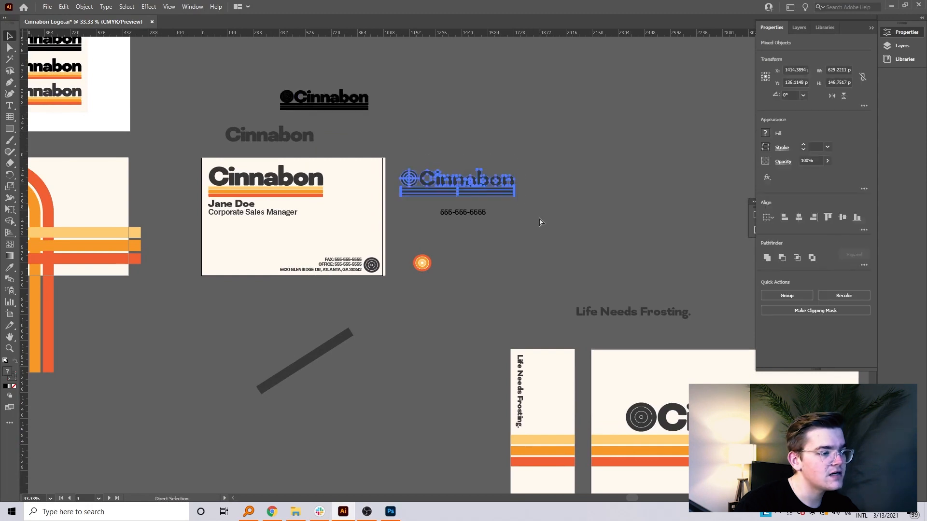
# In Photoshop, paste the dark logo as pixels at 136 px wide into the short-side design's lower-left corner and update the mockup.
pyautogui.click(397, 514)
pyautogui.hotkey('ctrl', 'v')
pyautogui.click(502, 144)
pyautogui.moveTo(697, 341); pyautogui.dragTo(246, 300)
pyautogui.moveTo(193, 284); pyautogui.dragTo(203, 391)
pyautogui.press('Return')
pyautogui.press('m')
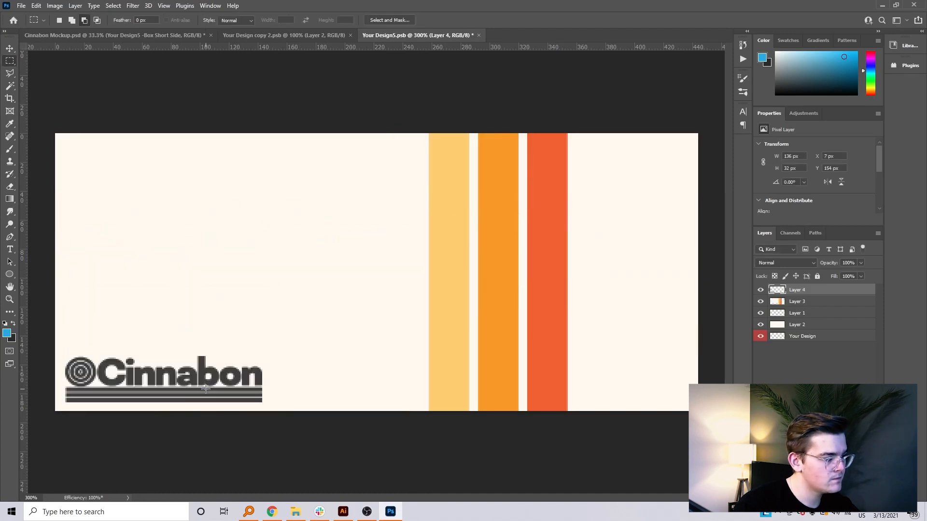
pyautogui.click(148, 36)
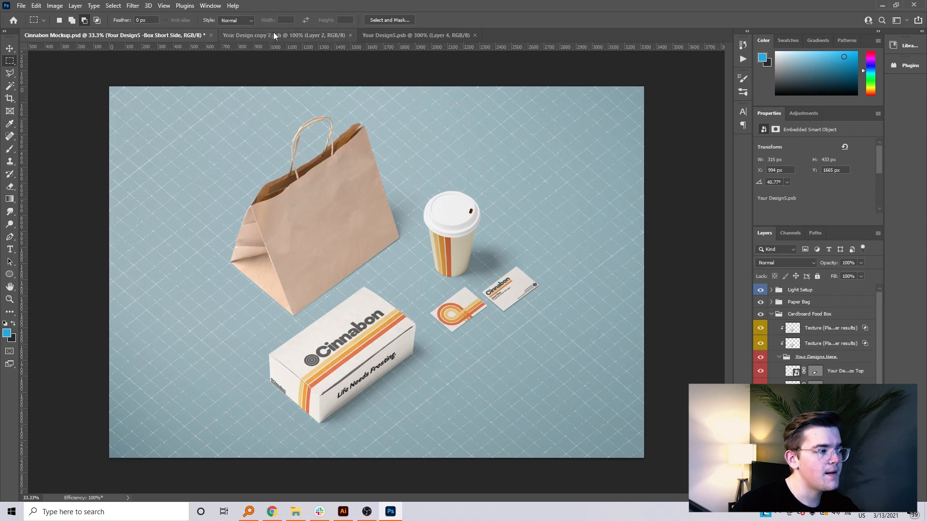
# Set the blend mode of the box's long-side design layer to Multiply.
pyautogui.click(794, 388)
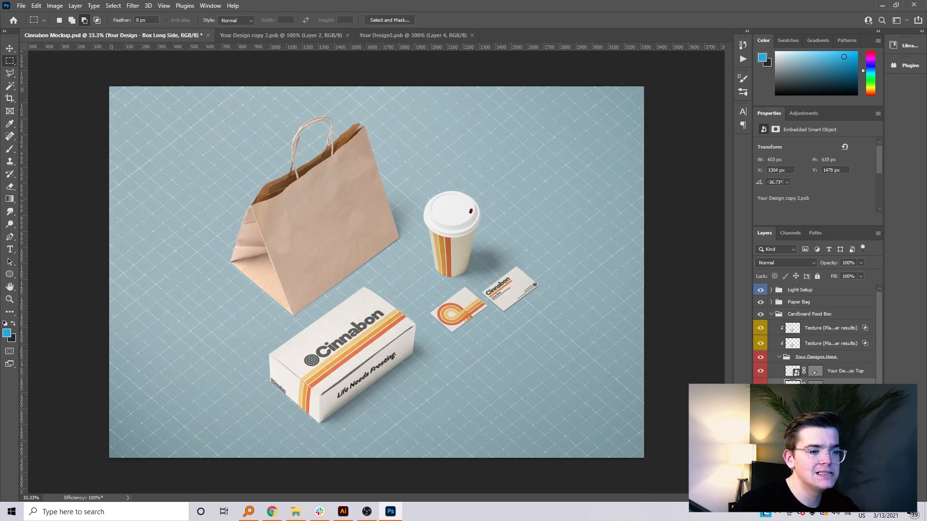
pyautogui.click(778, 263)
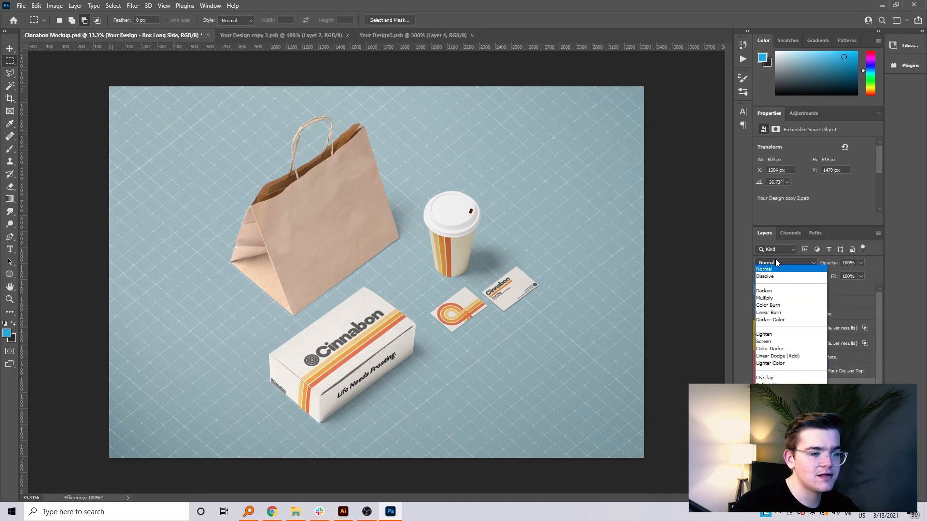
pyautogui.click(773, 299)
# Mask the box's Linear Burn texture, brush black at 13% opacity near the box's lower corner, and save the mockup.
pyautogui.click(831, 343)
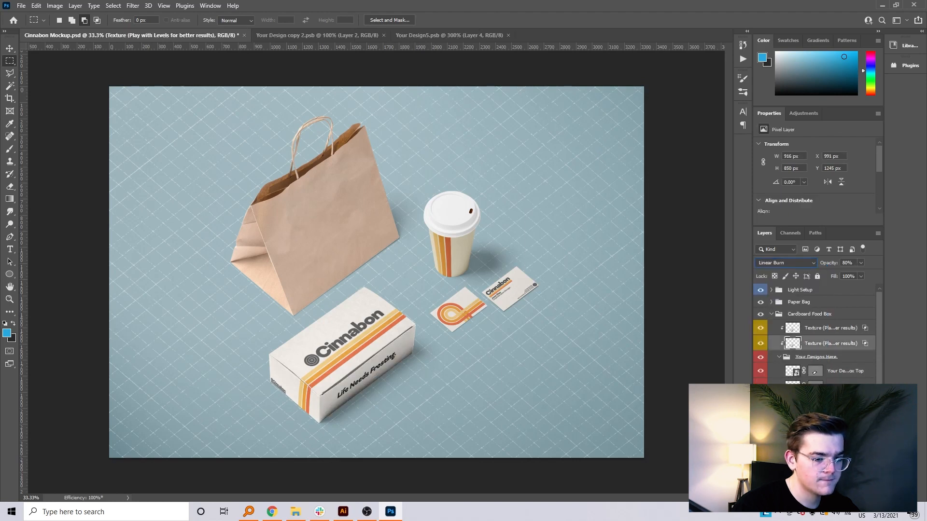
pyautogui.click(806, 497)
pyautogui.press('b')
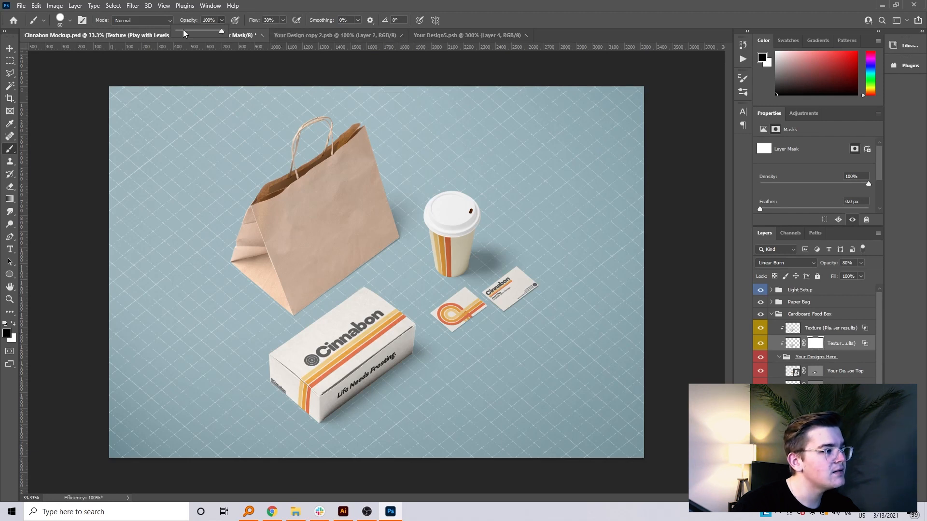
pyautogui.click(326, 416)
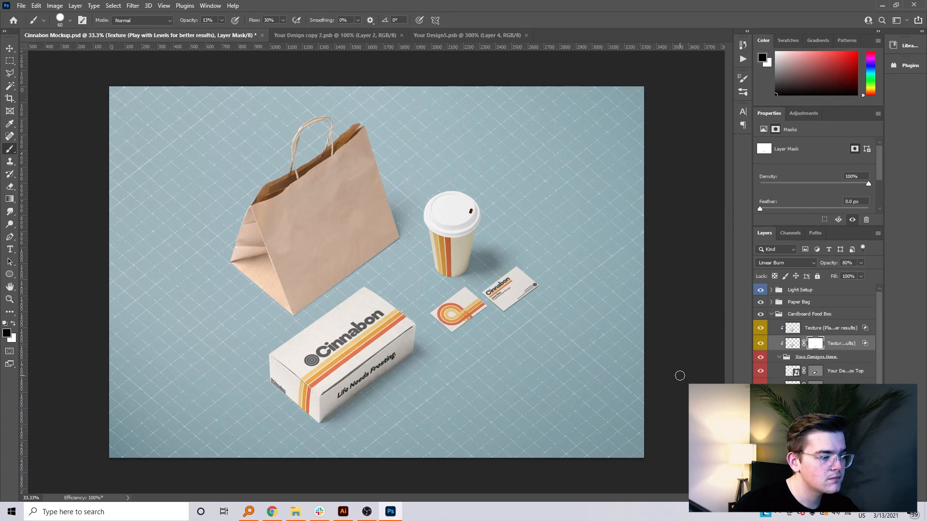
pyautogui.hotkey('ctrl', '-')
pyautogui.hotkey('ctrl', '-')
pyautogui.hotkey('ctrl', '+')
pyautogui.hotkey('ctrl', 's')
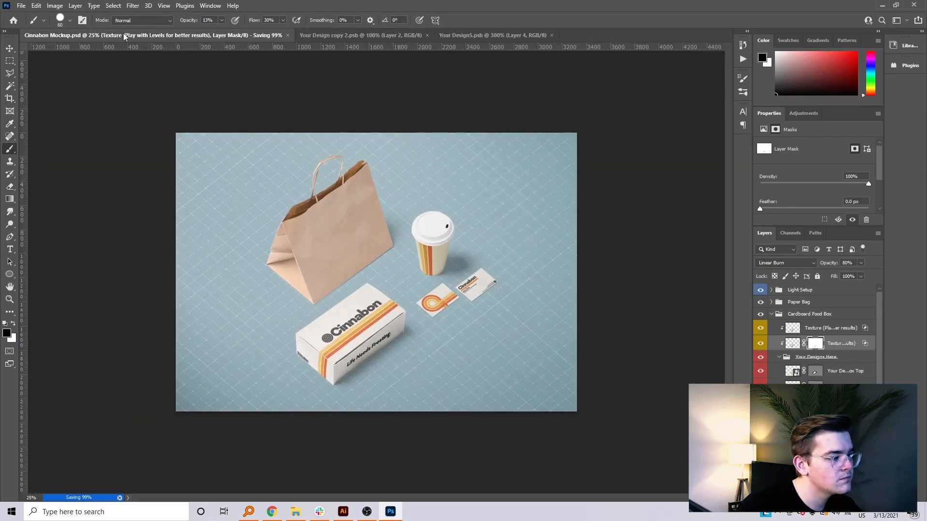
# Switch to the box's long-side design, Your Design copy 2.psb, with the Move tool active.
pyautogui.click(396, 36)
pyautogui.press('v')
pyautogui.moveTo(366, 276); pyautogui.dragTo(364, 281)
pyautogui.hotkey('ctrl', 'z')
pyautogui.click(771, 289)
pyautogui.press('Delete')
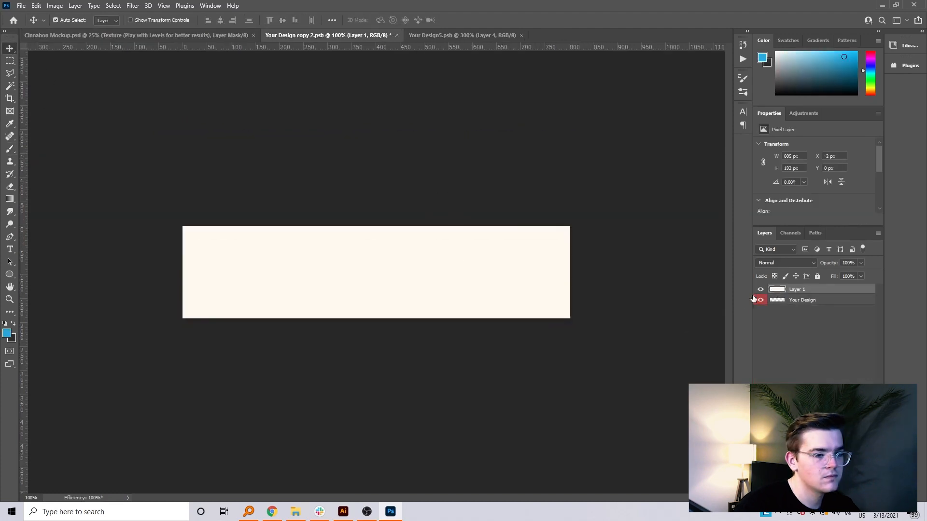
pyautogui.hotkey('ctrl', 'z')
pyautogui.click(611, 296)
pyautogui.click(36, 6)
pyautogui.click(53, 25)
pyautogui.click(36, 6)
pyautogui.click(52, 26)
# Nudge the slogan on the long-side design down to a Y position of 79 px.
pyautogui.hotkey('ctrl', 's')
pyautogui.moveTo(397, 271); pyautogui.dragTo(397, 272)
pyautogui.press('Down')
pyautogui.press('Down')
pyautogui.press('Down')
pyautogui.press('Down')
pyautogui.press('Down')
pyautogui.press('Down')
pyautogui.press('Down')
pyautogui.press('Down')
pyautogui.press('Down')
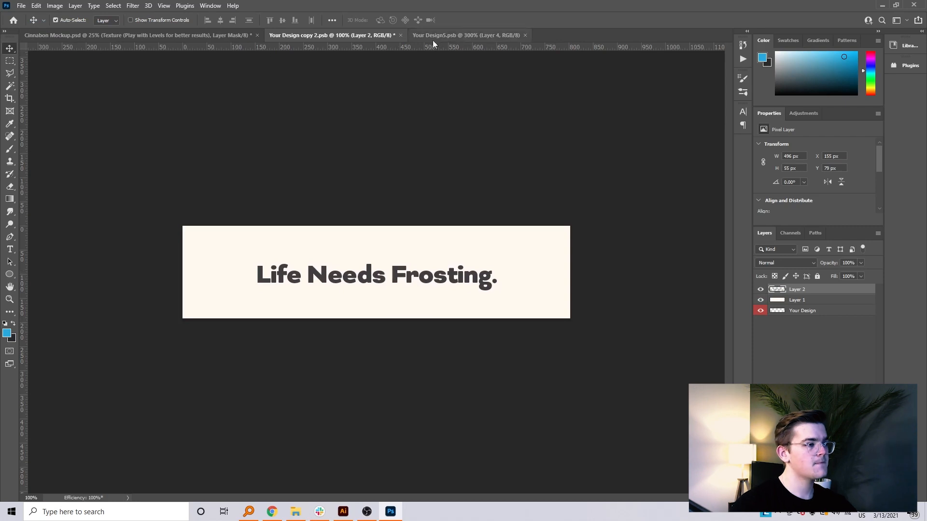
# Save the long-side design and close both box side designs to return to the mockup.
pyautogui.click(447, 35)
pyautogui.click(357, 35)
pyautogui.click(242, 35)
pyautogui.click(309, 35)
pyautogui.hotkey('ctrl', 's')
pyautogui.click(524, 36)
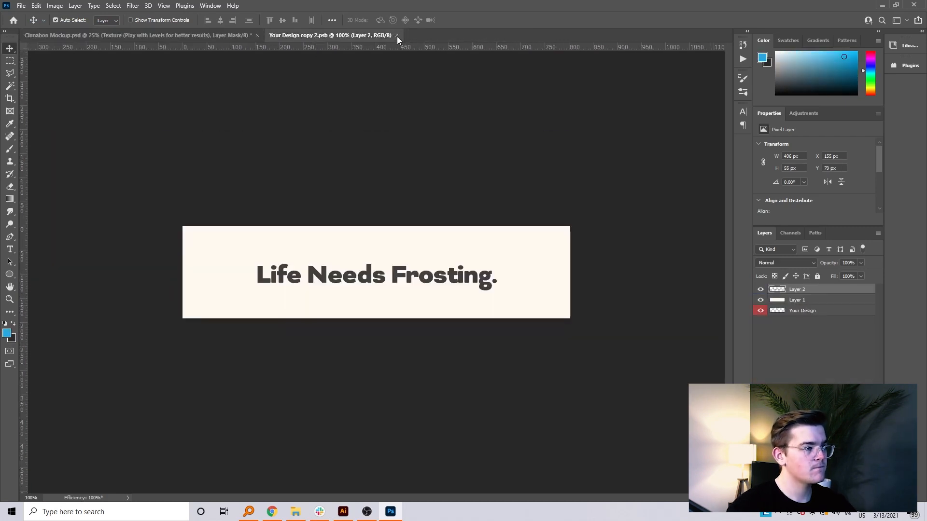
pyautogui.click(397, 36)
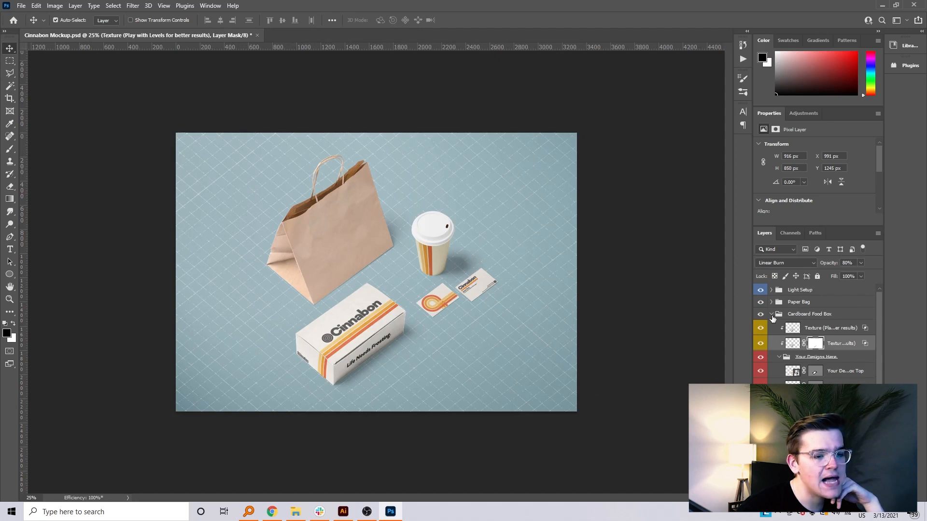
# Expand the Paper Bag group and preview its White Paper version before hiding it again.
pyautogui.click(771, 315)
pyautogui.click(771, 303)
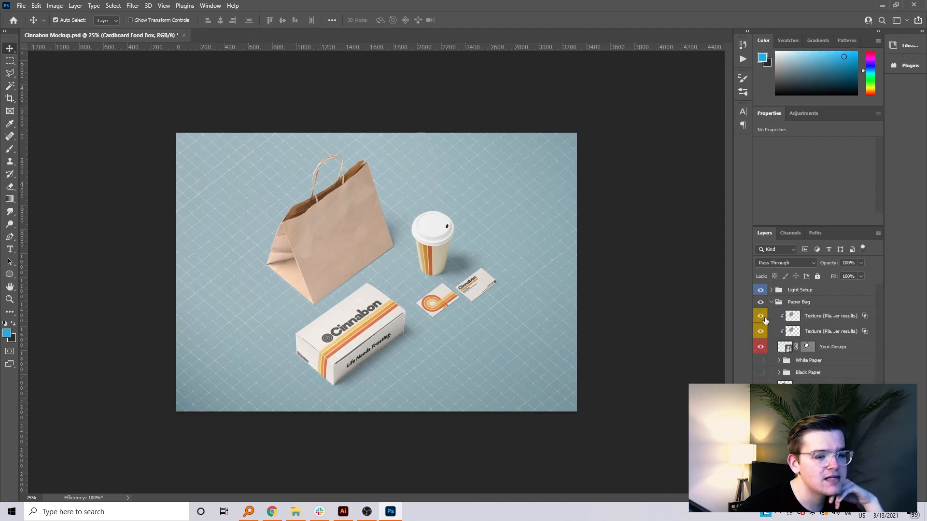
pyautogui.click(762, 360)
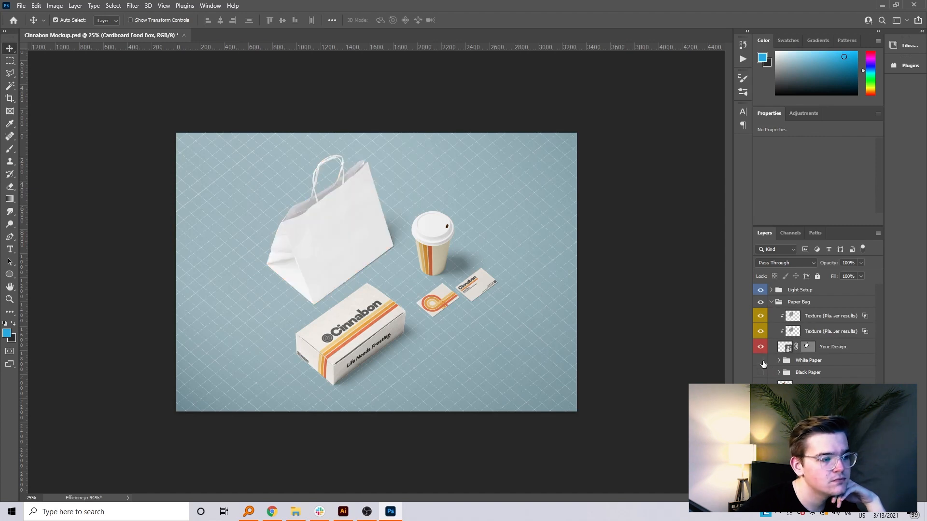
pyautogui.click(763, 363)
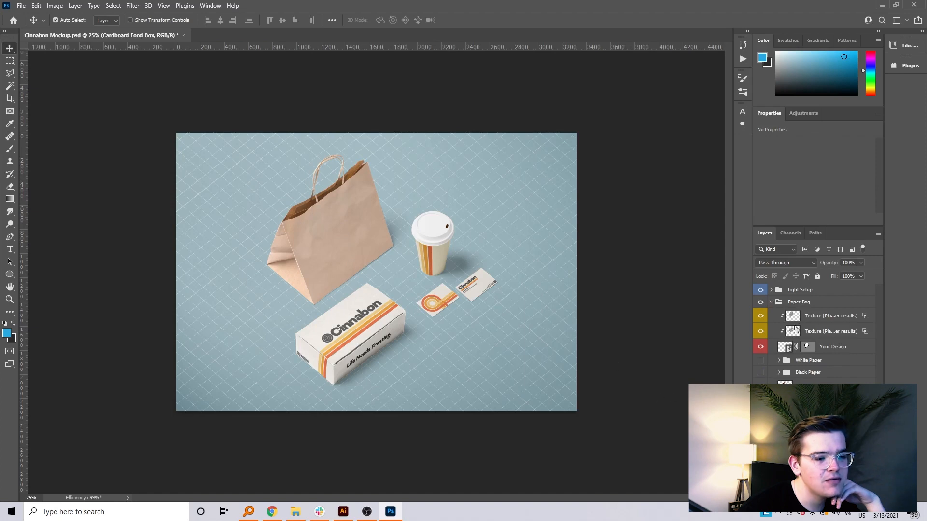
# Open the paper bag's design and paste the looped stripe artwork from Illustrator as pixels, placed at X 0 px, Y 22 px.
pyautogui.doubleClick(779, 348)
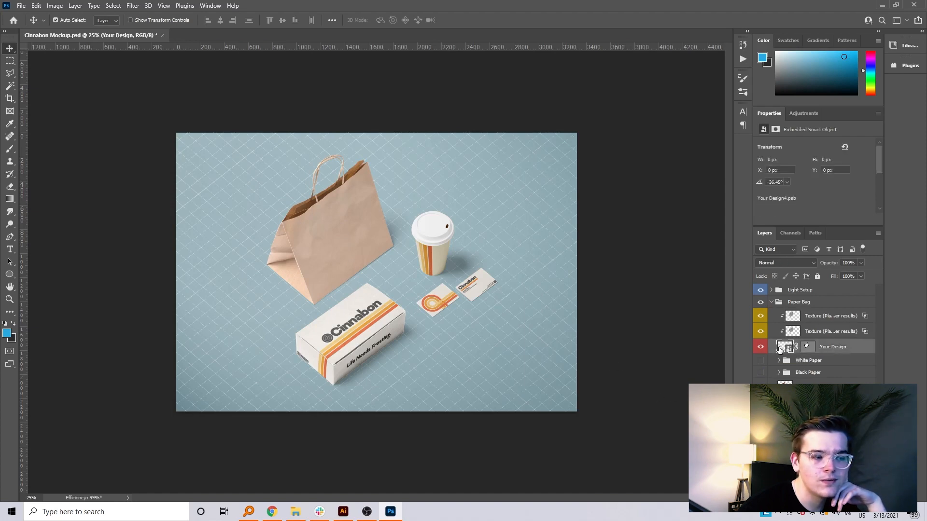
pyautogui.hotkey('ctrl', 'Tab')
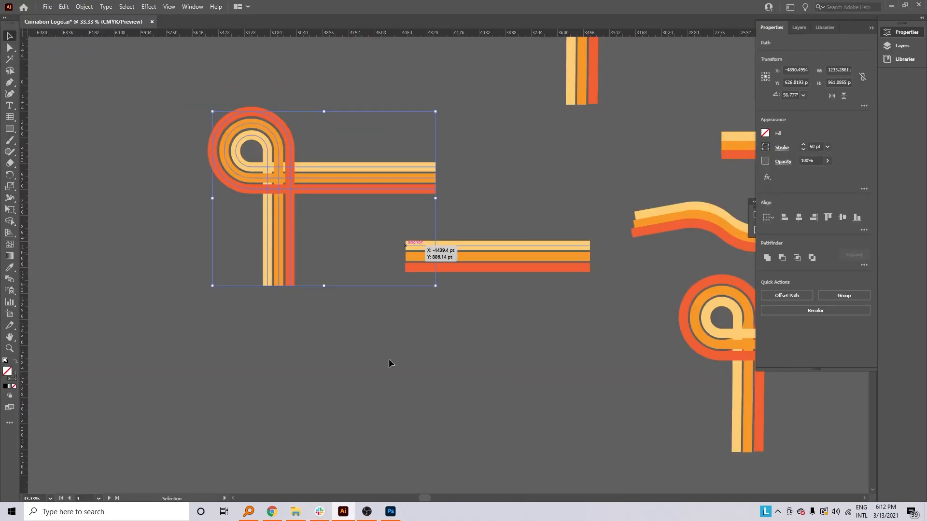
pyautogui.hotkey('alt', 'Tab')
pyautogui.hotkey('ctrl', 'v')
pyautogui.click(503, 144)
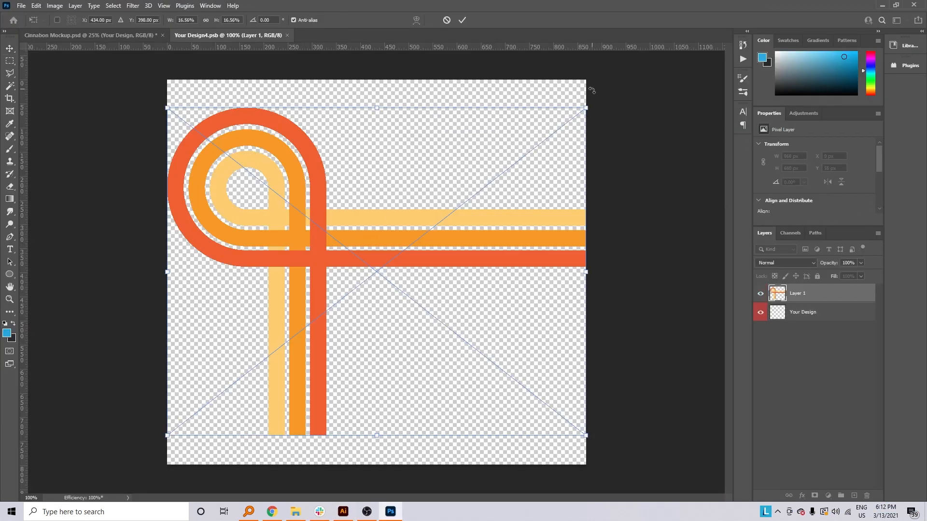
pyautogui.moveTo(560, 92); pyautogui.dragTo(193, 121)
pyautogui.moveTo(340, 391); pyautogui.dragTo(327, 358)
pyautogui.moveTo(538, 285); pyautogui.dragTo(319, 406)
pyautogui.moveTo(311, 230); pyautogui.dragTo(320, 247)
pyautogui.press('Return')
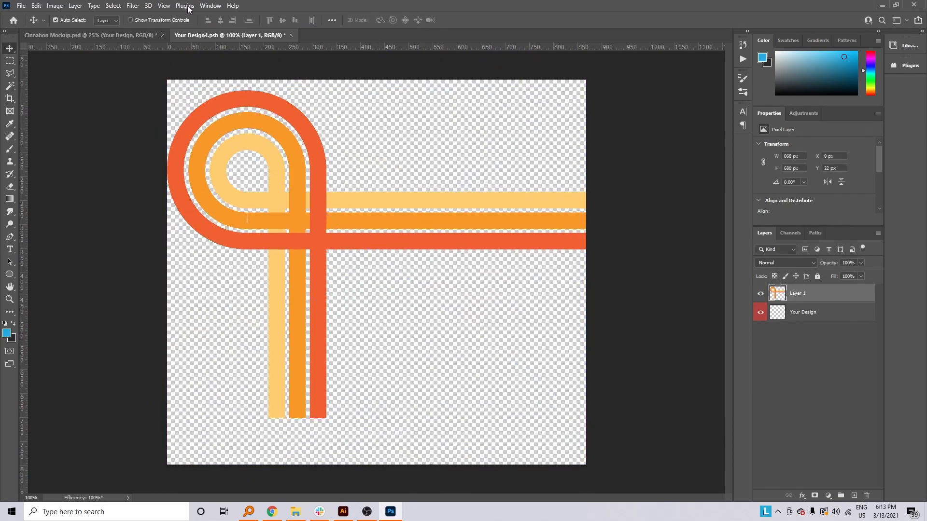
# Flip the stripe artwork vertically and move it so the loop sits near the design's lower-left corner at X 24 px.
pyautogui.click(36, 5)
pyautogui.moveTo(90, 226)
pyautogui.click(179, 384)
pyautogui.hotkey('ctrl', 't')
pyautogui.moveTo(300, 330); pyautogui.dragTo(311, 365)
pyautogui.press('Return')
# Stretch a selected section of the vertical stripes up to the design's top edge, save the design and return to the mockup.
pyautogui.click(10, 60)
pyautogui.moveTo(274, 223)
pyautogui.mouseDown()
pyautogui.moveTo(363, 111)
pyautogui.moveTo(319, 55)
pyautogui.mouseUp()
pyautogui.hotkey('ctrl', 't')
pyautogui.press('Return')
pyautogui.hotkey('ctrl', 'd')
pyautogui.hotkey('ctrl', 's')
pyautogui.click(132, 34)
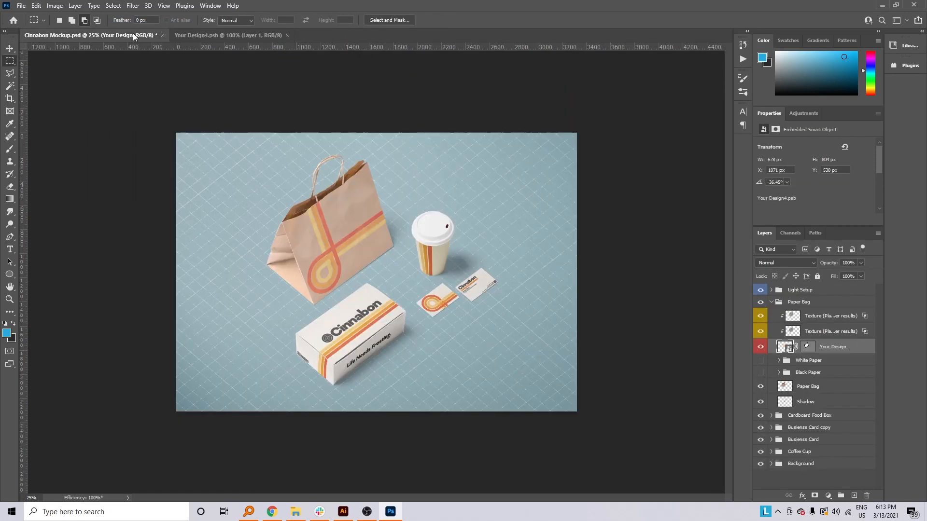
# Preview the bag design without its upper texture layer and lower that texture layer's opacity.
pyautogui.click(777, 262)
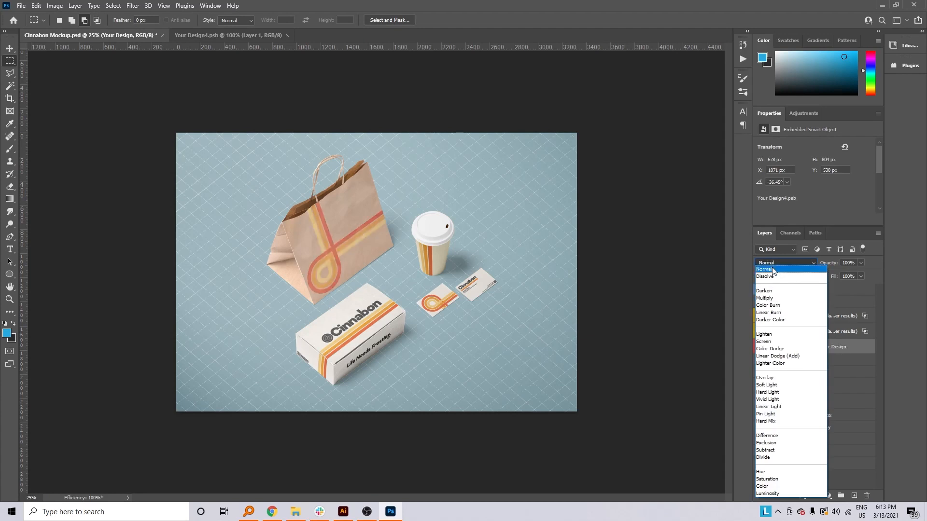
pyautogui.press('Escape')
pyautogui.click(760, 316)
pyautogui.click(761, 317)
pyautogui.click(830, 316)
pyautogui.click(860, 263)
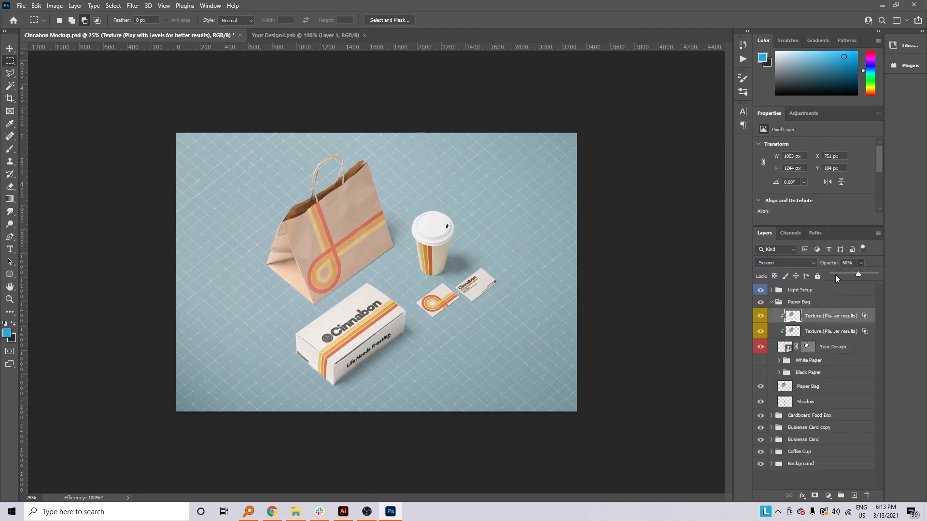
pyautogui.moveTo(864, 274); pyautogui.dragTo(844, 277)
# Check the bag design's blend modes, preview it without the lower texture layer and reduce that texture layer's opacity.
pyautogui.click(783, 348)
pyautogui.click(786, 263)
pyautogui.press('Escape')
pyautogui.click(798, 332)
pyautogui.click(761, 331)
pyautogui.click(761, 332)
pyautogui.click(860, 262)
pyautogui.moveTo(864, 274); pyautogui.dragTo(853, 278)
# Hide both texture layers above the bag design, set the design layer's blend mode to Multiply and save.
pyautogui.click(761, 331)
pyautogui.click(760, 317)
pyautogui.click(785, 348)
pyautogui.click(786, 263)
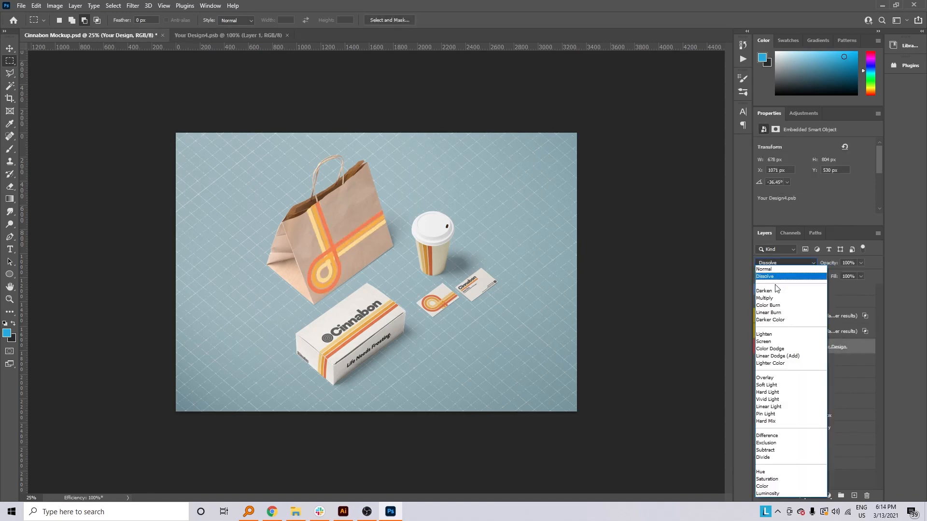
pyautogui.click(775, 299)
pyautogui.hotkey('ctrl', 's')
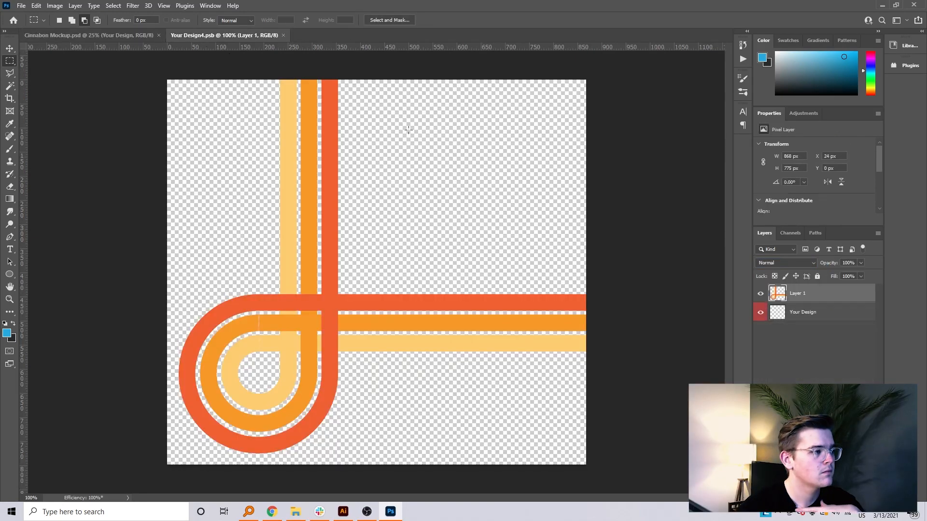
# Duplicate the stripe layer, Layer 1, in the bag's design file and hide the original layer.
pyautogui.rightClick(816, 297)
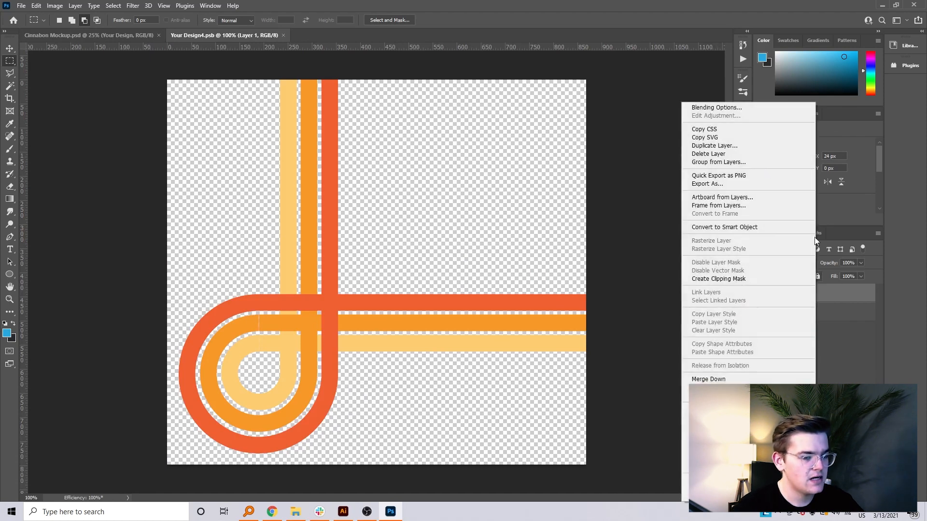
pyautogui.click(740, 145)
pyautogui.press('Return')
pyautogui.click(761, 314)
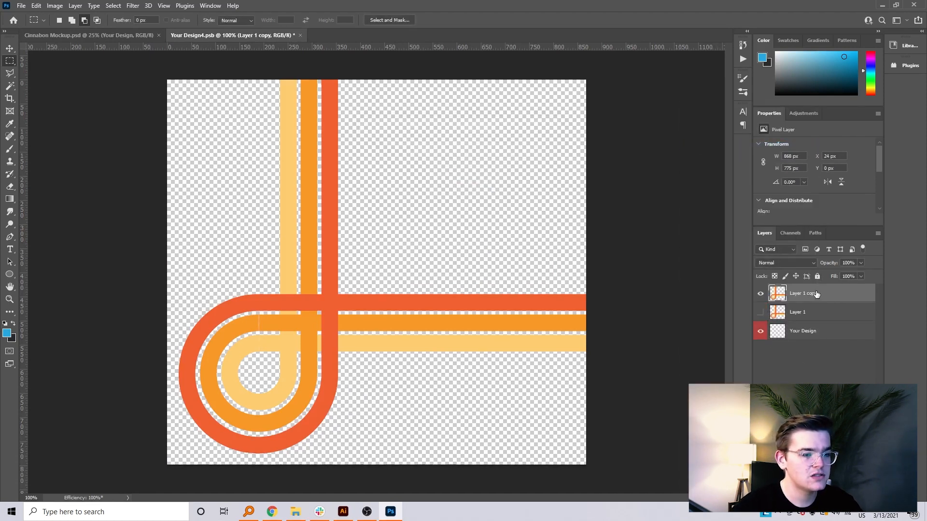
# Try enlarging the duplicated stripes to 1106 by 990 px, save the design and check it on the mockup.
pyautogui.hotkey('ctrl', 't')
pyautogui.hotkey('ctrl', '-')
pyautogui.hotkey('ctrl', '-')
pyautogui.moveTo(486, 176); pyautogui.dragTo(552, 135)
pyautogui.press('Return')
pyautogui.hotkey('ctrl', 's')
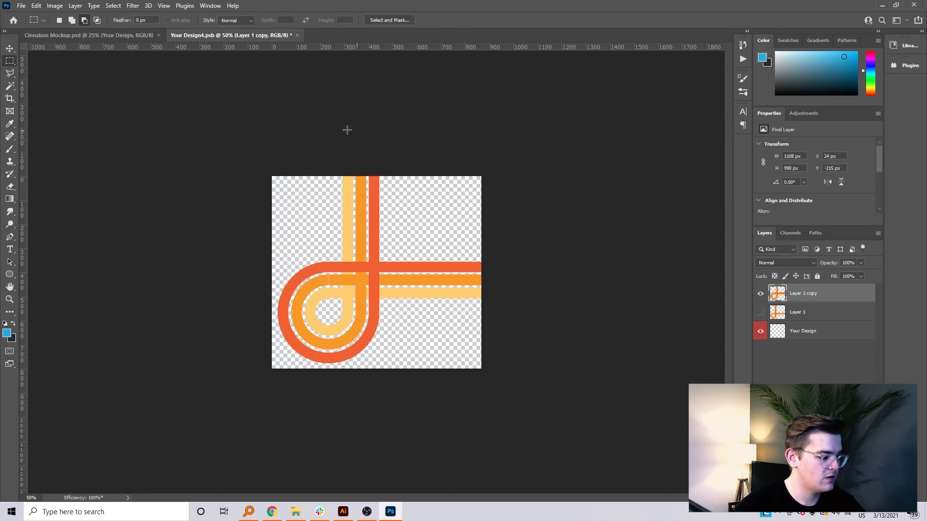
pyautogui.click(129, 35)
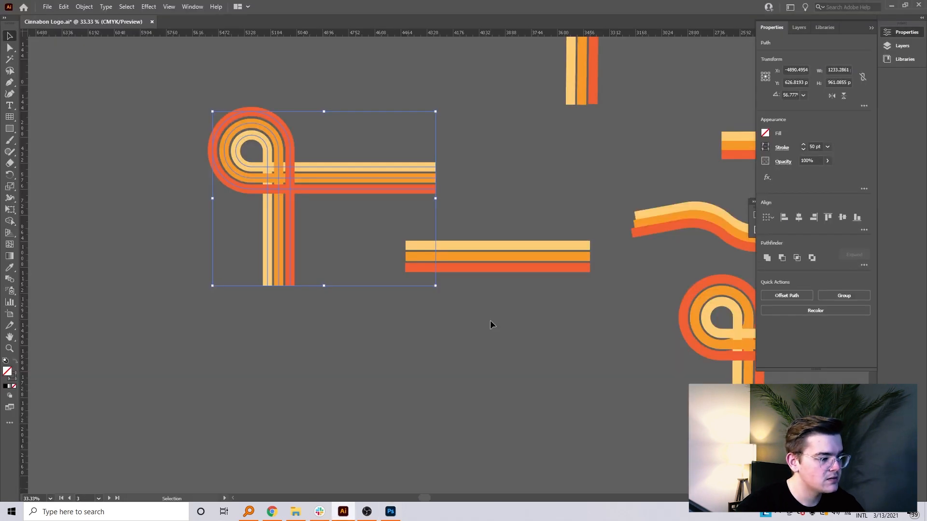
# Copy the grey Cinnabon wordmark from the Illustrator file and paste it as pixels into the bag design.
pyautogui.moveTo(491, 321); pyautogui.dragTo(108, 354)
pyautogui.scroll(2, 228, 381)
pyautogui.moveTo(494, 251); pyautogui.dragTo(269, 320)
pyautogui.click(340, 237)
pyautogui.hotkey('ctrl', 'c')
pyautogui.click(390, 512)
pyautogui.hotkey('ctrl', 'v')
pyautogui.click(503, 148)
# Scale the wordmark to 494 px wide, place it above the horizontal stripes at X 364 px, Y 343 px, and save for the mockup.
pyautogui.moveTo(414, 280); pyautogui.dragTo(504, 270)
pyautogui.moveTo(571, 268); pyautogui.dragTo(448, 278)
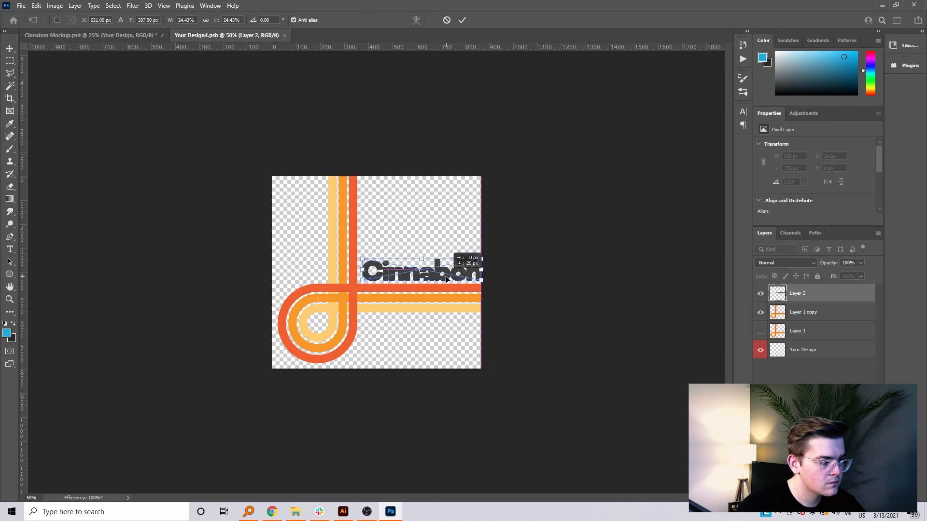
pyautogui.press('Left')
pyautogui.press('Left')
pyautogui.press('Left')
pyautogui.press('Left')
pyautogui.press('Left')
pyautogui.press('Left')
pyautogui.press('Left')
pyautogui.press('Left')
pyautogui.press('Left')
pyautogui.press('Left')
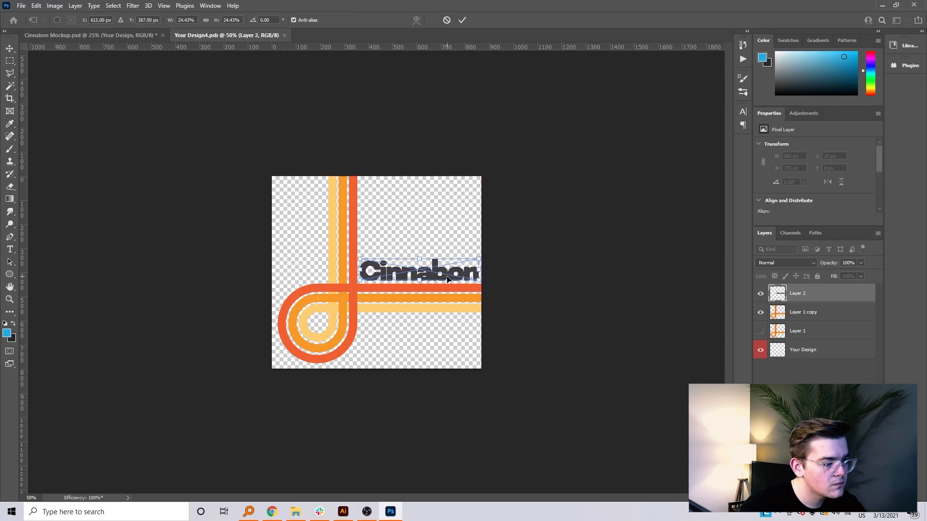
pyautogui.press('Return')
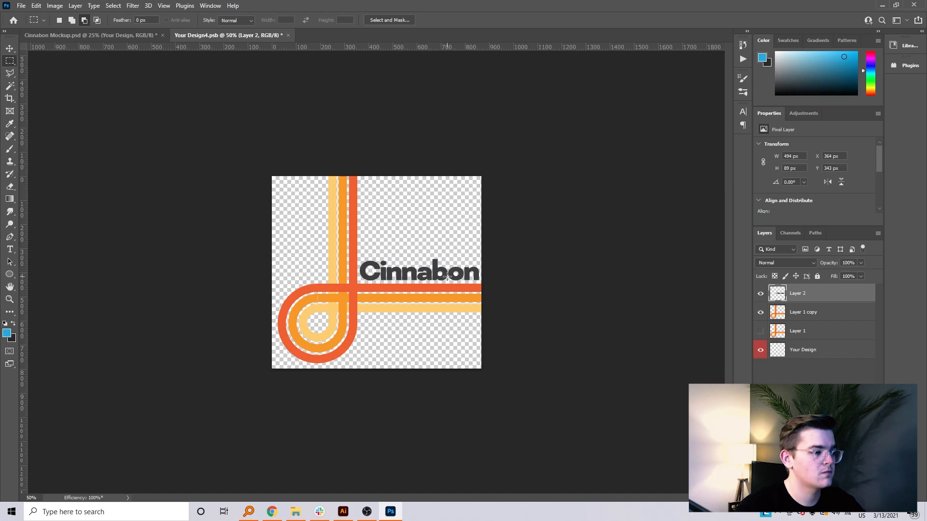
pyautogui.hotkey('ctrl', 's')
pyautogui.click(85, 38)
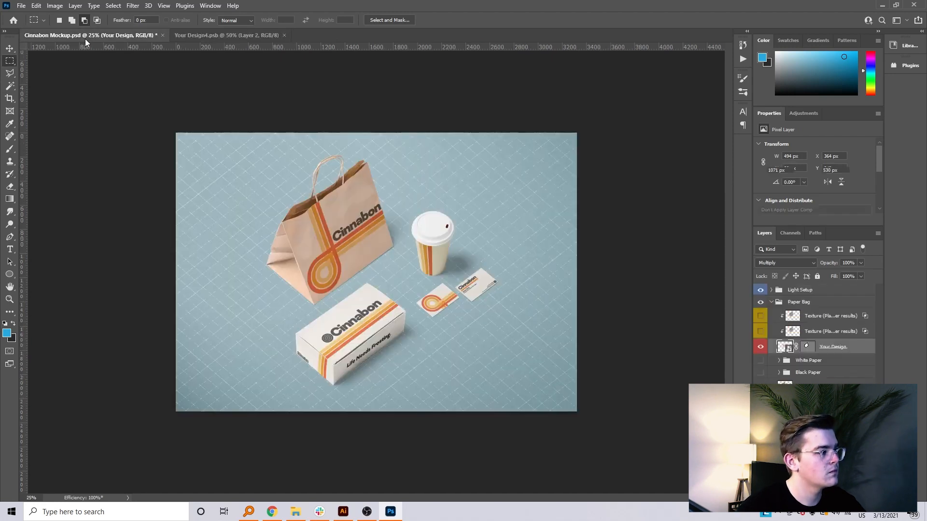
# Reduce the wordmark on the bag design to 449 by 81 px, save it and return to the mockup.
pyautogui.click(217, 36)
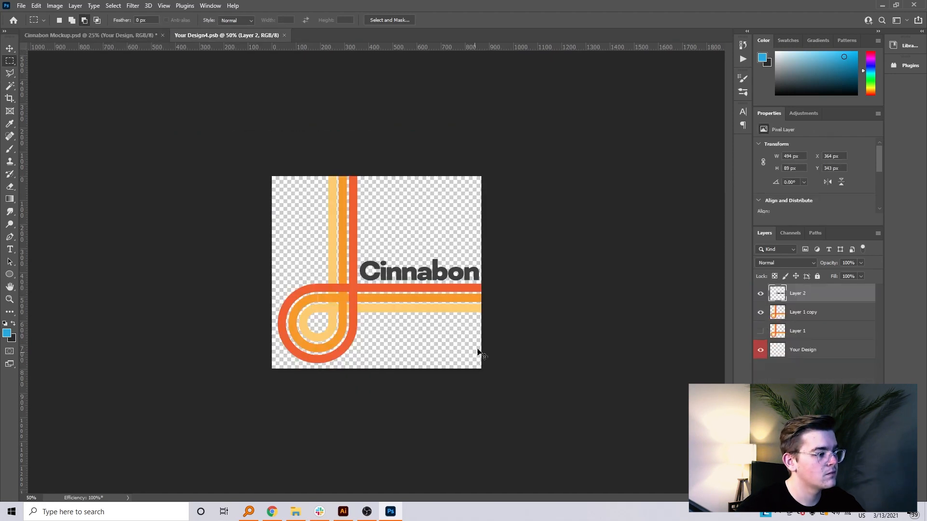
pyautogui.hotkey('ctrl', 't')
pyautogui.moveTo(477, 262); pyautogui.dragTo(469, 262)
pyautogui.press('Return')
pyautogui.hotkey('ctrl', 's')
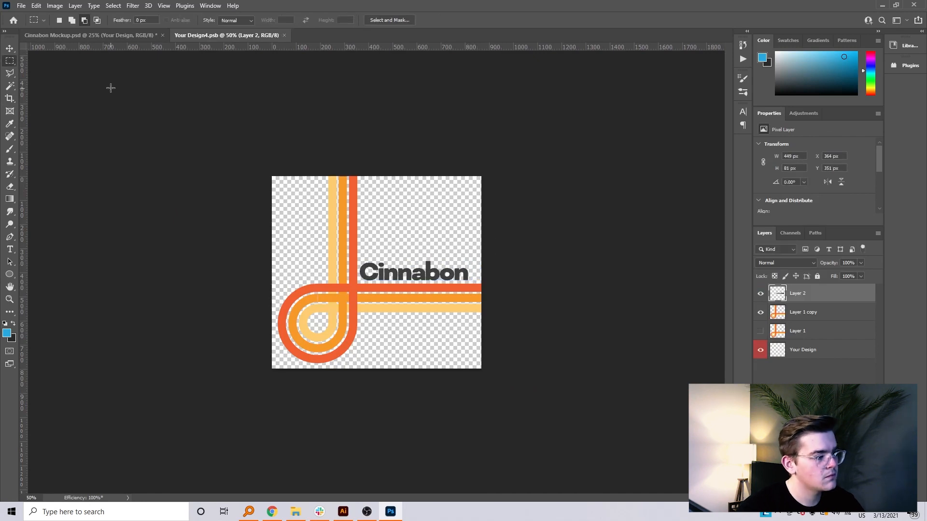
pyautogui.click(84, 34)
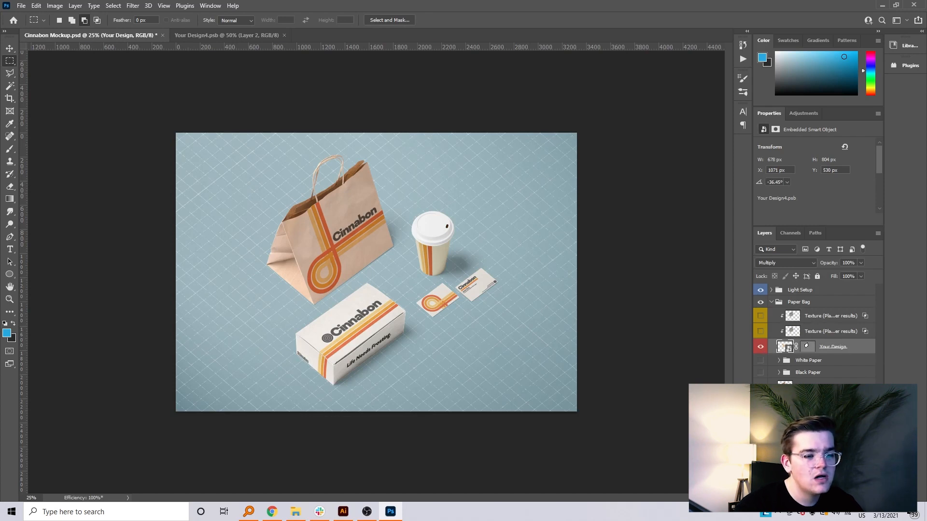
# Set the coffee cup's Cup Color fill to #f7f2e6 and save the mockup.
pyautogui.scroll(-1, 814, 333)
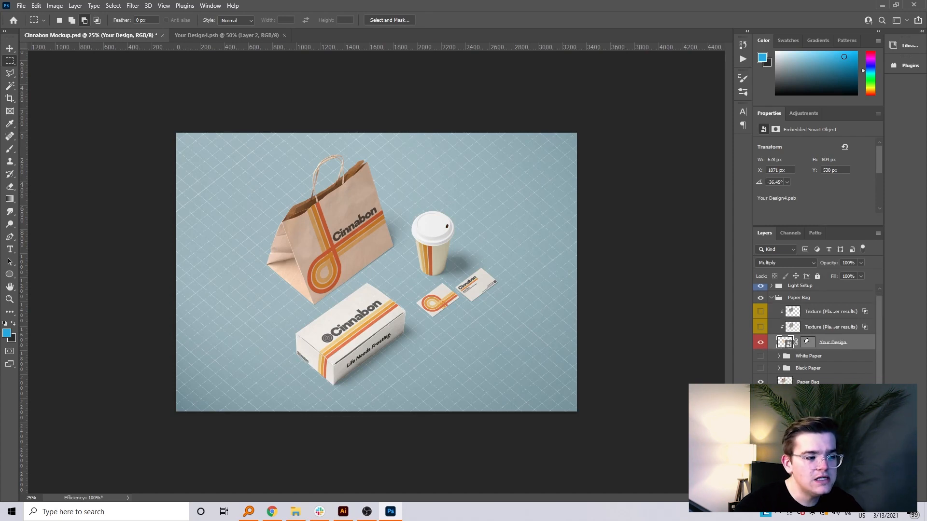
pyautogui.scroll(-5, 814, 333)
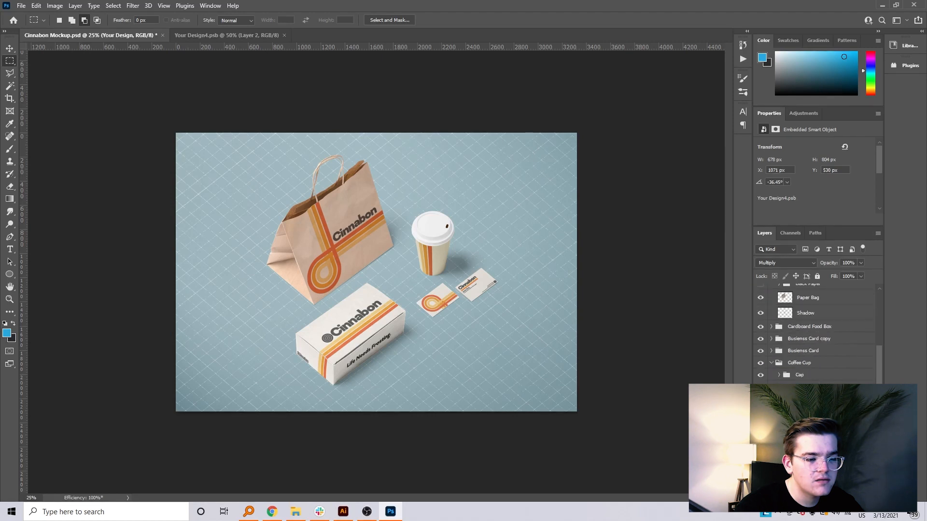
pyautogui.click(822, 423)
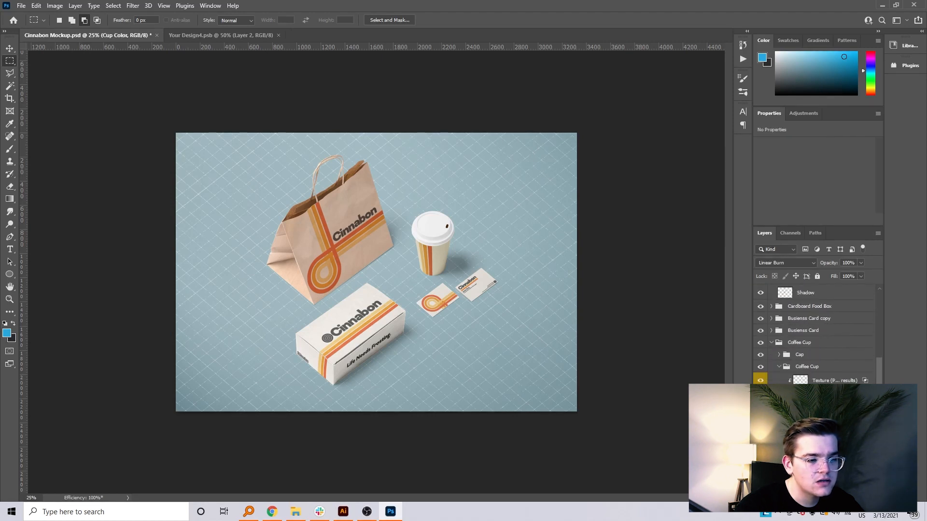
pyautogui.doubleClick(800, 423)
pyautogui.moveTo(24, 87); pyautogui.dragTo(18, 84)
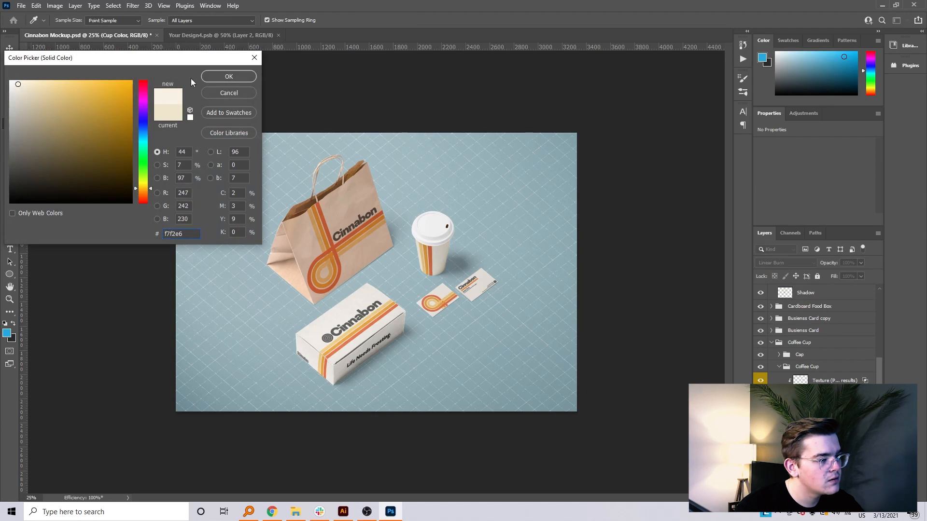
pyautogui.click(228, 76)
pyautogui.hotkey('ctrl', 's')
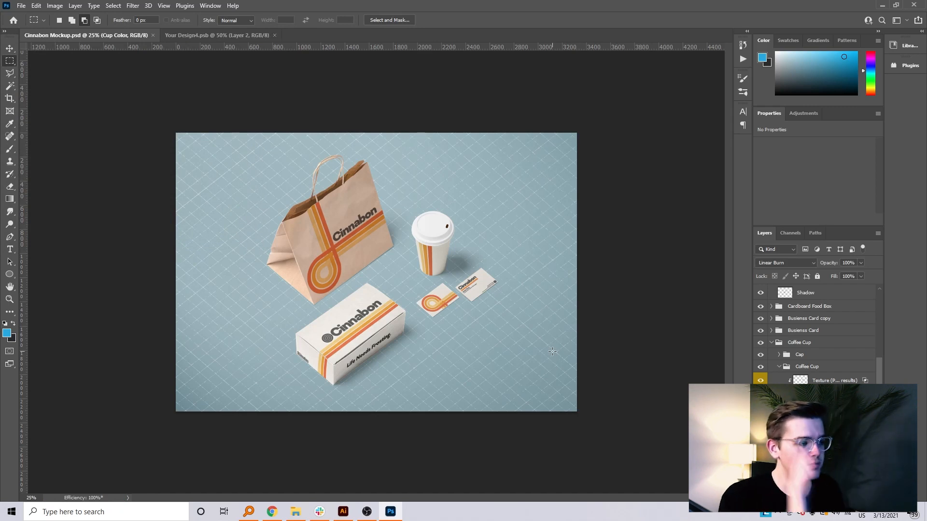
# Collapse the Paper Bag and Coffee Cup groups, select all product groups and move them toward the image's left edge.
pyautogui.scroll(5, 781, 326)
pyautogui.scroll(2, 780, 327)
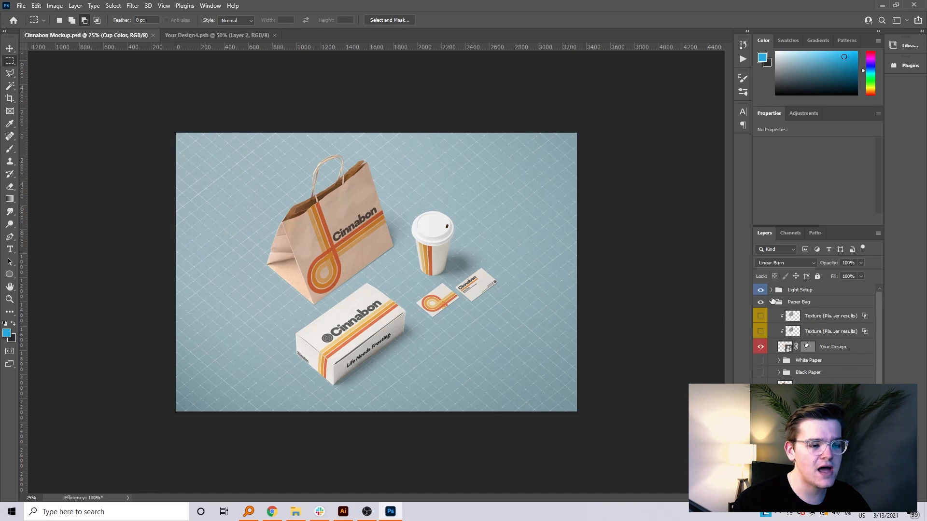
pyautogui.click(771, 302)
pyautogui.click(771, 351)
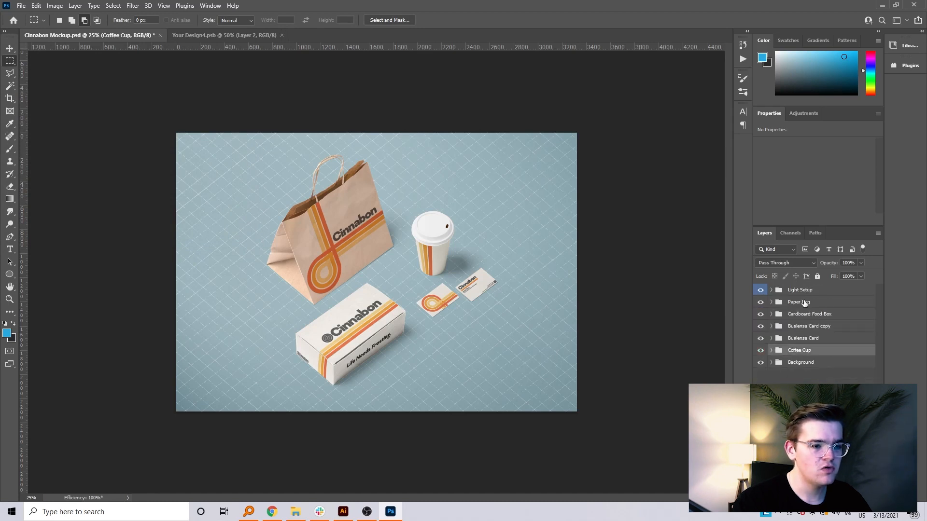
pyautogui.keyDown('shift'); pyautogui.click(804, 303); pyautogui.keyUp('shift')
pyautogui.hotkey('ctrl', 't')
pyautogui.moveTo(375, 250); pyautogui.dragTo(295, 254)
pyautogui.press('Return')
# Copy the black Cinnabon logo with its swirl and underlines from Illustrator and paste it as pixels into the mockup.
pyautogui.click(344, 511)
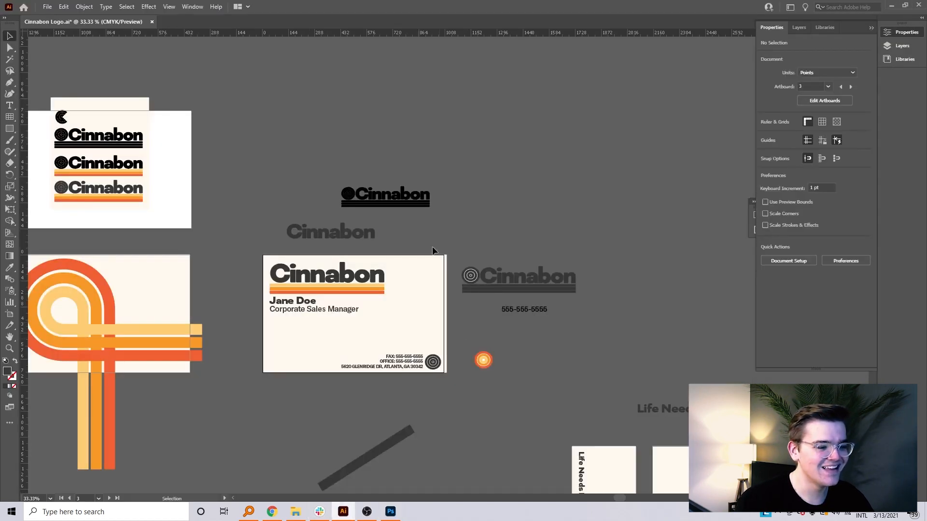
pyautogui.click(416, 208)
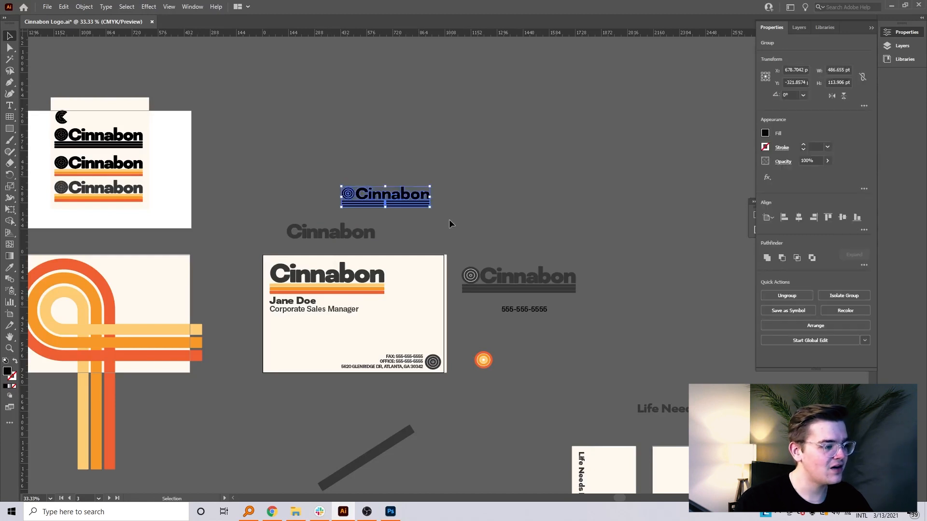
pyautogui.hotkey('ctrl', 'c')
pyautogui.hotkey('alt', 'Tab')
pyautogui.hotkey('ctrl', 'v')
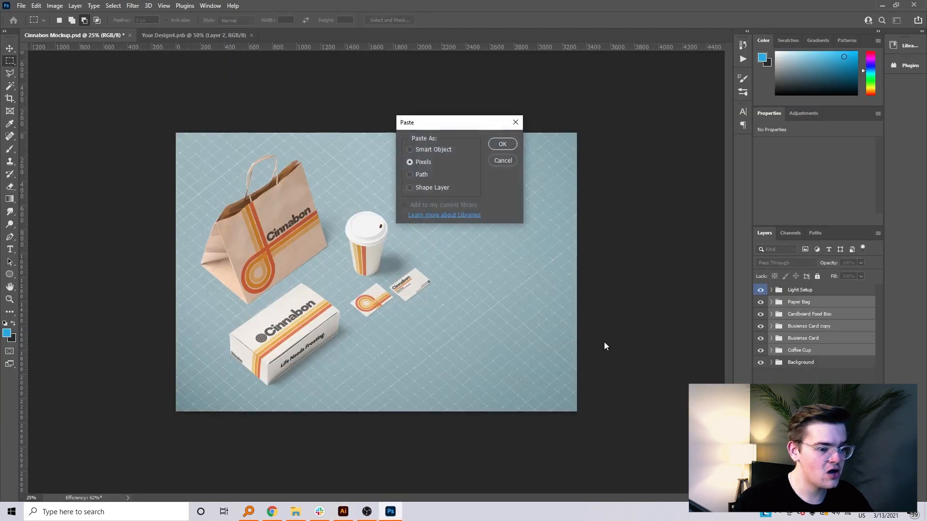
pyautogui.click(503, 145)
# Scale the pasted logo to 1305 by 307 px and position it in the lower-right corner of the mockup.
pyautogui.moveTo(424, 279); pyautogui.dragTo(492, 176)
pyautogui.moveTo(330, 198); pyautogui.dragTo(421, 176)
pyautogui.press('Return')
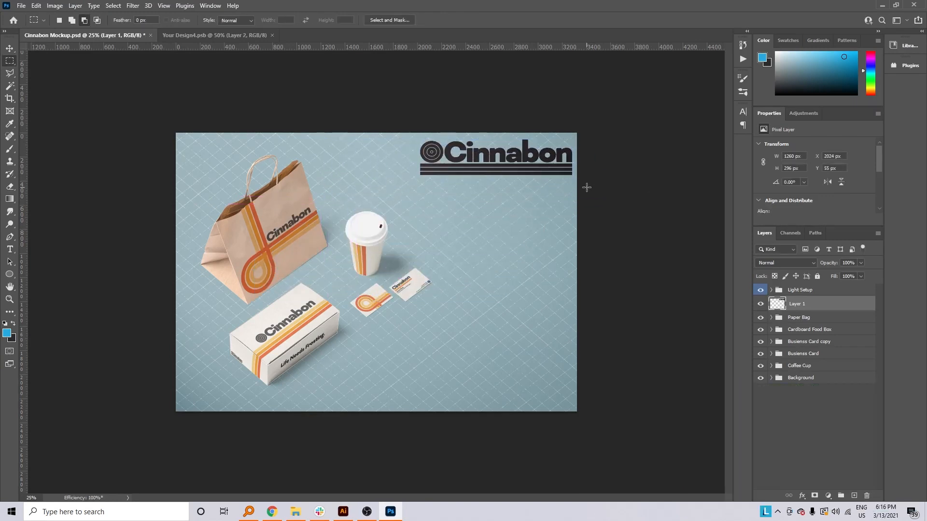
pyautogui.hotkey('ctrl', 't')
pyautogui.moveTo(546, 161); pyautogui.dragTo(546, 389)
pyautogui.moveTo(420, 368)
pyautogui.mouseDown()
pyautogui.moveTo(372, 357)
pyautogui.moveTo(415, 366)
pyautogui.mouseUp()
pyautogui.press('Return')
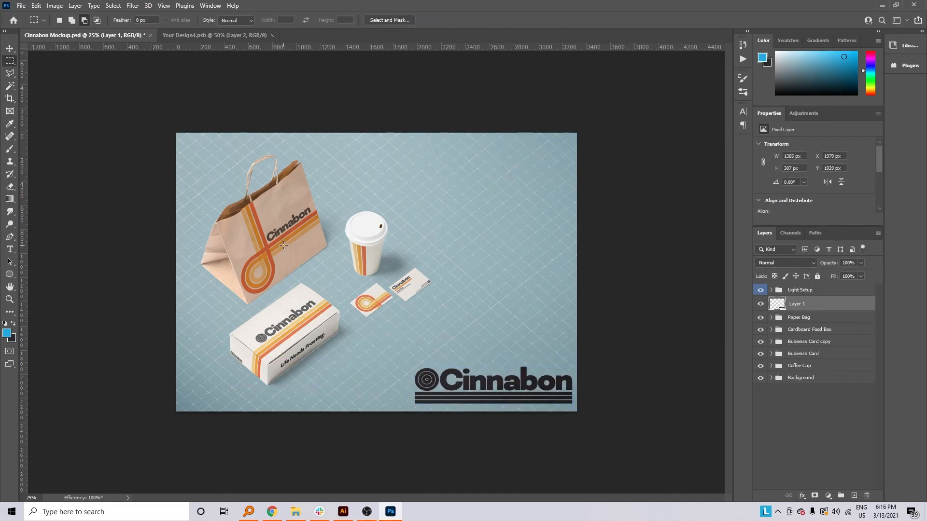
# Shrink the logo to 822 by 193 px and move it toward the bottom centre at X 1442 px, Y 2065 px.
pyautogui.press('c')
pyautogui.press('v')
pyautogui.moveTo(469, 384); pyautogui.dragTo(387, 385)
pyautogui.hotkey('ctrl', 't')
pyautogui.moveTo(314, 368); pyautogui.dragTo(374, 381)
pyautogui.moveTo(427, 395); pyautogui.dragTo(403, 395)
pyautogui.press('Return')
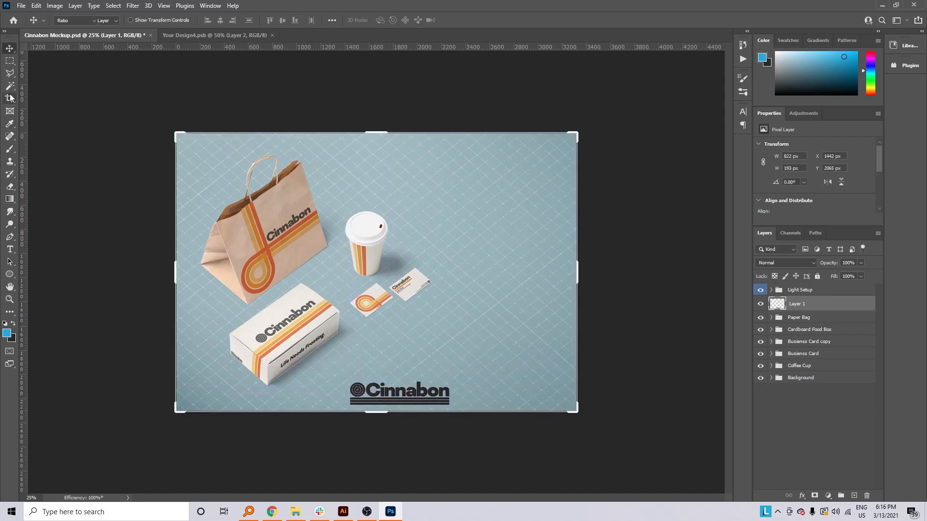
# Crop the empty background off the mockup's right side, just past the end of the logo.
pyautogui.click(10, 98)
pyautogui.moveTo(577, 272); pyautogui.dragTo(517, 269)
pyautogui.press('Return')
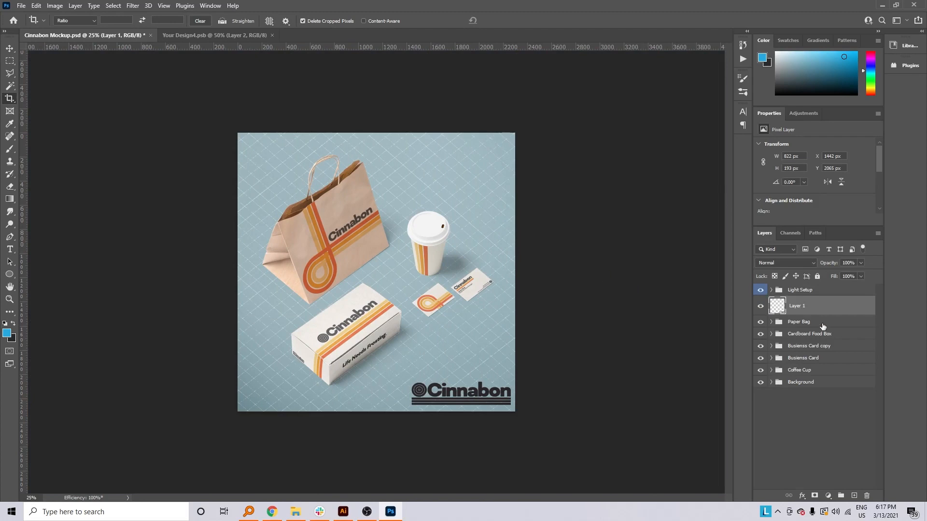
# Shift all product groups from Paper Bag to Coffee Cup slightly up and left, and save the mockup.
pyautogui.click(798, 321)
pyautogui.keyDown('shift'); pyautogui.click(801, 370); pyautogui.keyUp('shift')
pyautogui.press('v')
pyautogui.moveTo(352, 257); pyautogui.dragTo(340, 246)
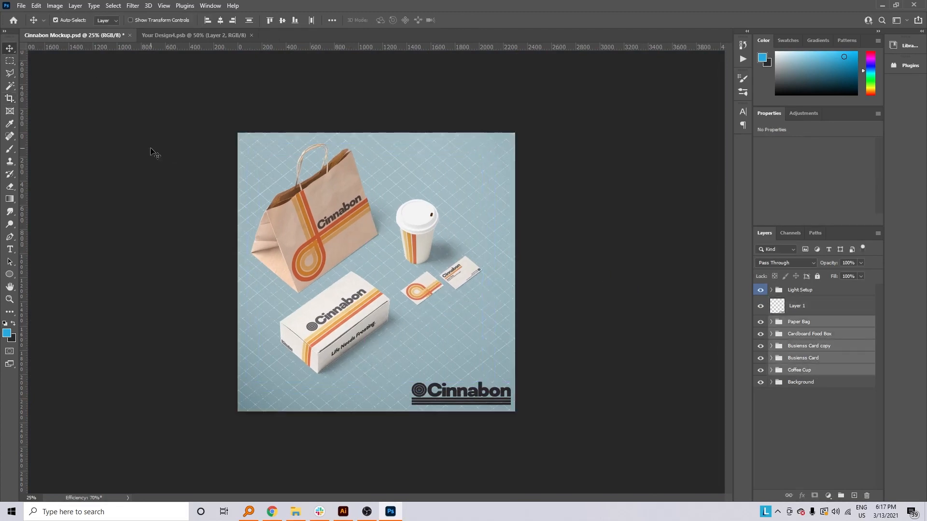
pyautogui.hotkey('ctrl', 's')
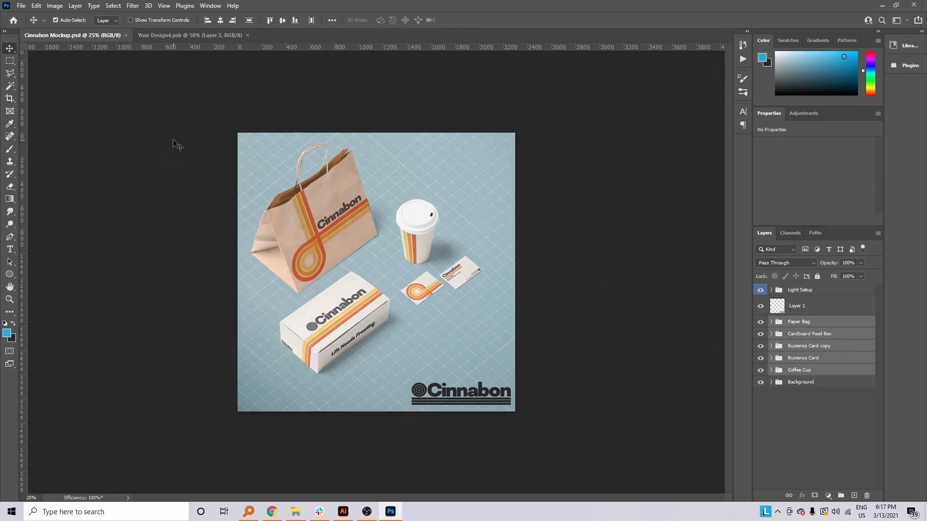